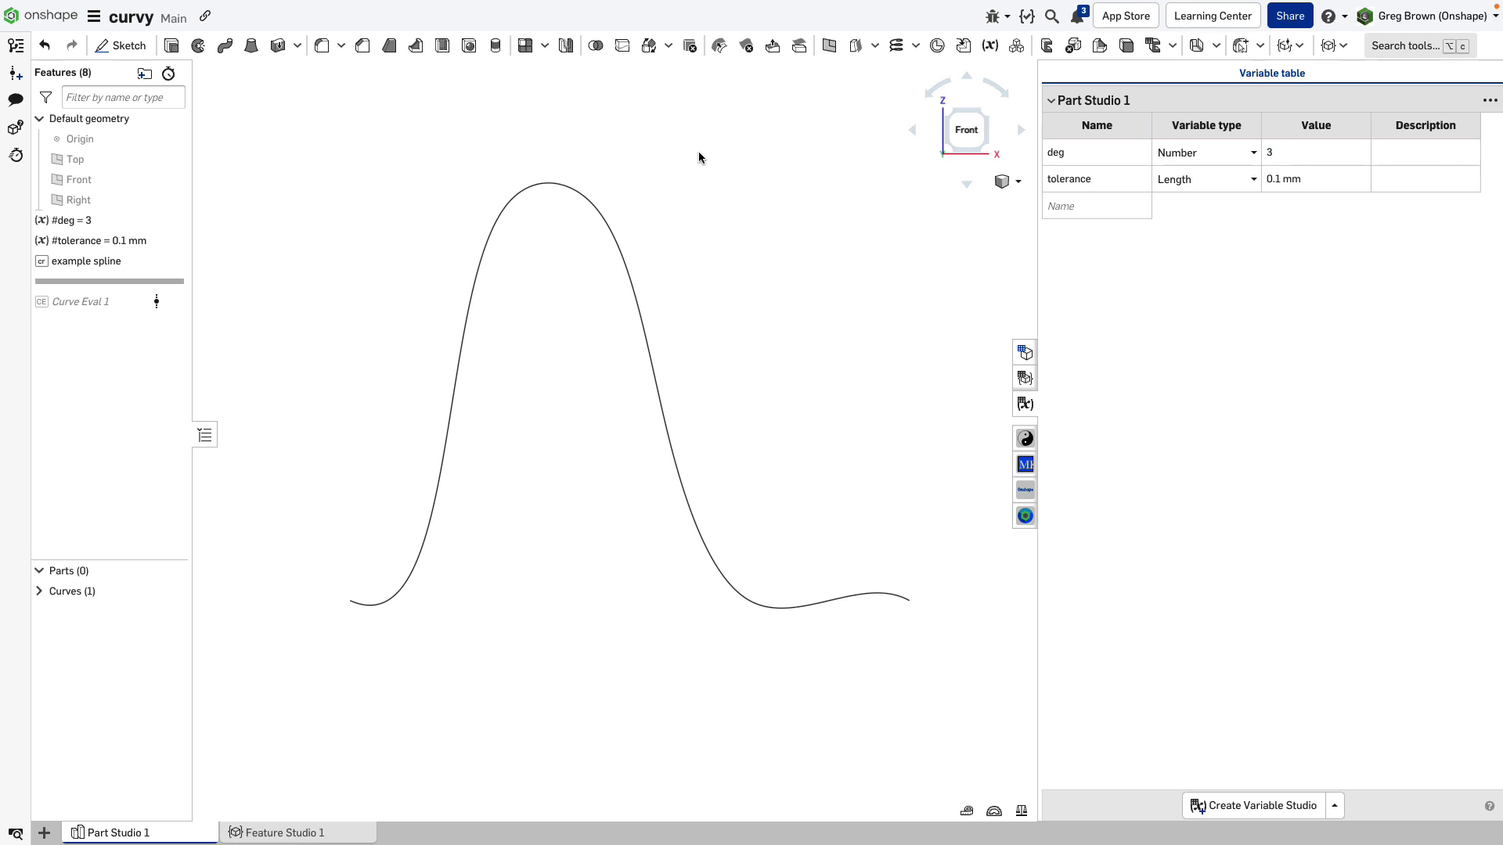
Orbit the curve to view it from below, then return to the front view
right_click_drag(714, 235, 767, 200)
left_click(965, 131)
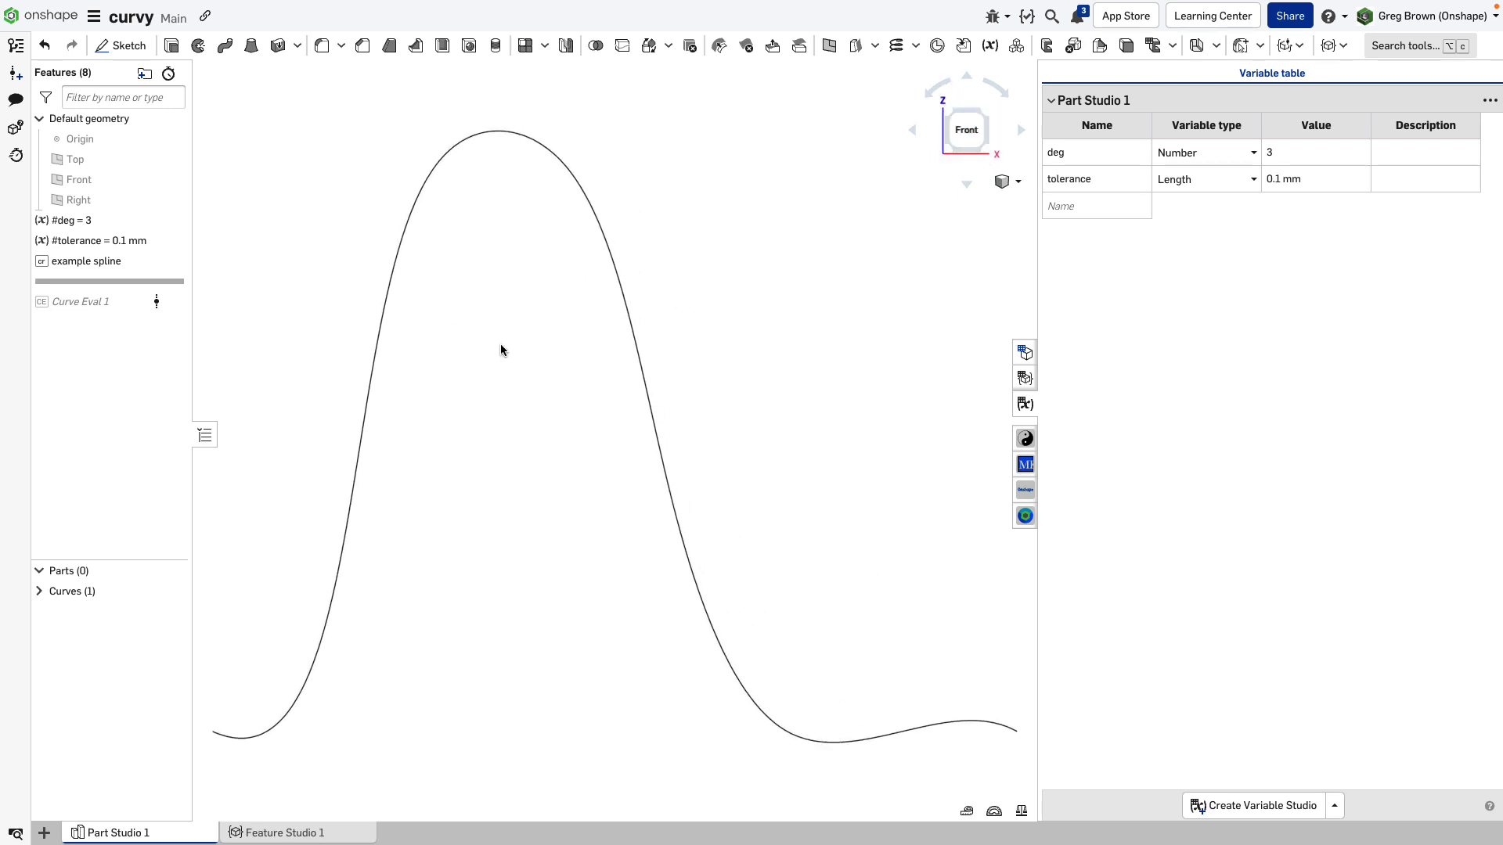
scroll(497, 342, "down", 1)
scroll(584, 322, "down", 1)
scroll(546, 328, "up", 1)
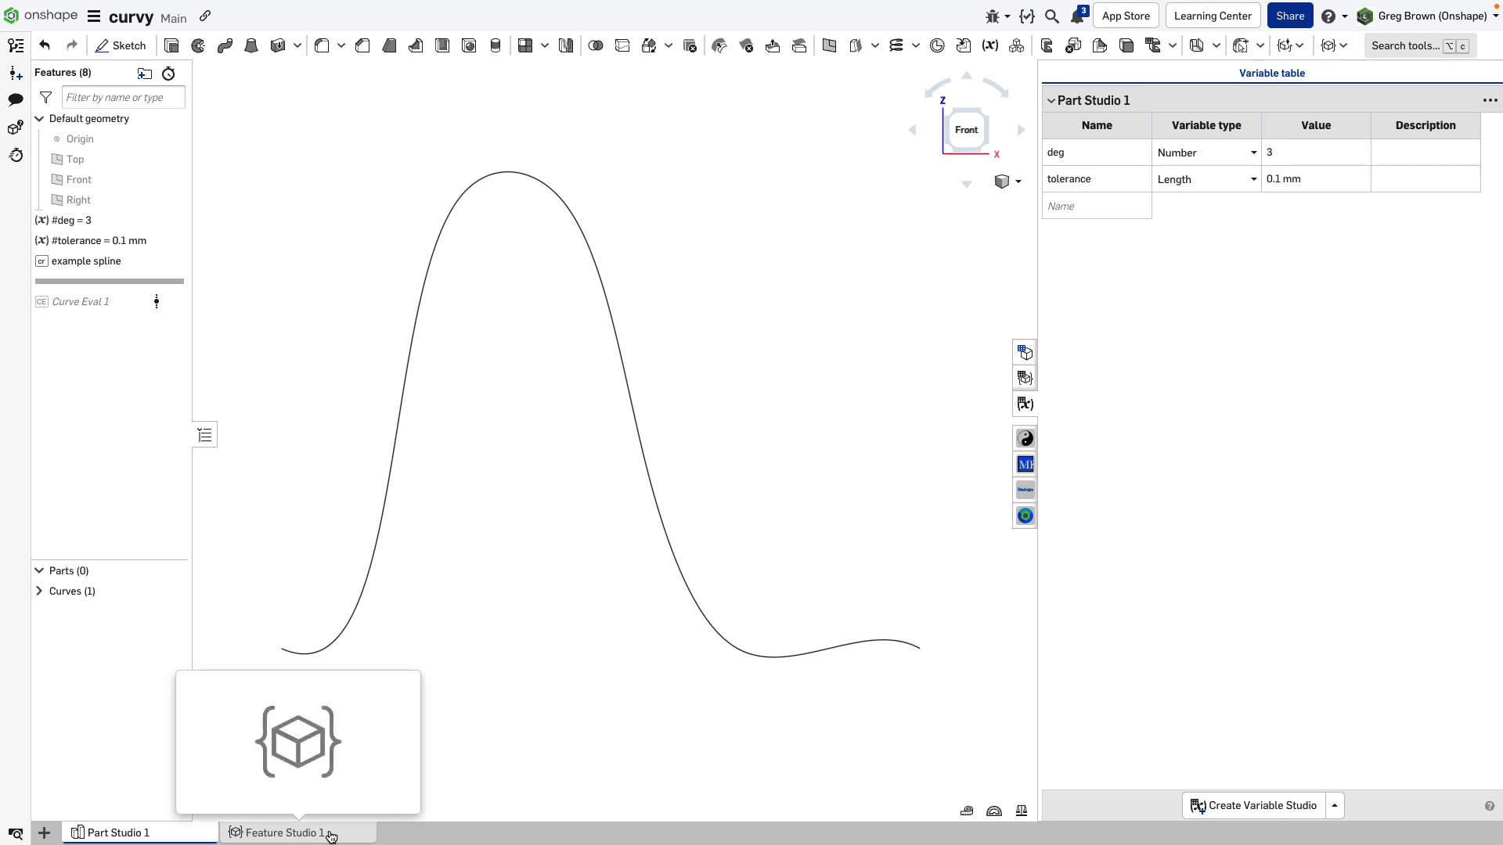
In Feature Studio 1, review the points list (e.g. 10, 0, 10) and the approximateSpline call
left_click(330, 834)
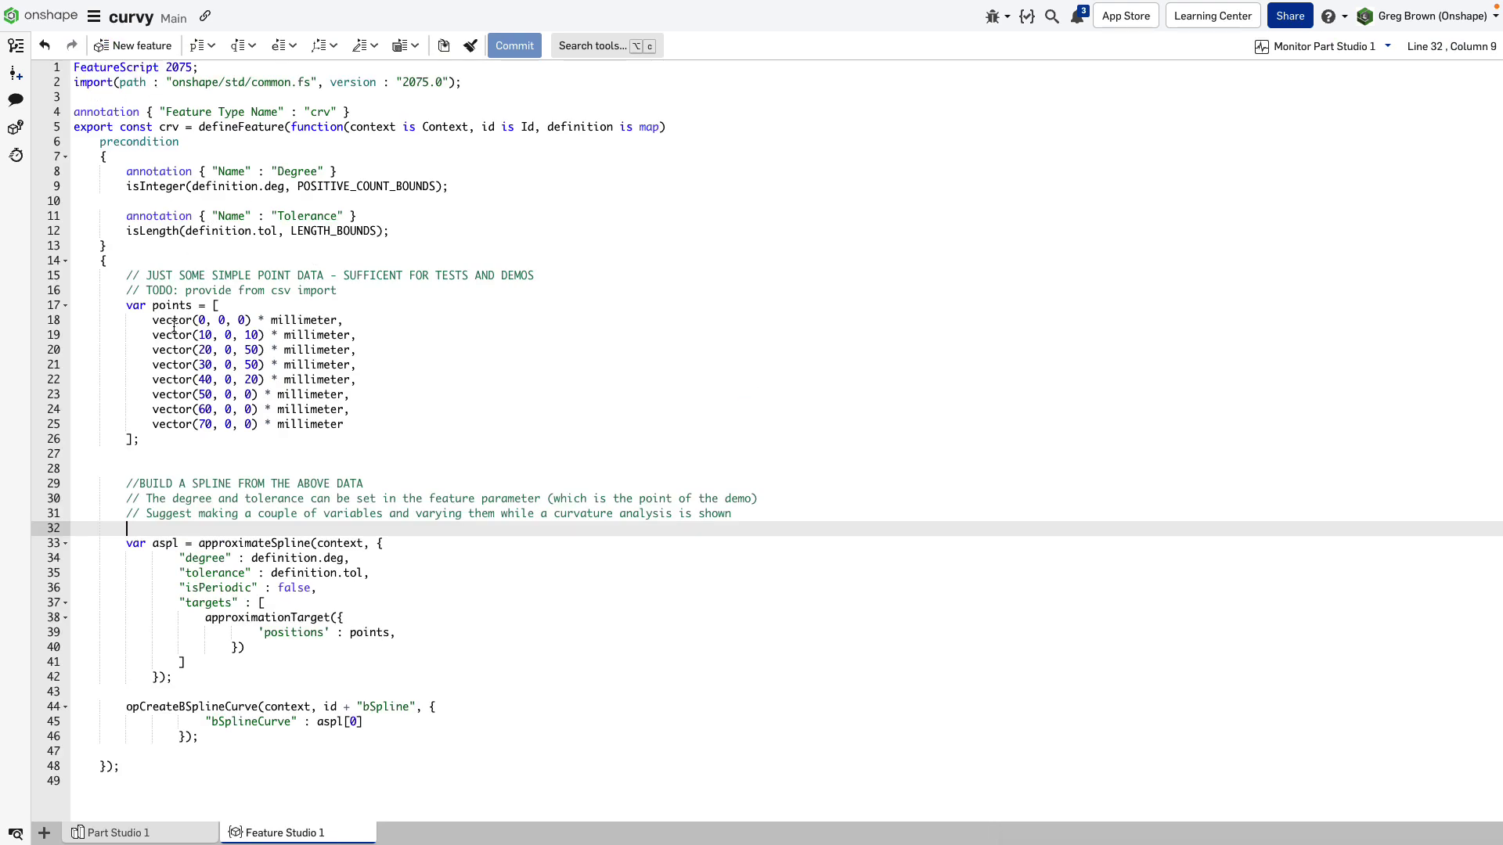
left_click_drag(153, 320, 223, 322)
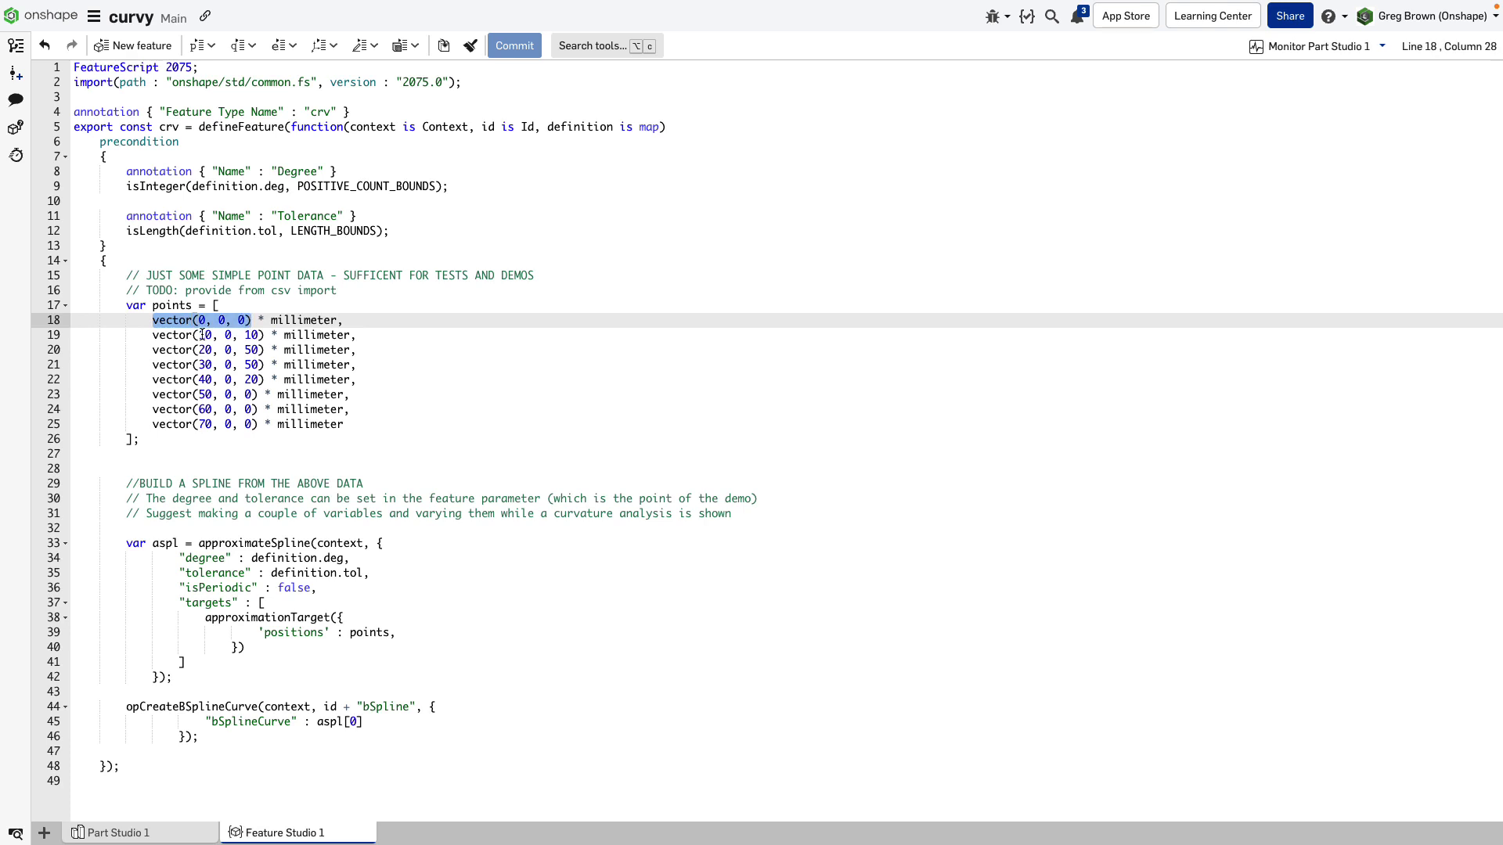
left_click(219, 335)
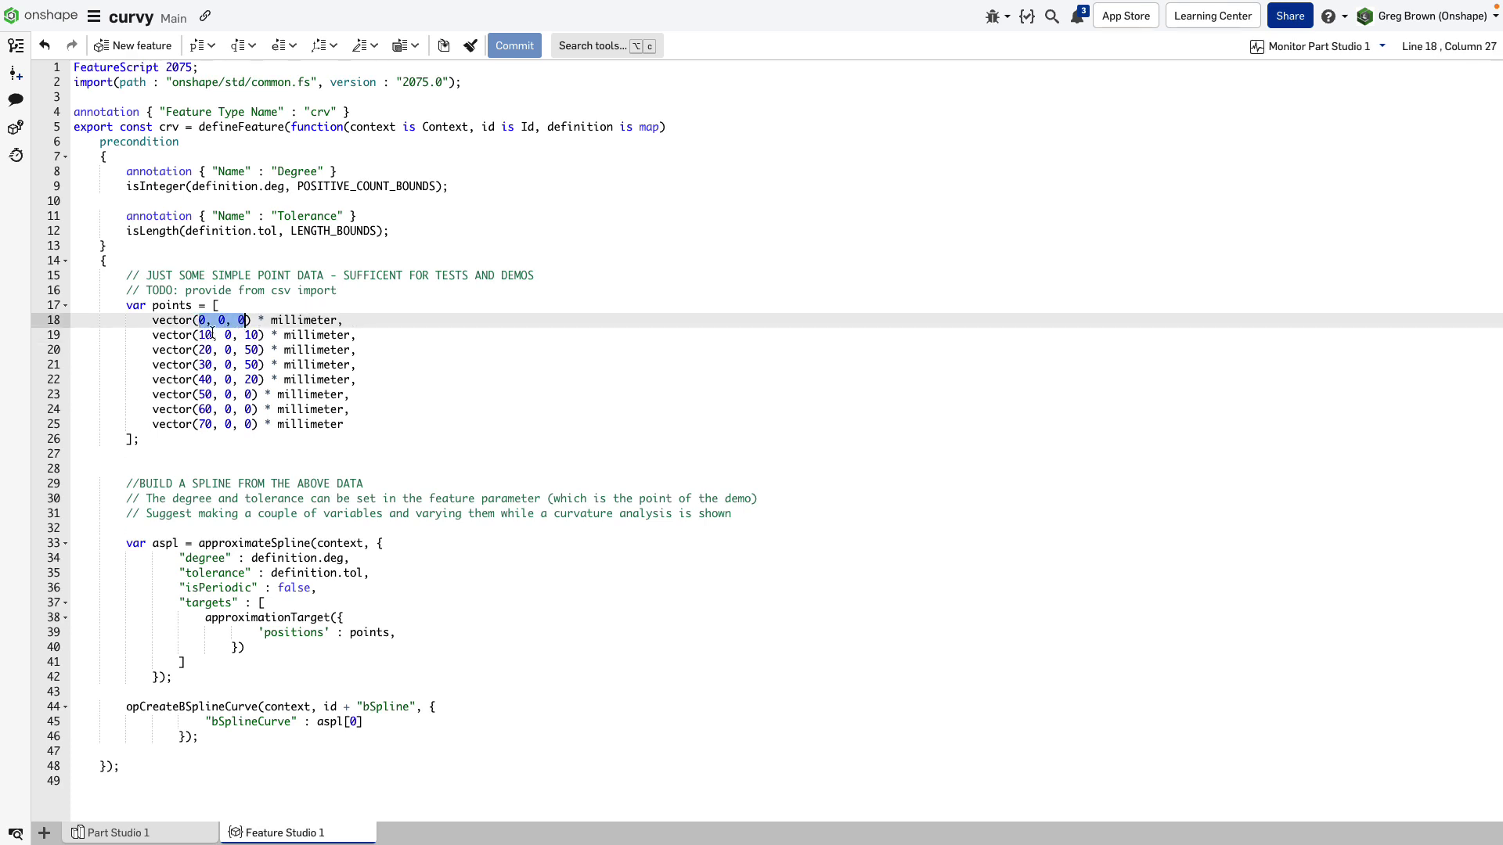
left_click_drag(199, 335, 261, 365)
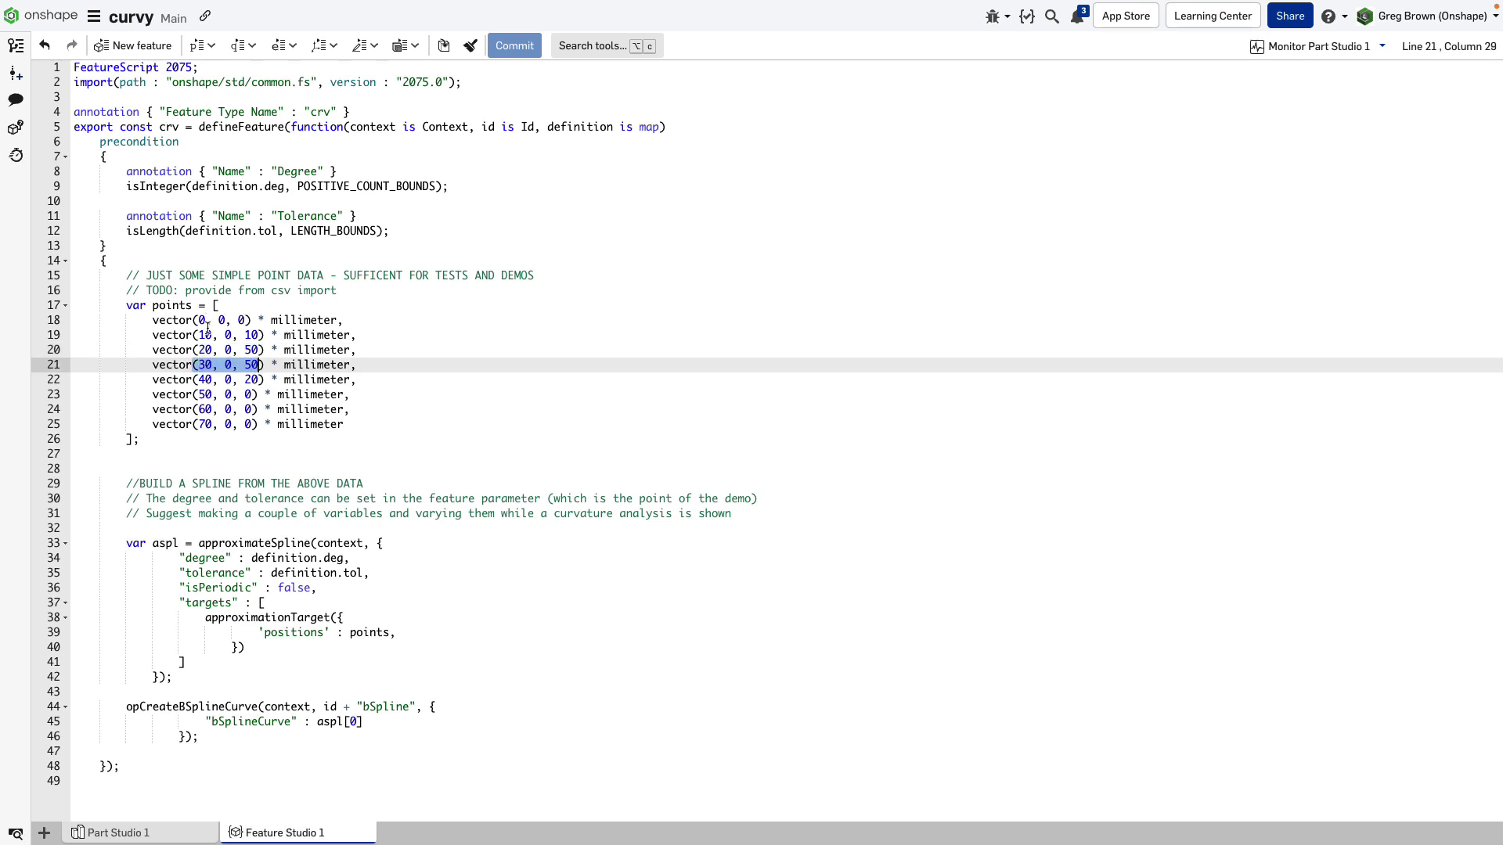
left_click(254, 337)
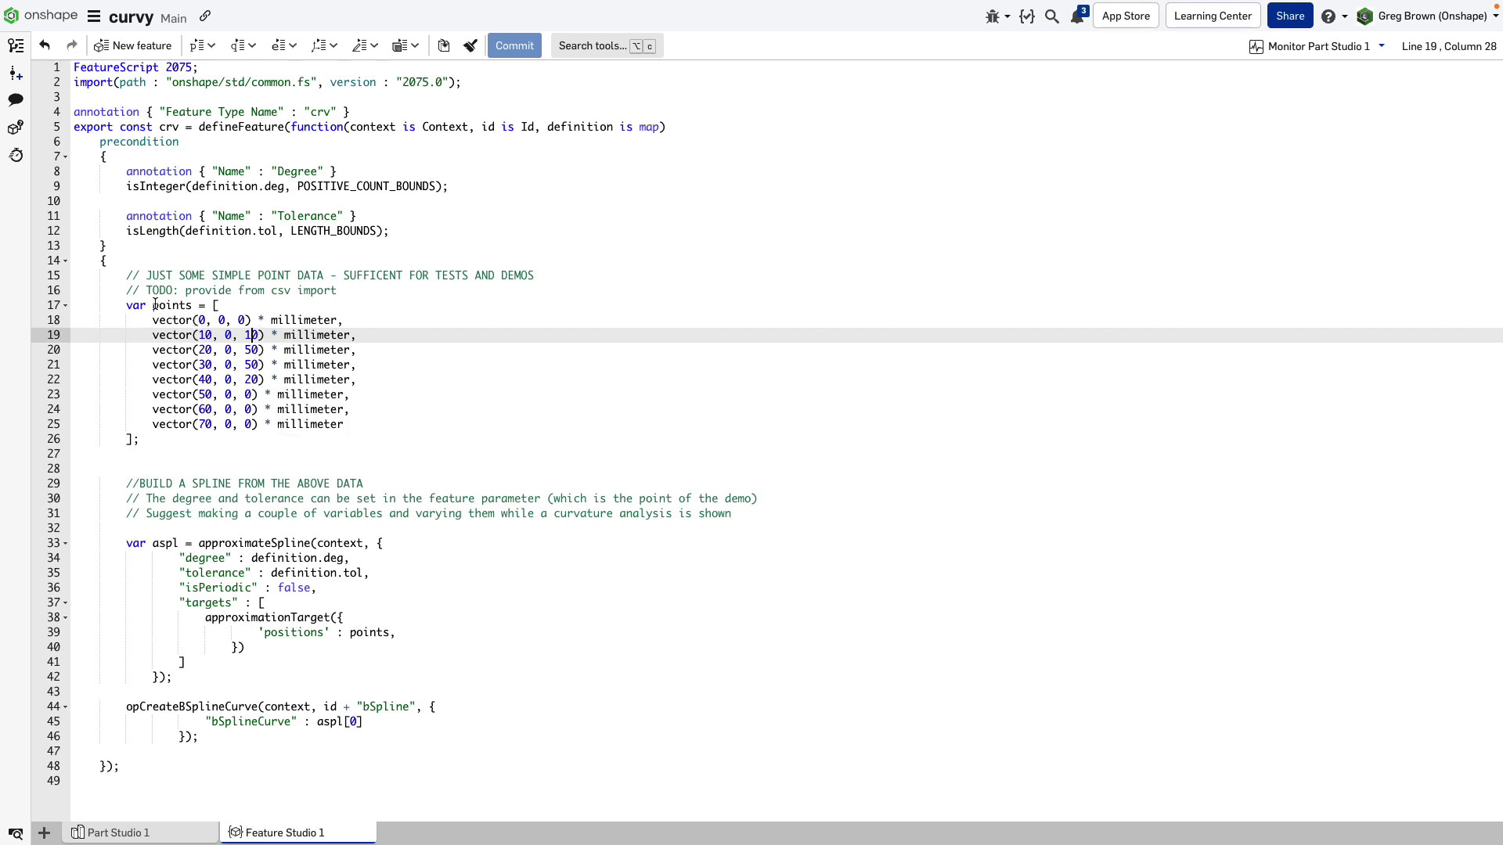
left_click(245, 502)
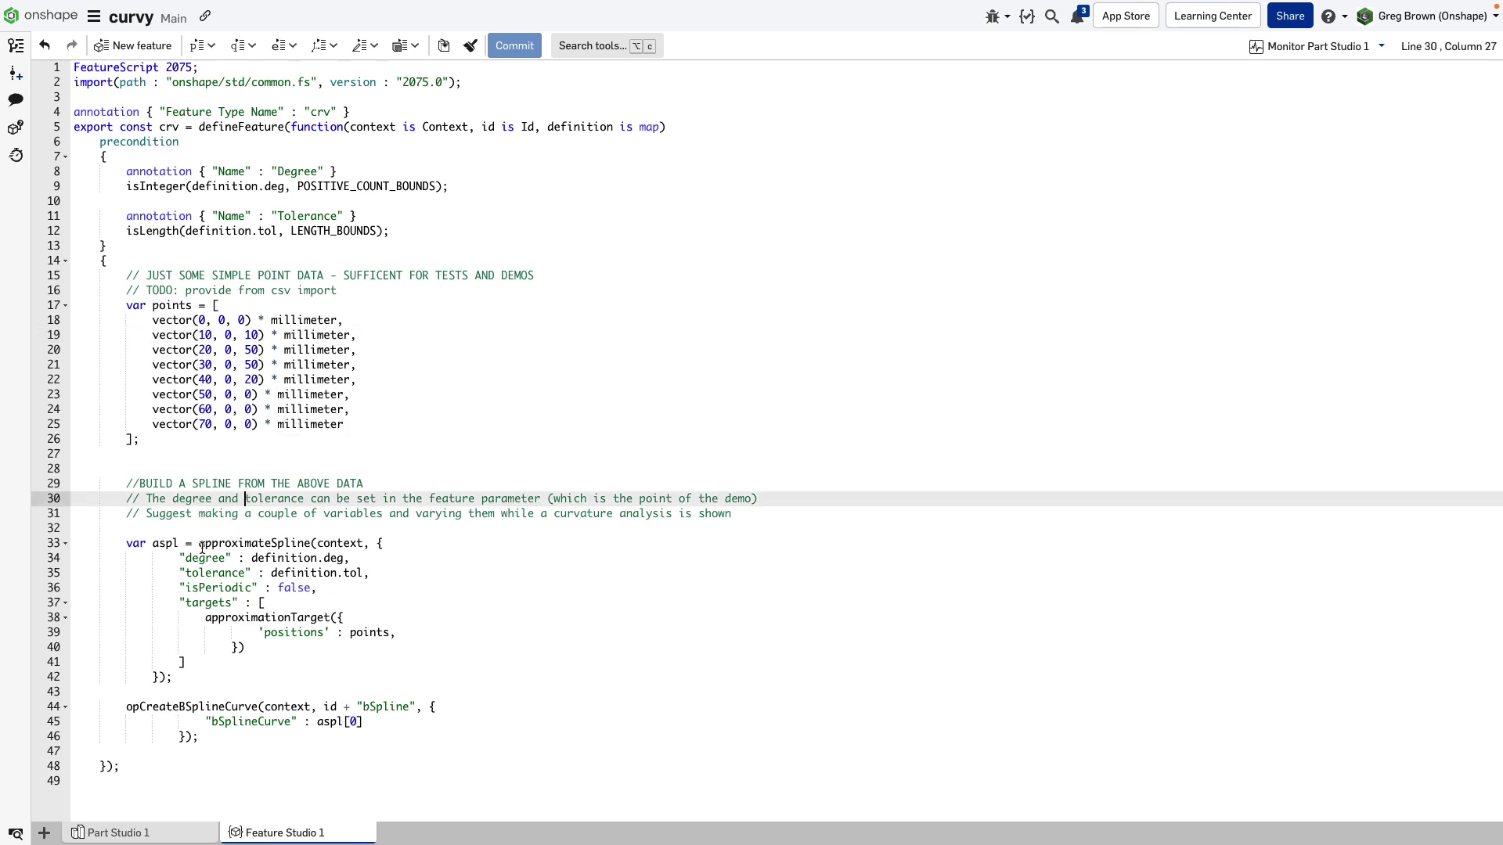
left_click_drag(196, 545, 311, 543)
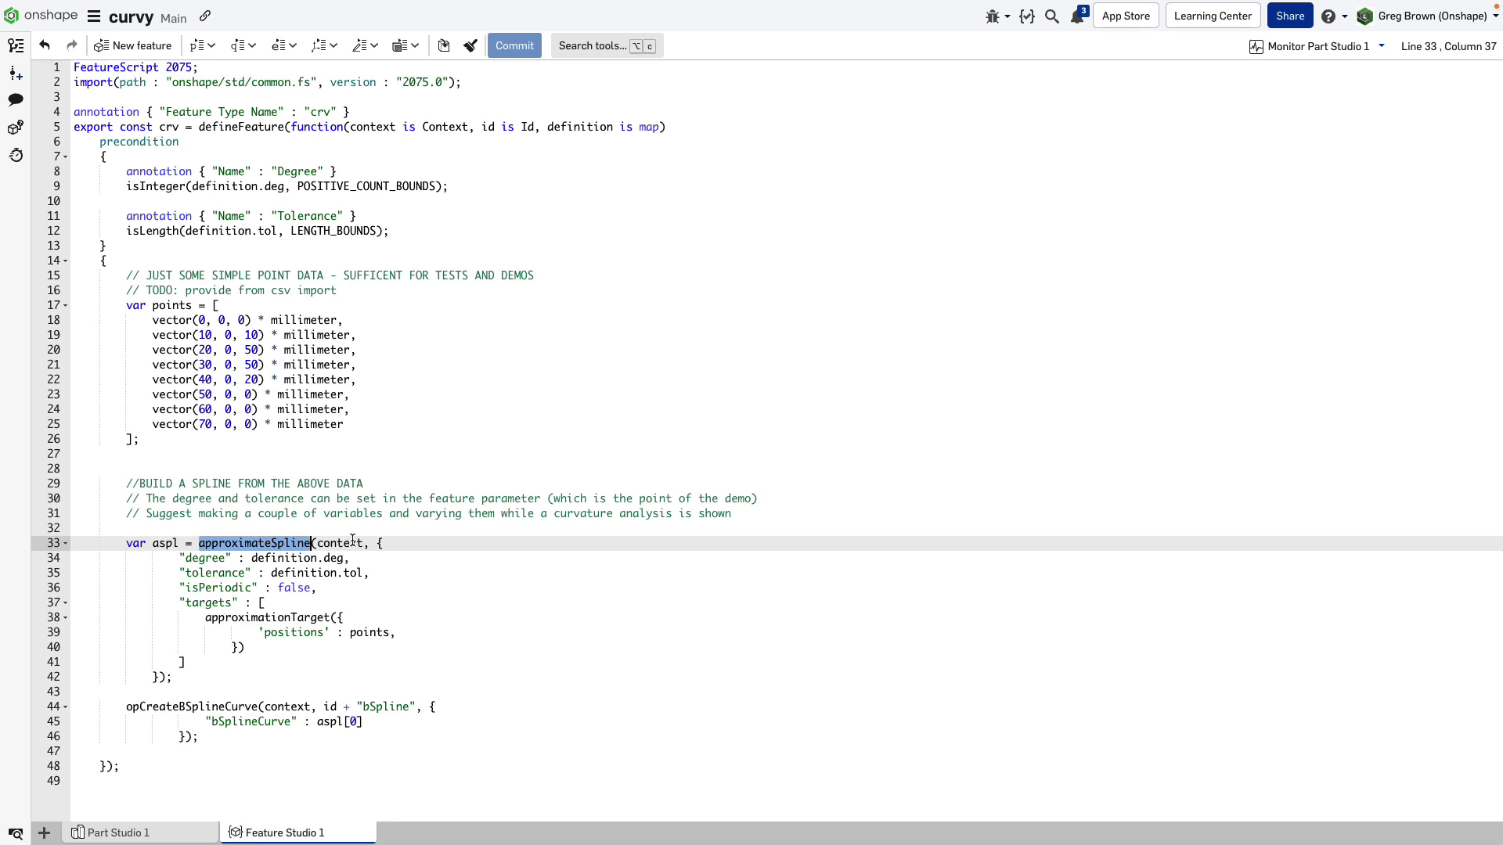
left_click(244, 562)
left_click_drag(199, 544, 311, 543)
left_click(291, 573)
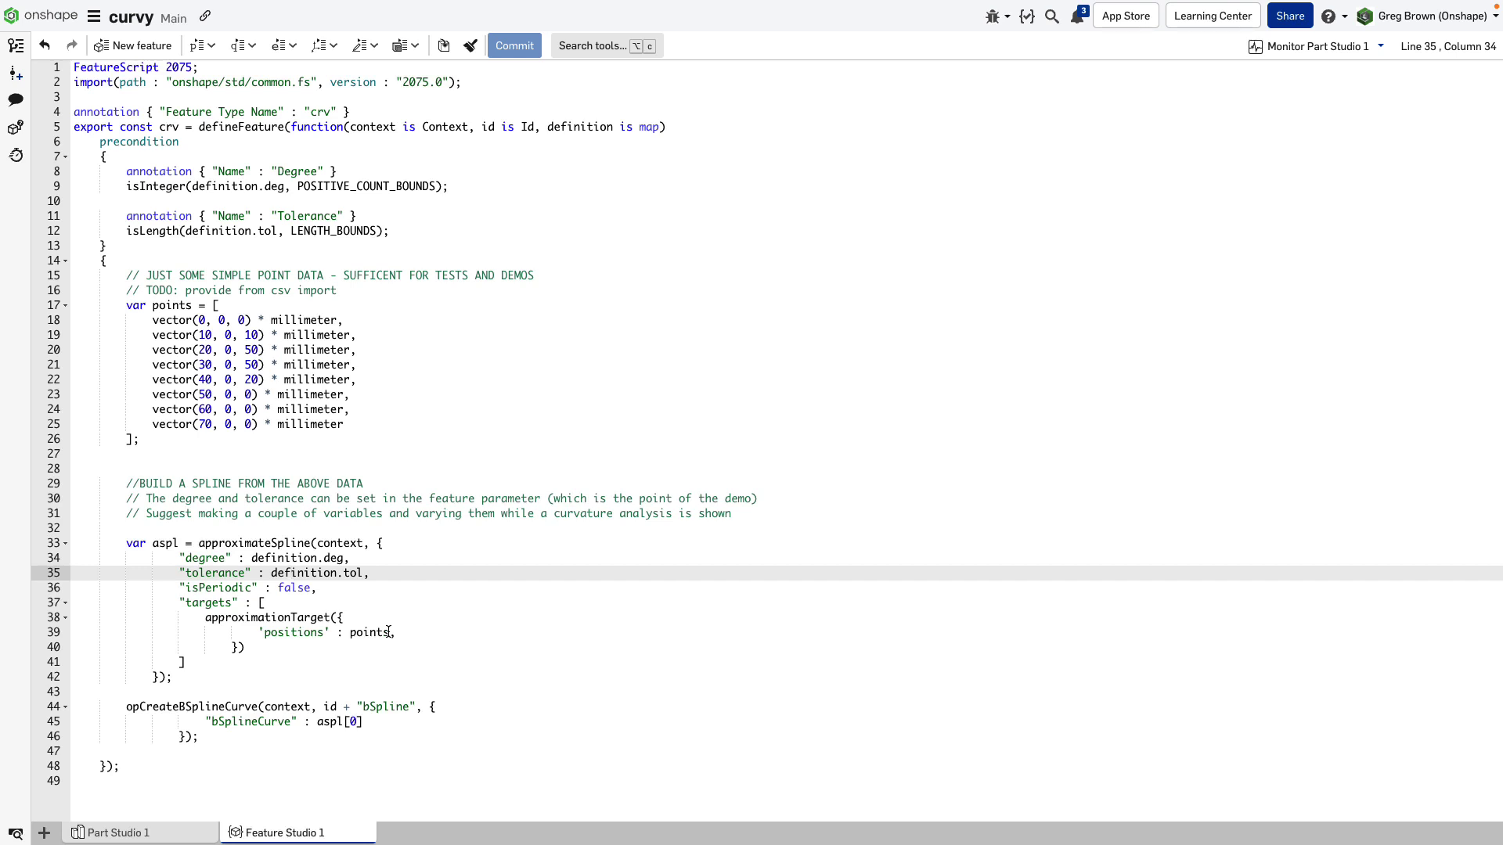
left_click_drag(388, 631, 349, 636)
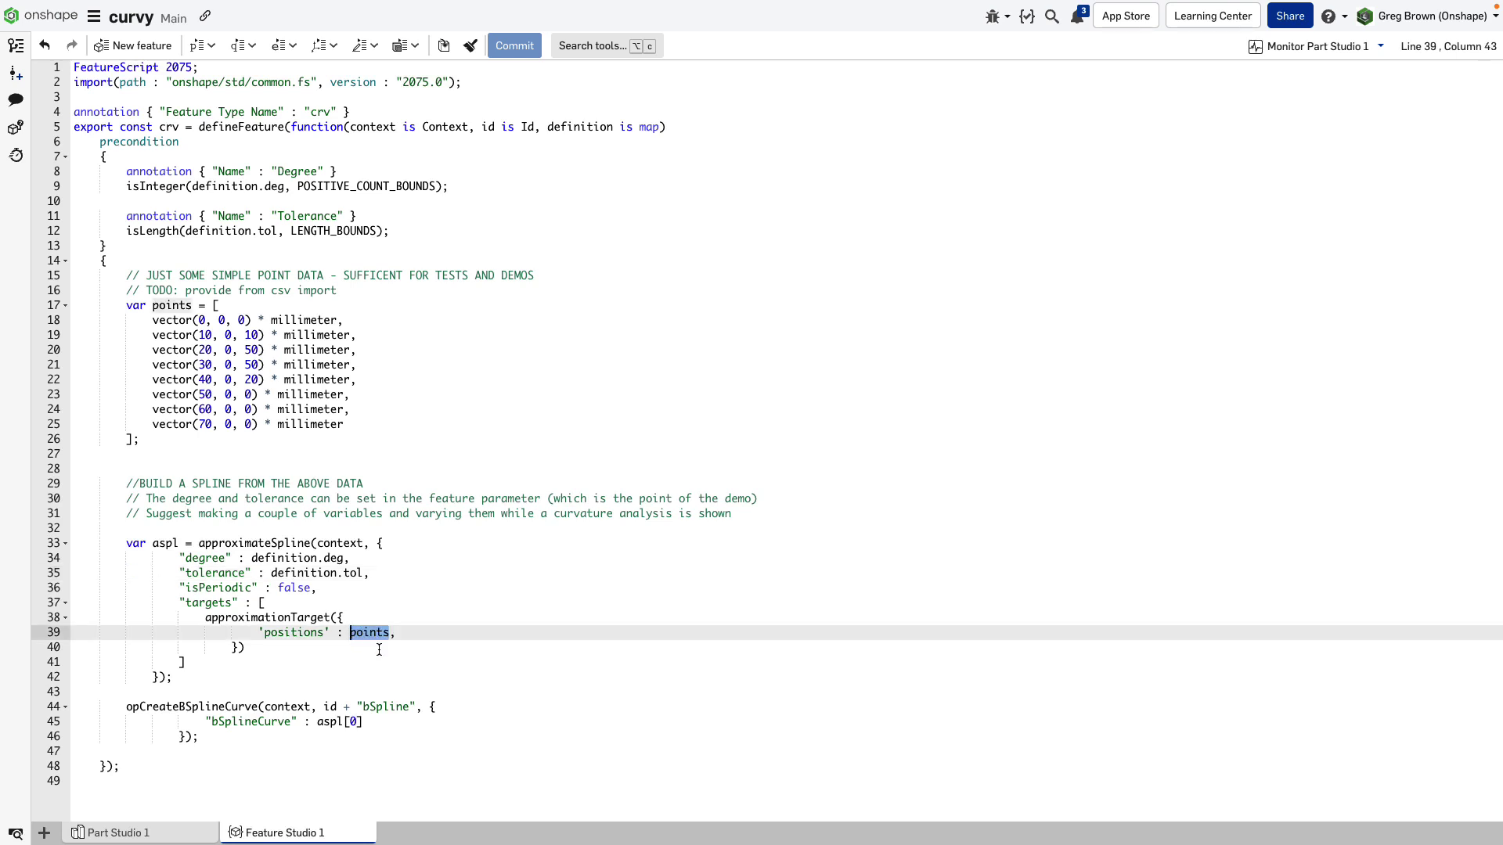
left_click(379, 649)
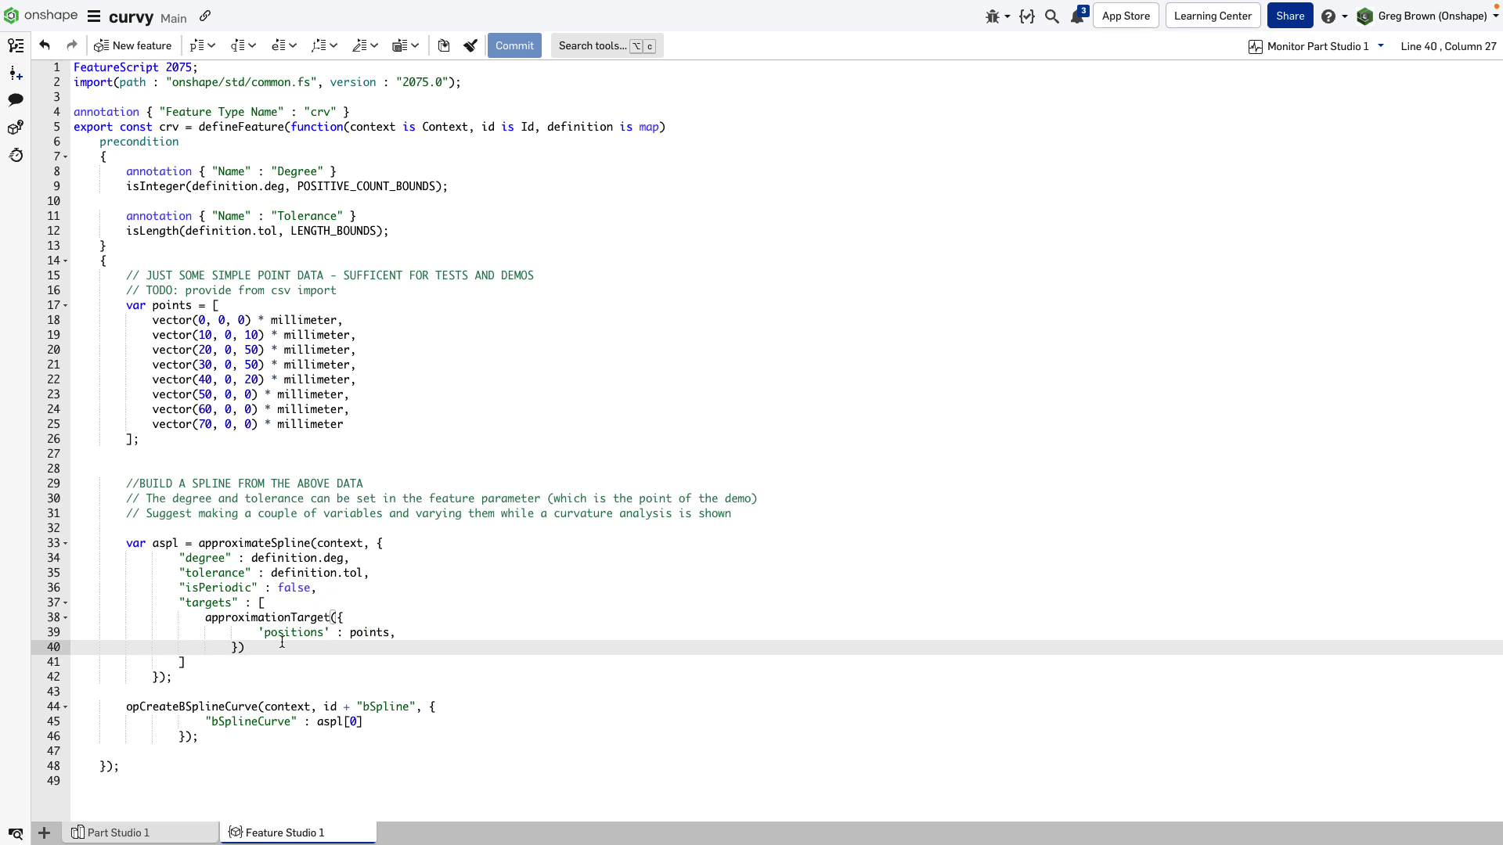
left_click_drag(313, 589, 279, 588)
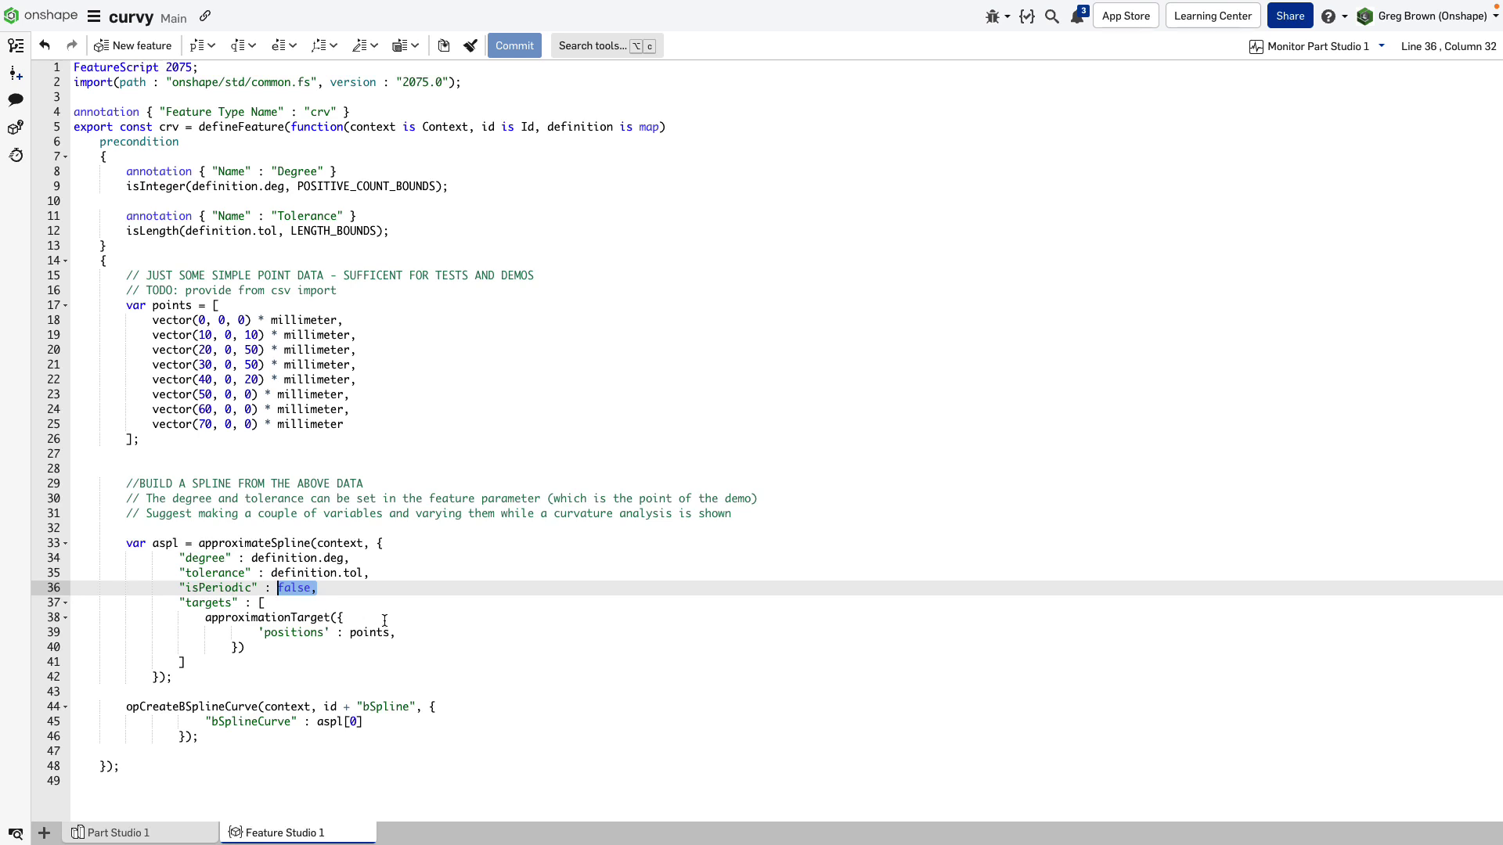
left_click(349, 618)
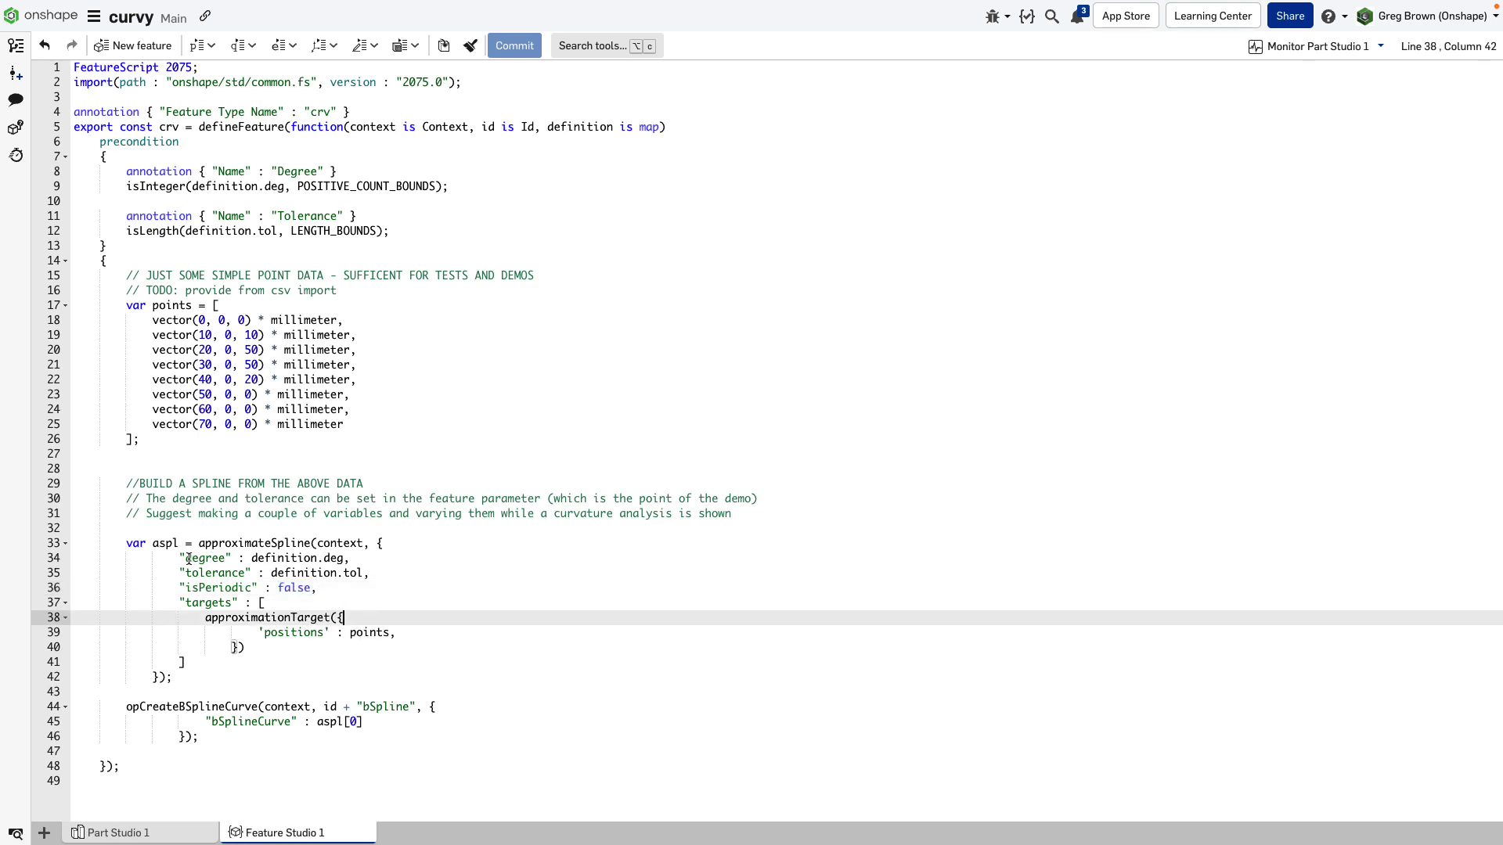
double_click(188, 559)
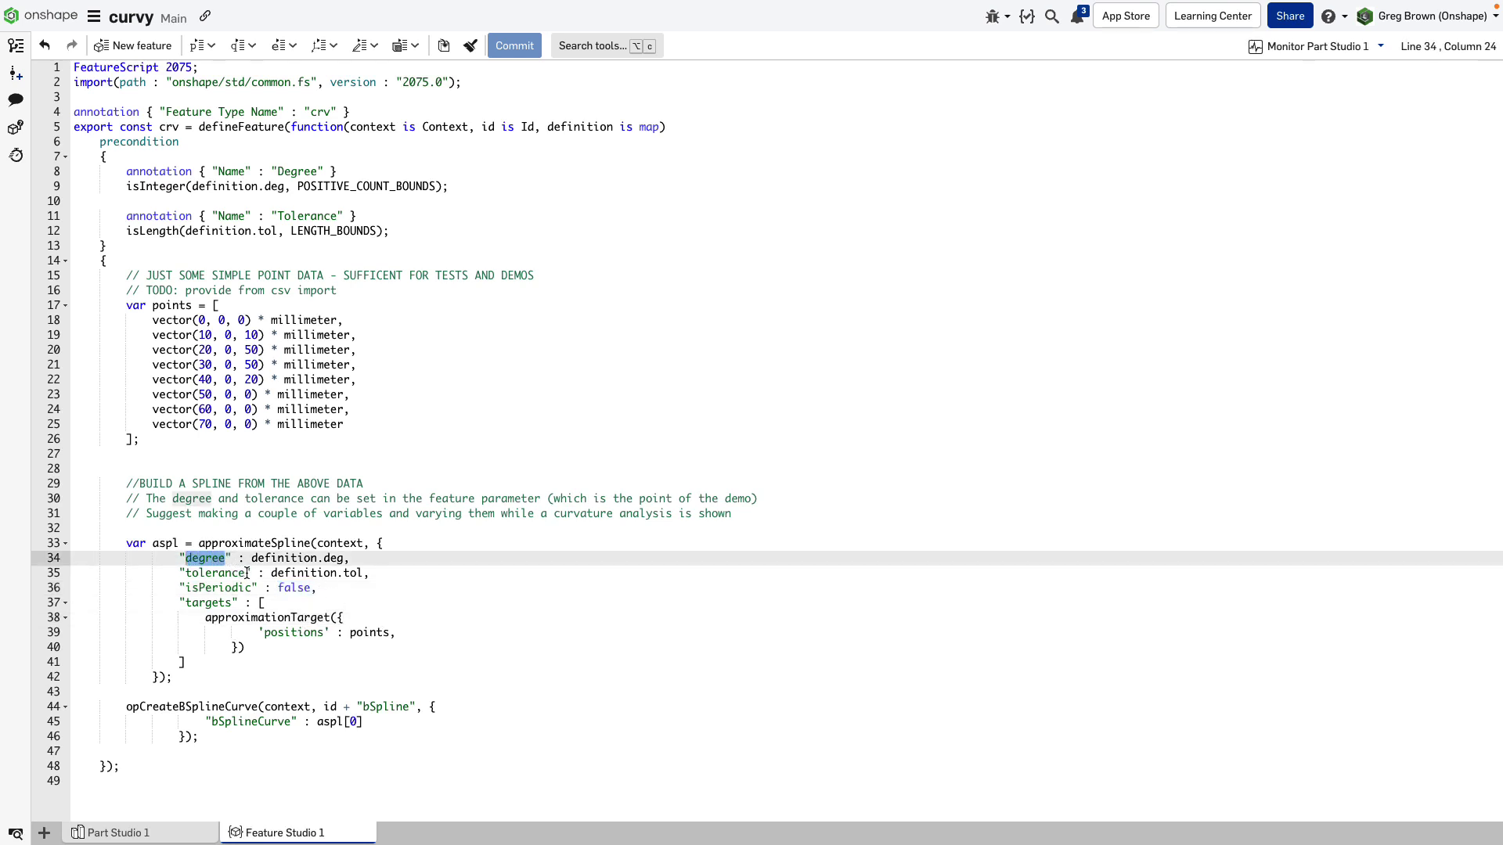
double_click(248, 573)
left_click_drag(225, 559, 197, 560)
left_click(220, 546)
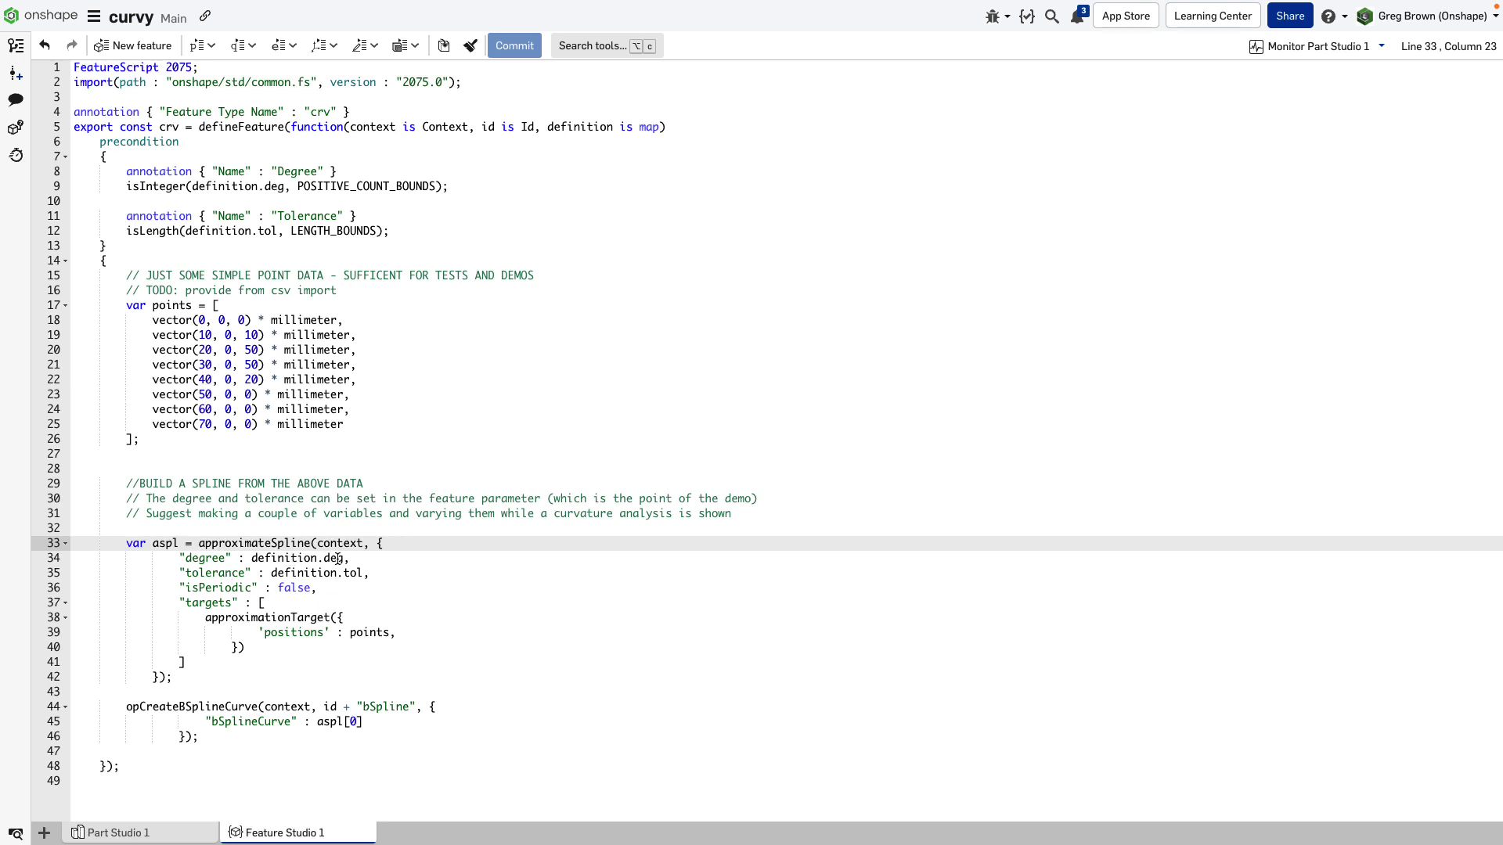
left_click_drag(342, 558, 180, 558)
left_click(305, 573)
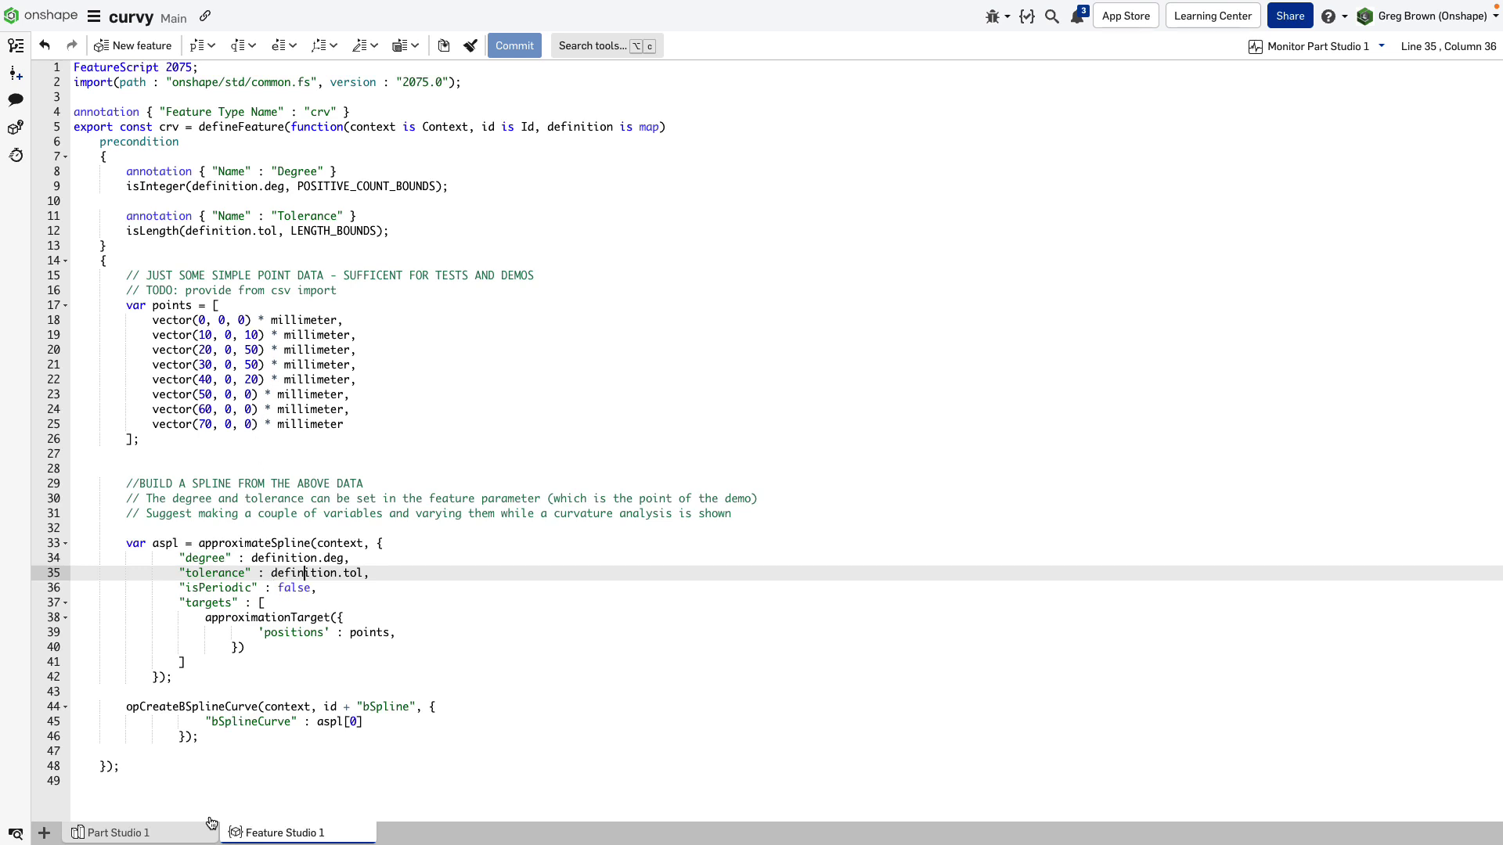
Back in Part Studio 1, select the spline's endpoints and whole curve to check its length
left_click(194, 834)
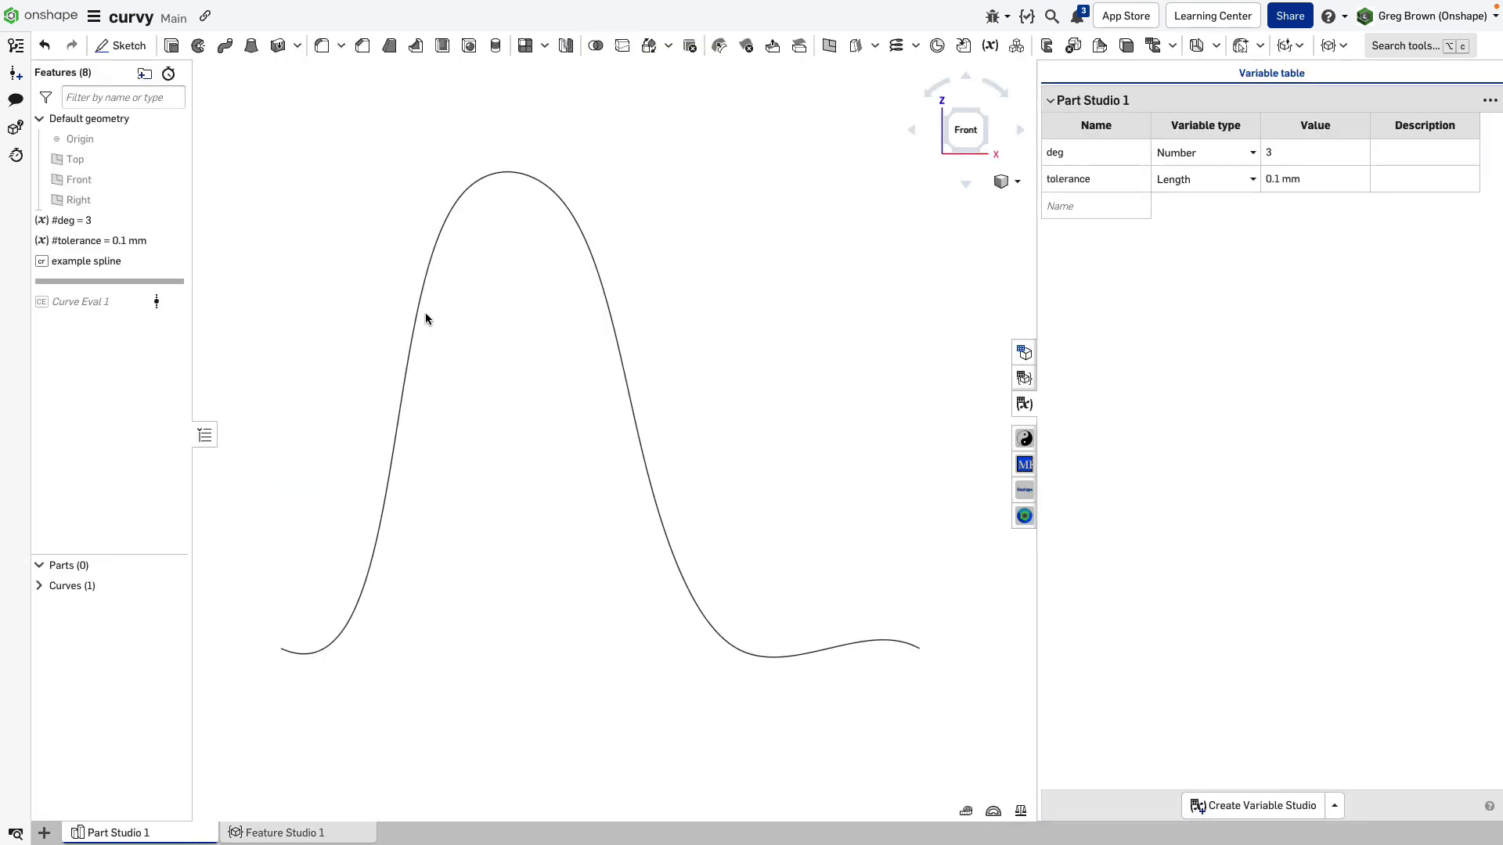
left_click(281, 649)
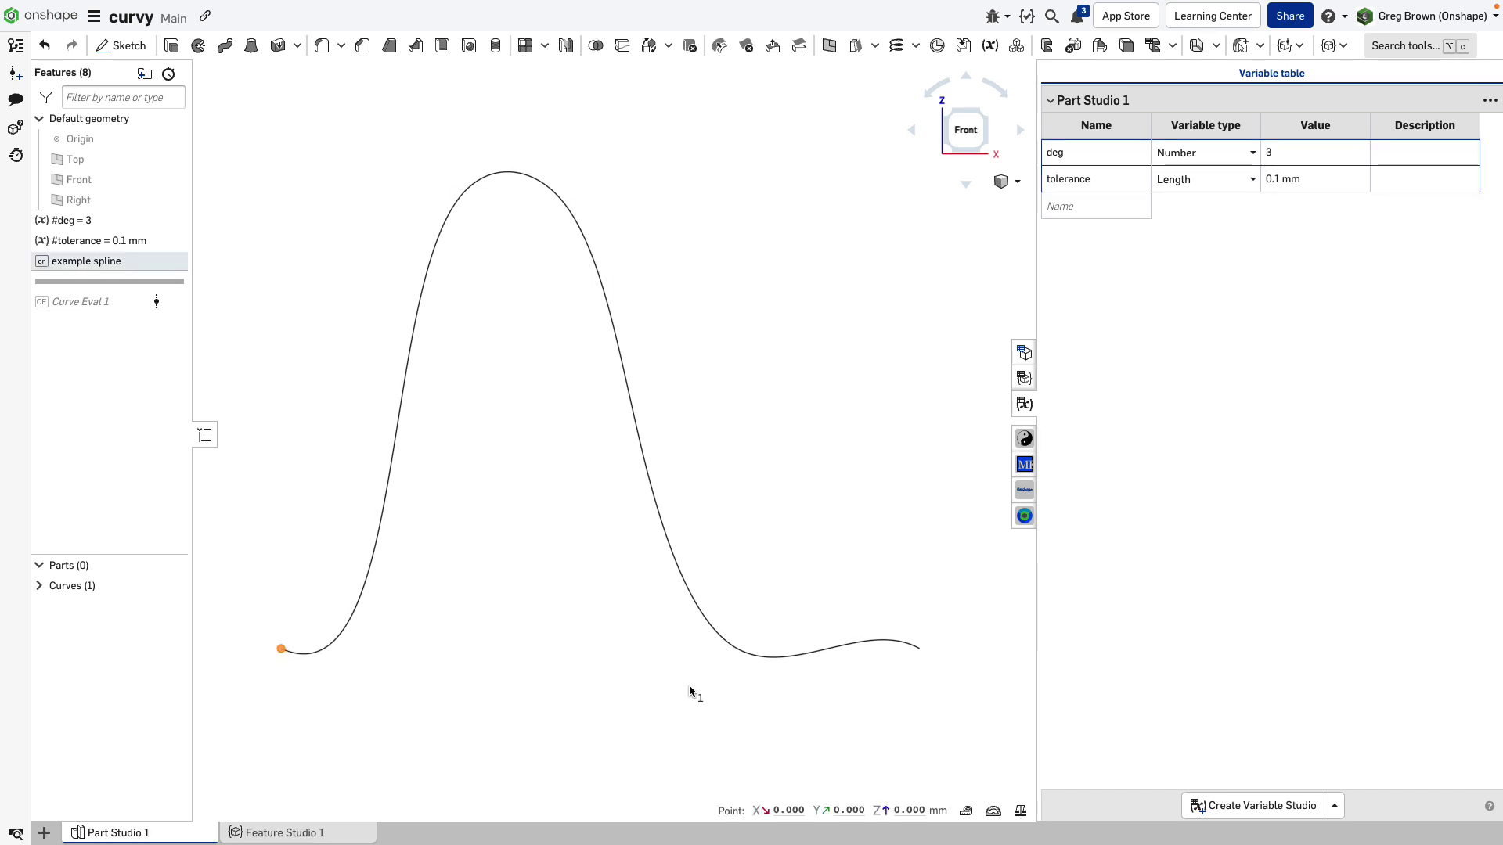
left_click(689, 692)
left_click(920, 648)
left_click(391, 544)
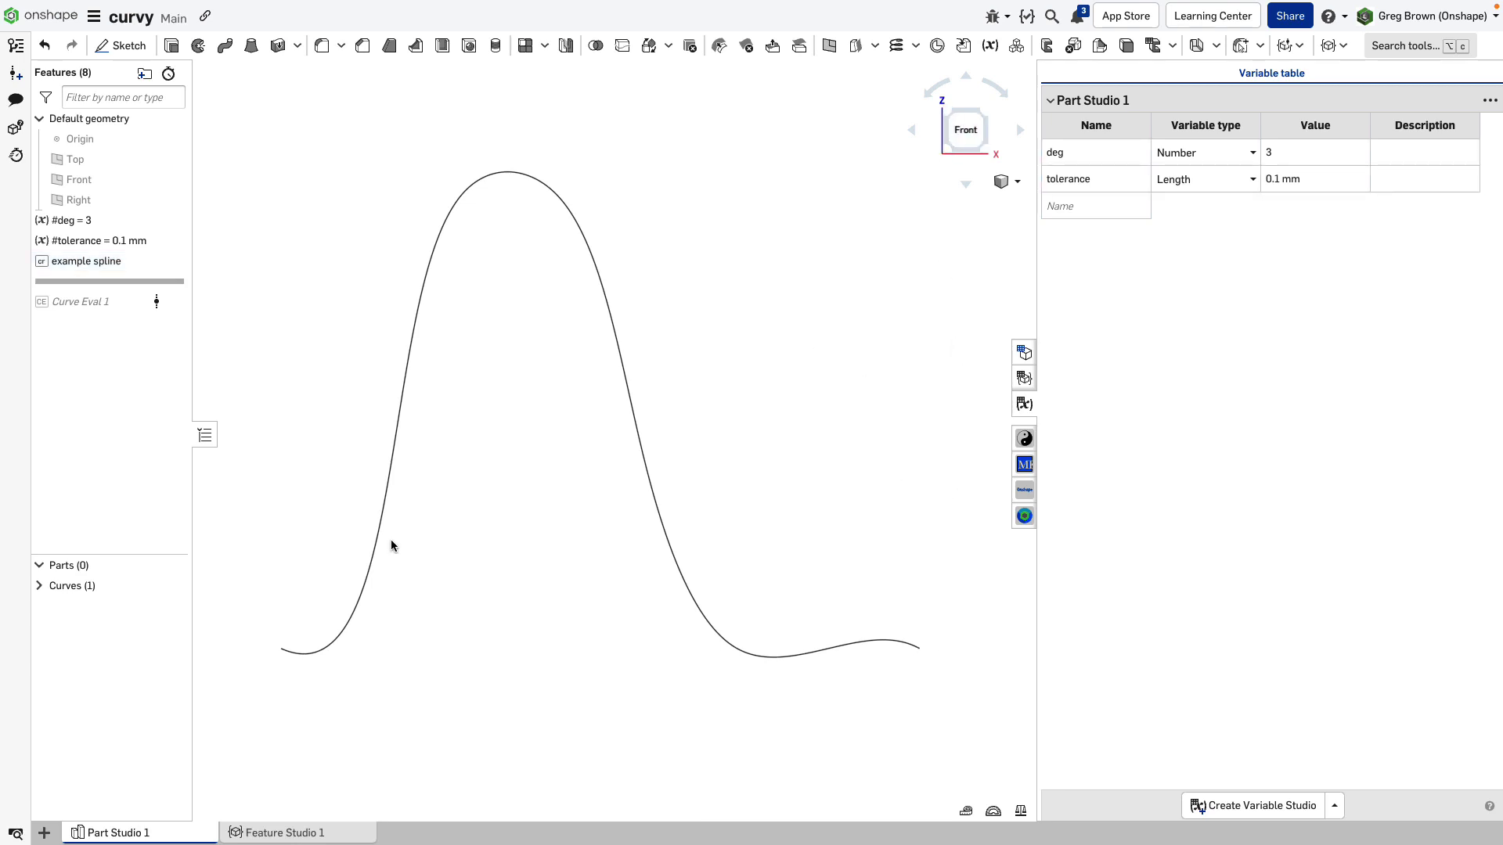
left_click(332, 640)
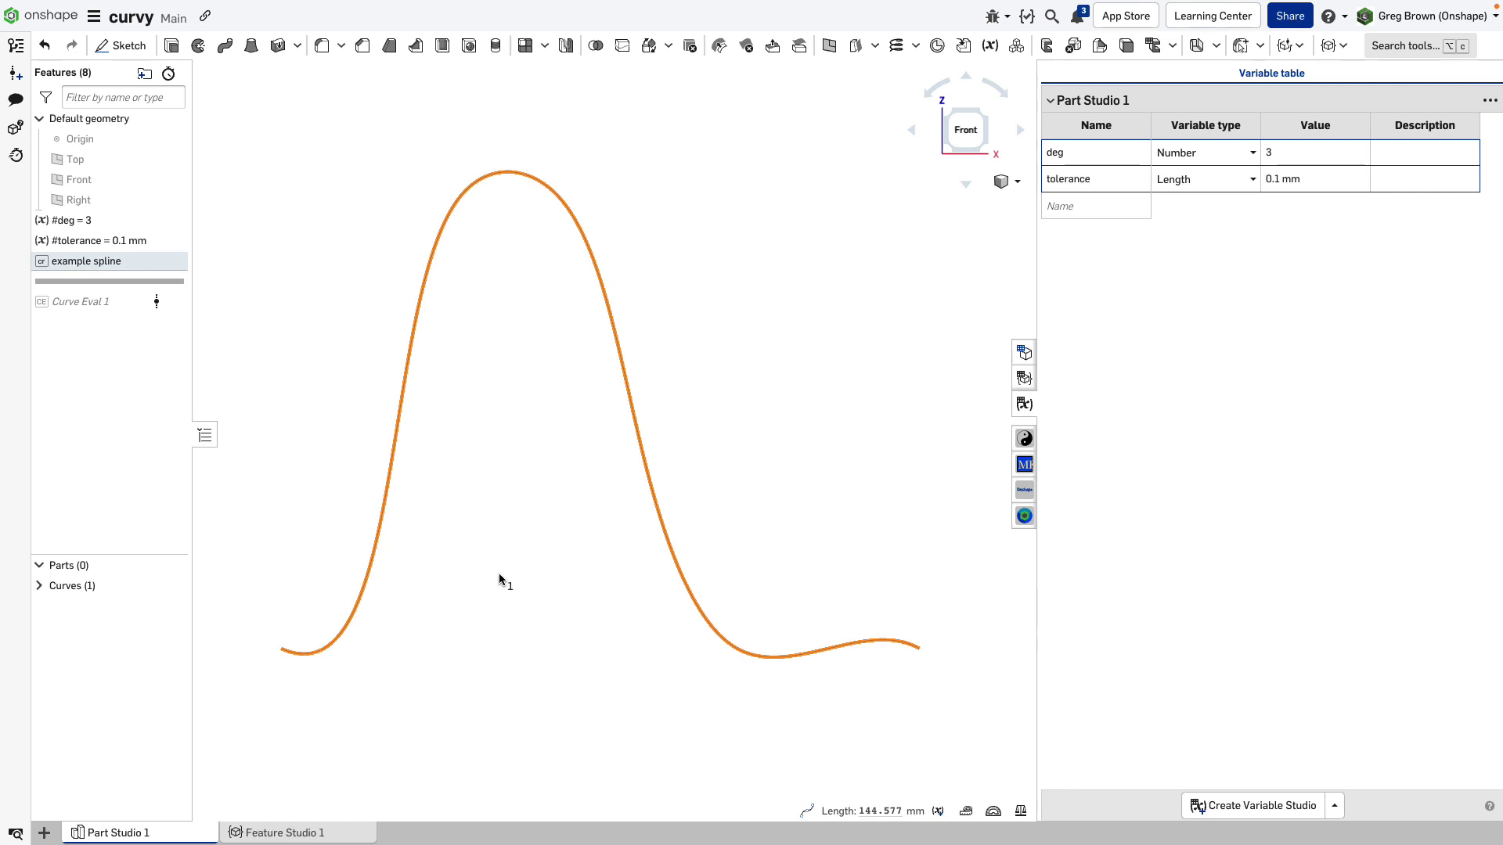
left_click(865, 349)
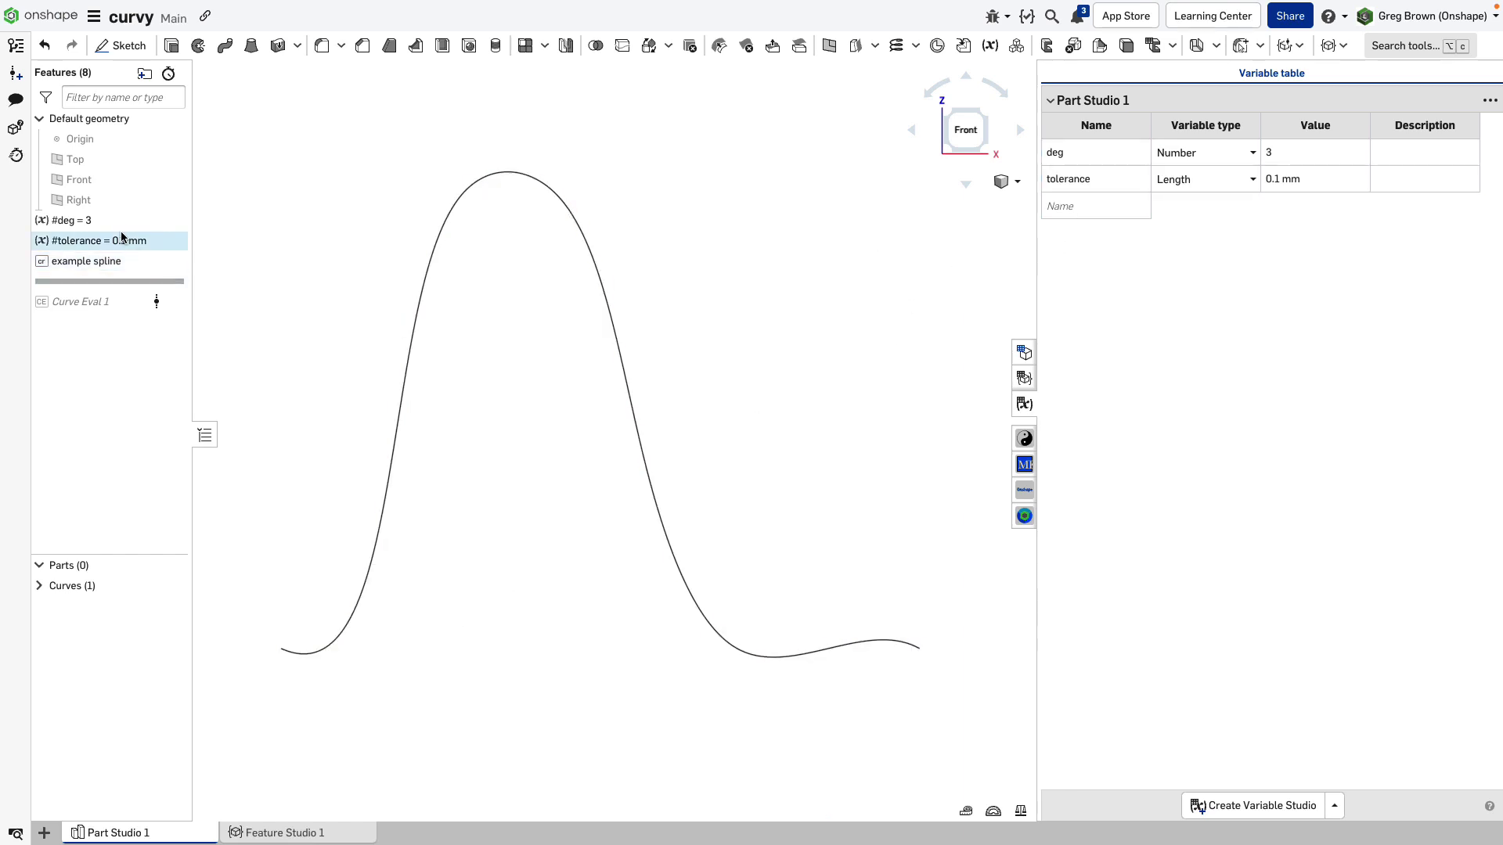
Inspect the example spline's Degree and Tolerance, then close the feature without changes
right_click(114, 261)
left_click(152, 292)
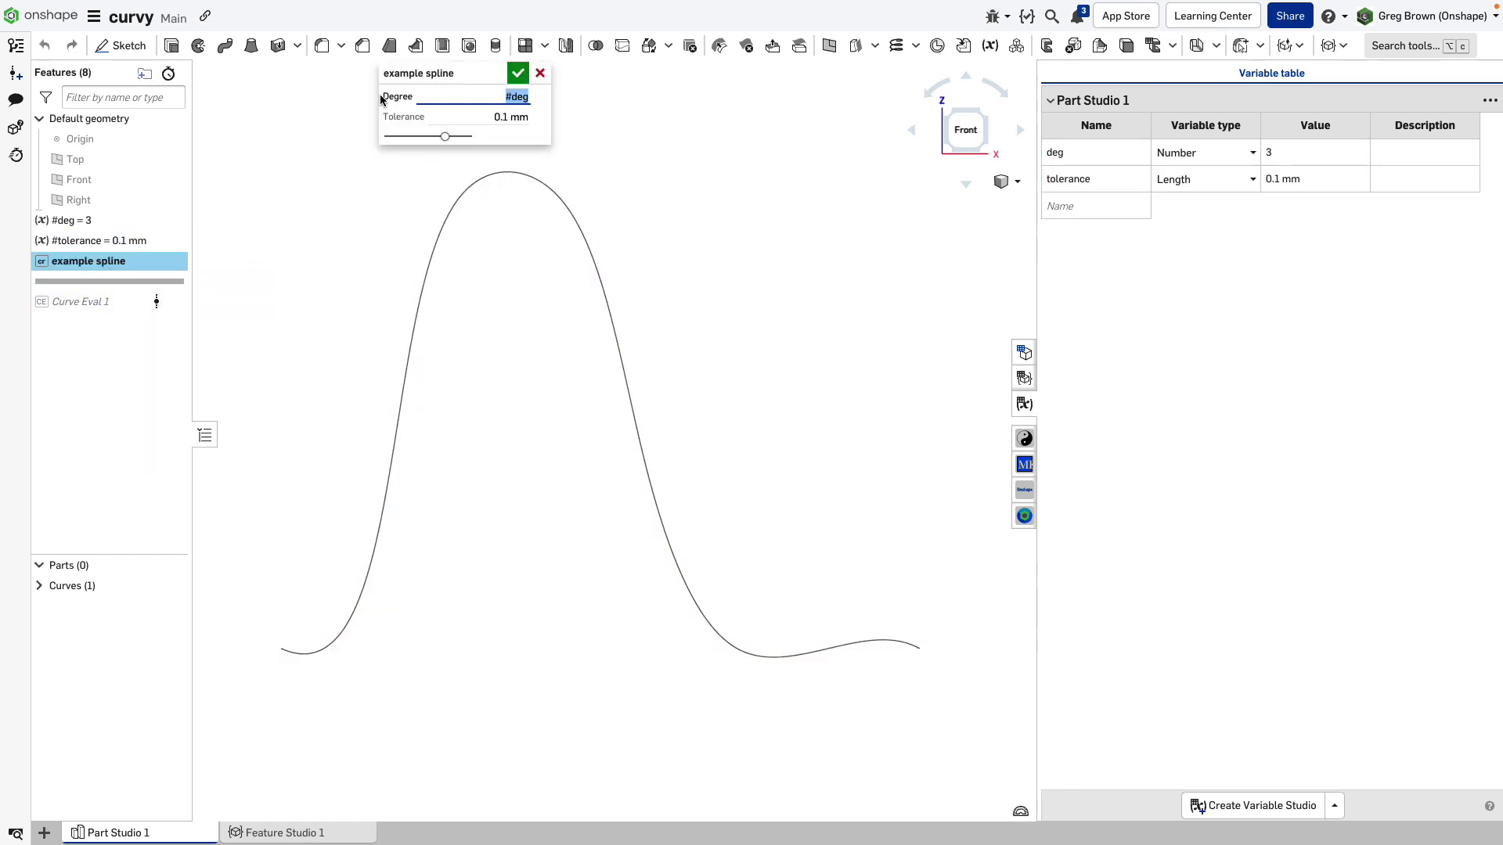
left_click_drag(407, 74, 708, 223)
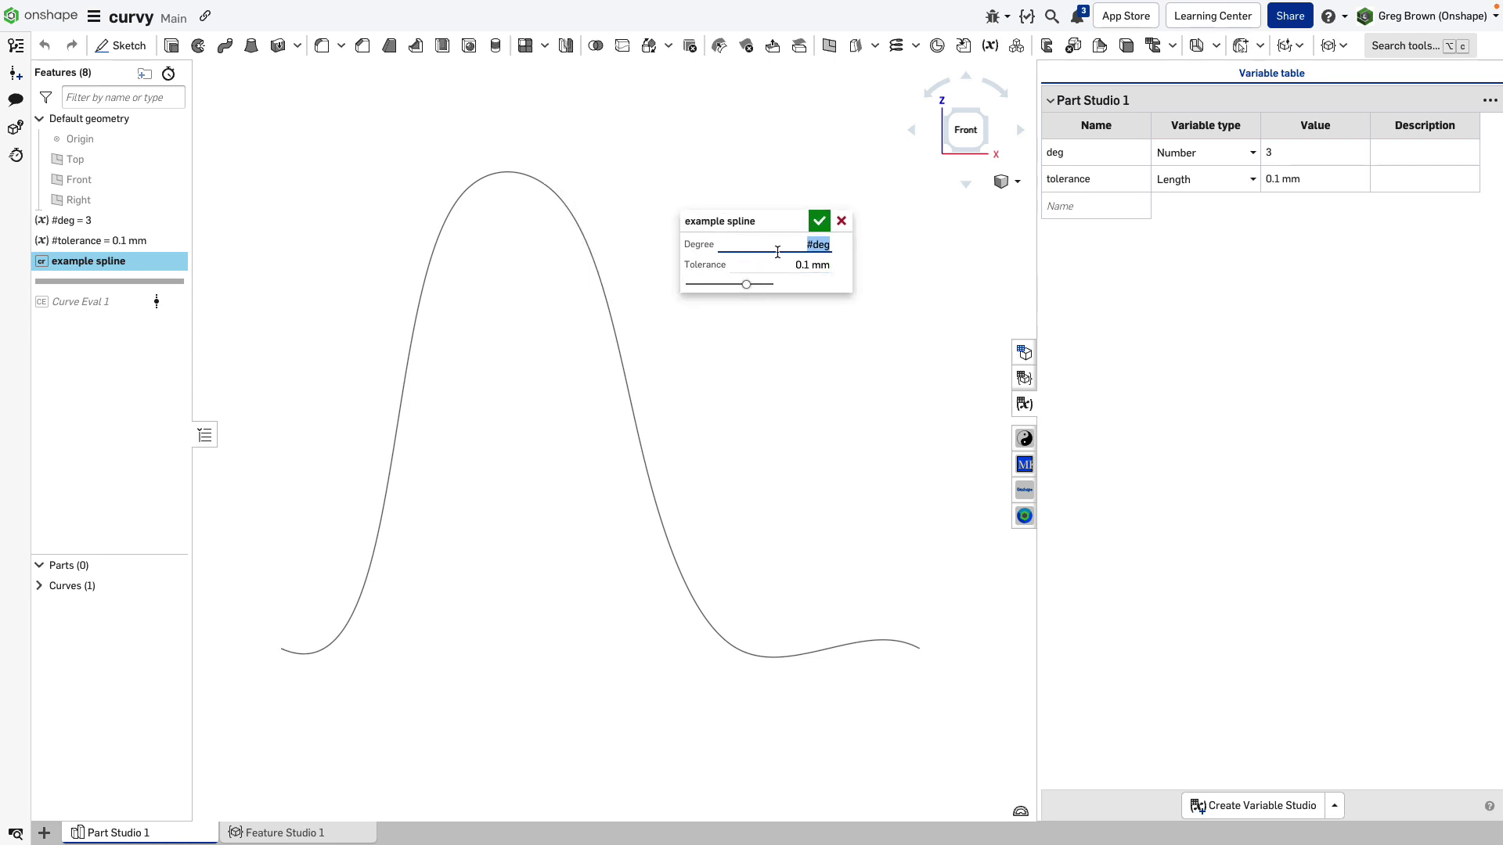
left_click(761, 271)
left_click(817, 347)
left_click_drag(773, 226, 816, 198)
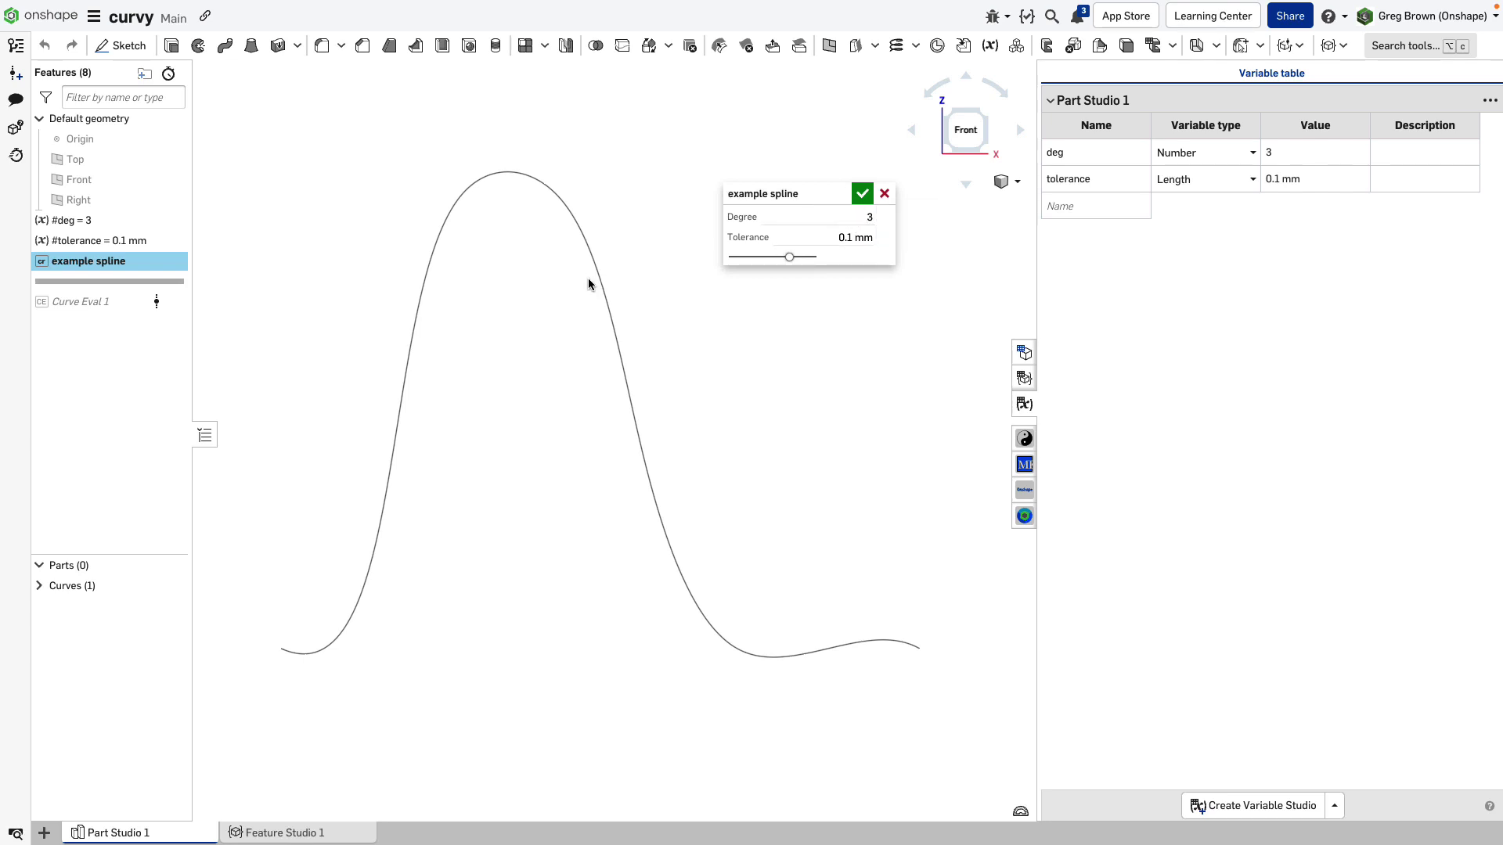
left_click(884, 194)
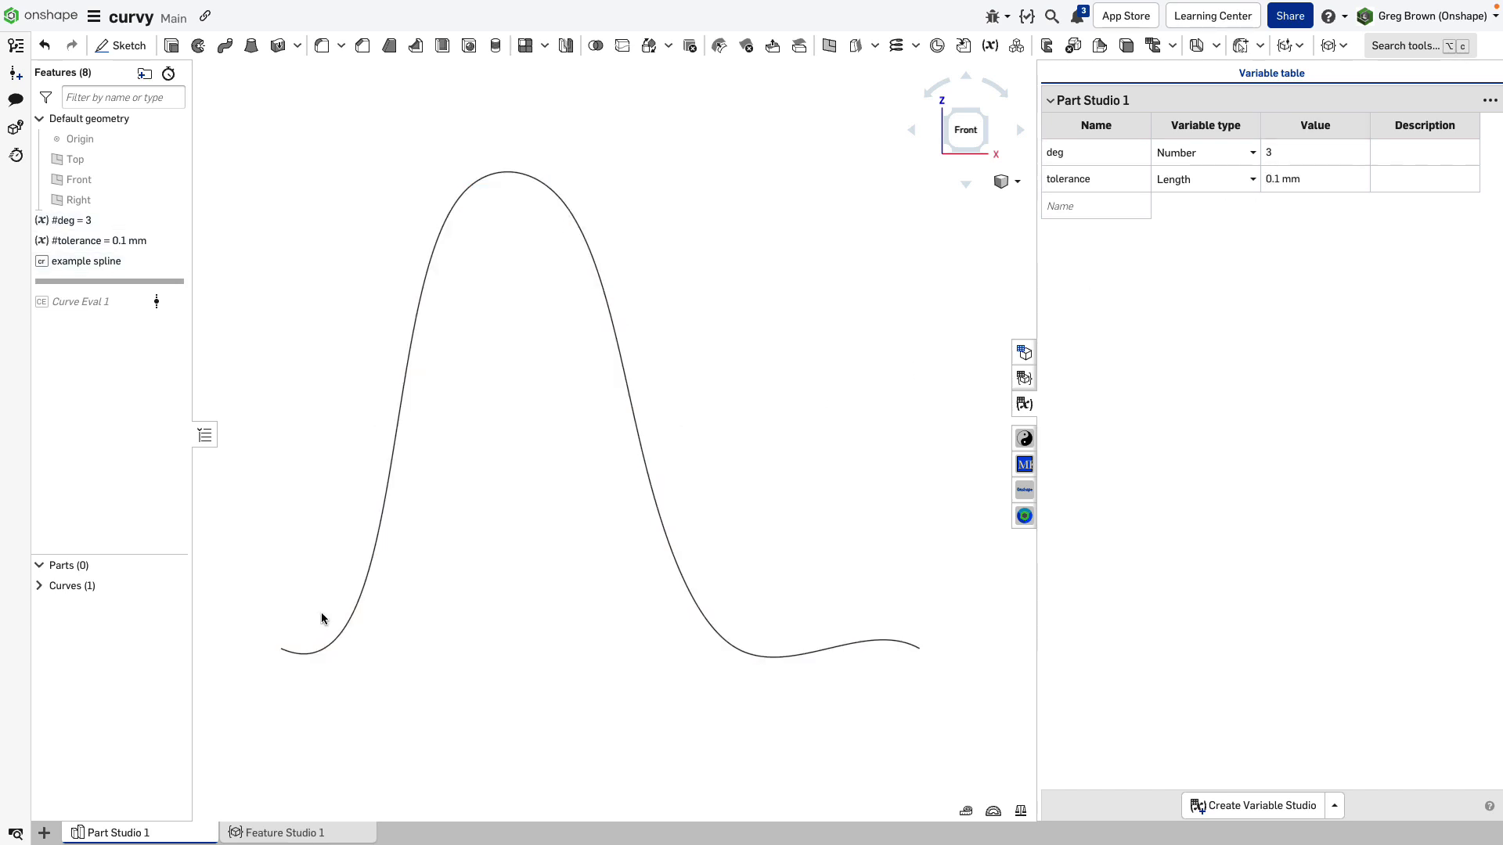
Set the deg variable to 2, then restore it to 3
left_click(1288, 152)
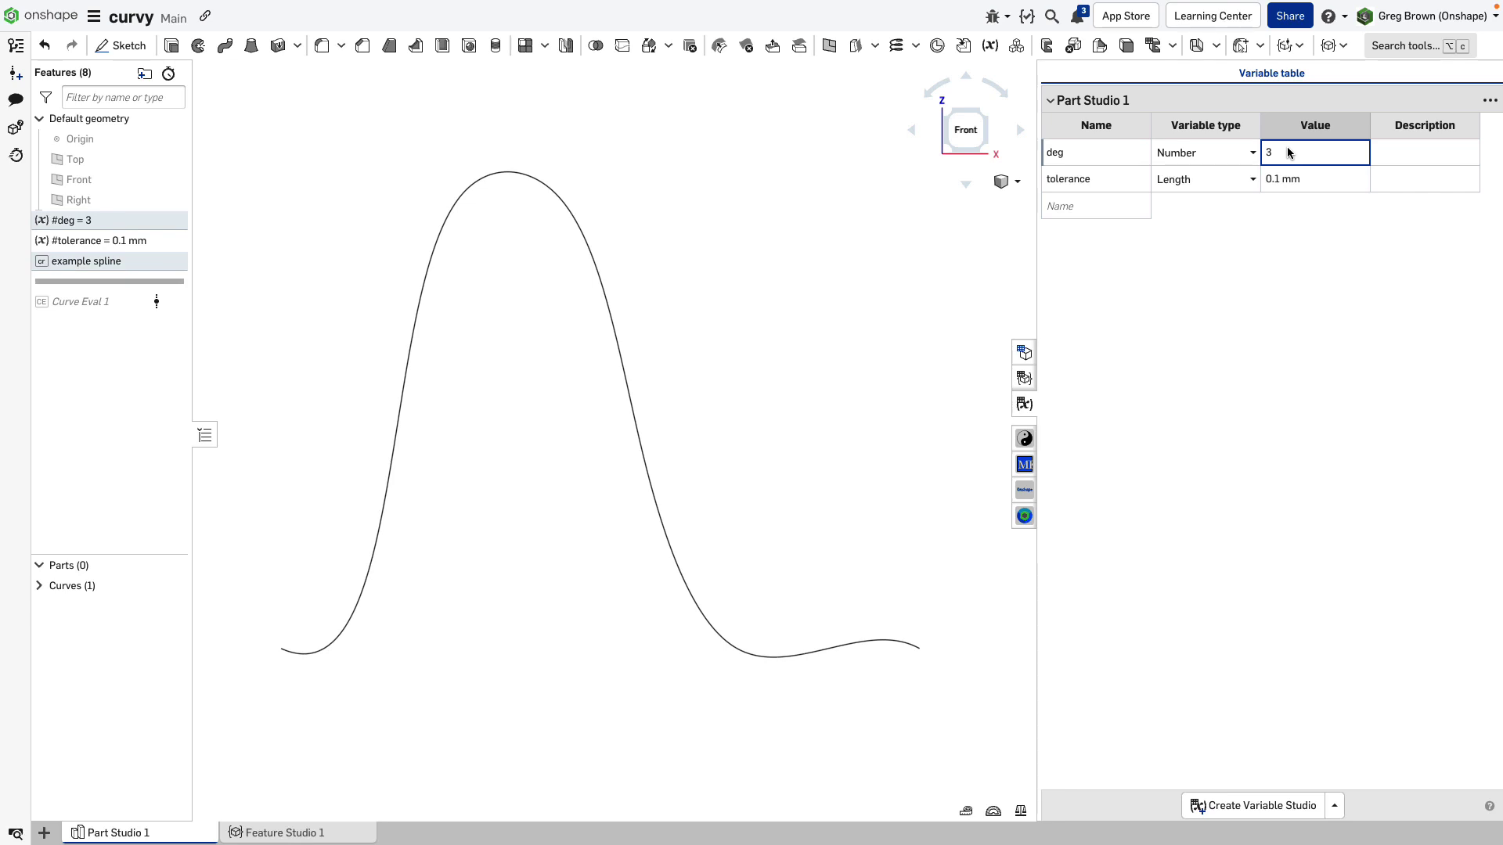
key("BackSpace")
type("2")
key("Return")
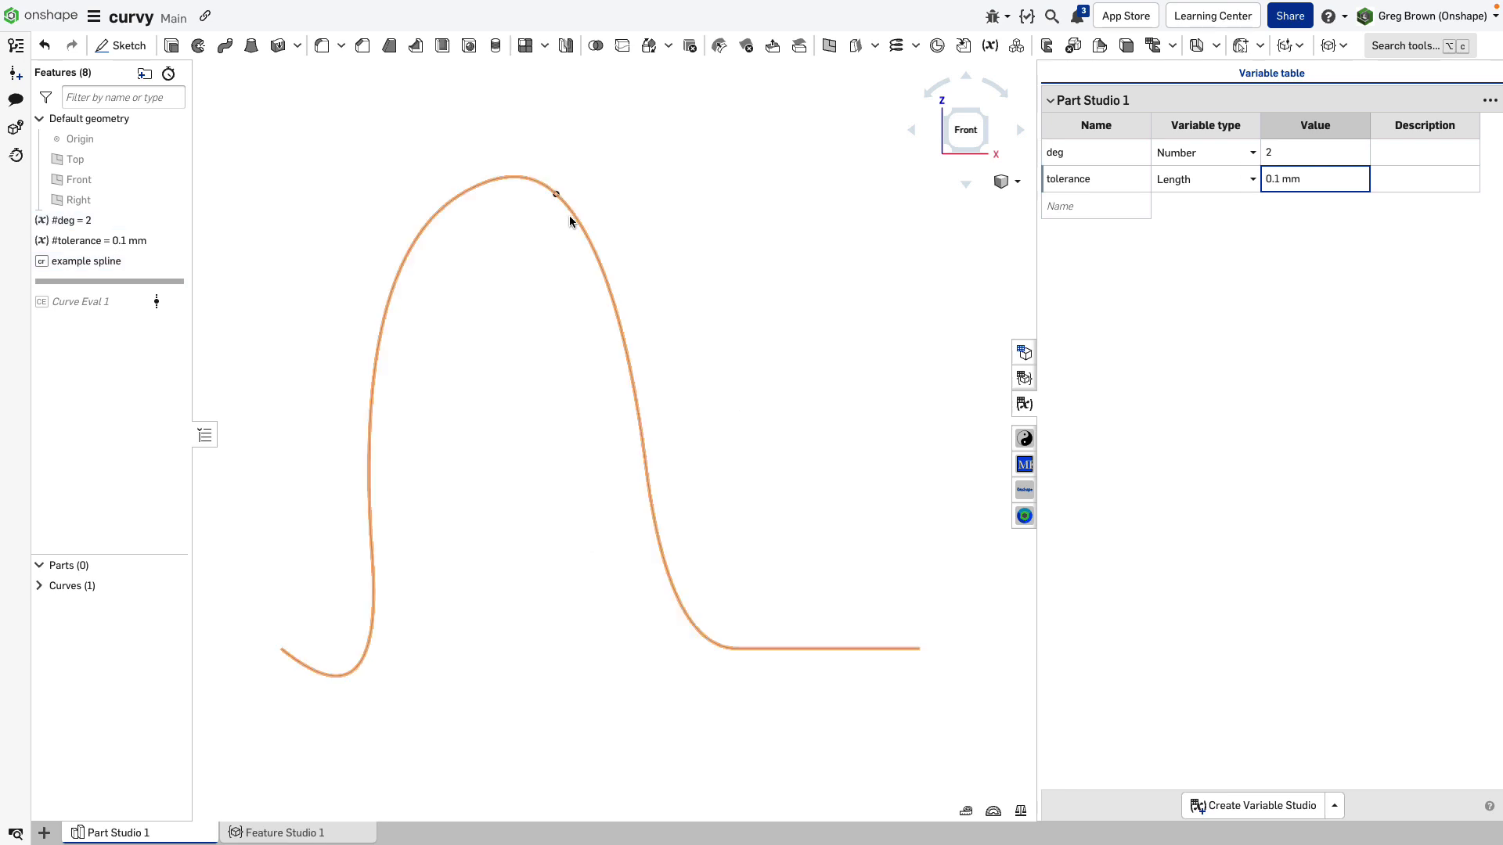
double_click(1277, 154)
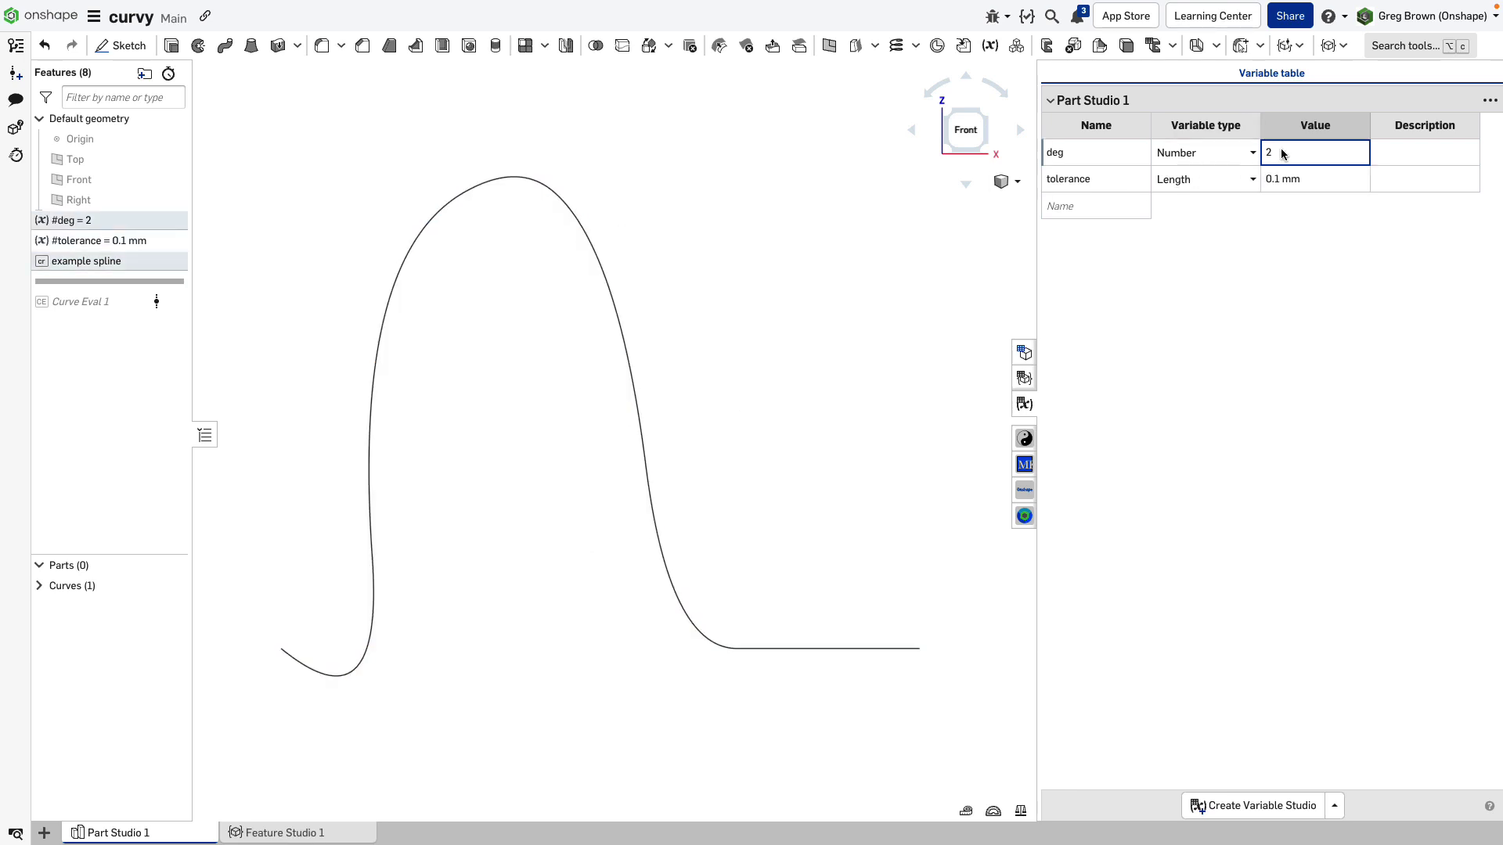
type("3")
key("Return")
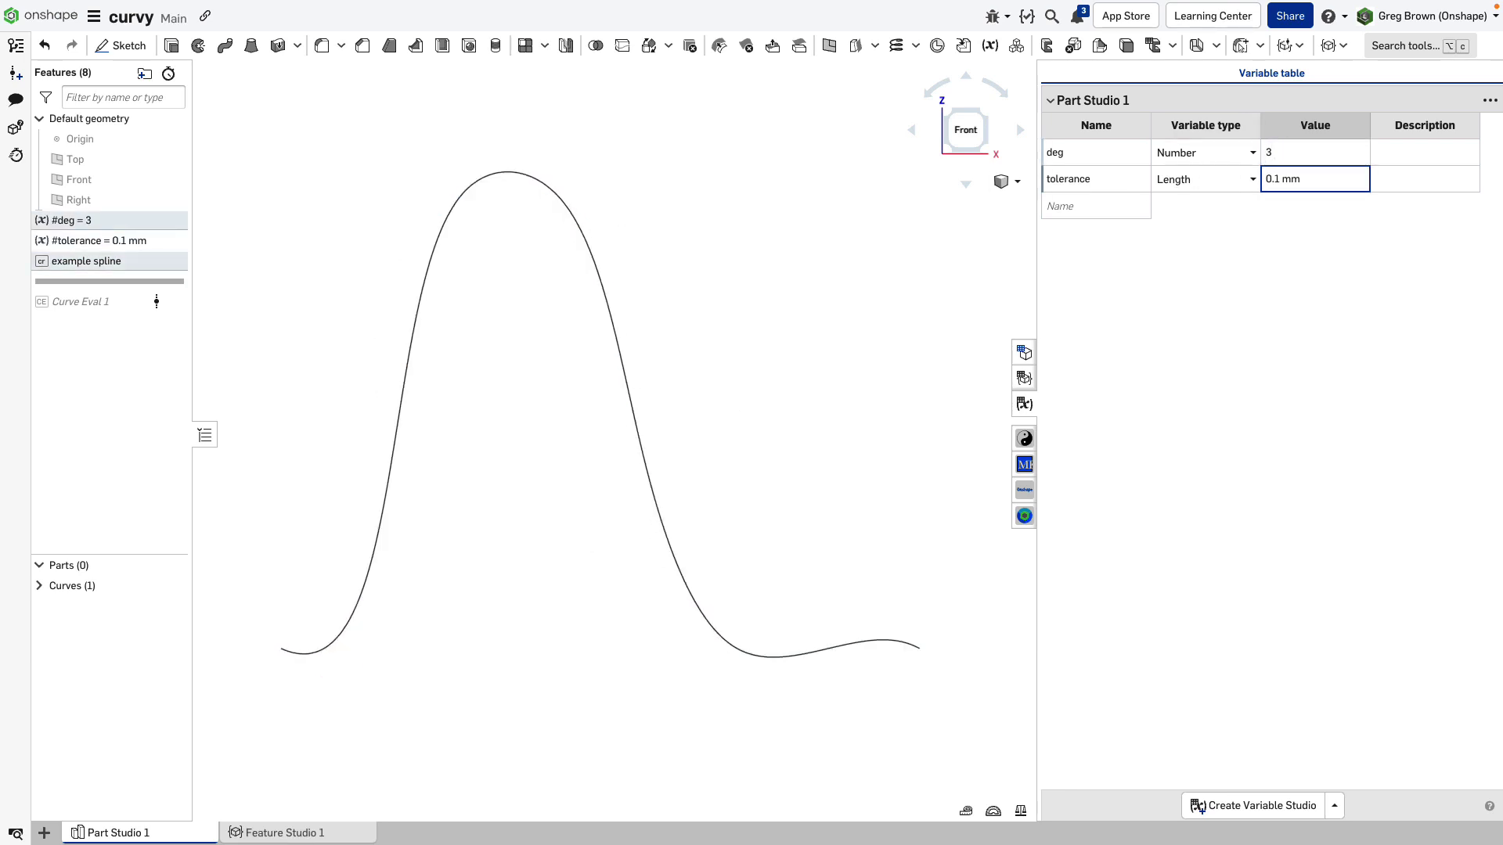
Step deg to 5 and then 7, and finally set it back to 3
left_click(1284, 153)
type("5")
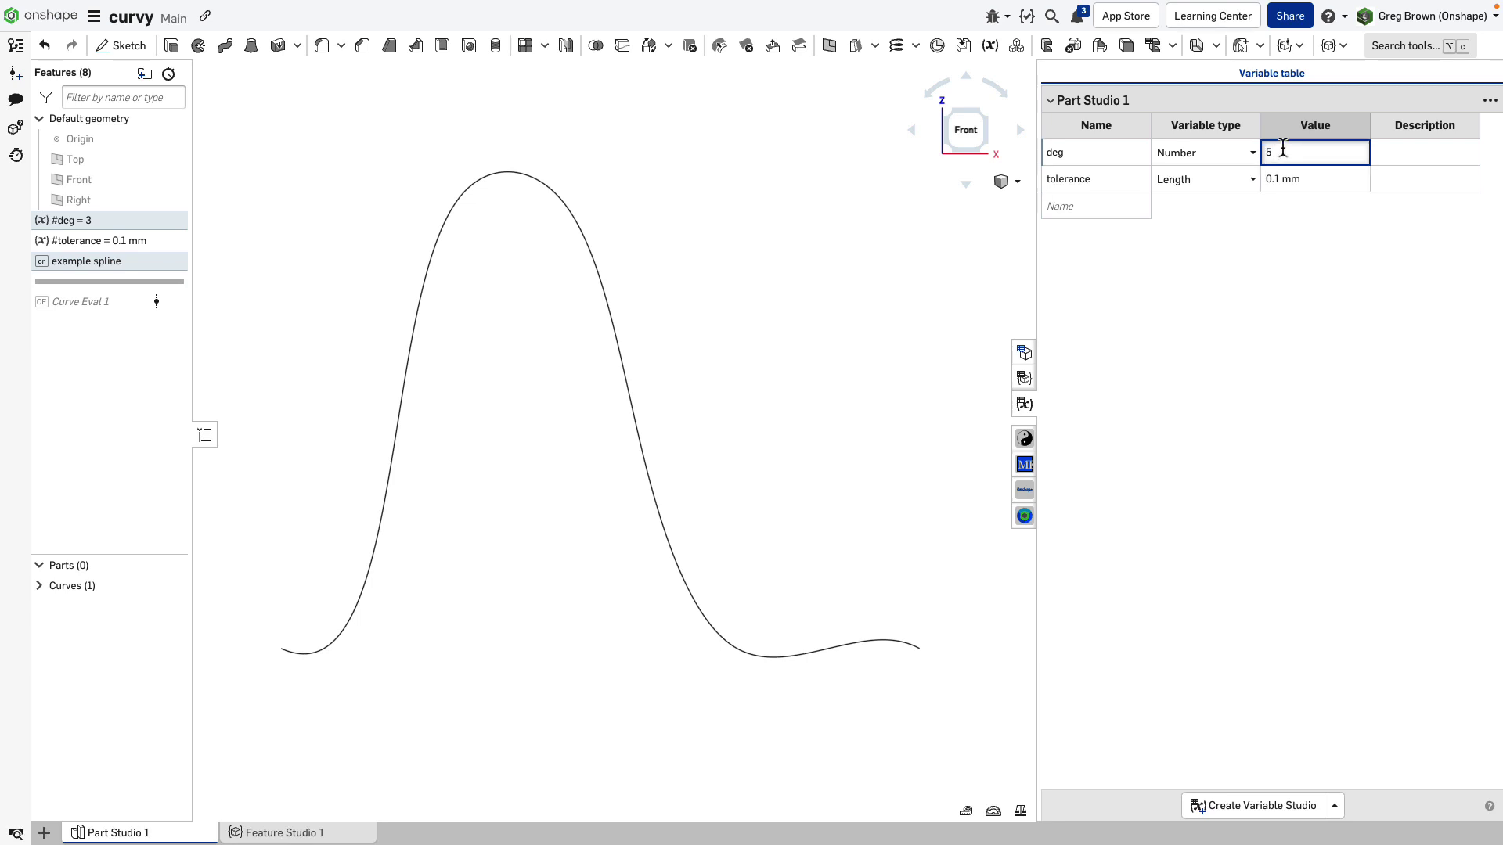
key("Return")
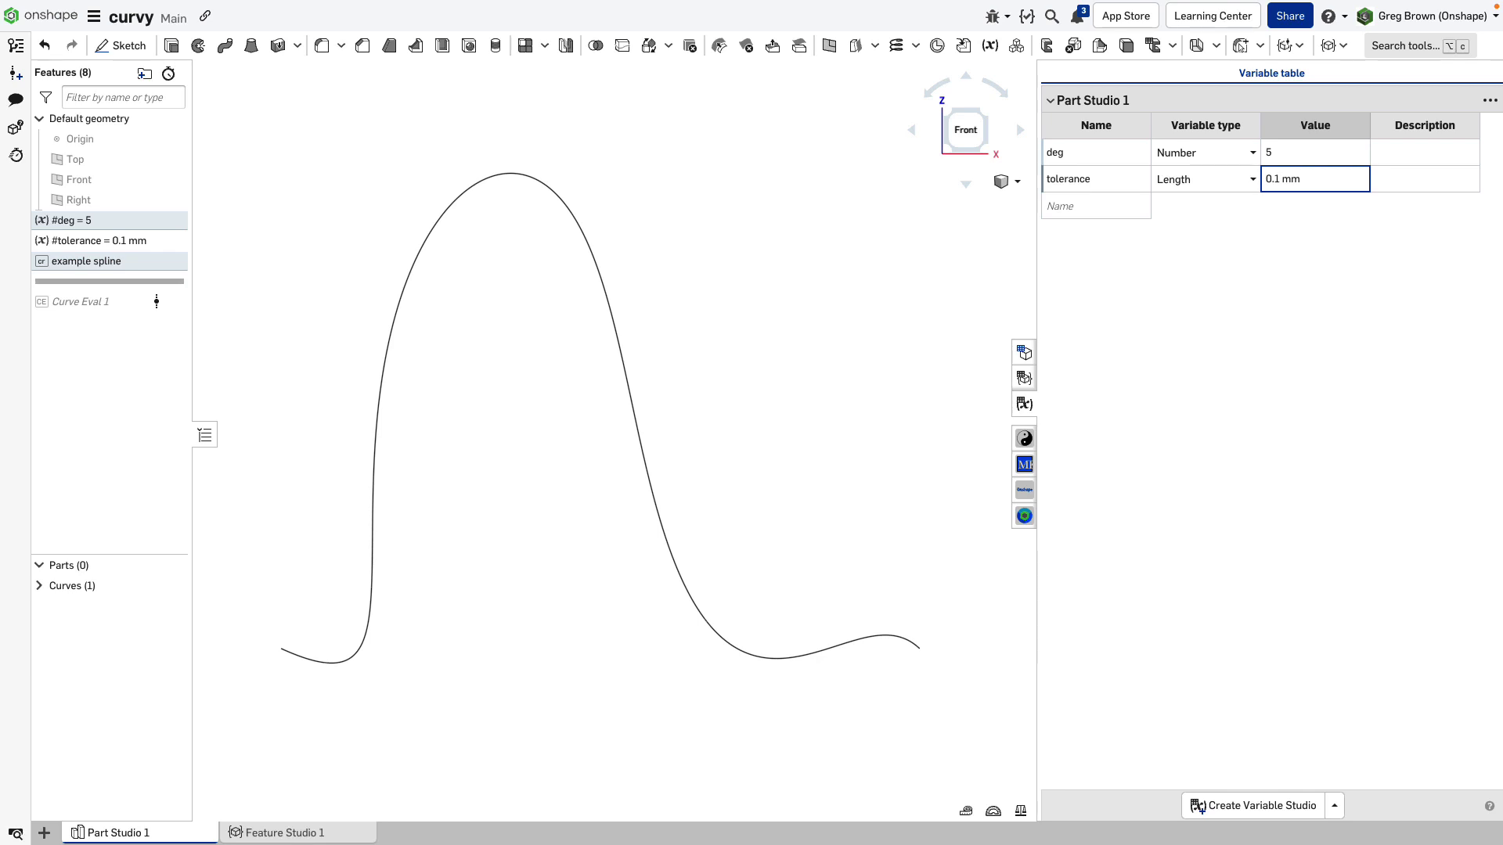
left_click(1299, 155)
key("BackSpace")
type("7")
key("Return")
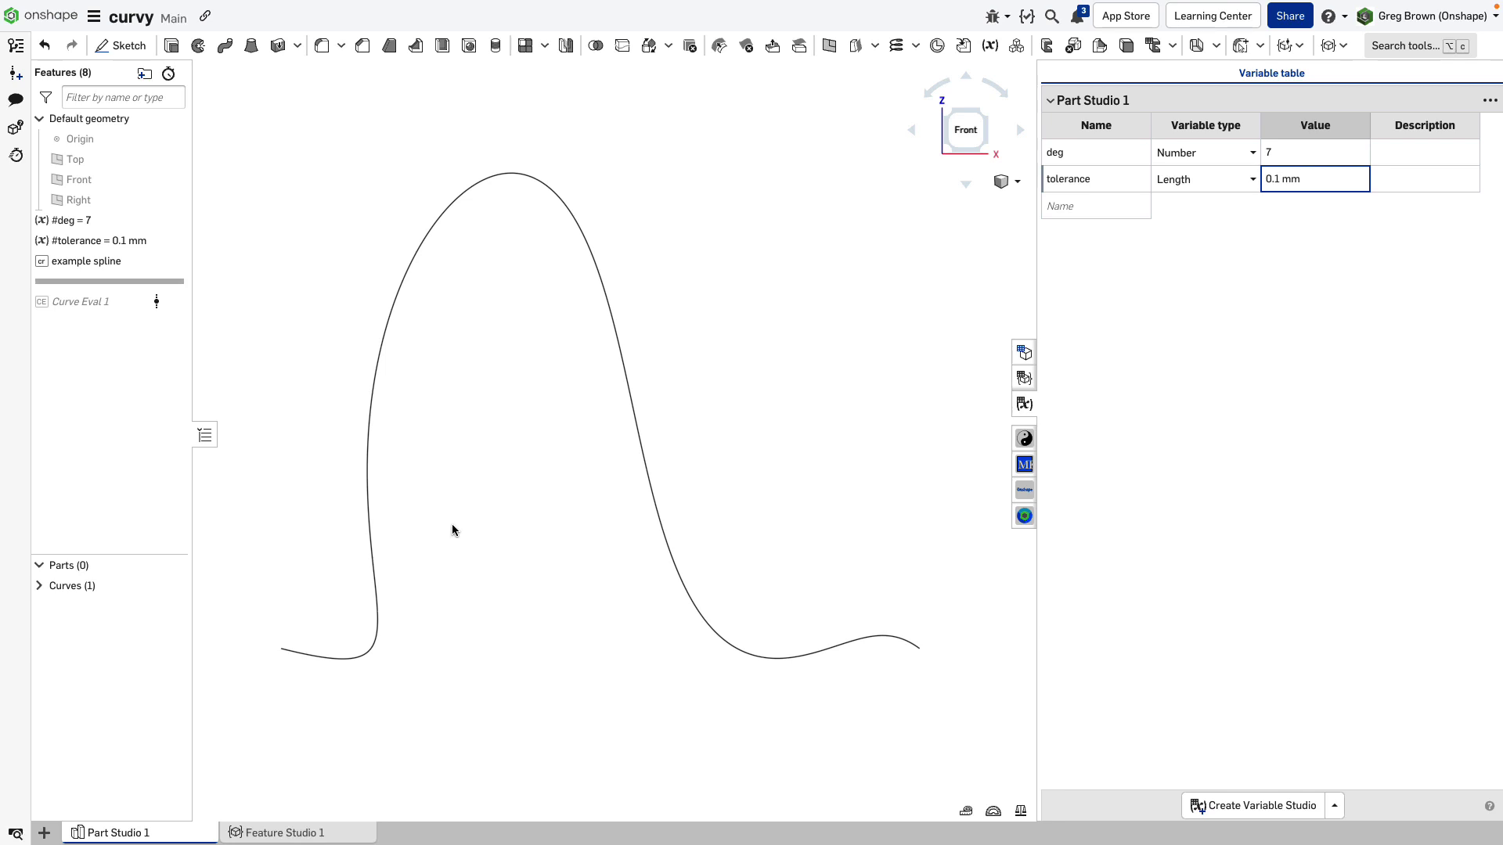
left_click(1283, 159)
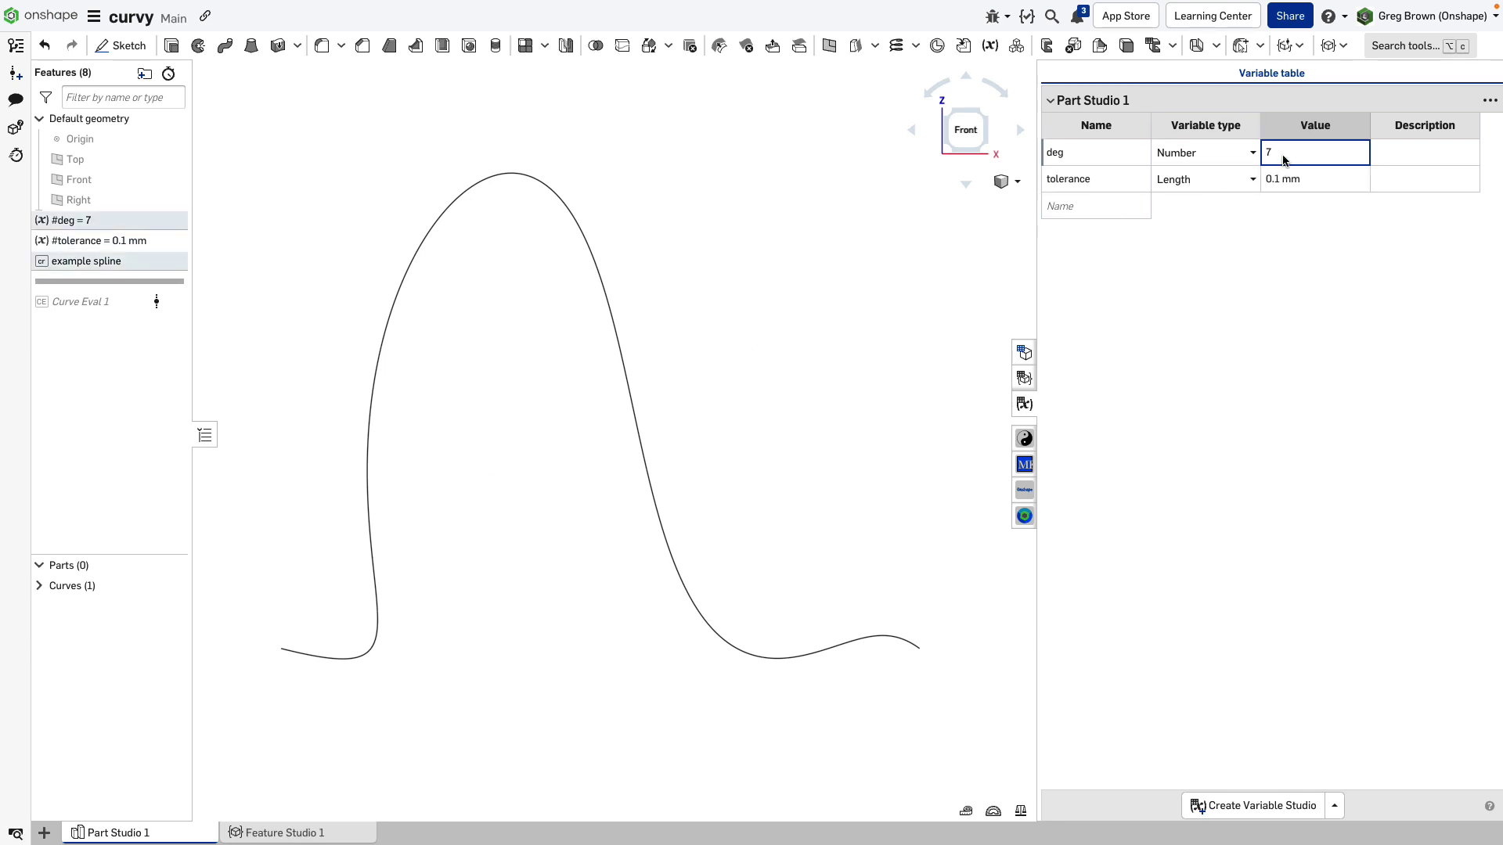
type("3")
key("Return")
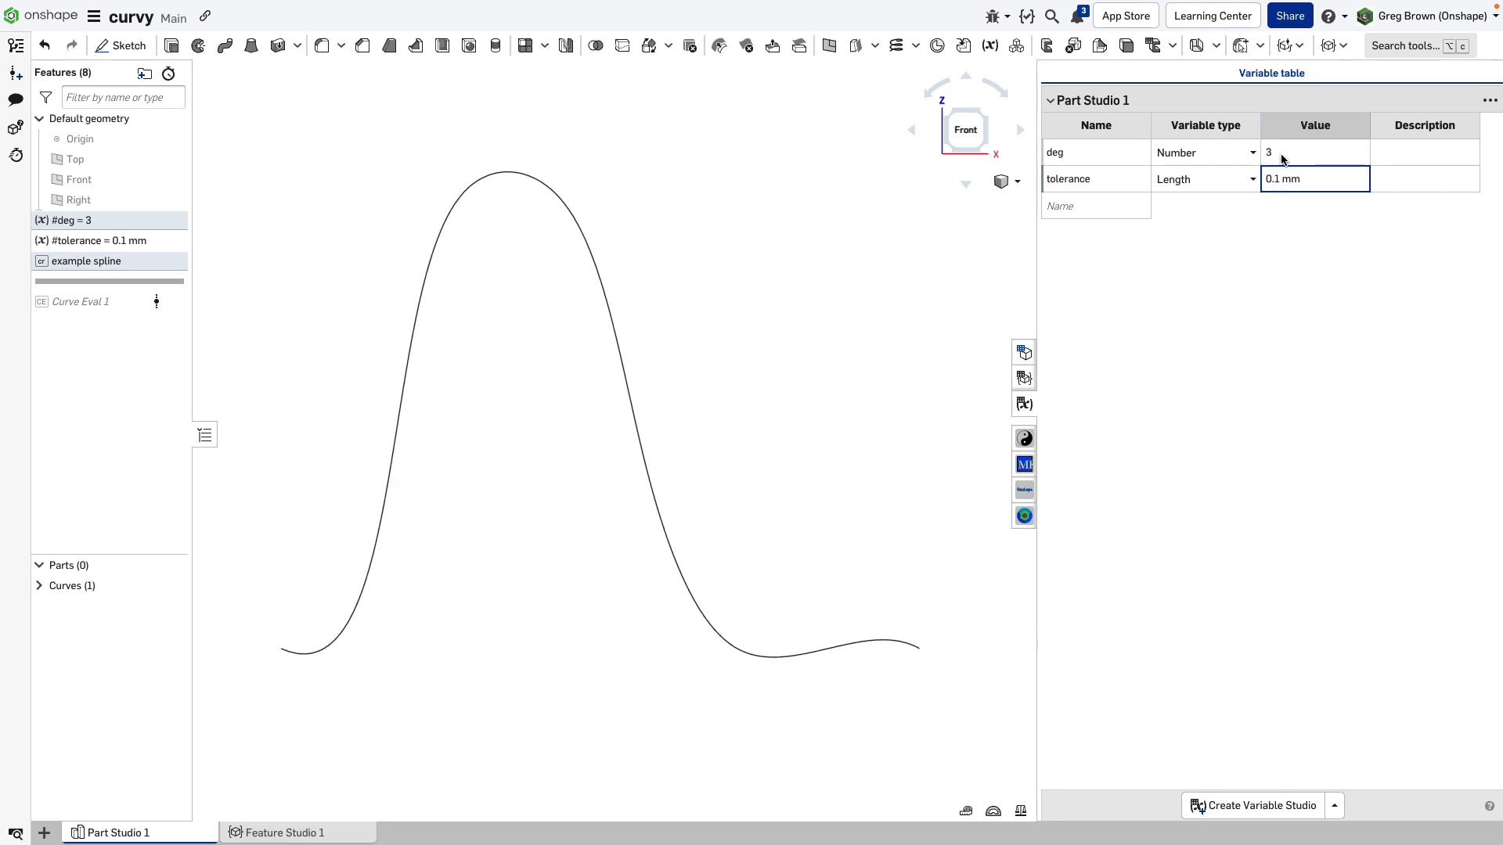
Turn on curvature analysis for the example spline with Control point grids unchecked
left_click(536, 180)
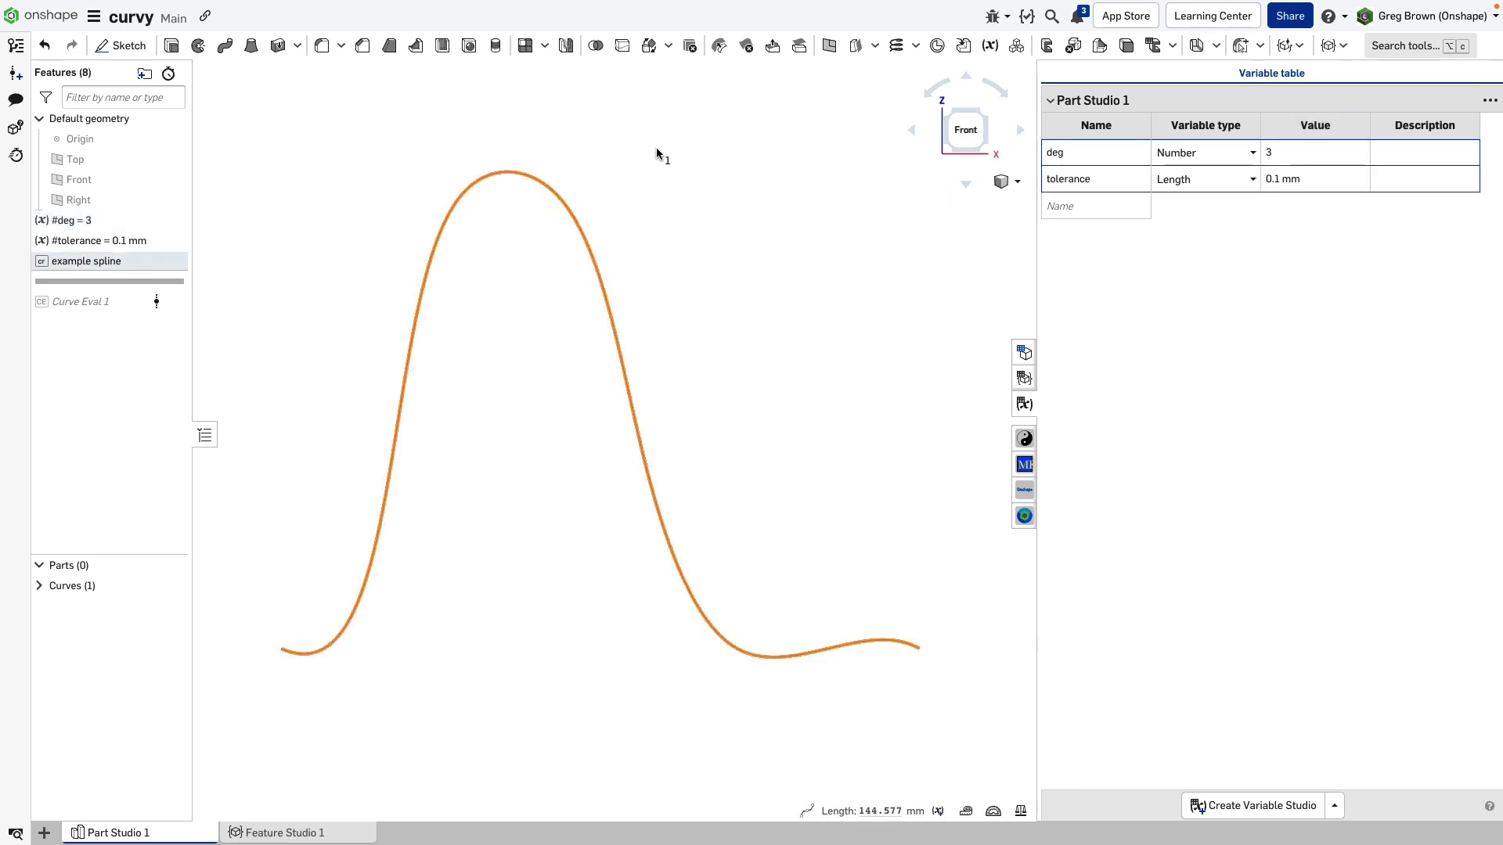
right_click(656, 149)
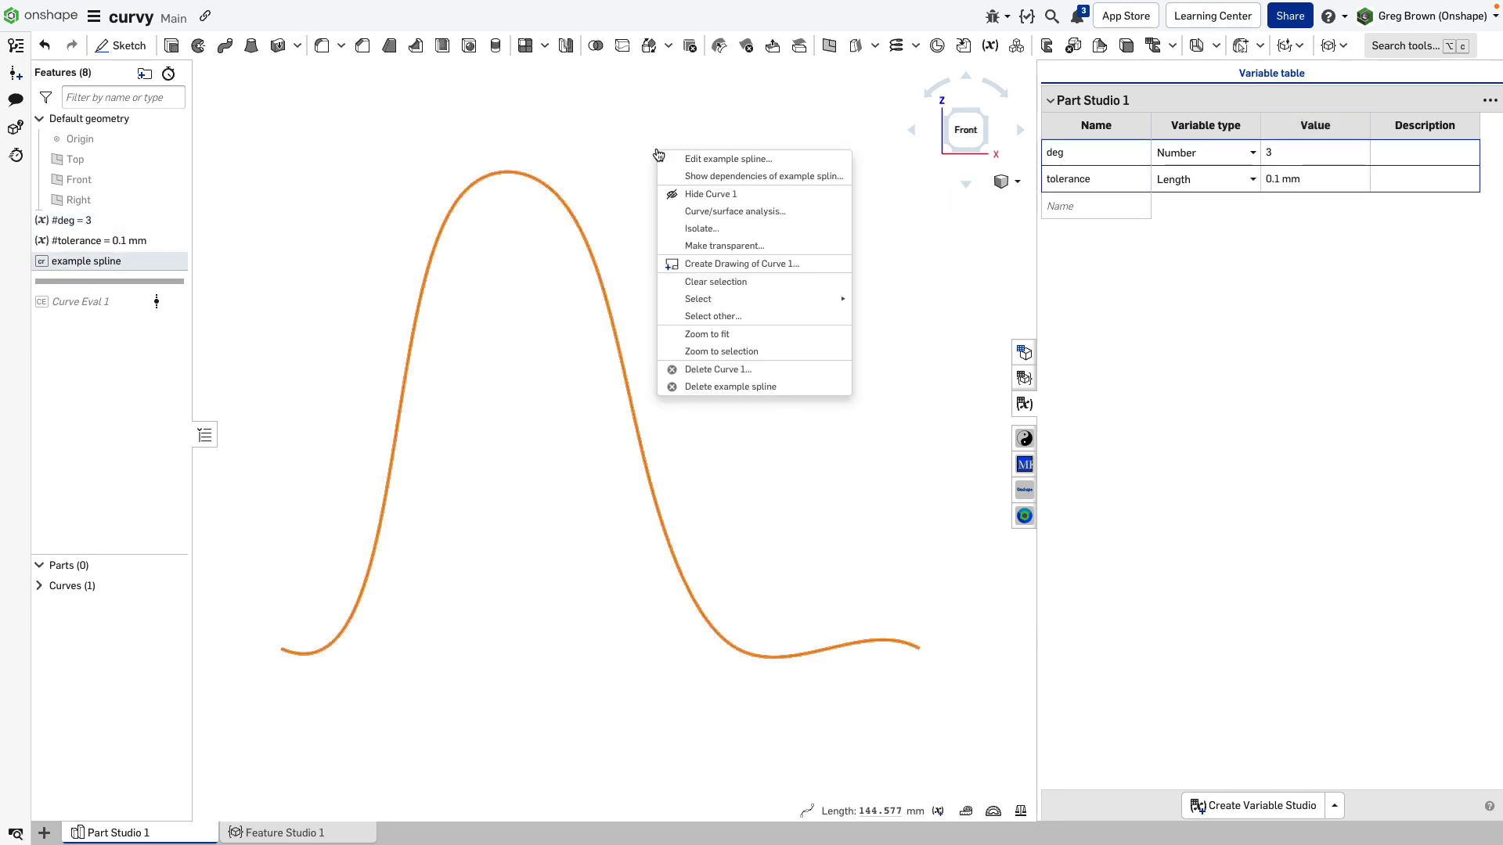
left_click(717, 209)
scroll(703, 317, "down", 3)
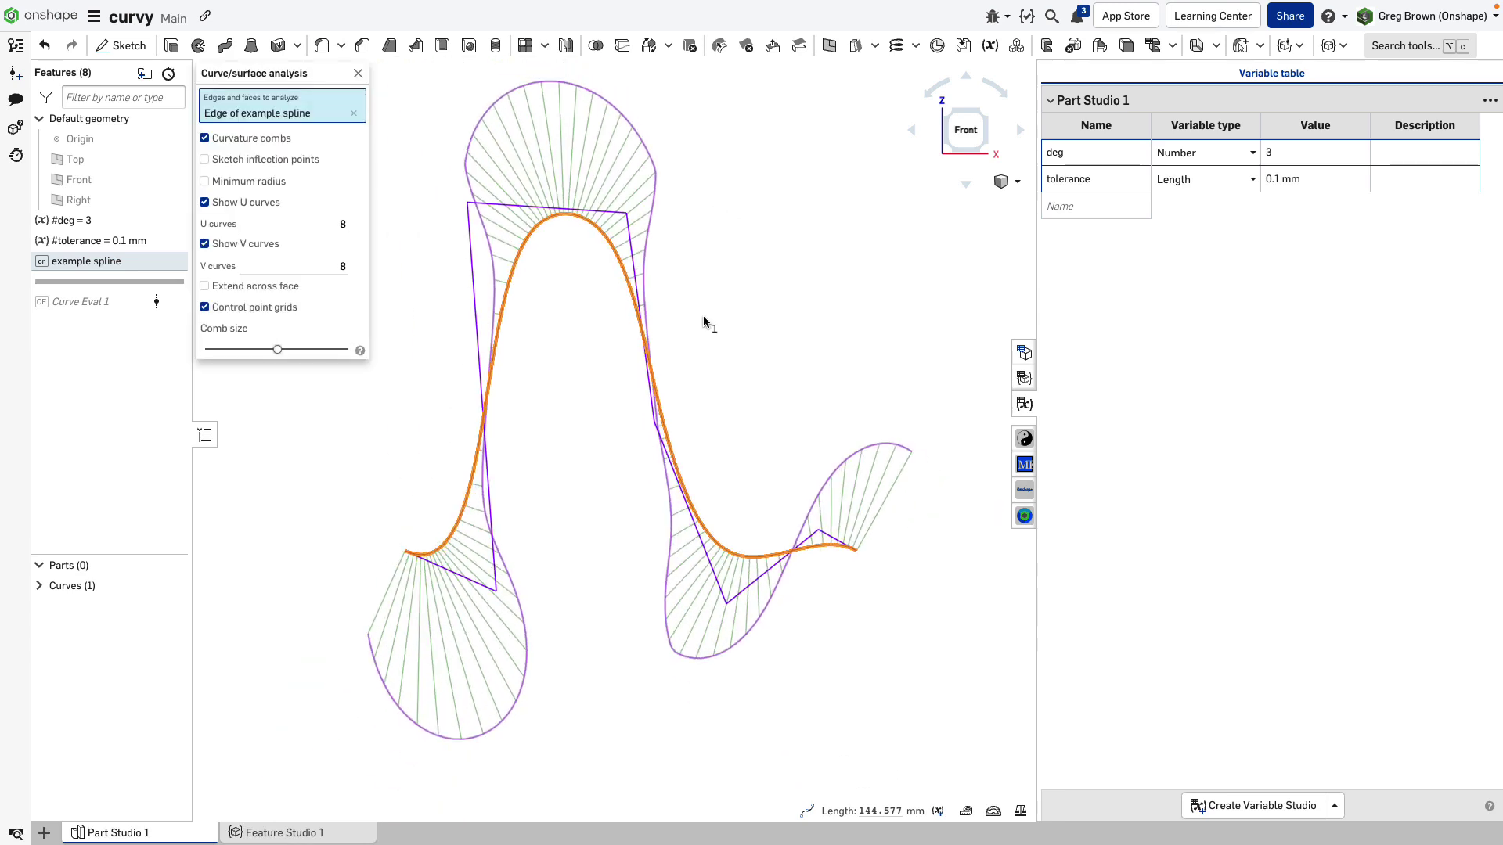
left_click(279, 308)
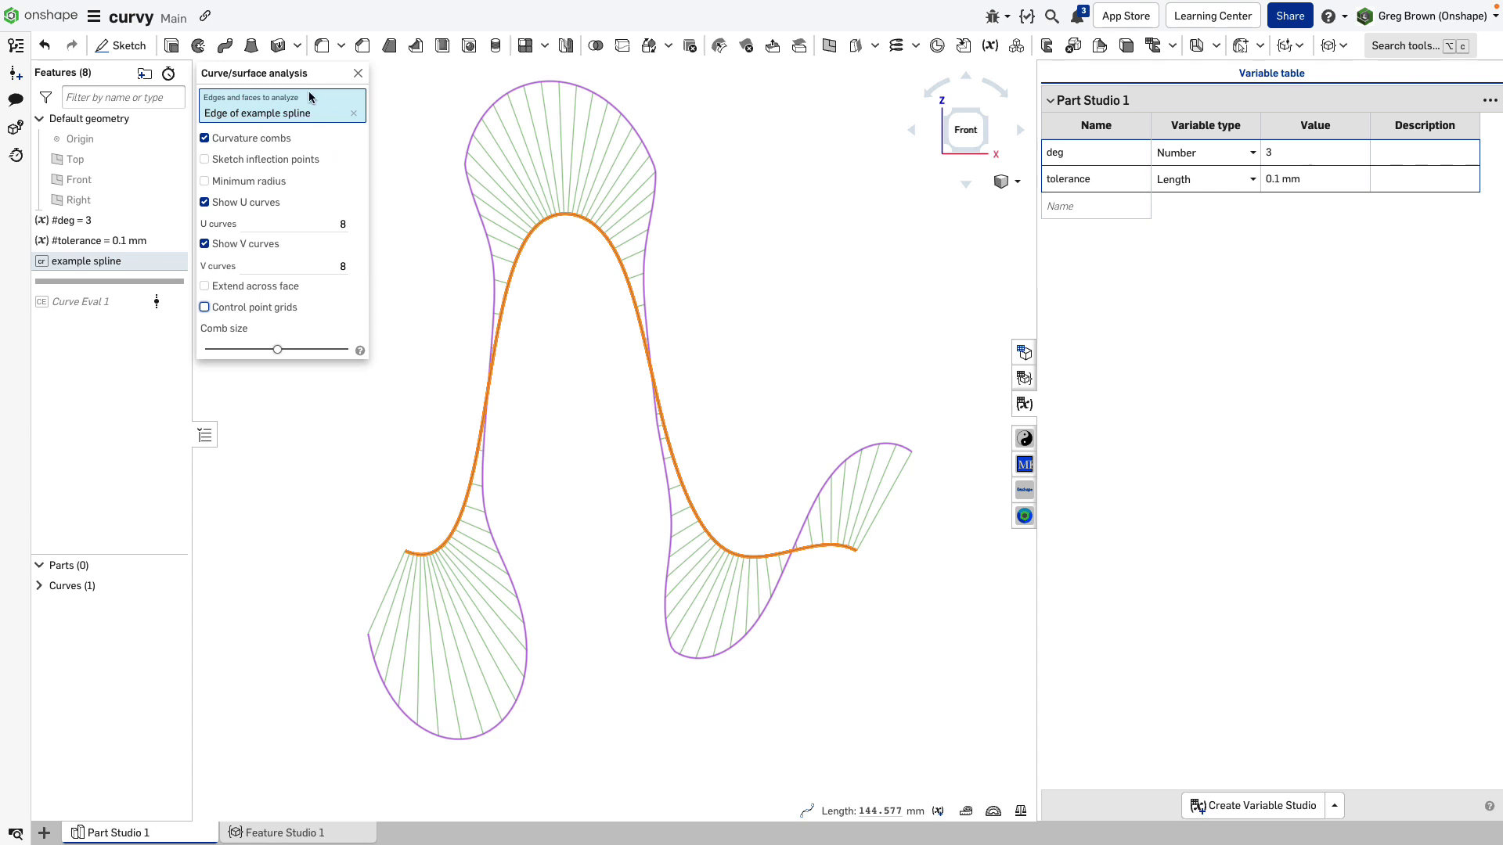
left_click_drag(307, 72, 130, 344)
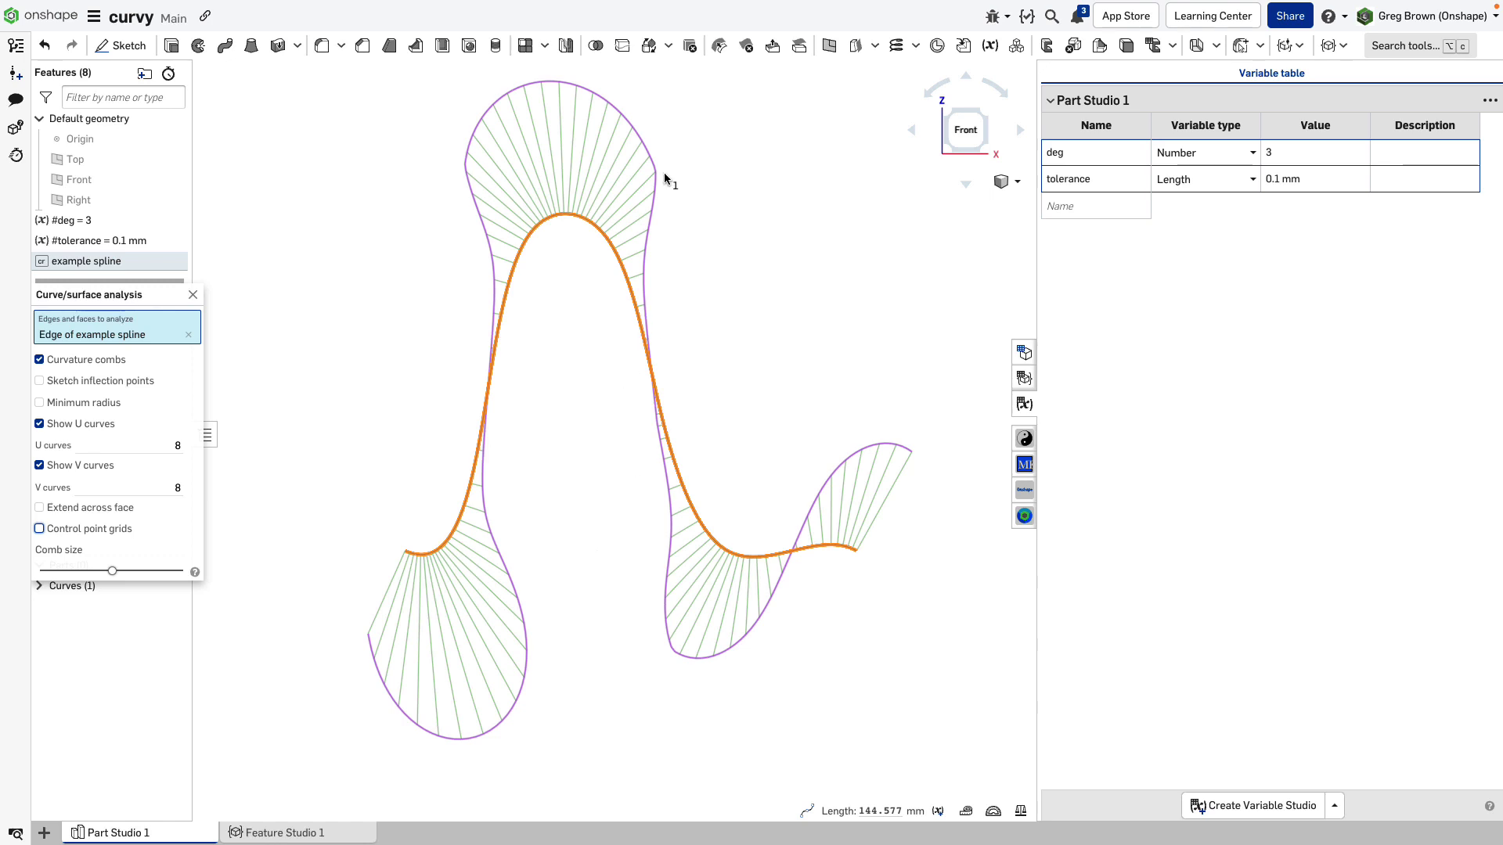
left_click(1285, 159)
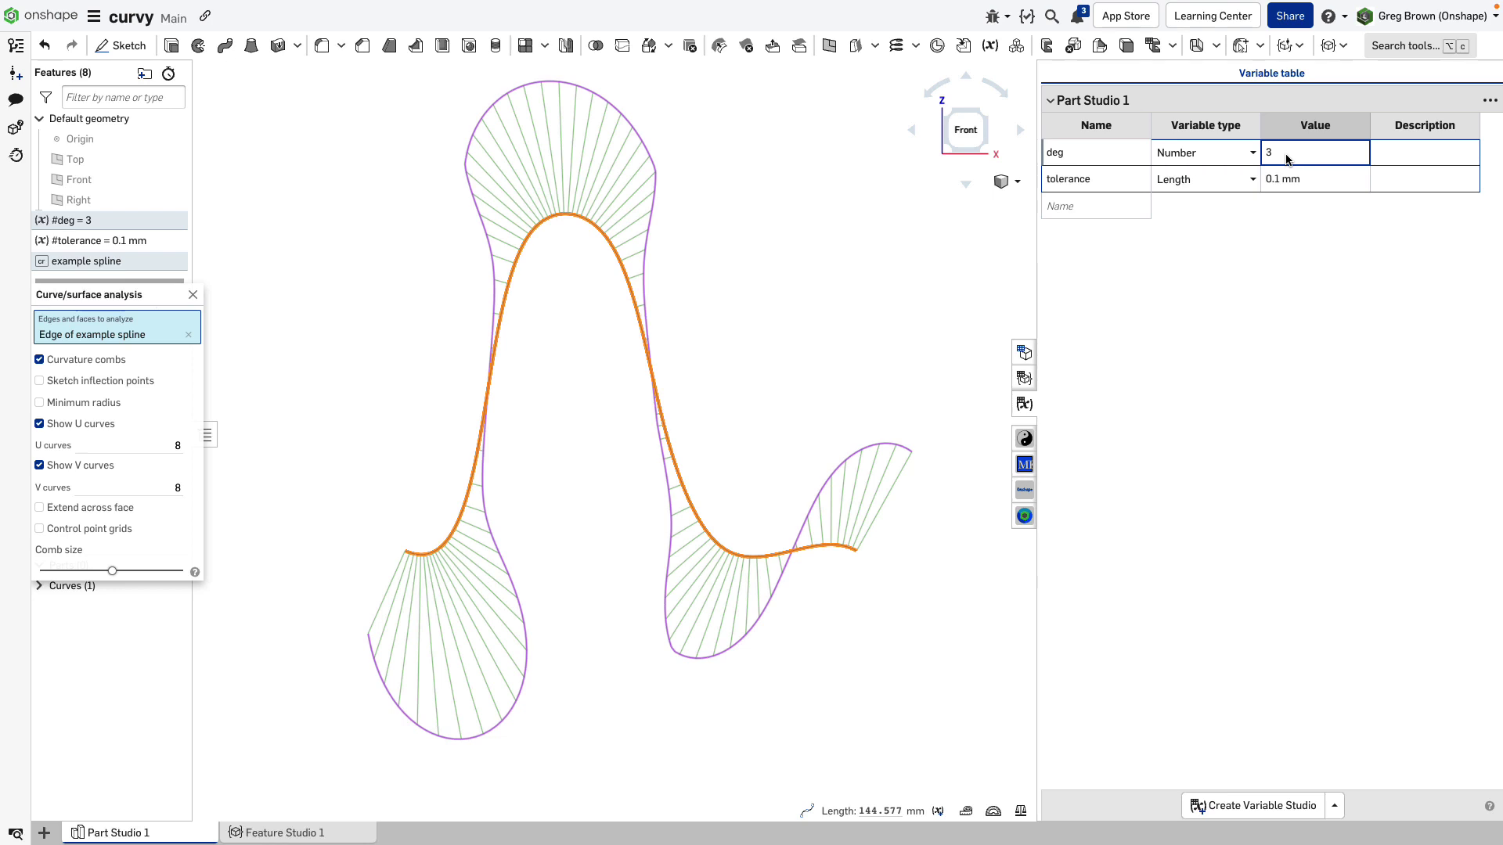
type("2")
key("Return")
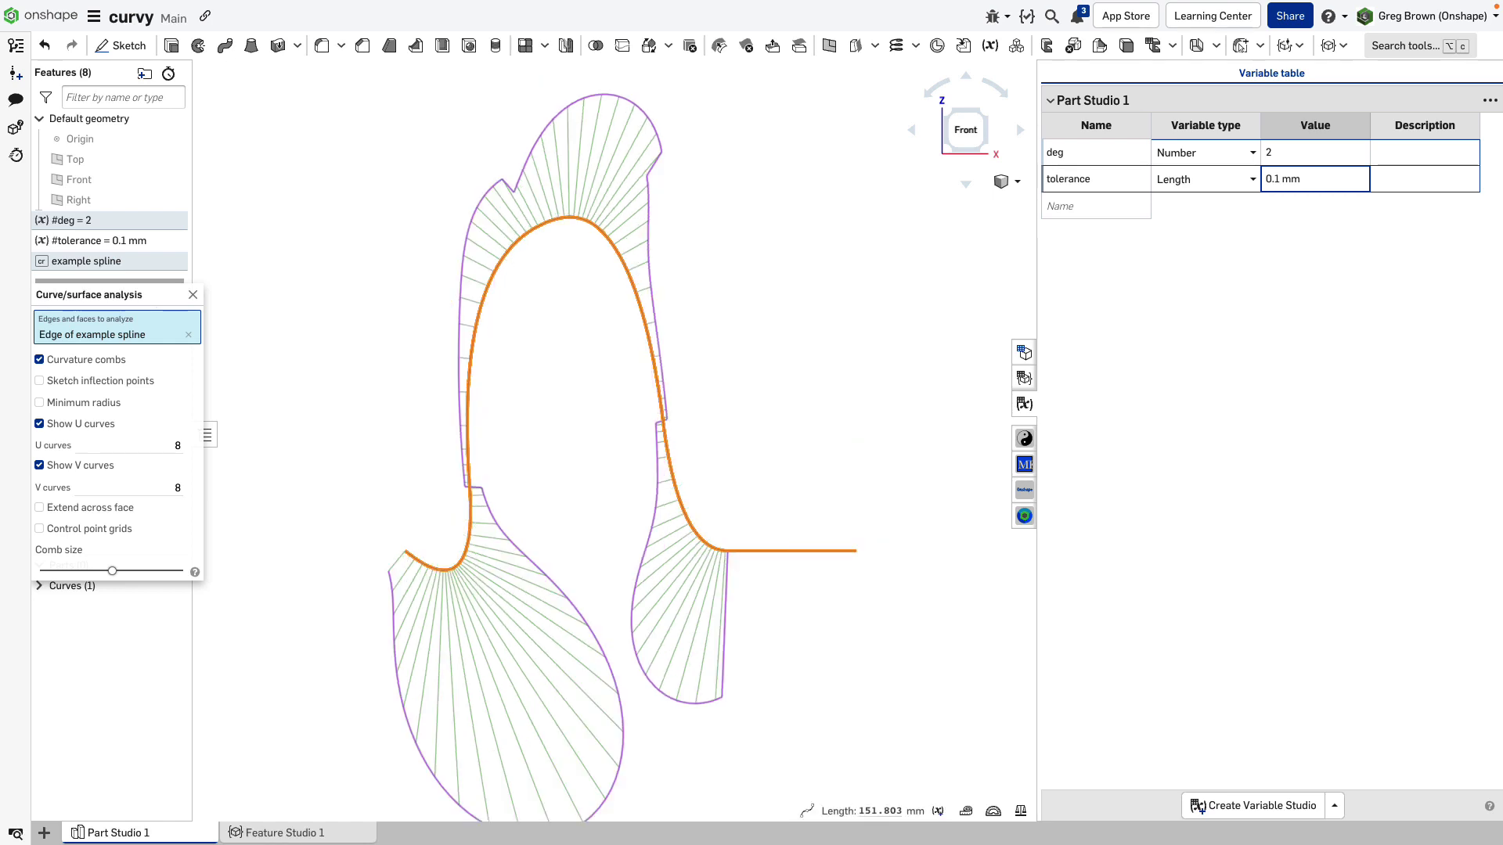
scroll(756, 326, "down", 2)
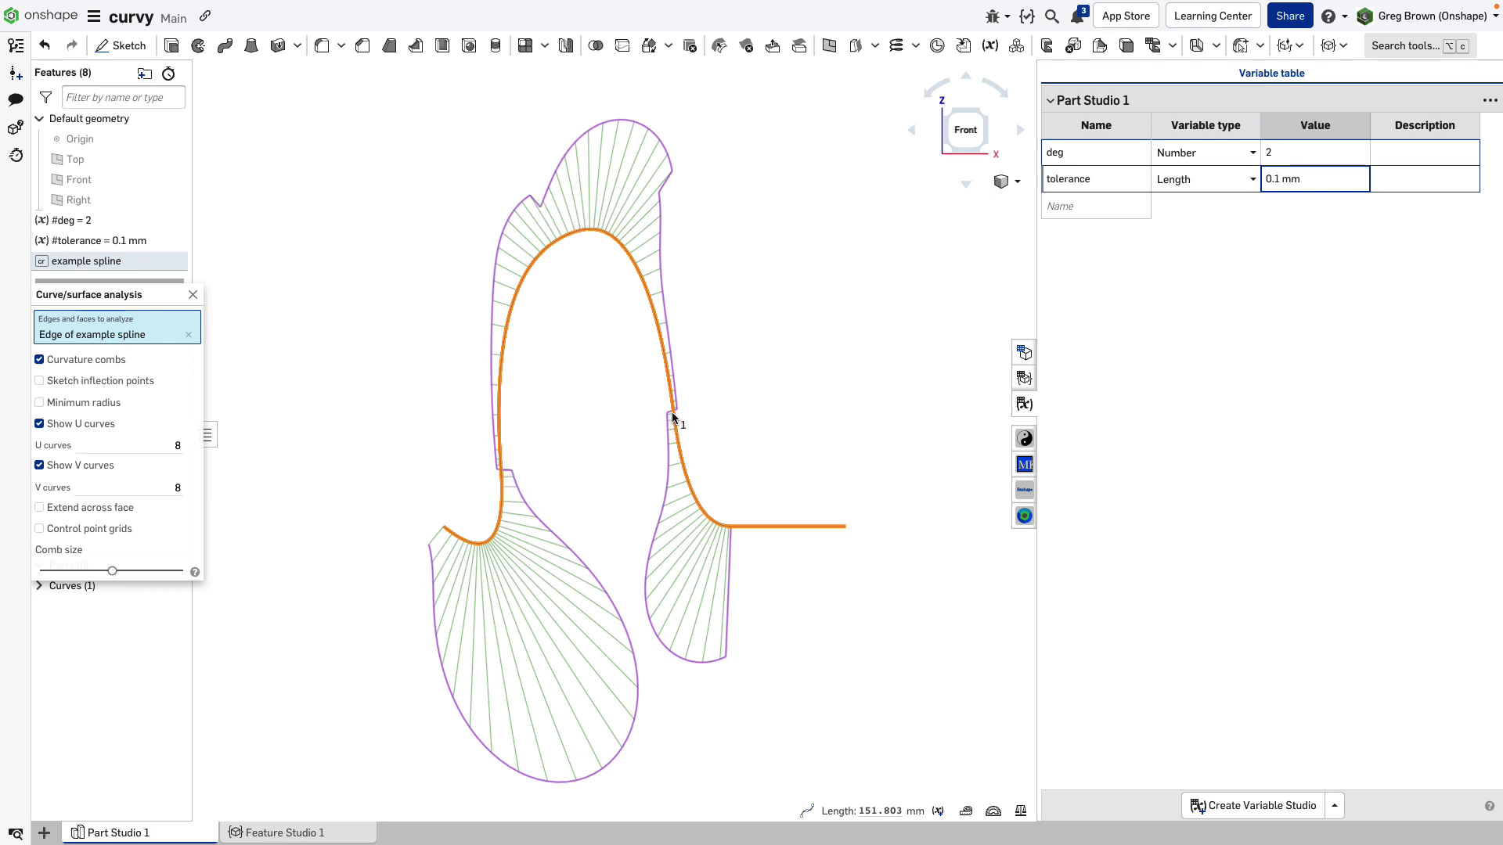
left_click(1282, 160)
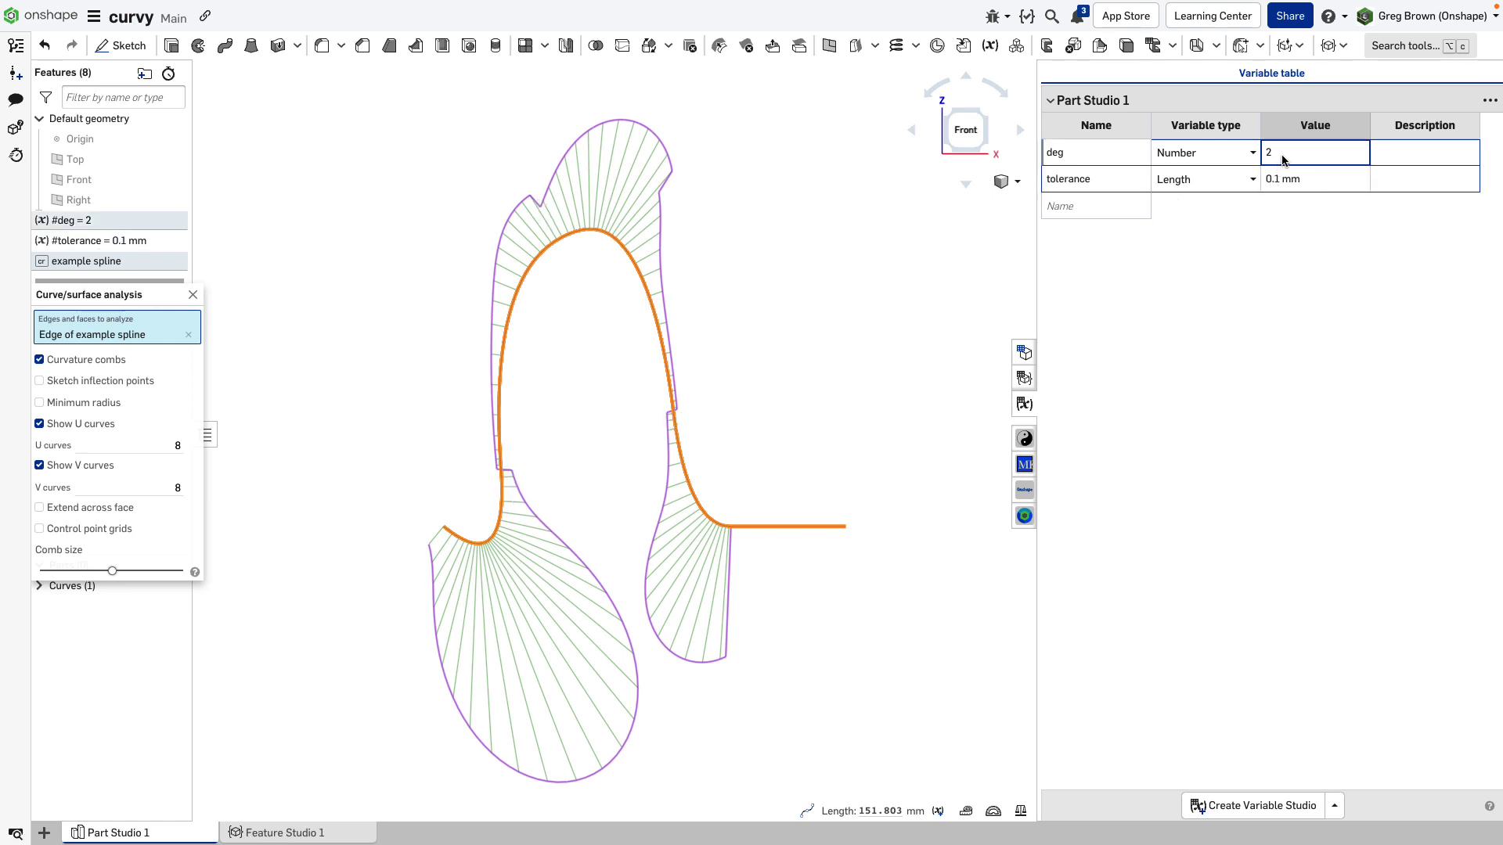
key("BackSpace")
type("5")
key("Return")
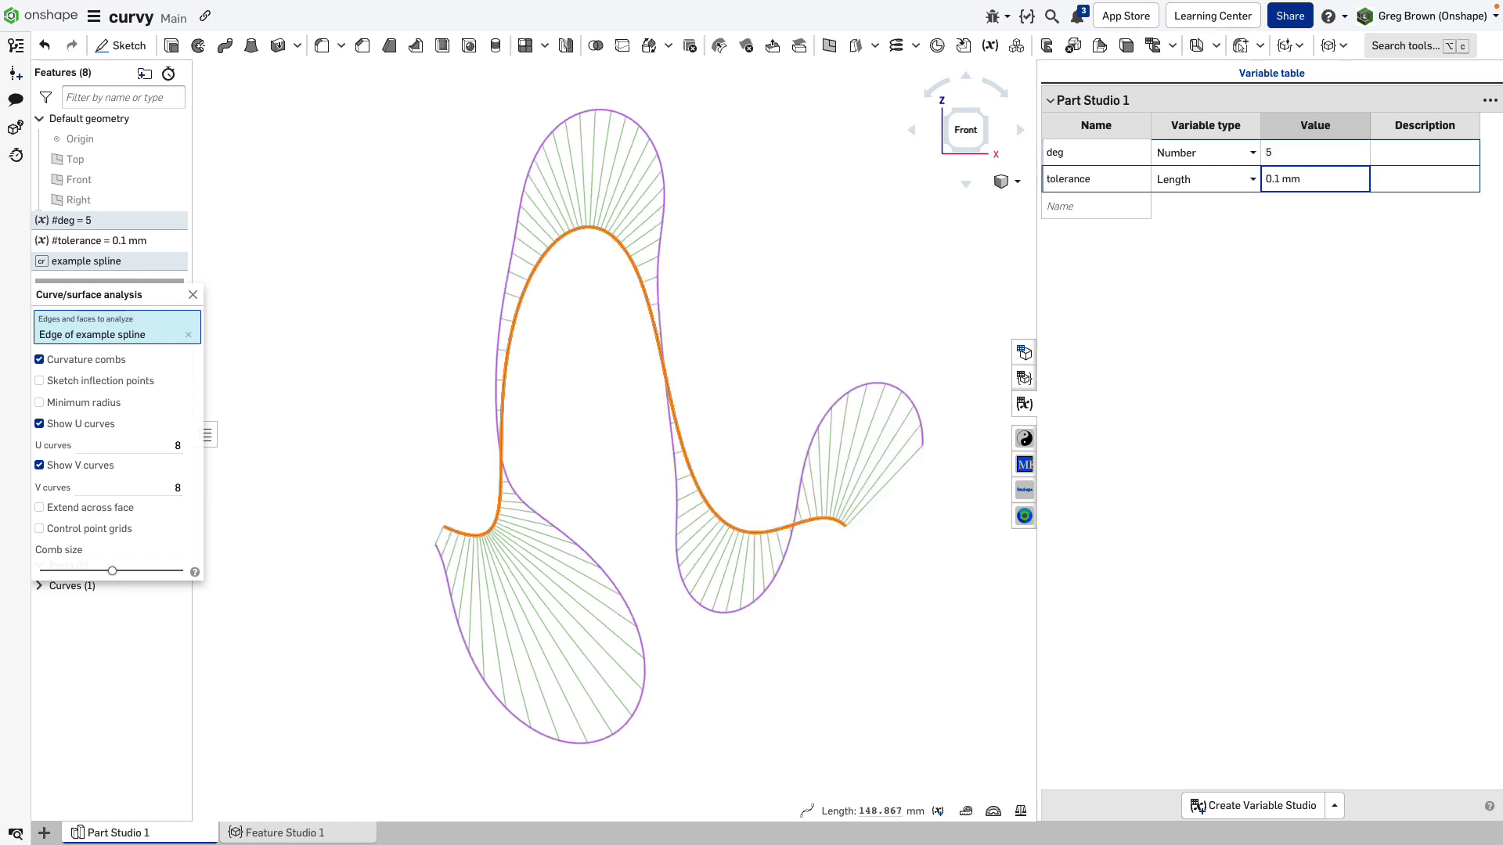
left_click(1315, 152)
key("BackSpace")
type("3")
key("Return")
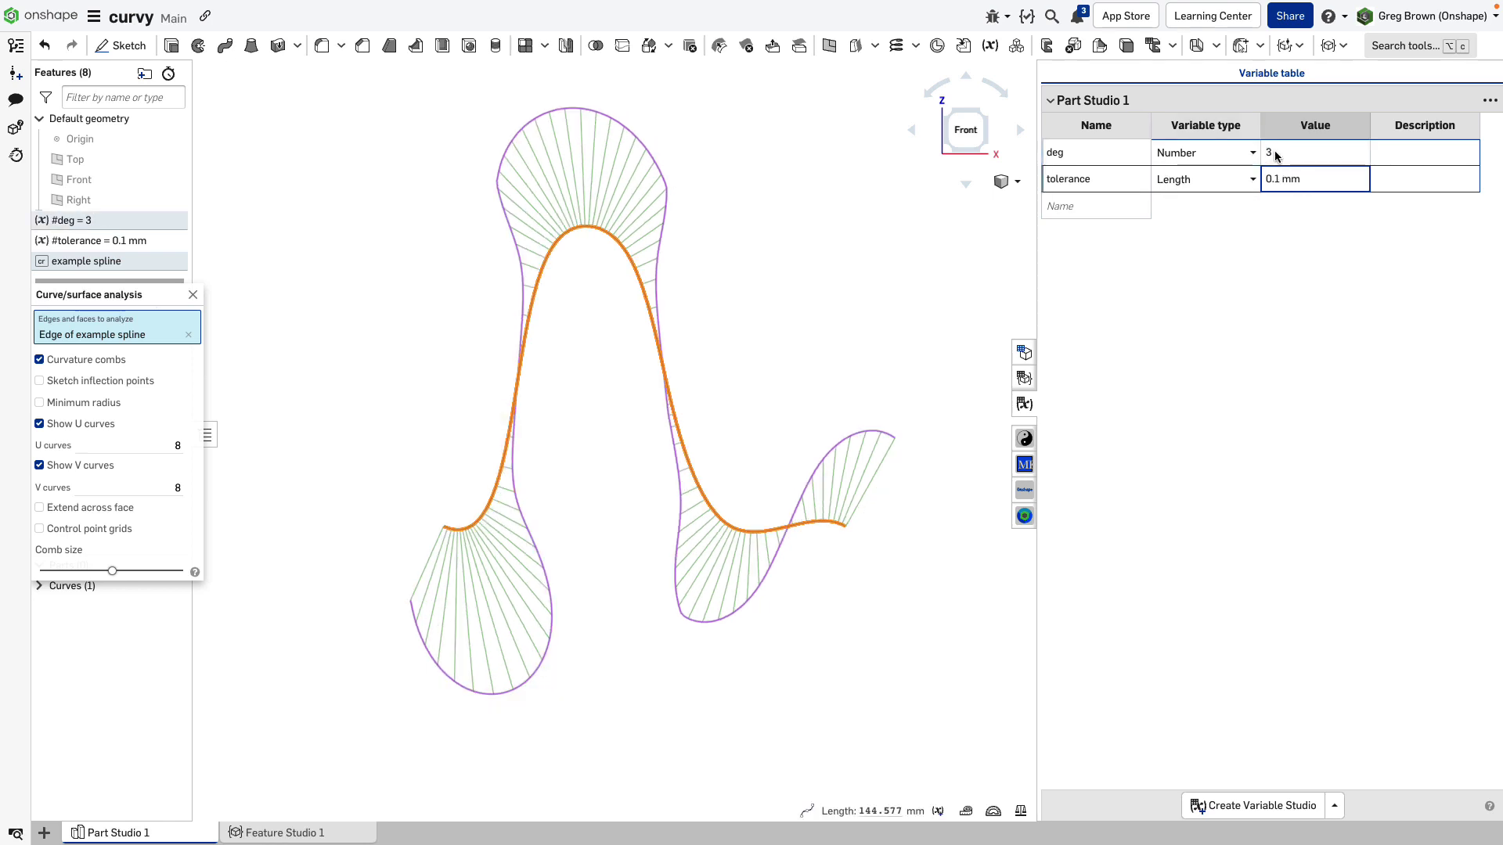
left_click(1274, 156)
key("BackSpace")
type("5")
key("Return")
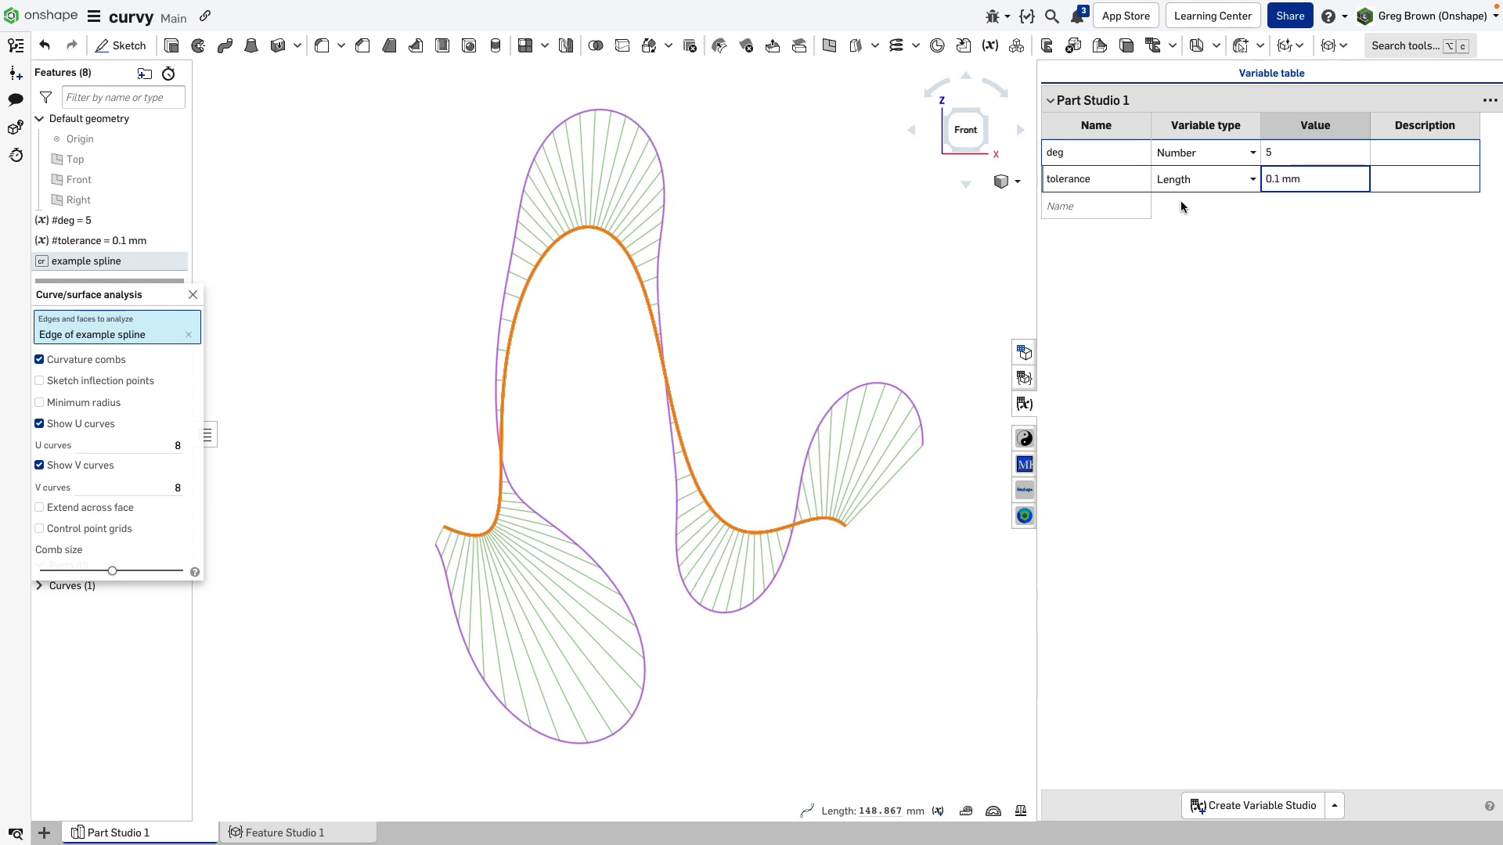
left_click(1297, 150)
key("BackSpace")
type("7")
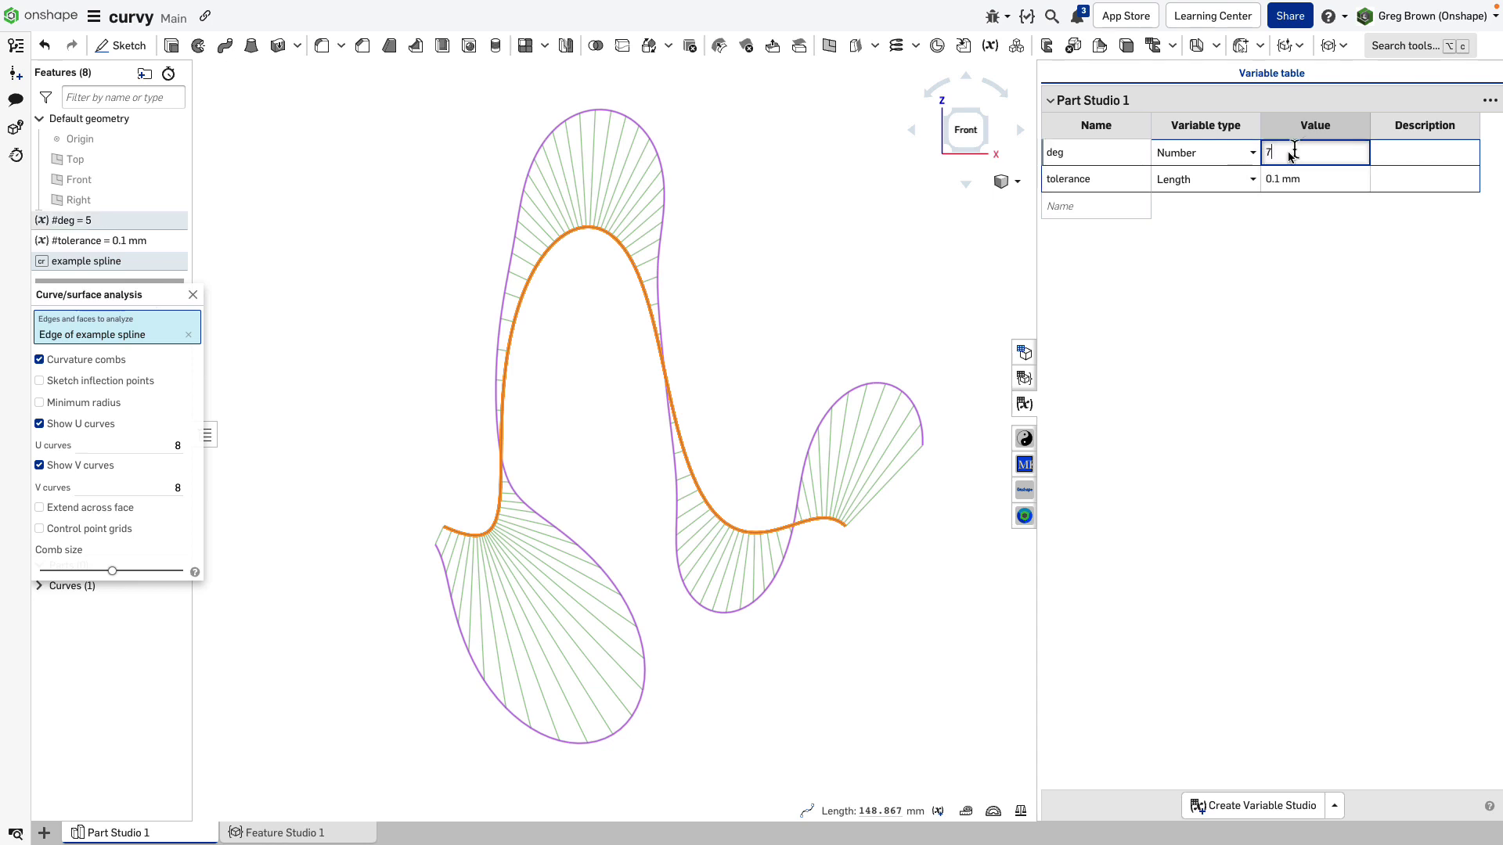
key("Return")
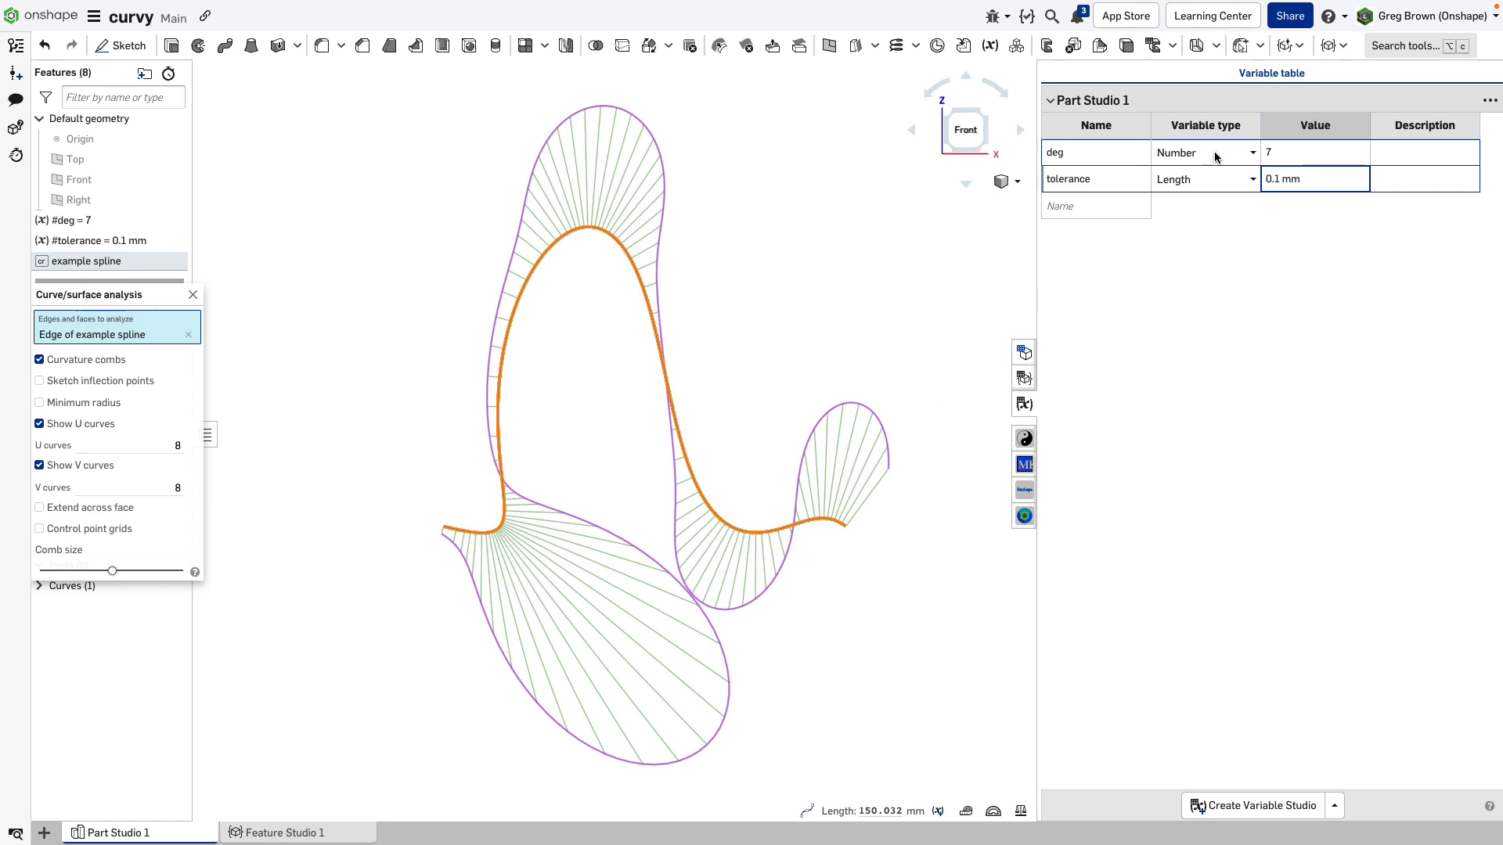
left_click(1269, 150)
type("5")
key("Return")
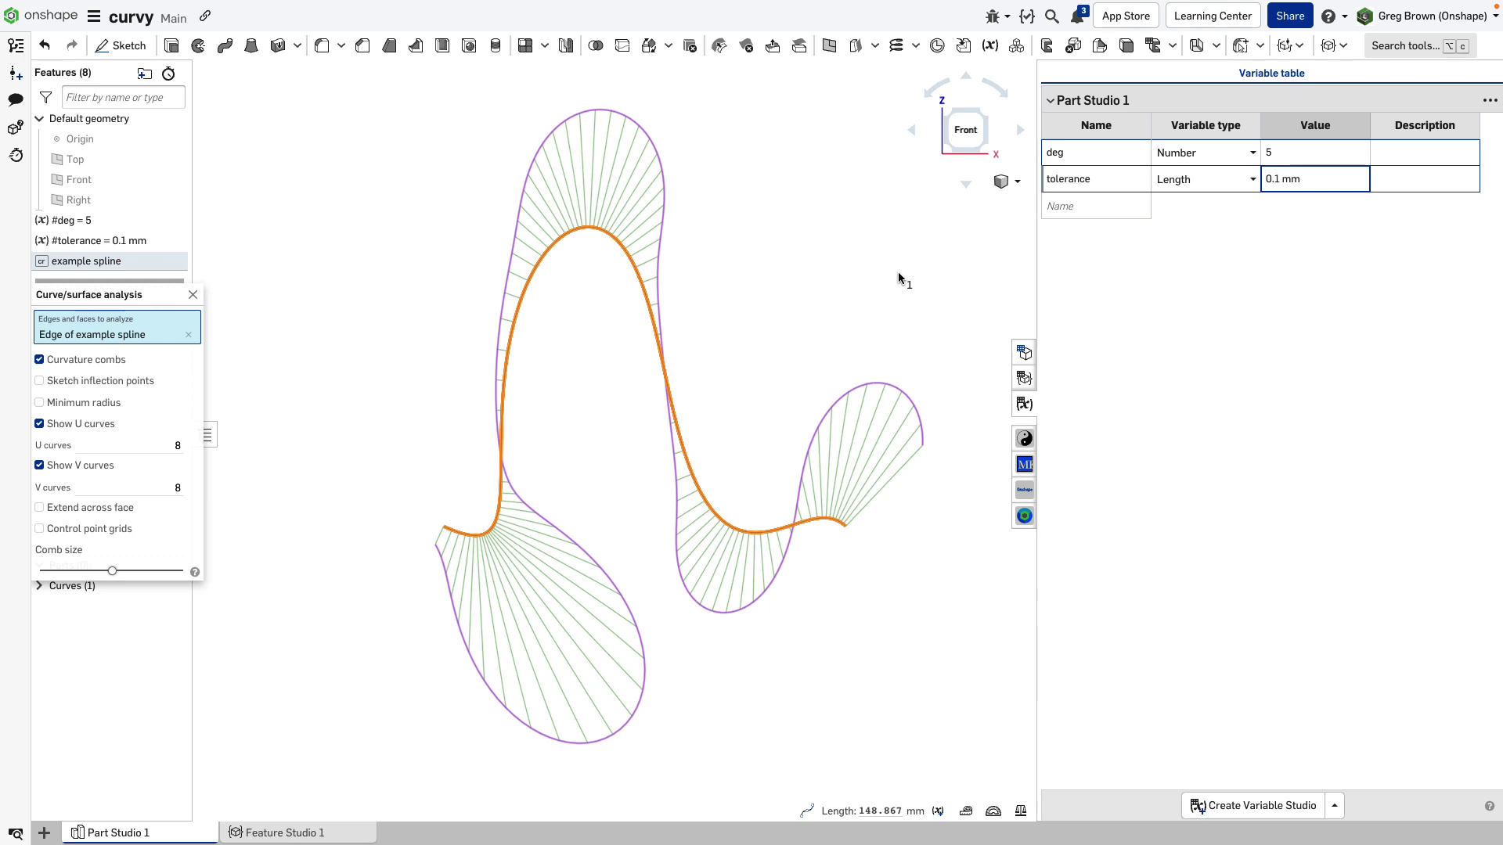
left_click(1315, 152)
key("BackSpace")
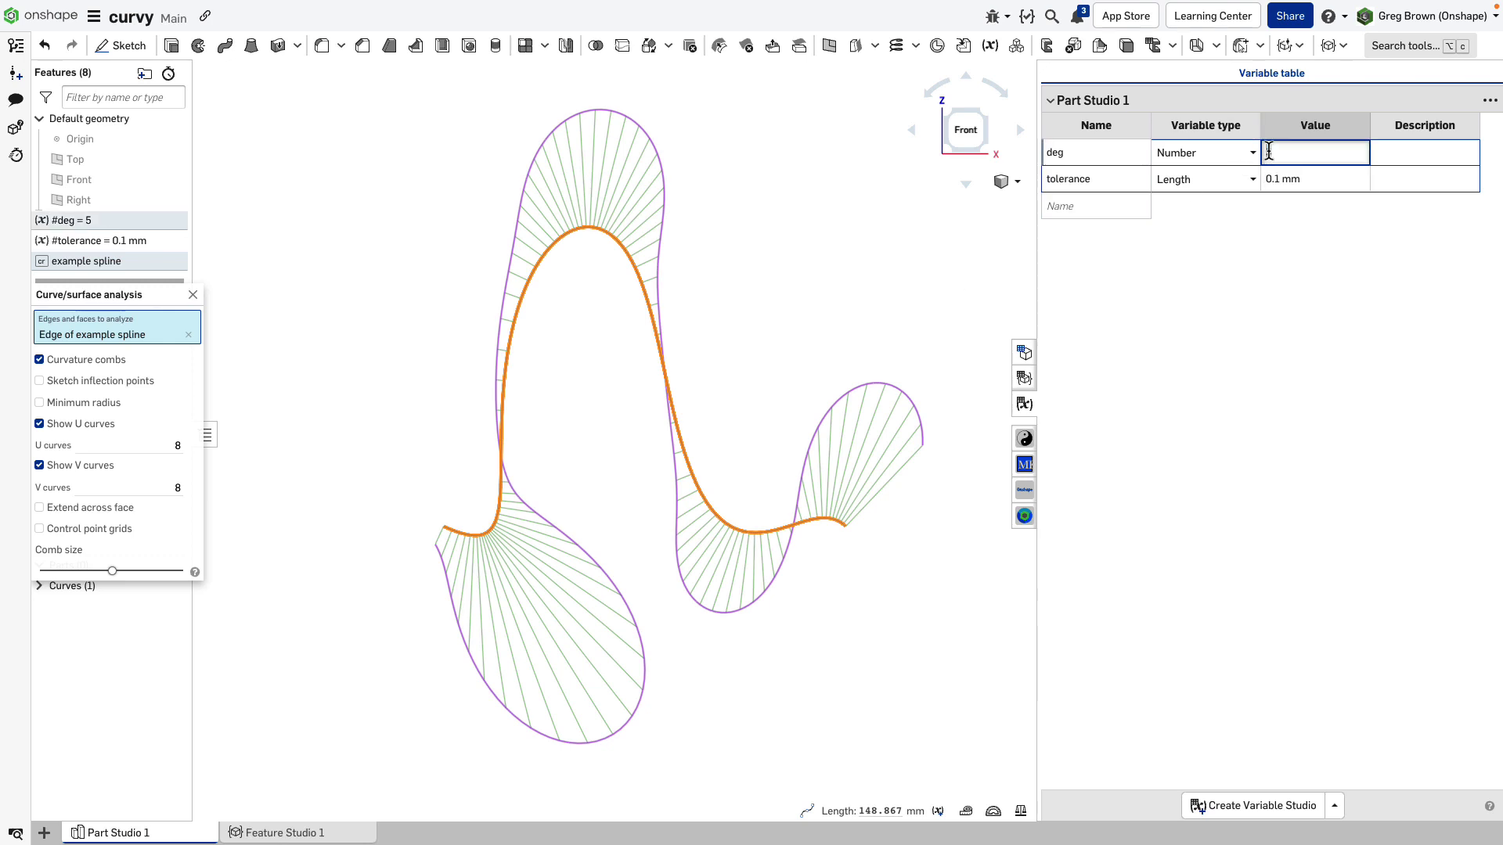
type("3")
key("Return")
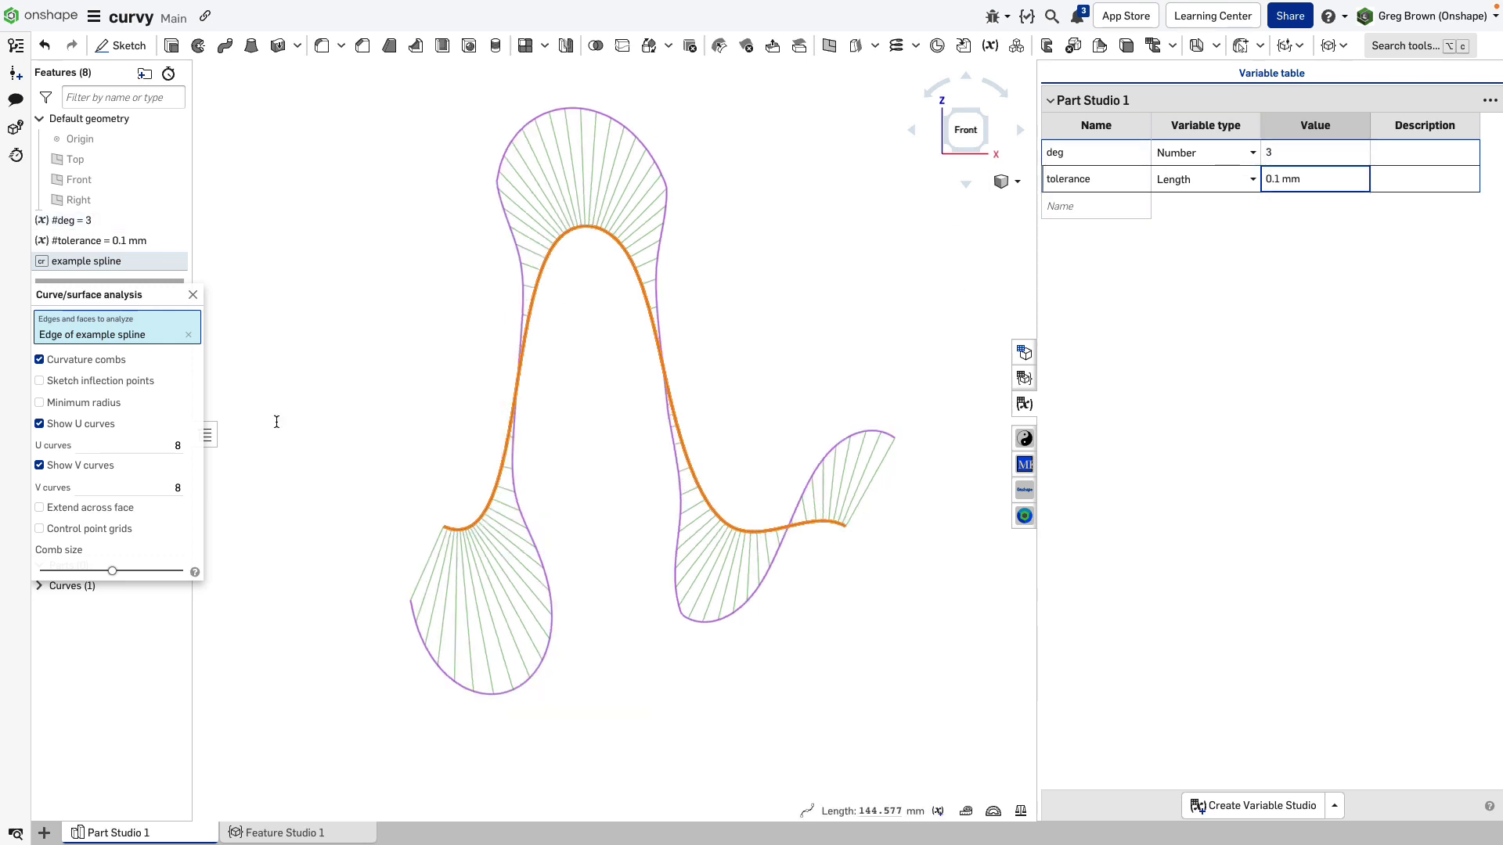
Enable Control point grids, check the Feature Studio 1 code, then reopen curvature analysis with Shift+C
left_click(90, 531)
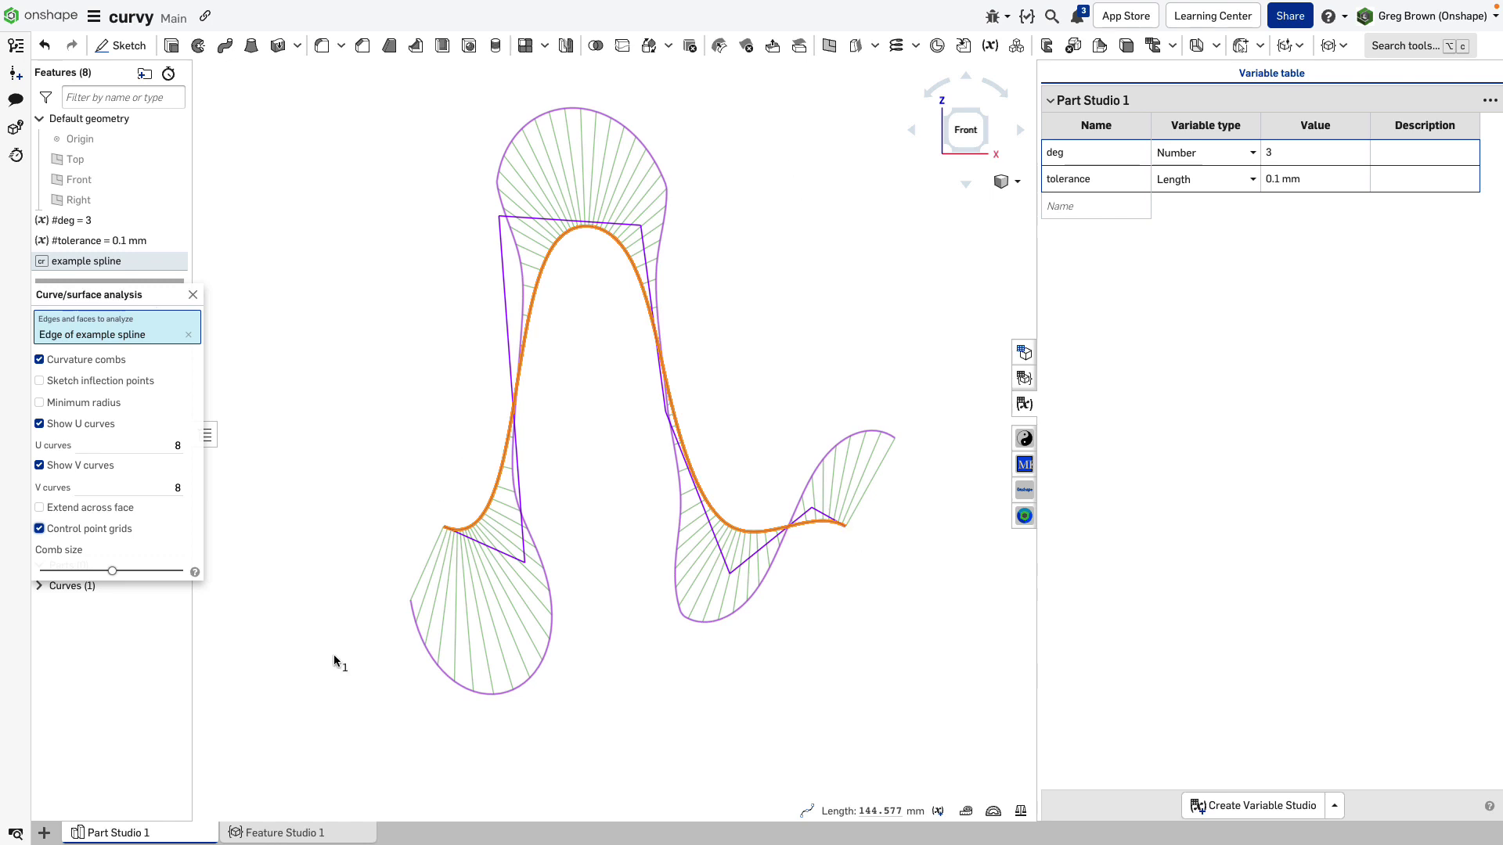
left_click(334, 831)
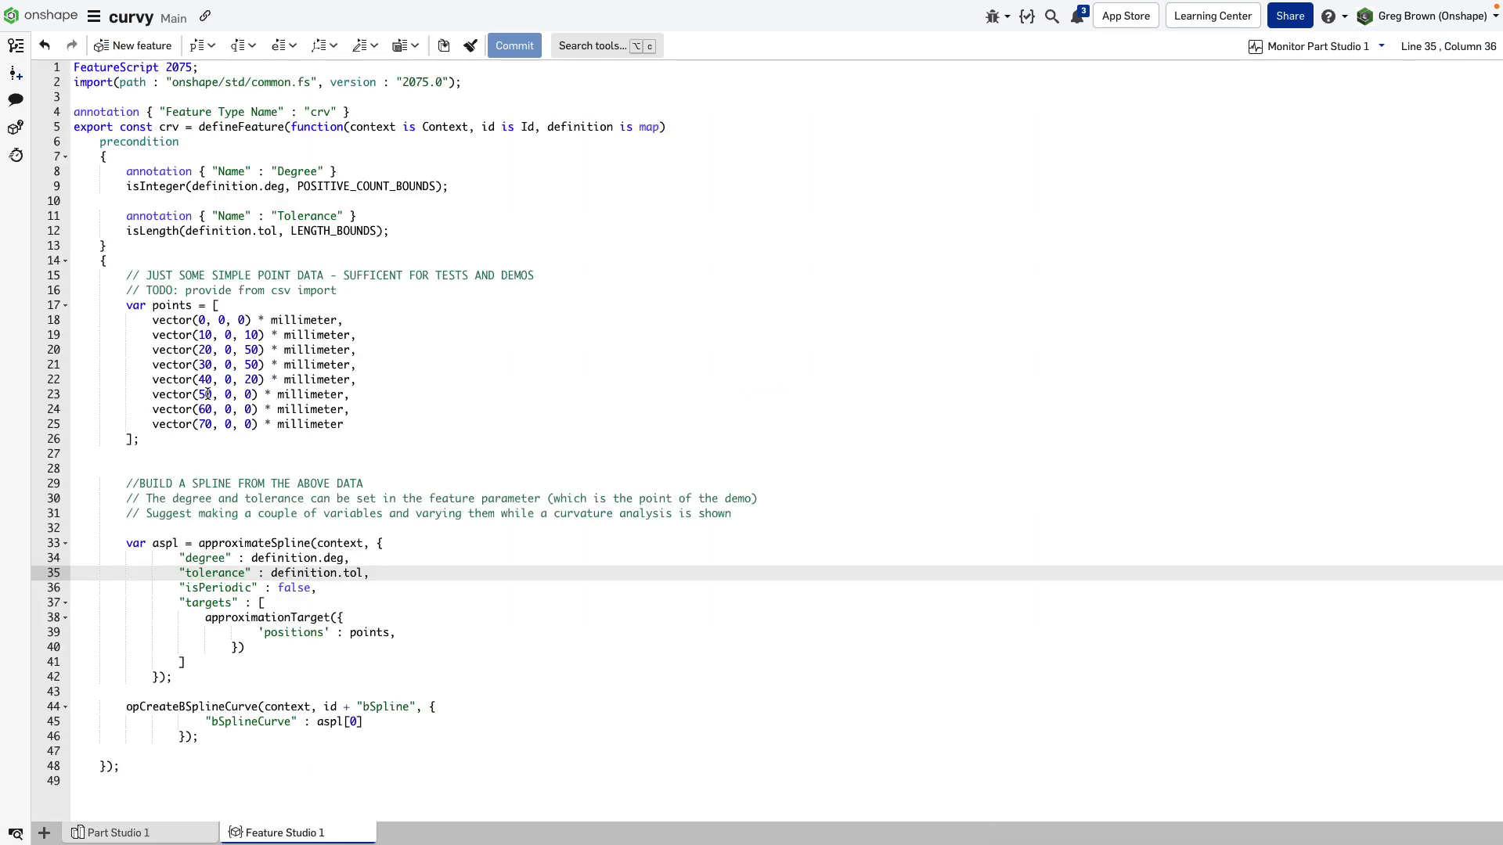
left_click(172, 833)
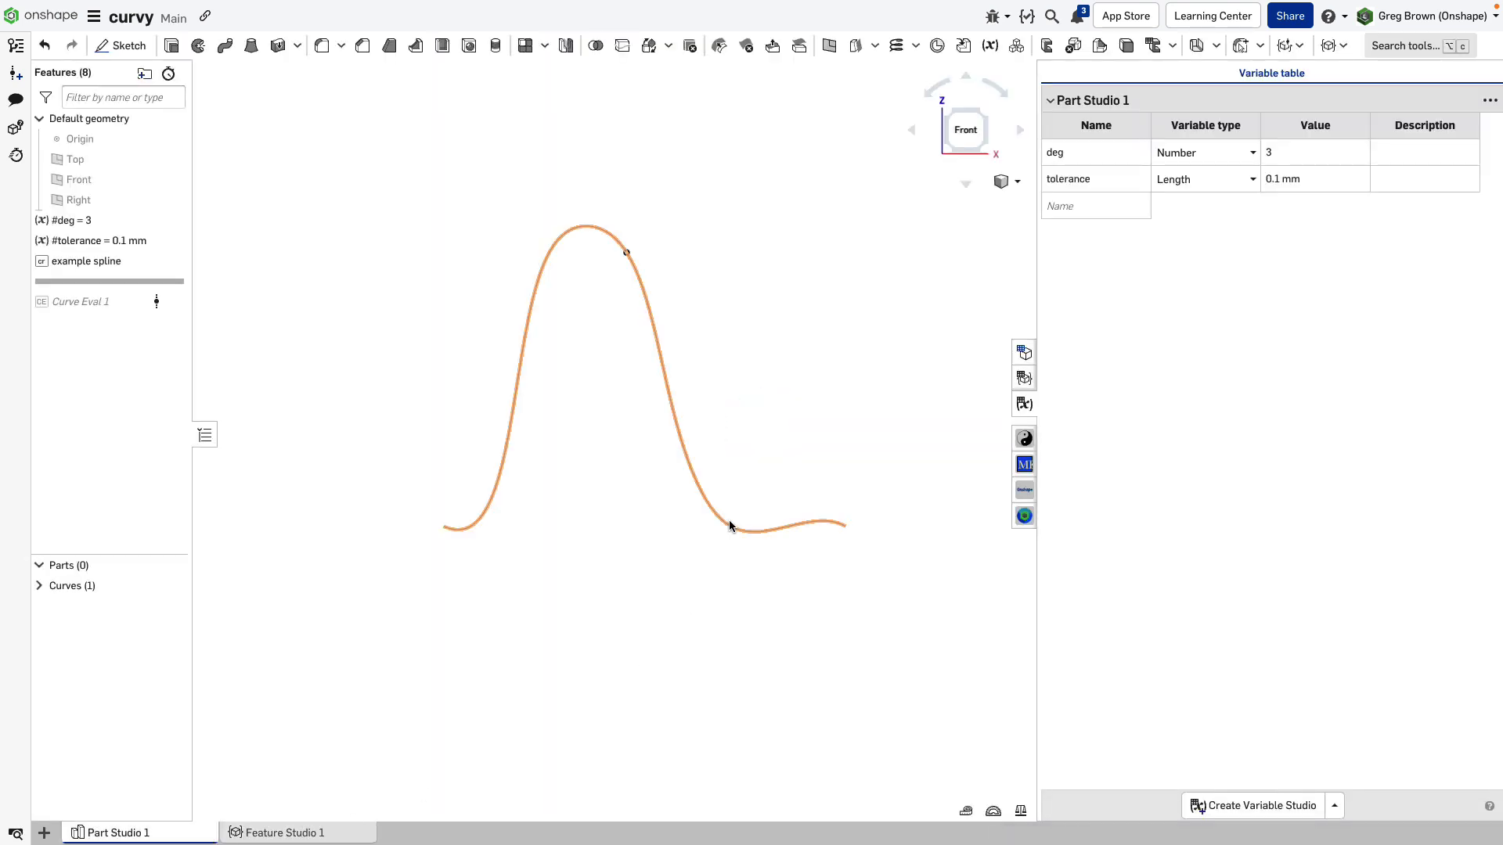
left_click(644, 288)
key("shift+c")
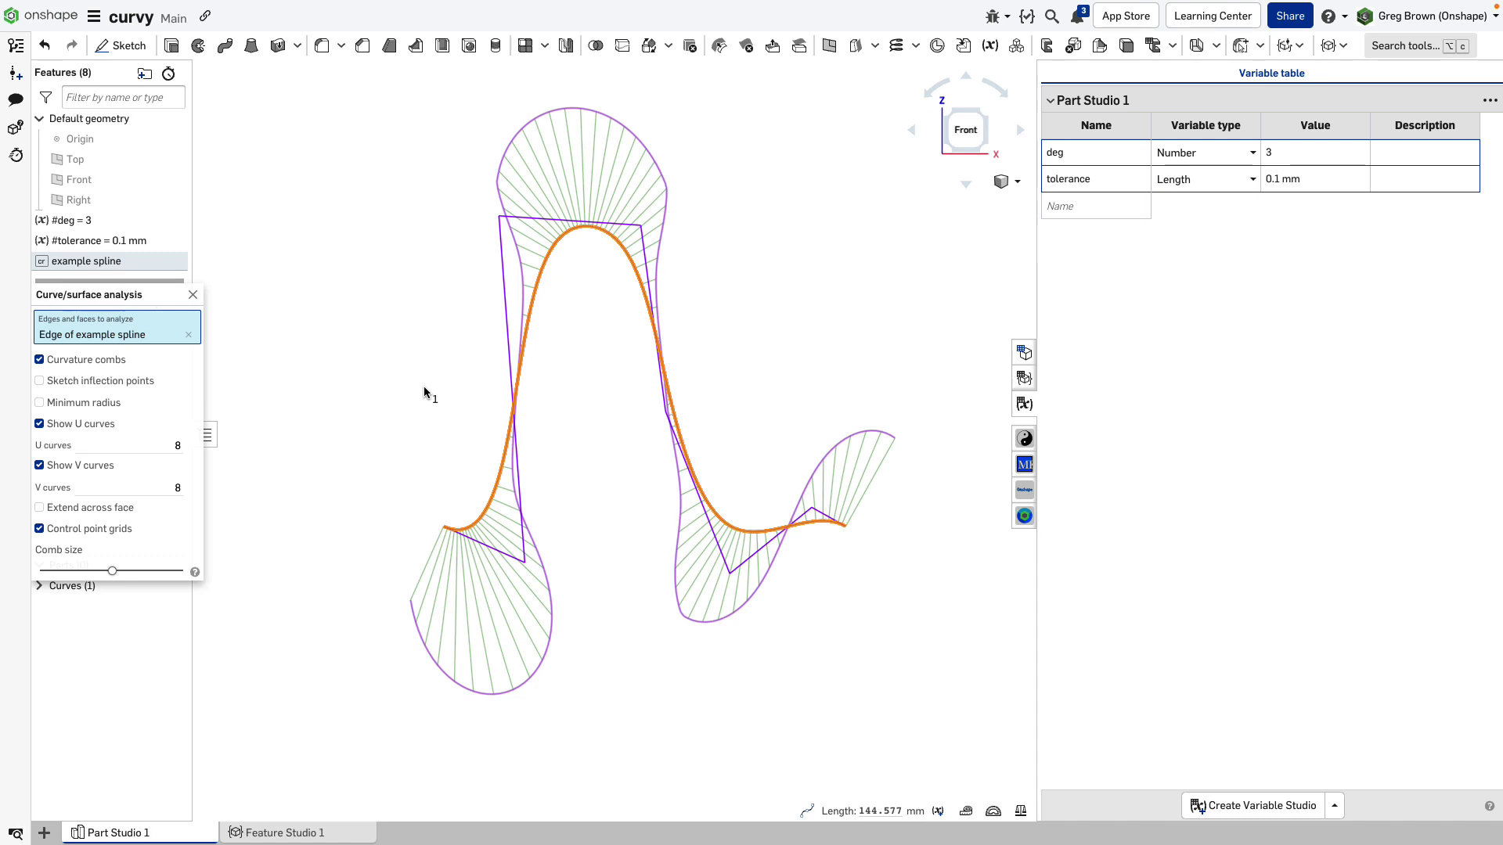
Set deg to 2, then 3, then 5, watching the spline recompute
left_click(1283, 159)
key("BackSpace")
type("2")
key("Return")
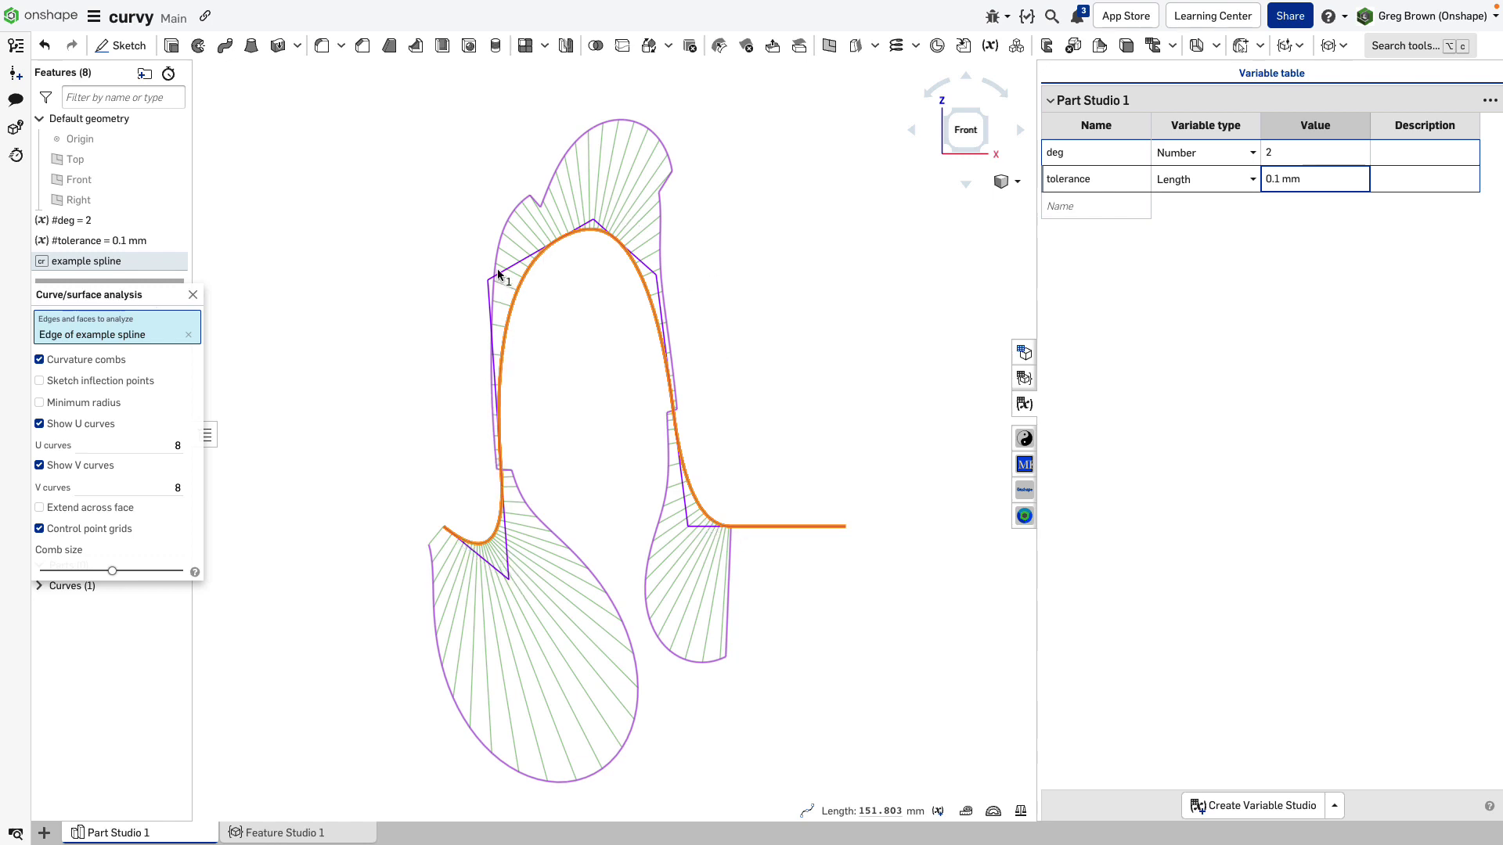
left_click(1292, 153)
type("3")
key("Return")
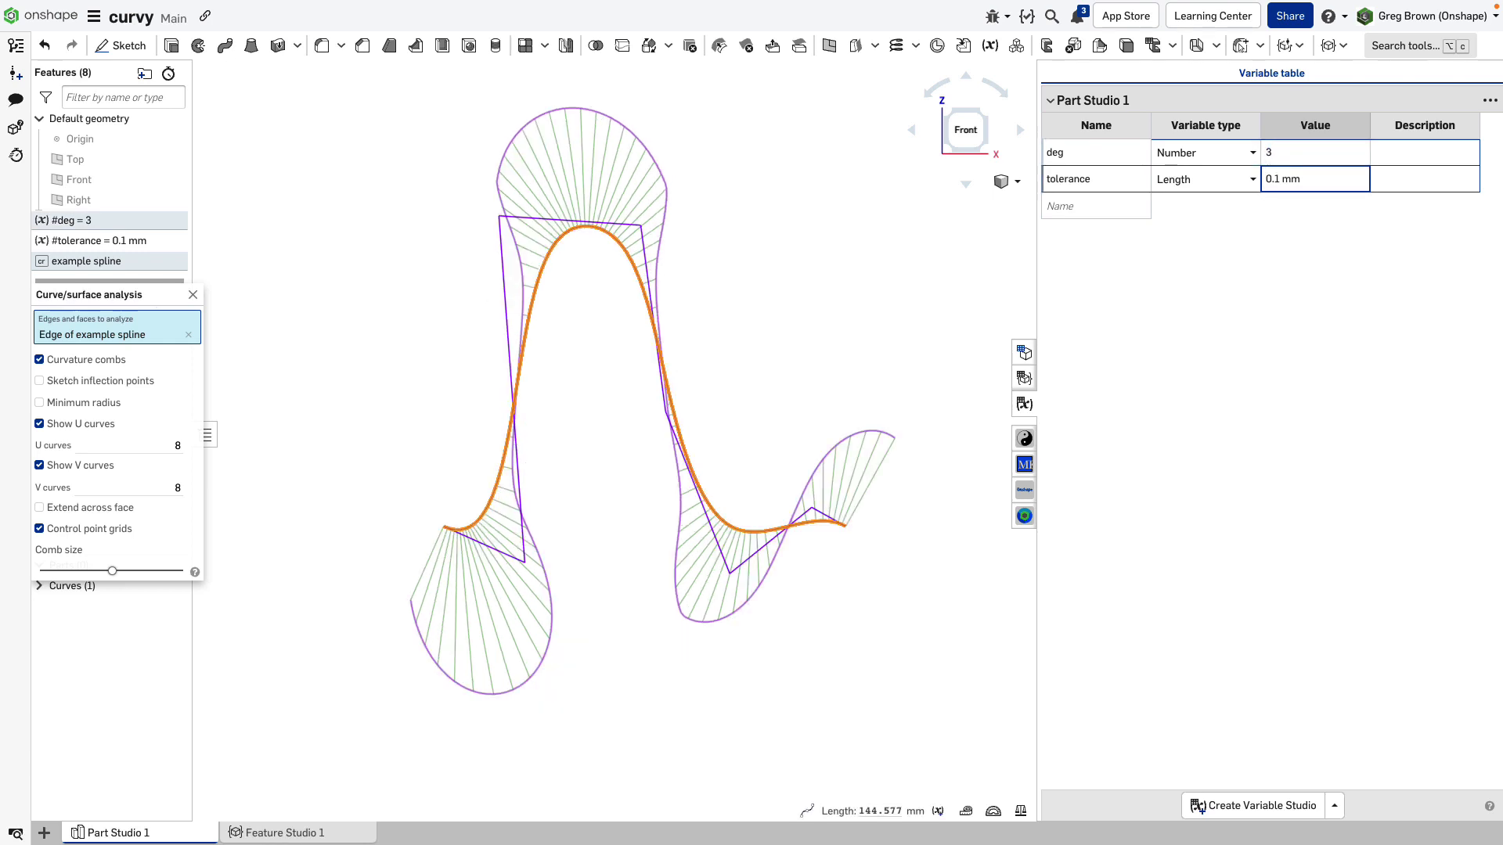
left_click(1320, 155)
type("5")
key("Return")
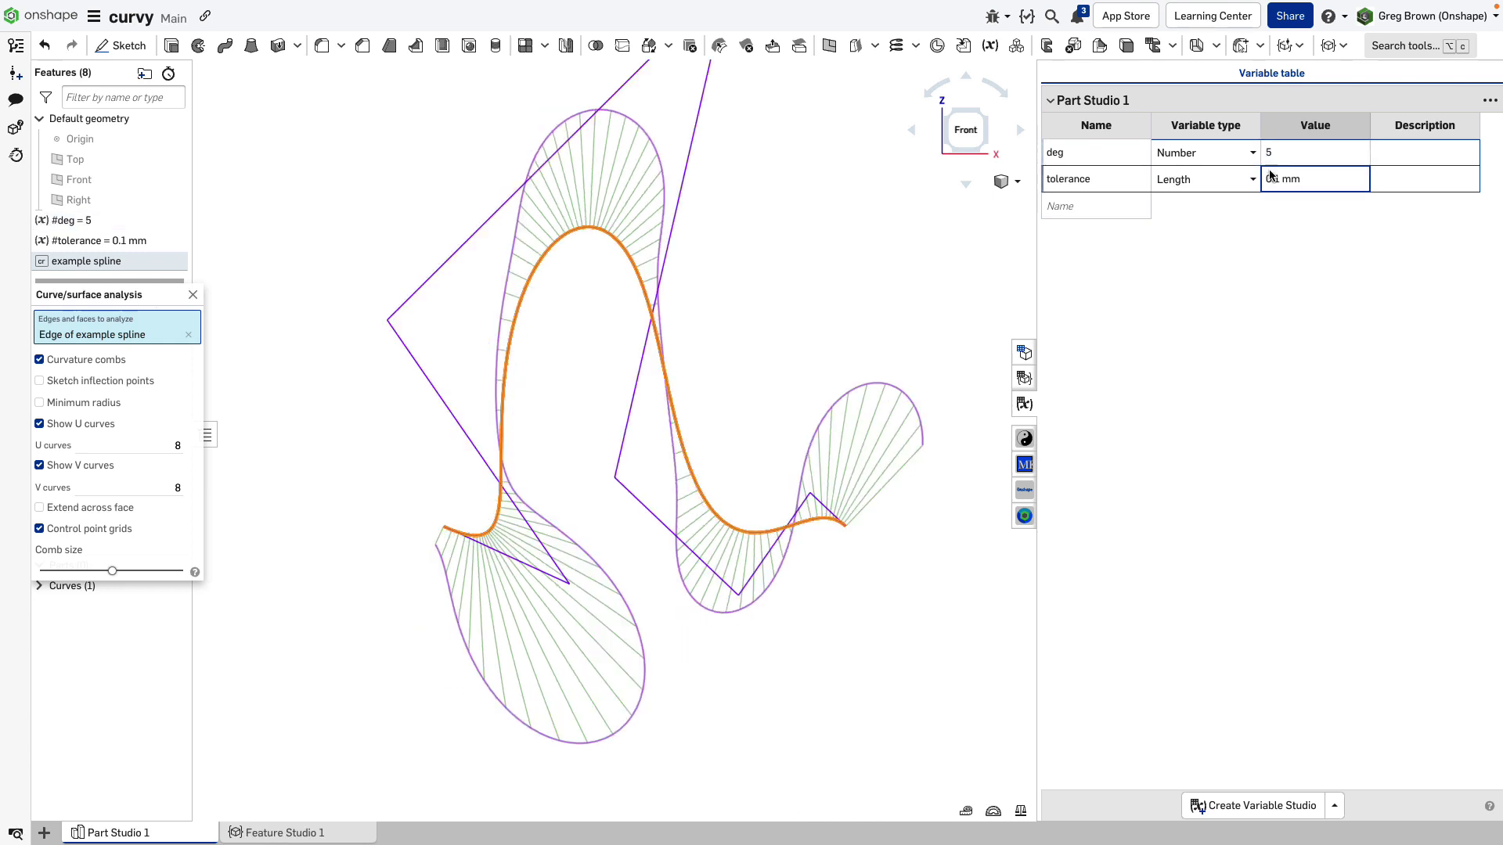
scroll(485, 661, "down", 2)
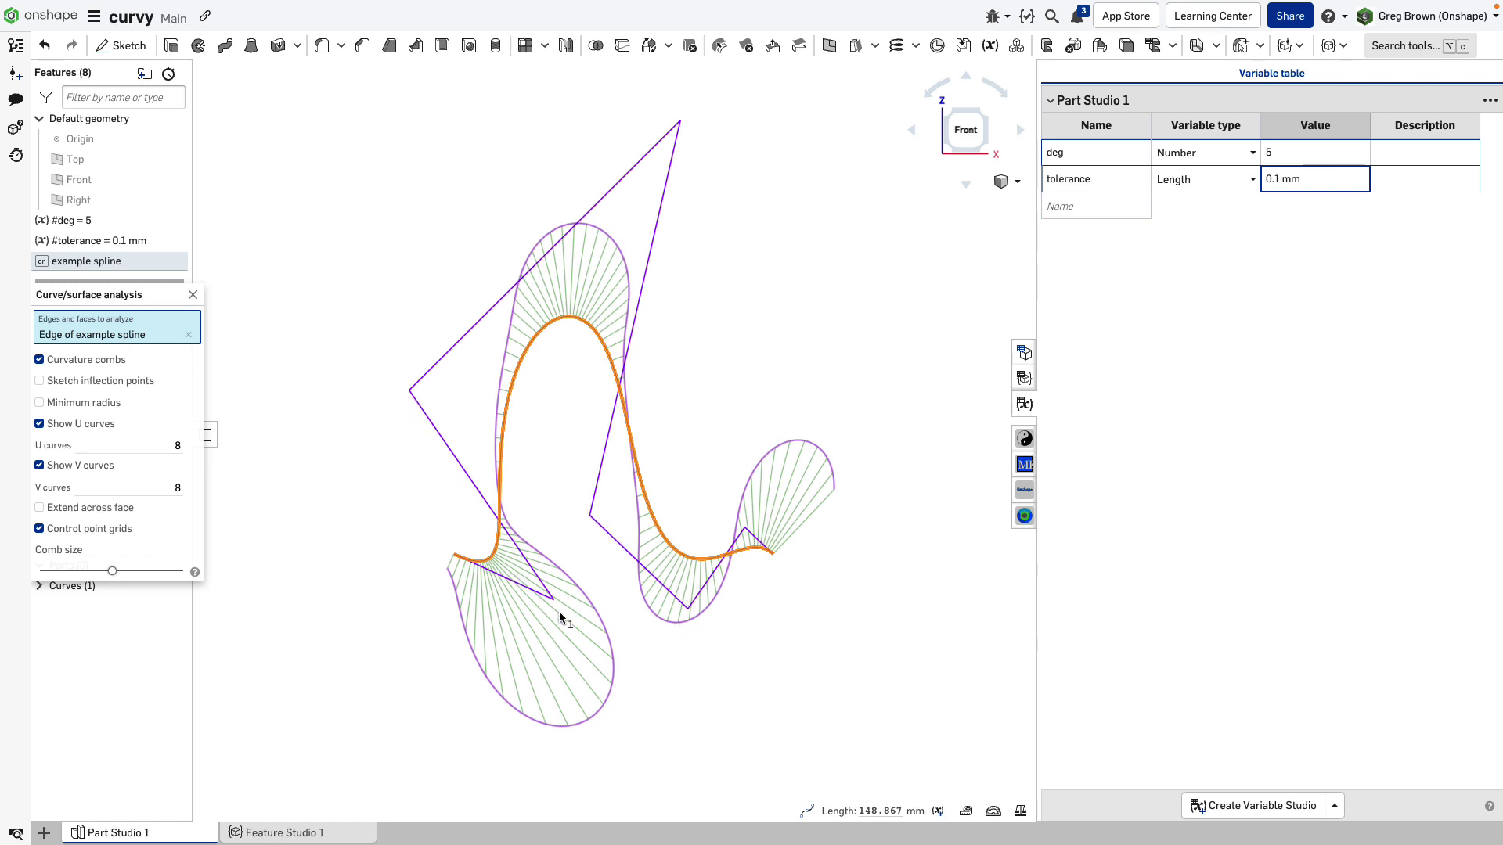
Set deg to 7 and zoom to fit the redrawn control polygon and combs
left_click(1306, 155)
double_click(1306, 155)
type("7")
key("Return")
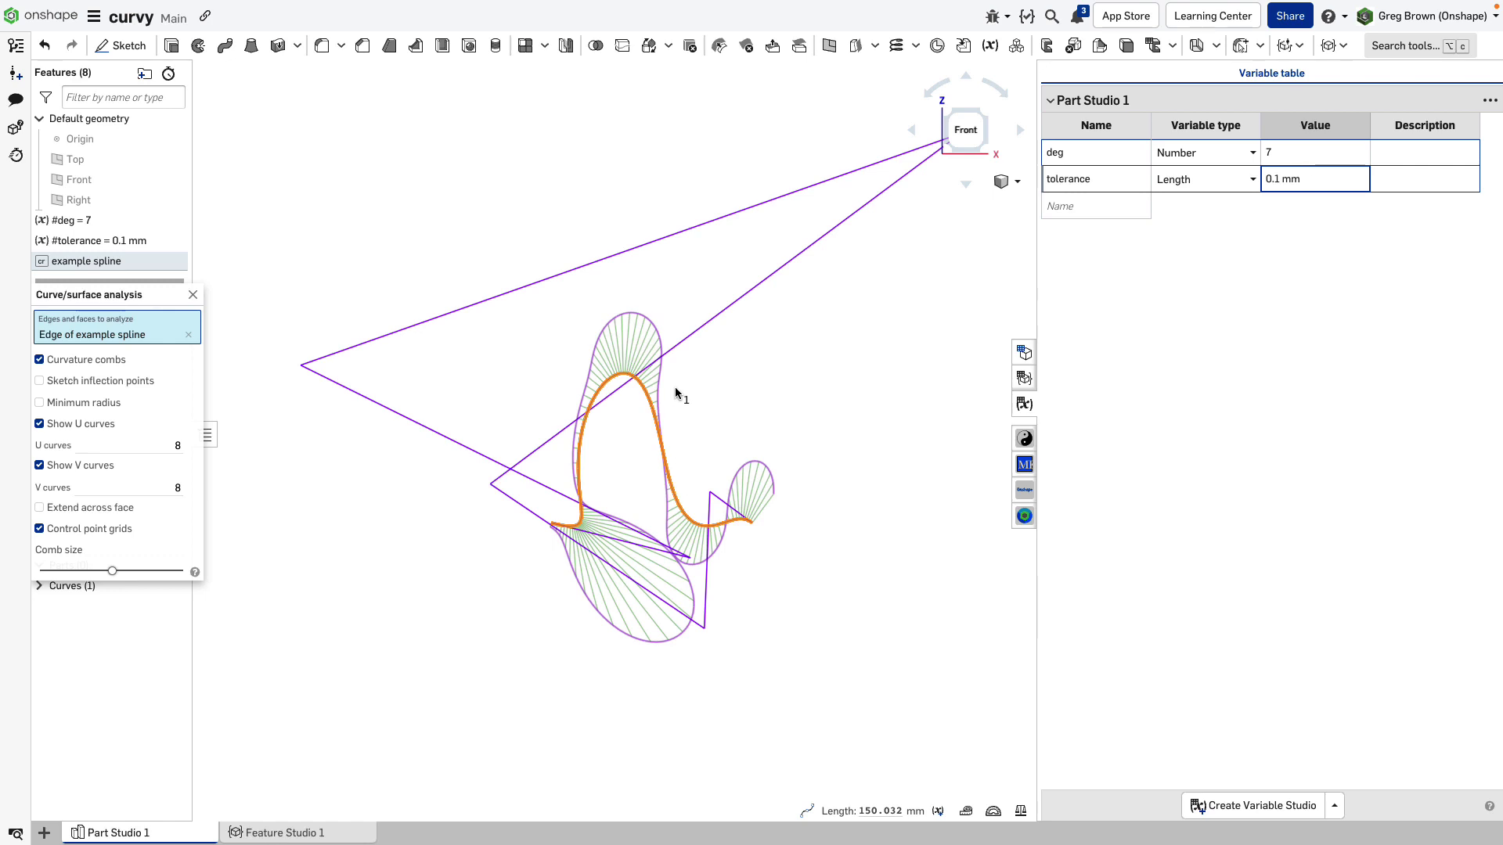
scroll(474, 400, "down", 1)
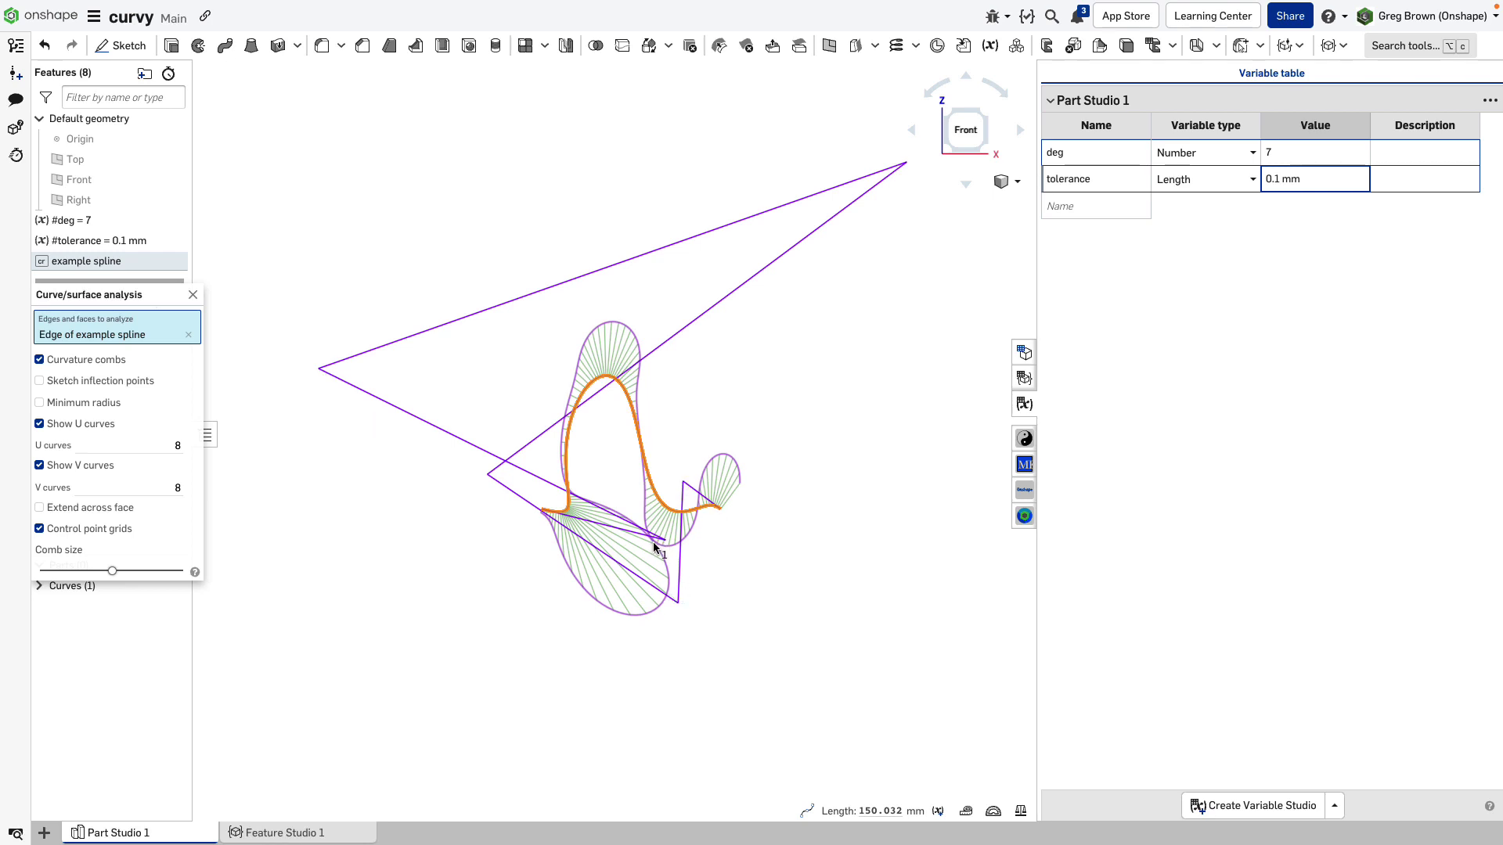
scroll(626, 449, "up", 1)
scroll(616, 449, "up", 2)
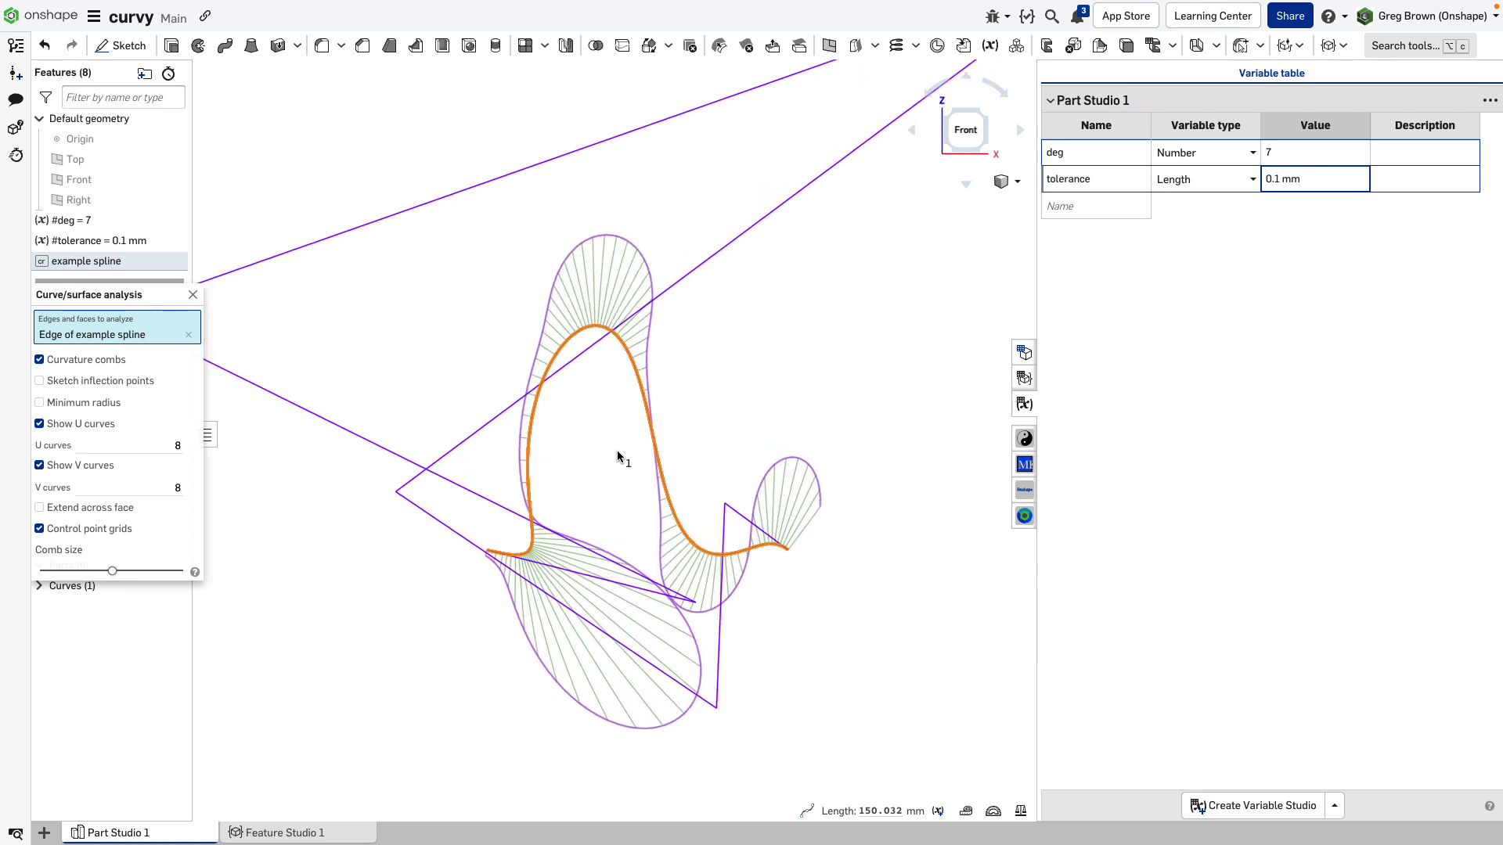
Set deg to 3, cancelling the accidental tolerance edit
left_click(1278, 152)
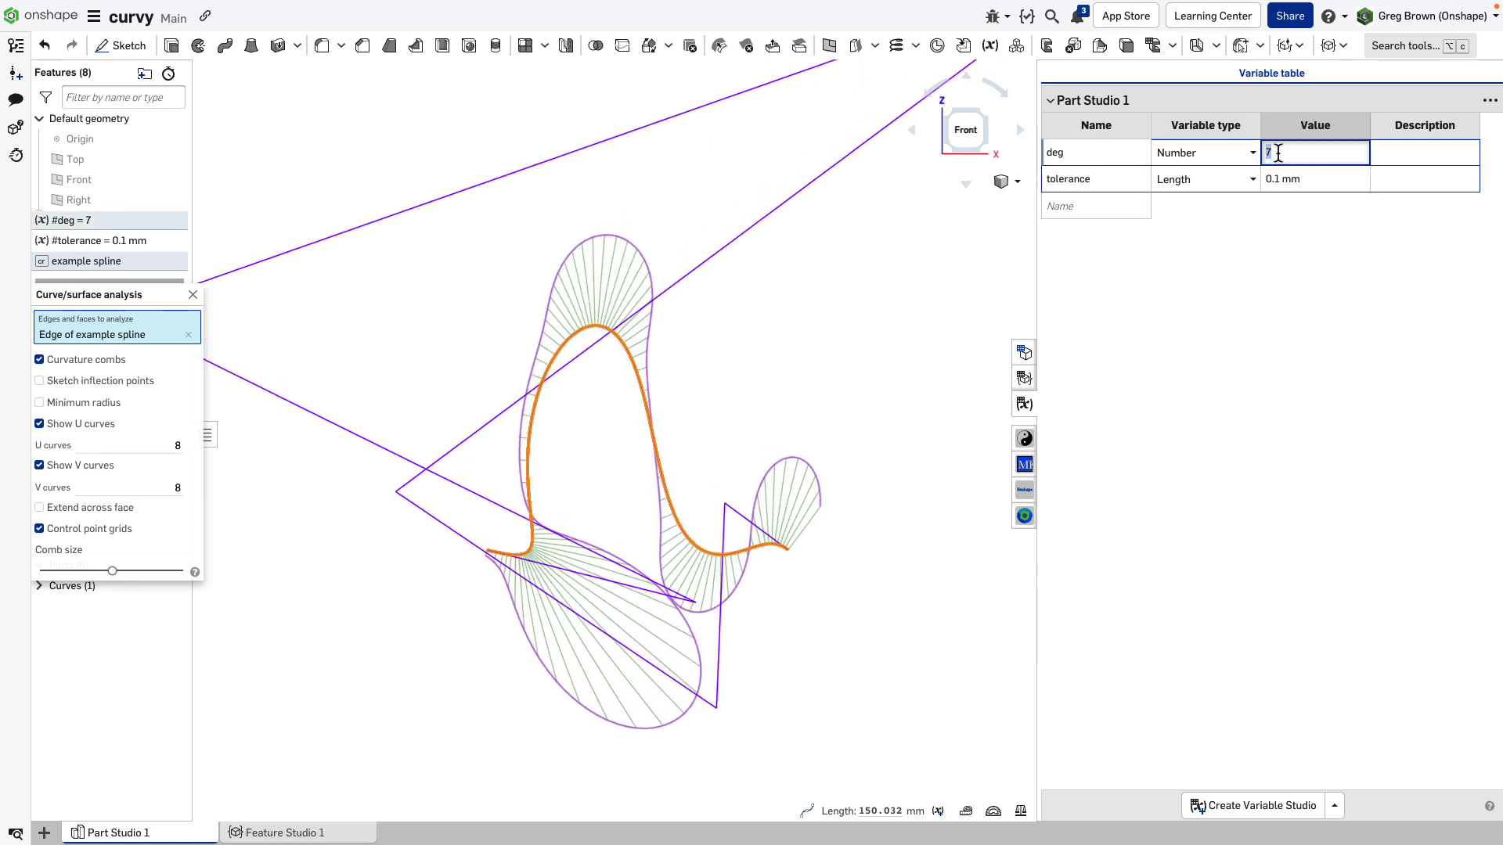
type("3")
key("Return")
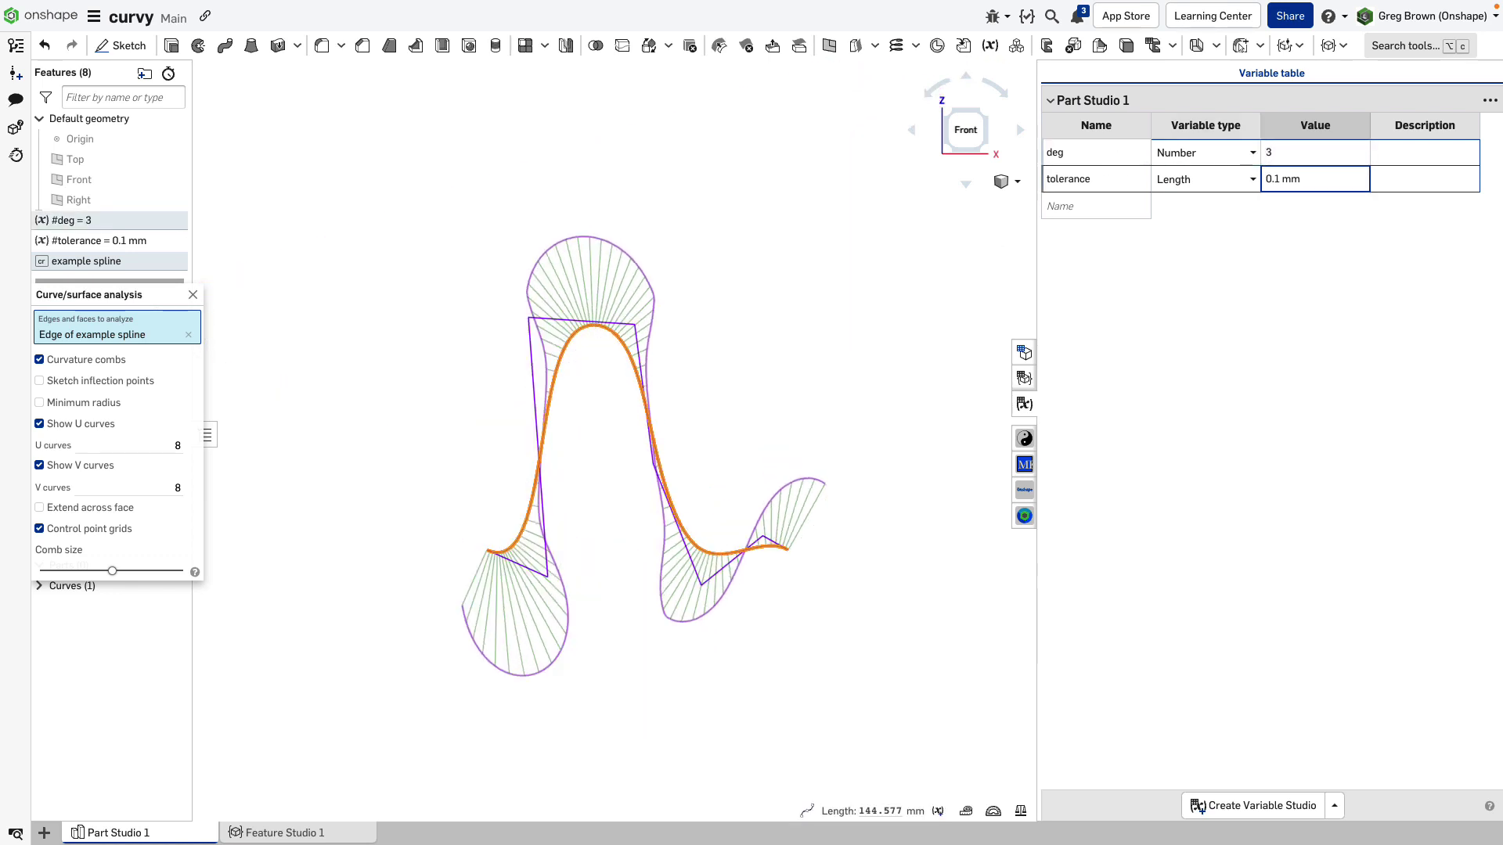
type("5")
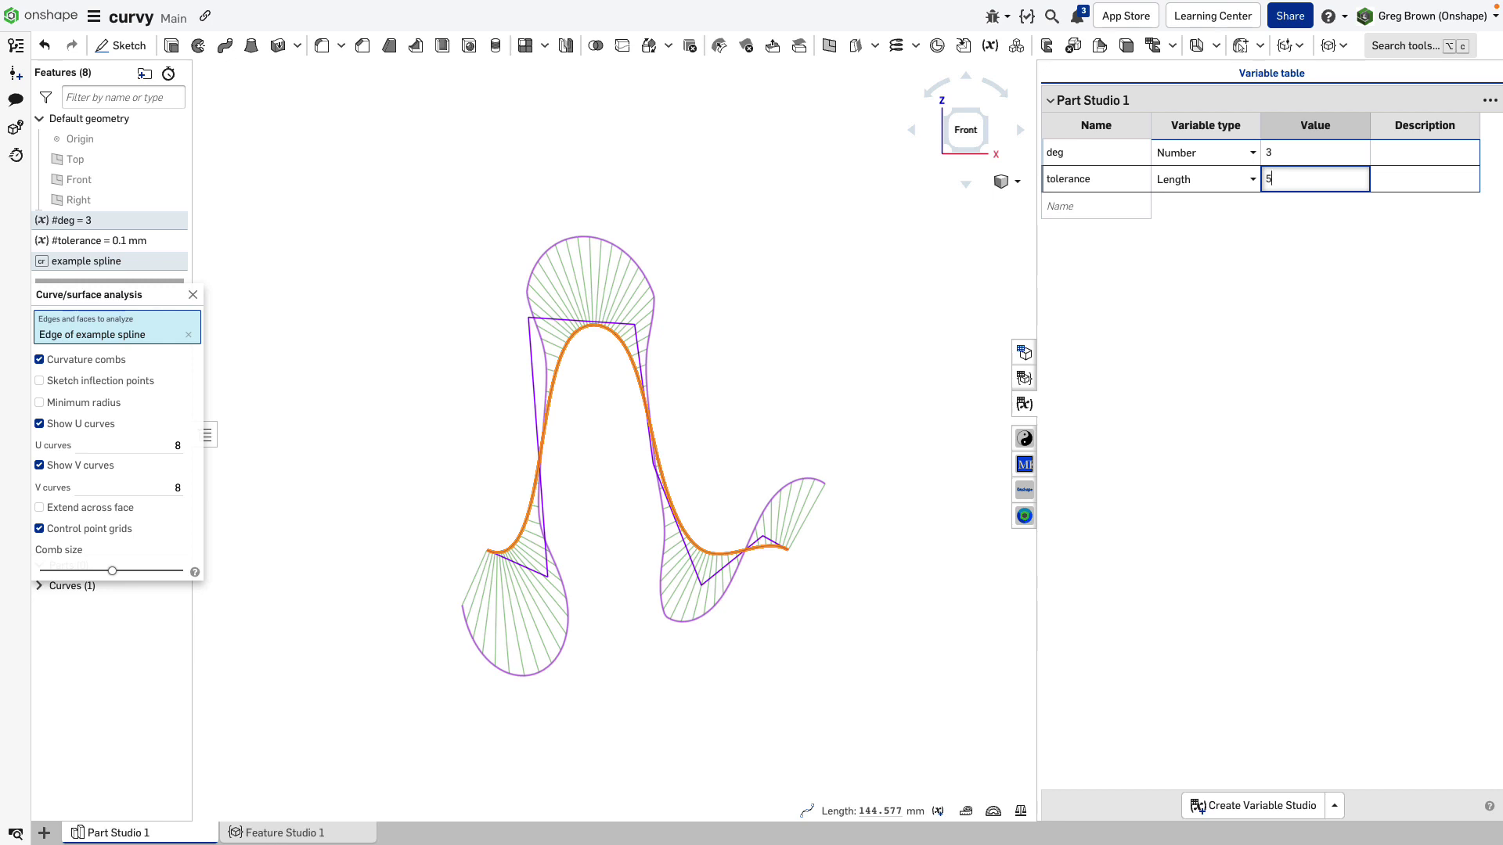
key("Escape")
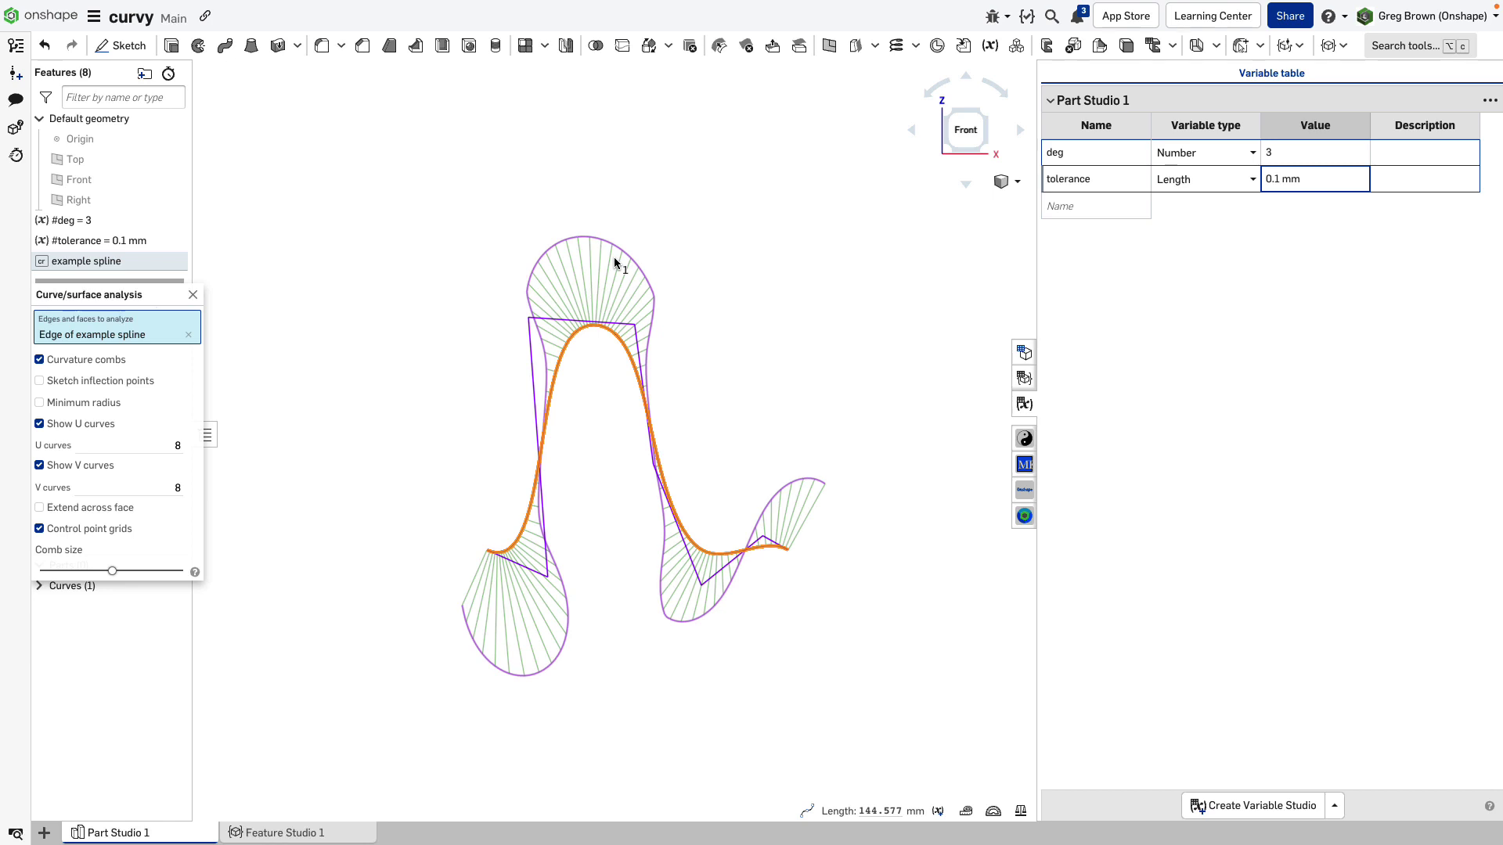
Set deg back to 7 and zoom out to see the 150.032 mm spline
left_click(1277, 154)
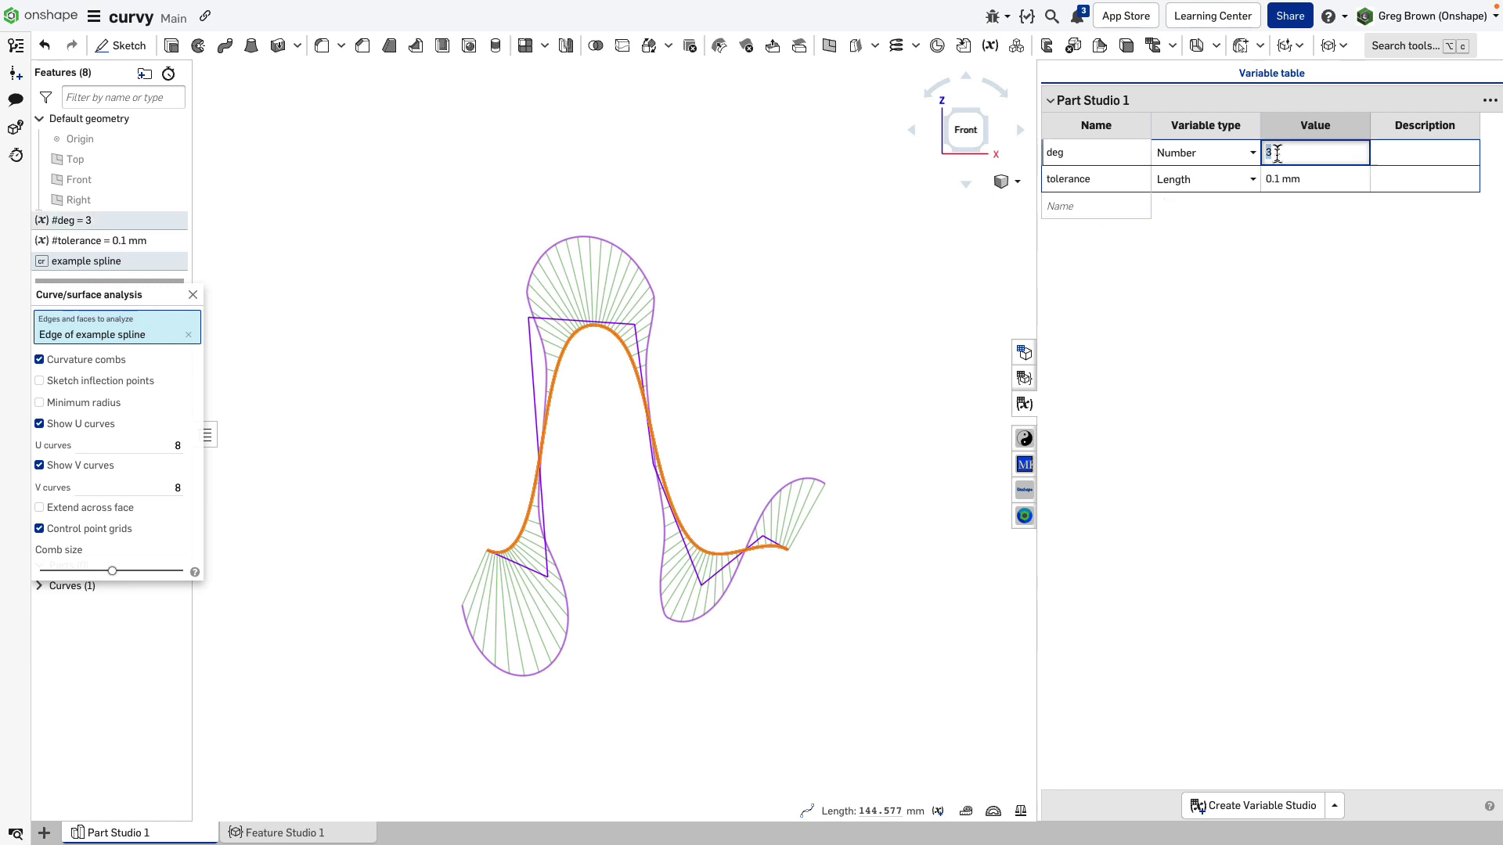
type("7")
key("Return")
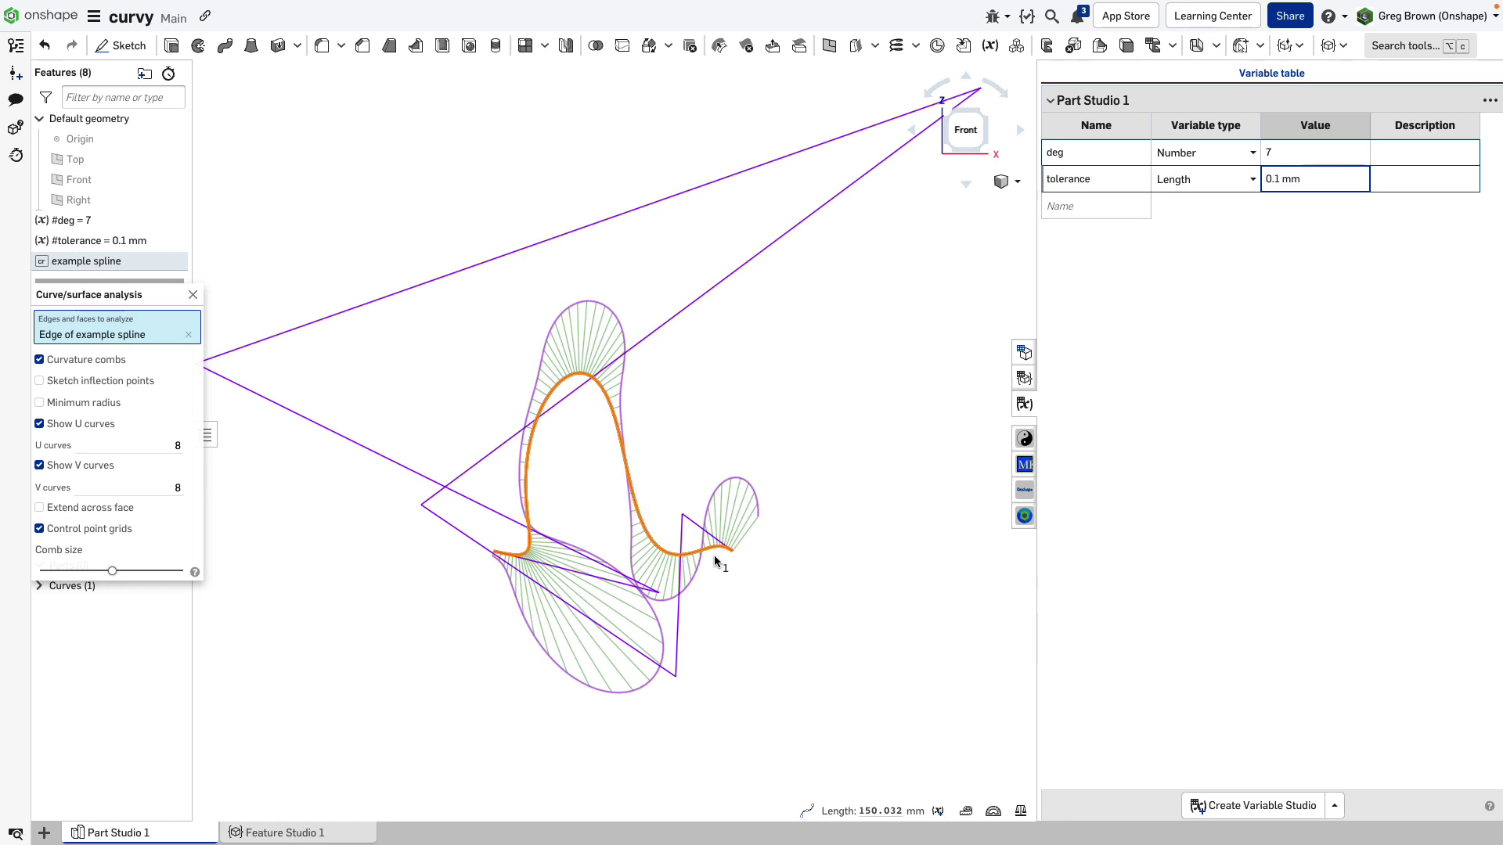
scroll(595, 485, "down", 1)
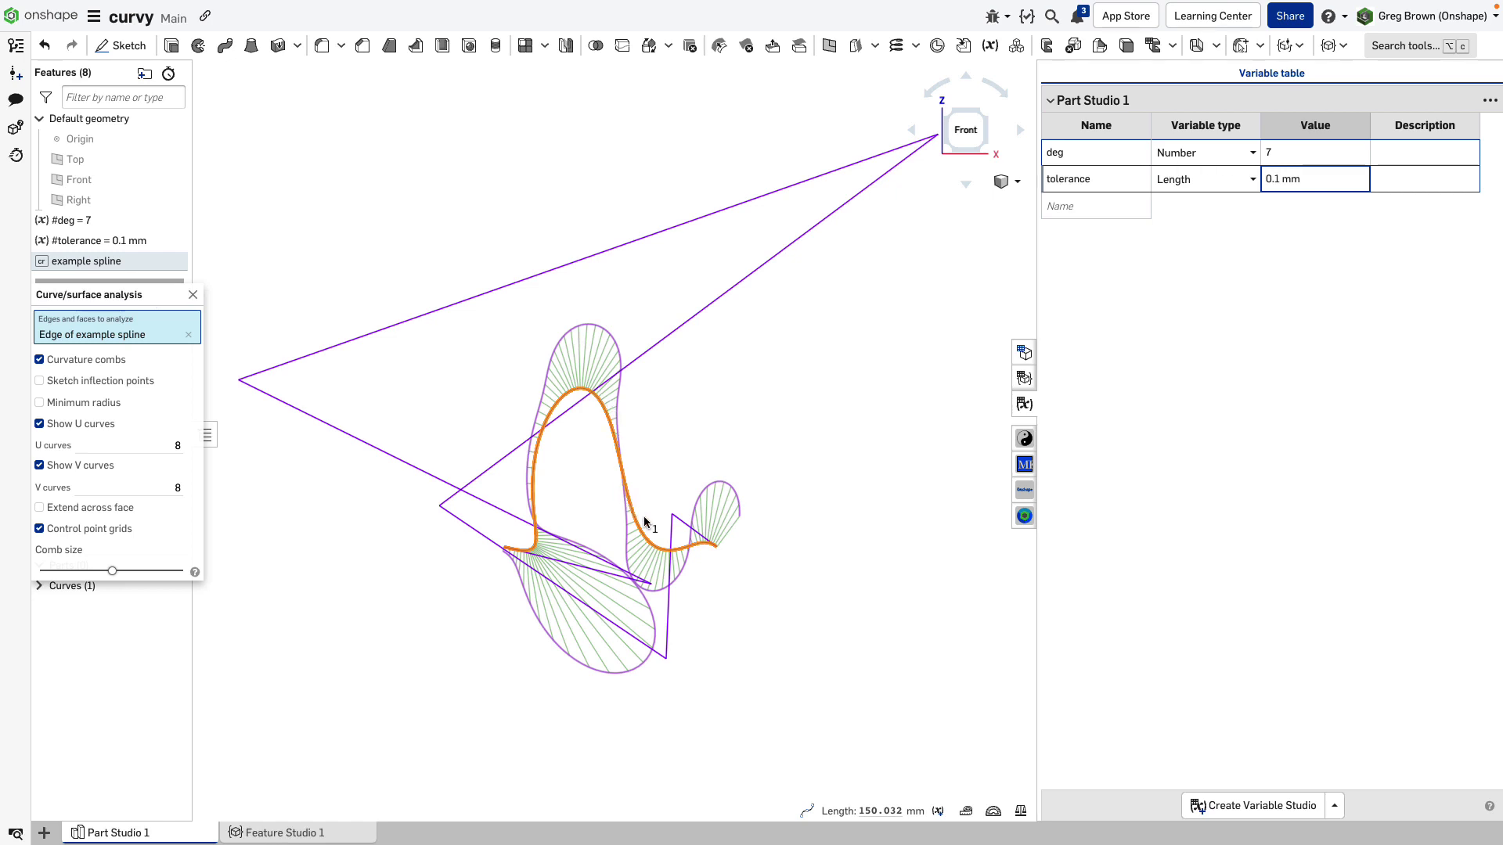
scroll(487, 374, "down", 2)
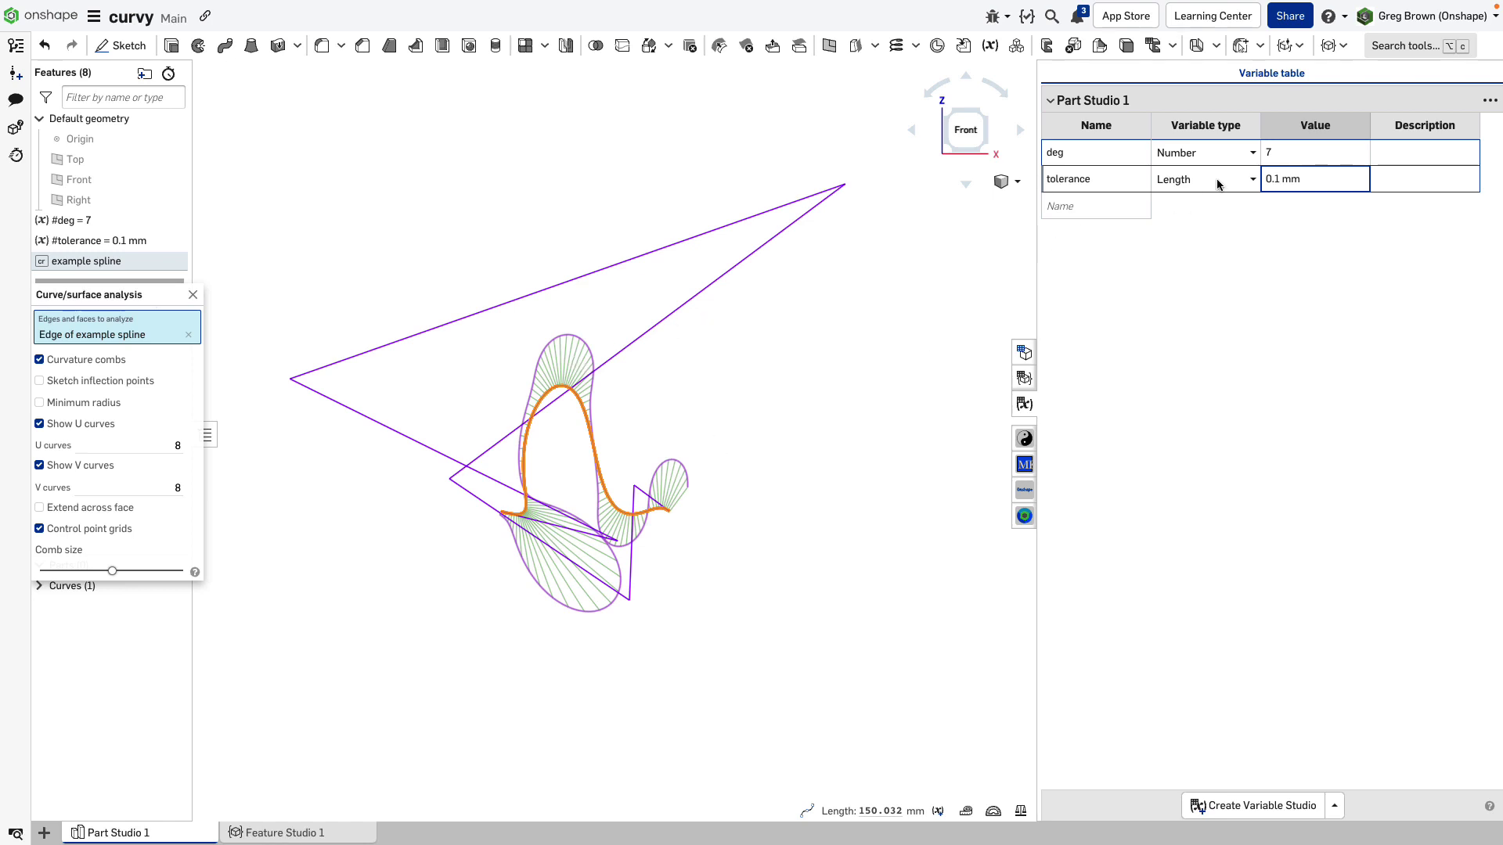
Set deg to 3 and zoom in on the spline
left_click(1281, 153)
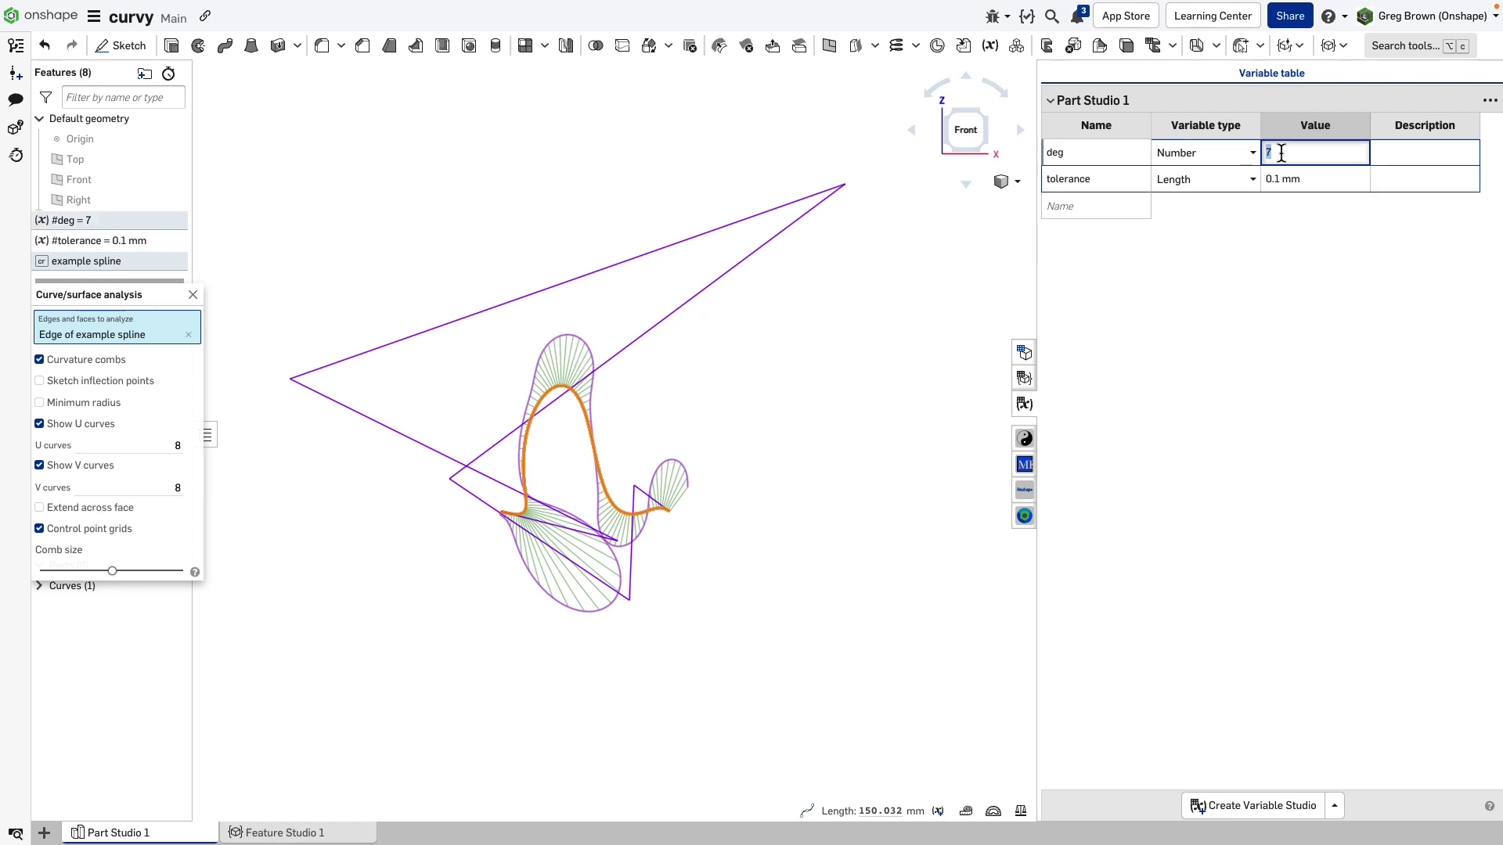
type("3")
key("Return")
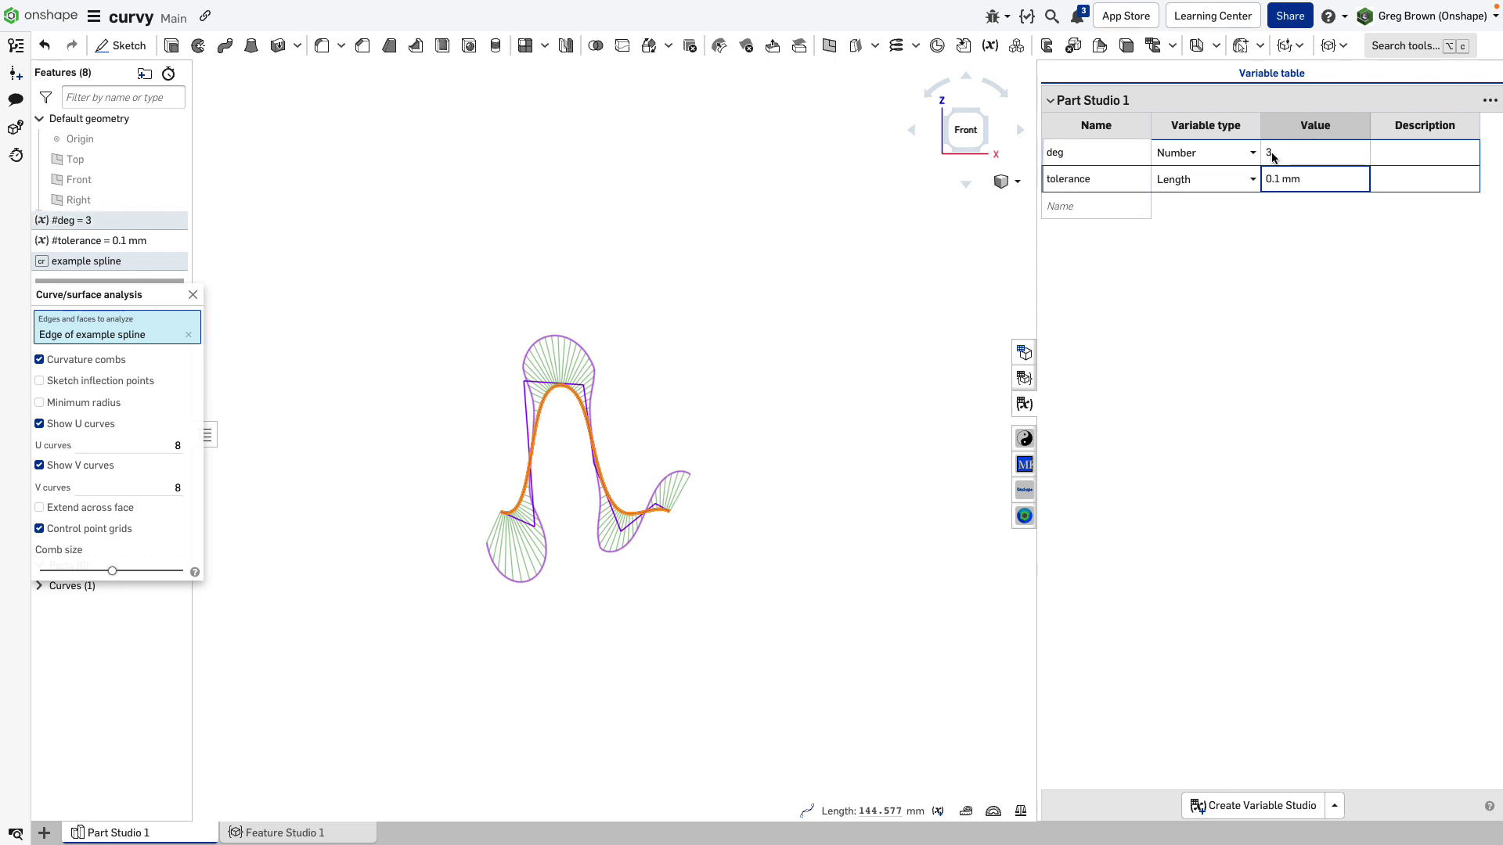
scroll(574, 450, "up", 3)
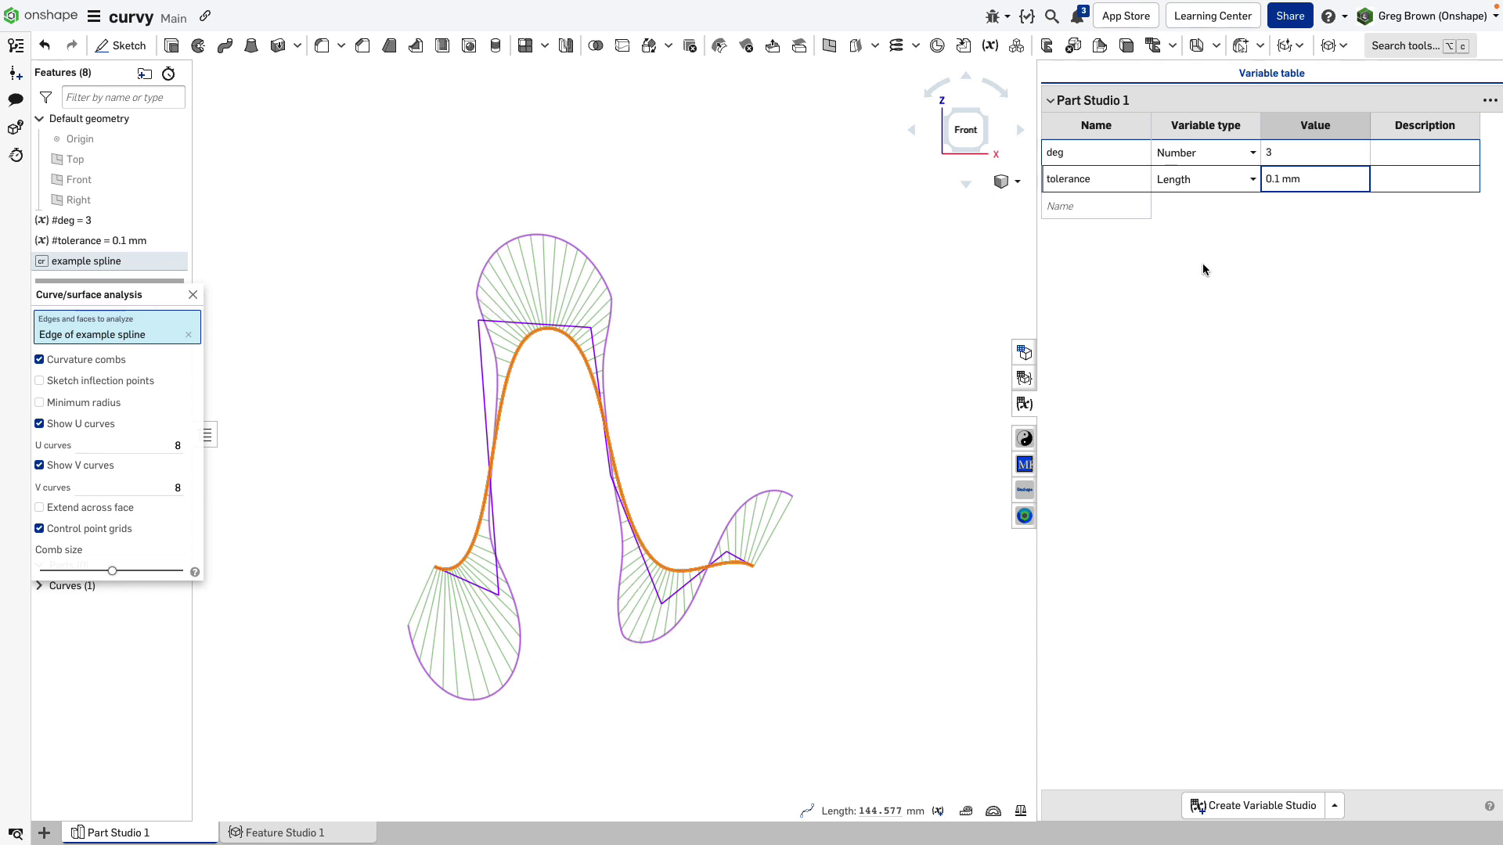
Try deg 5, then return it to 3 for a 144.577 mm spline
left_click(1285, 154)
type("5")
key("Return")
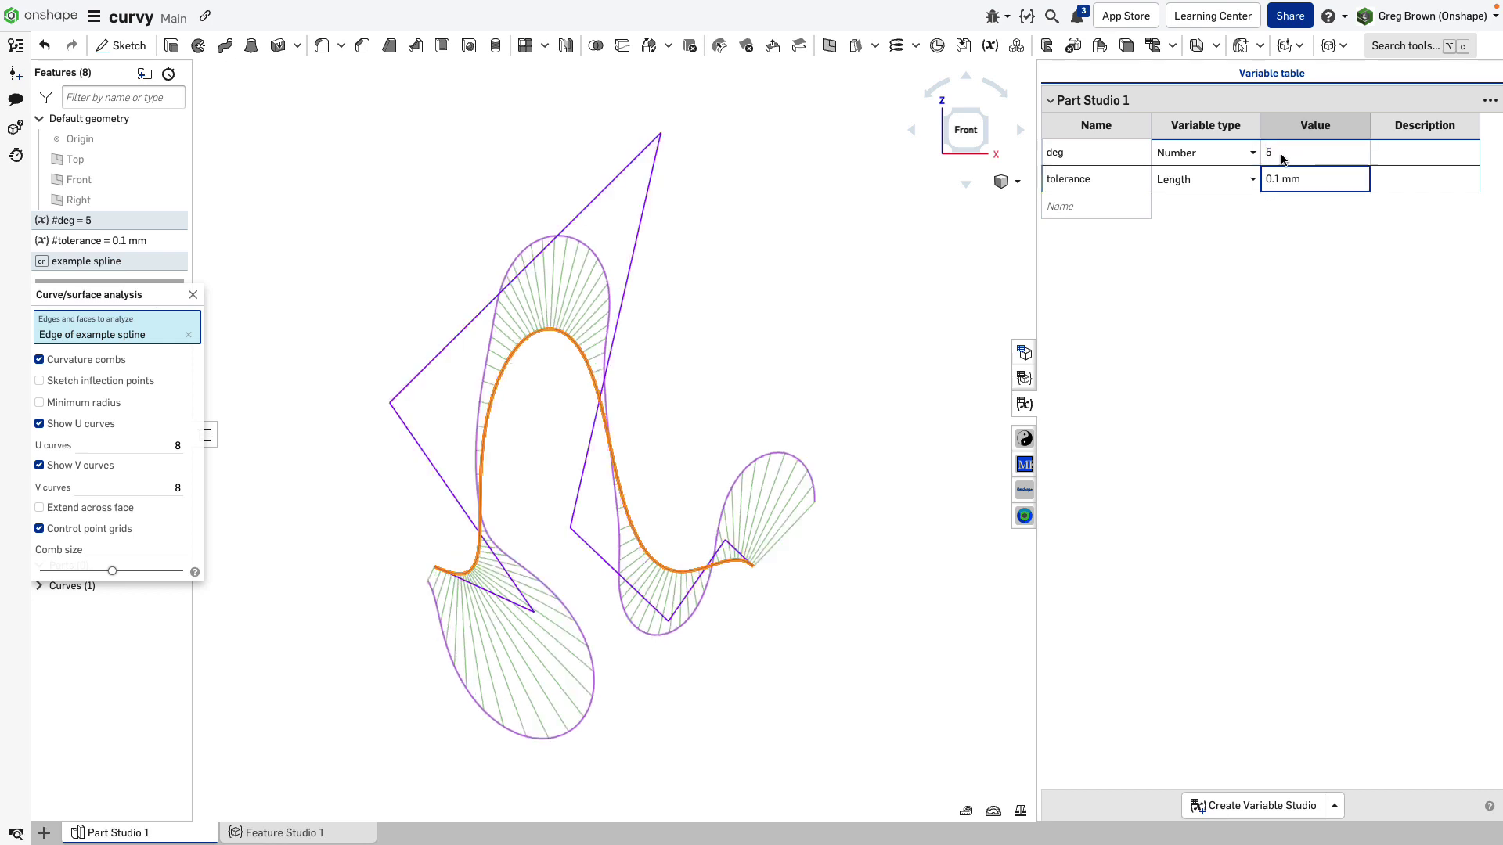
left_click(1305, 157)
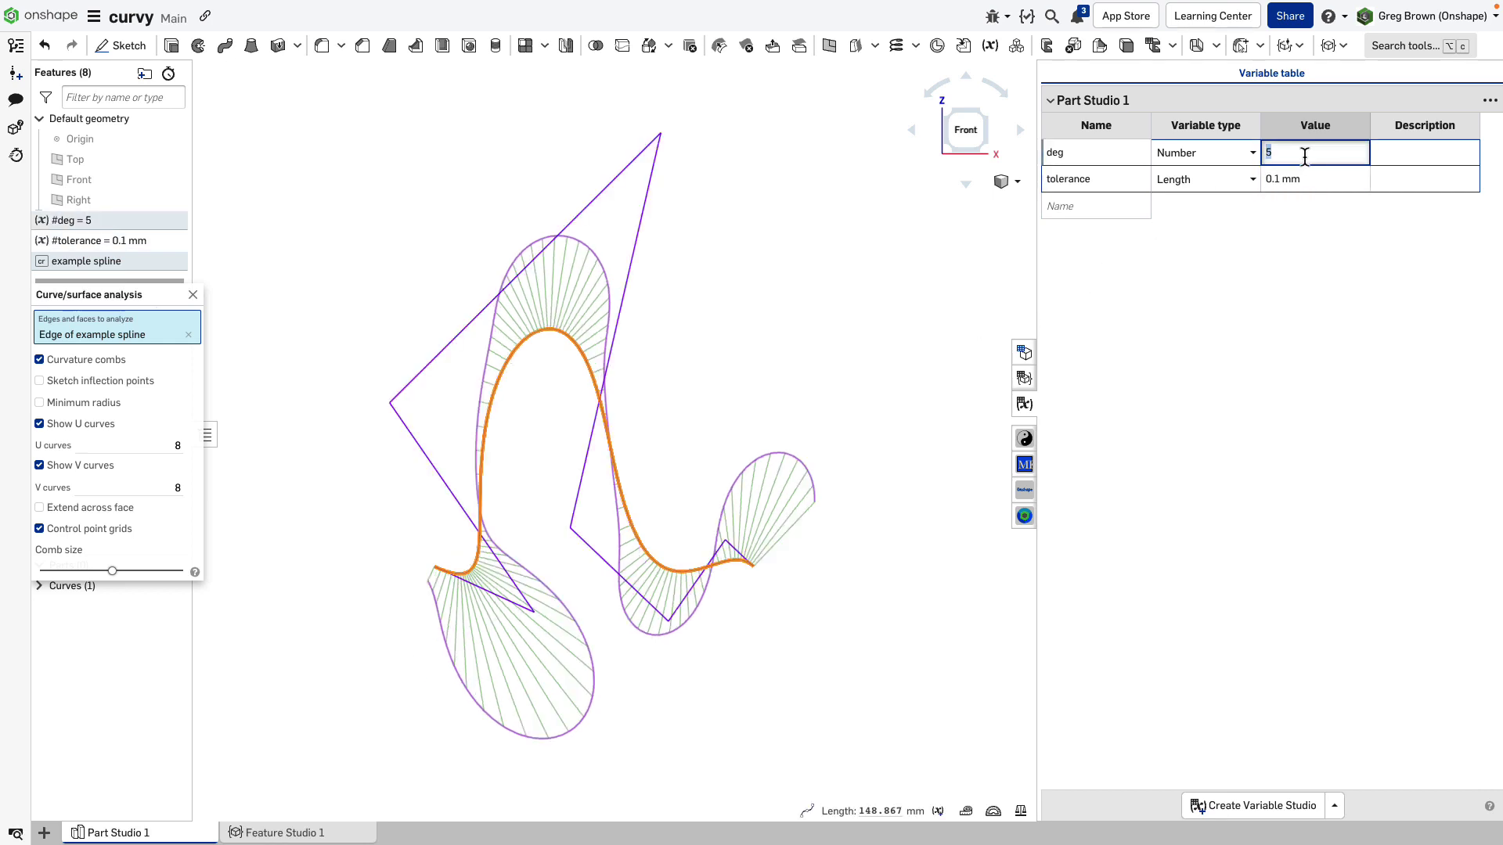
type("3")
key("Return")
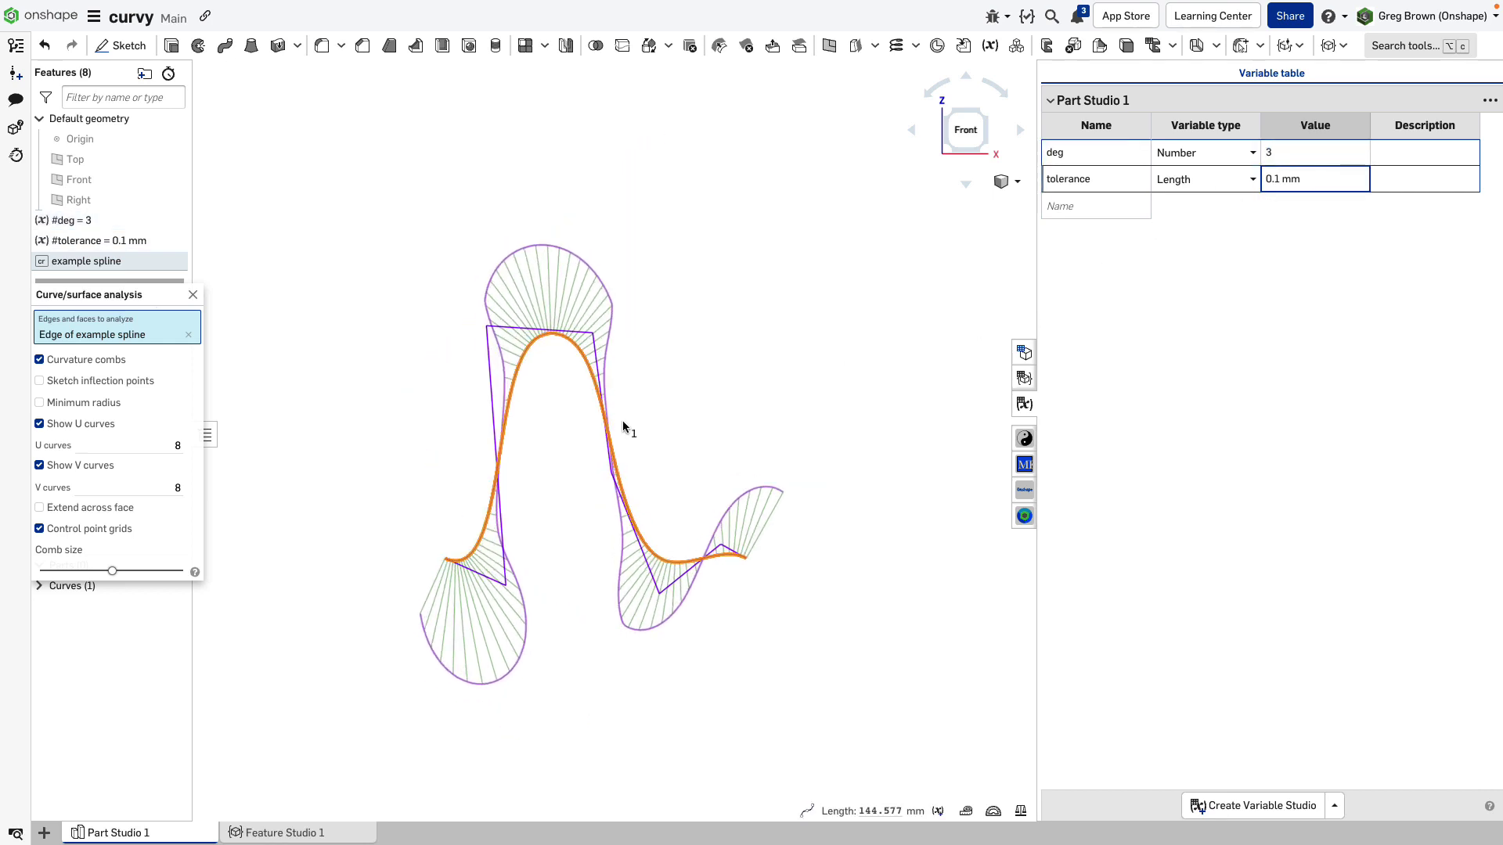
Close curvature analysis, roll forward past Curve Eval 1, and bring up its context menu
left_click(194, 297)
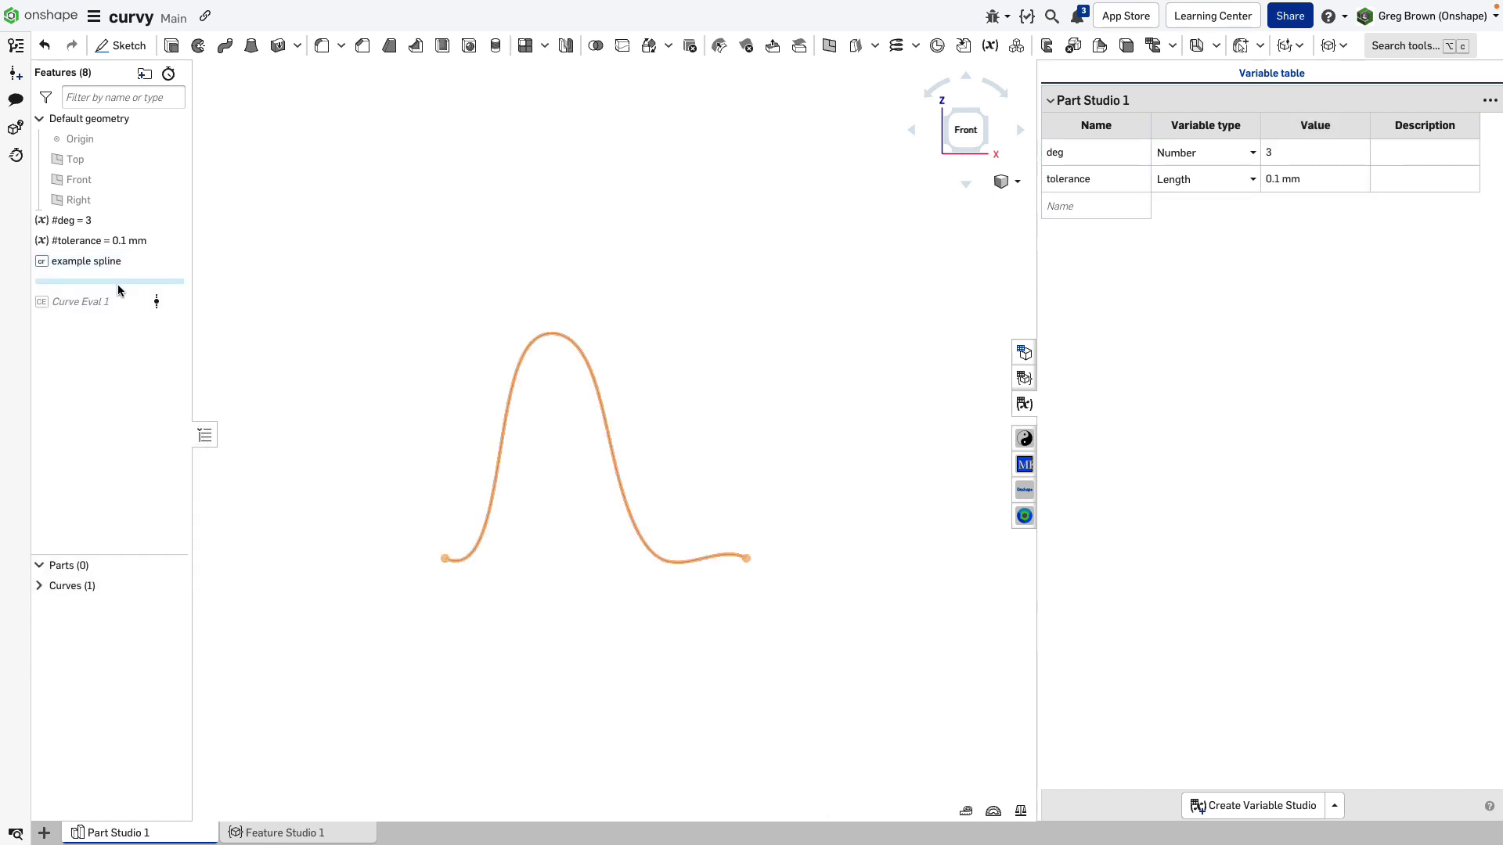
left_click_drag(119, 291, 114, 309)
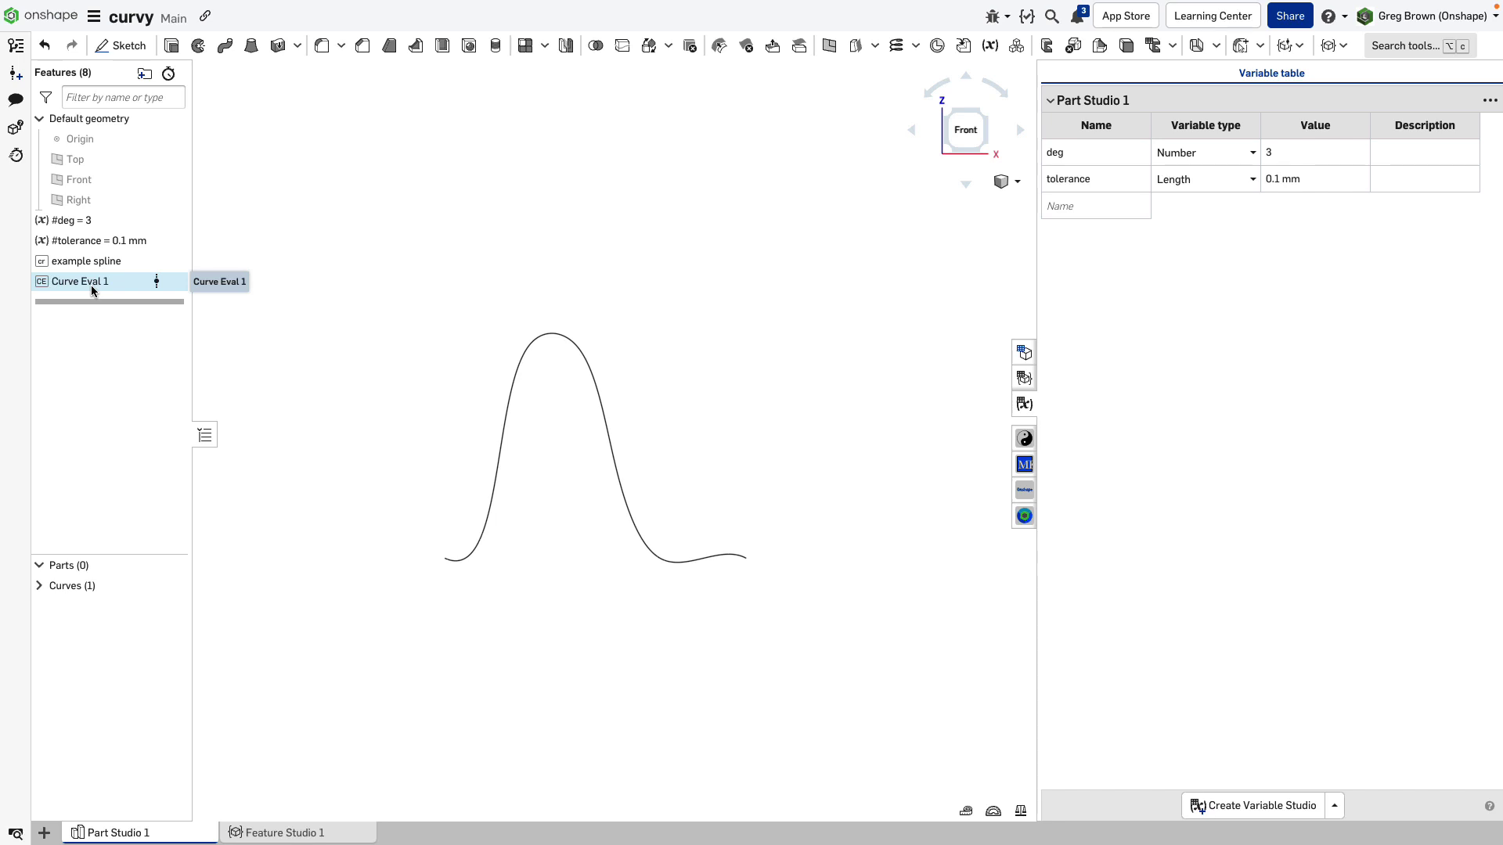
right_click(100, 287)
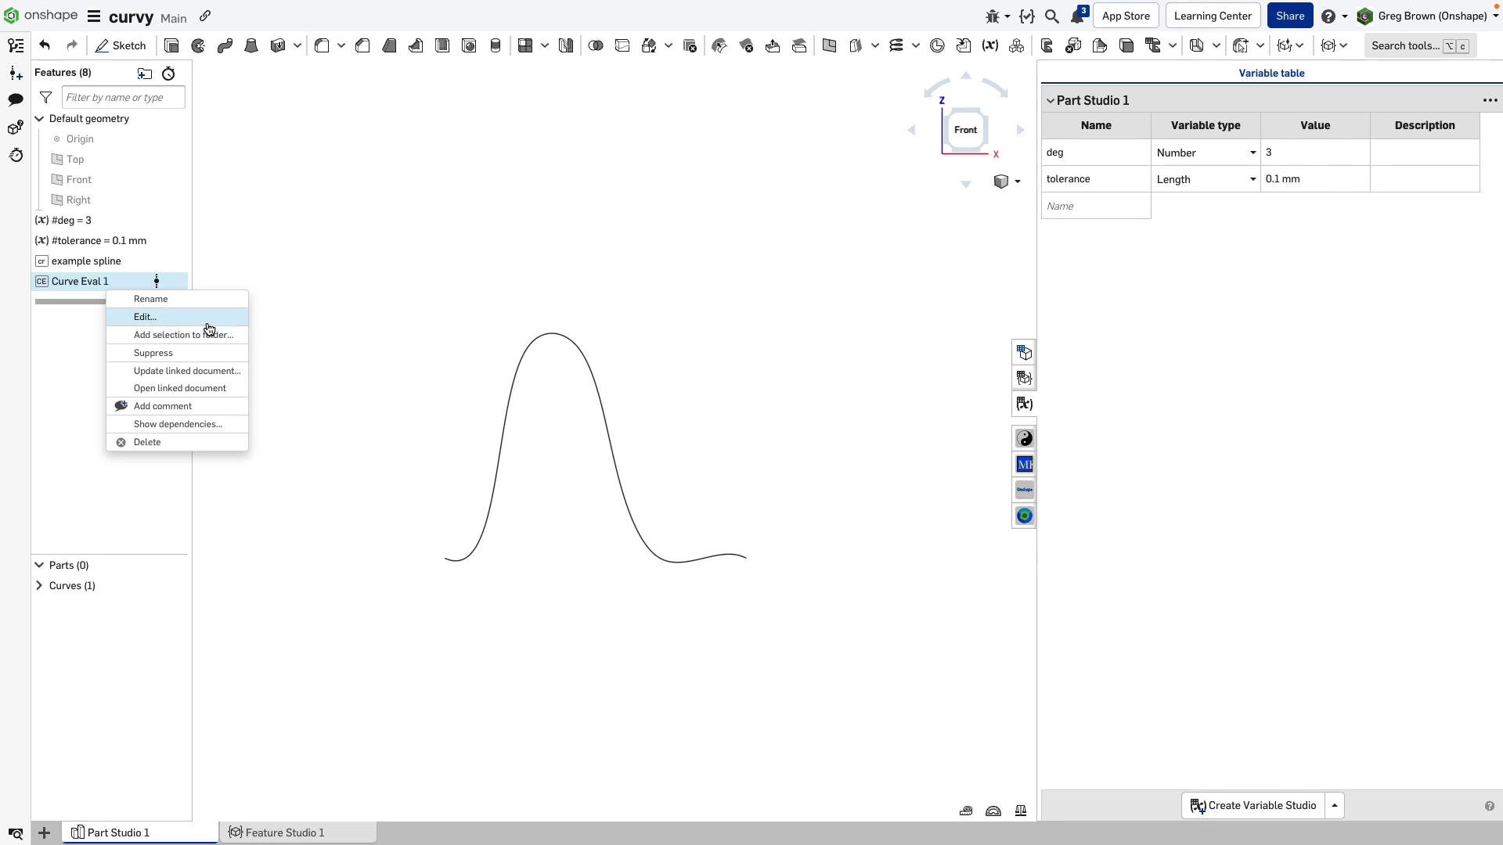
Edit Curve Eval 1 and uncheck Show Knots, keeping control points visible
left_click(207, 319)
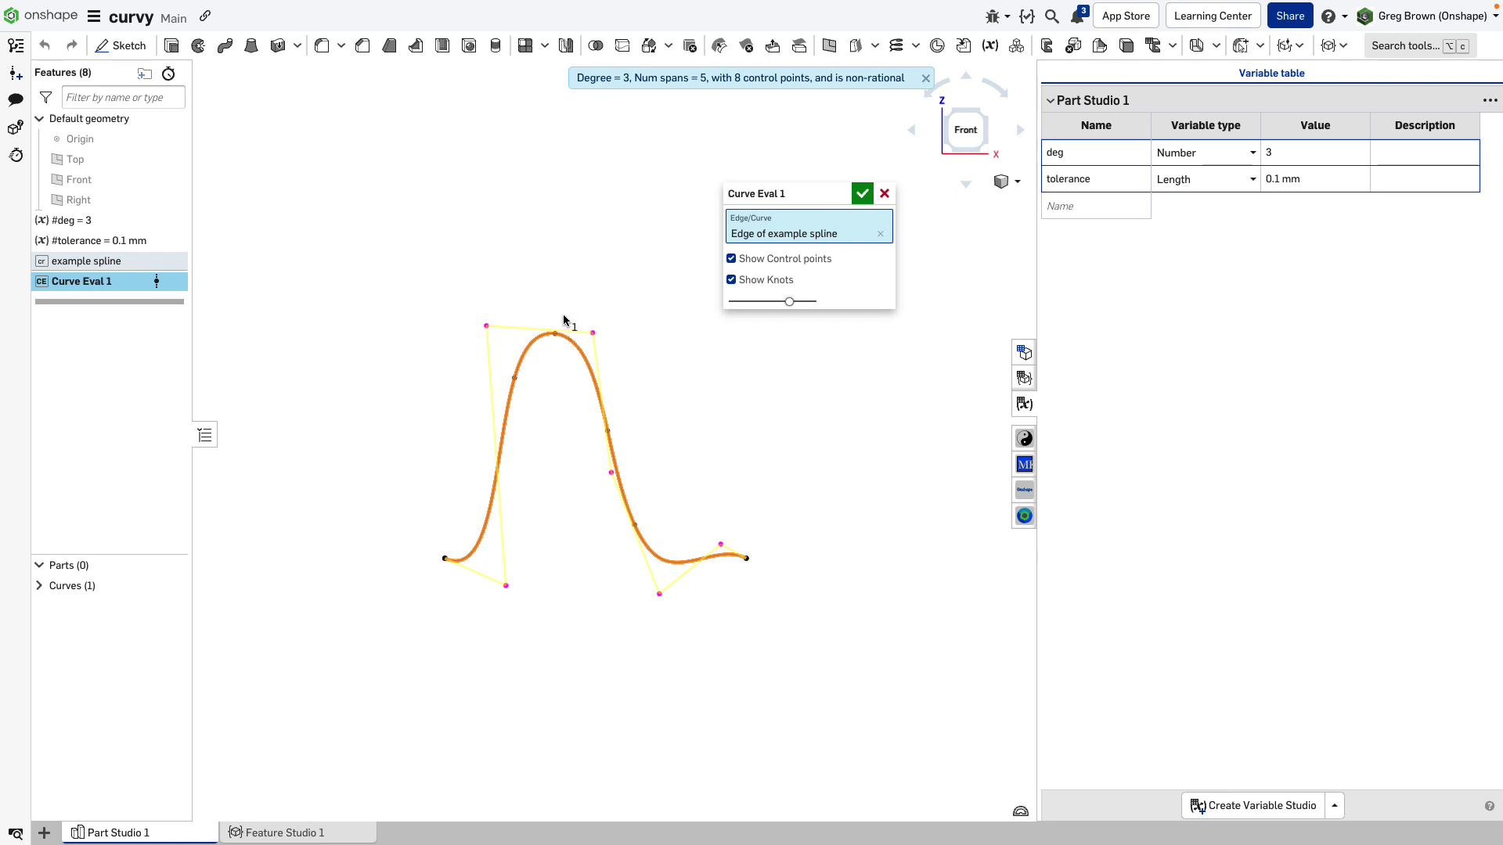
scroll(546, 406, "up", 3)
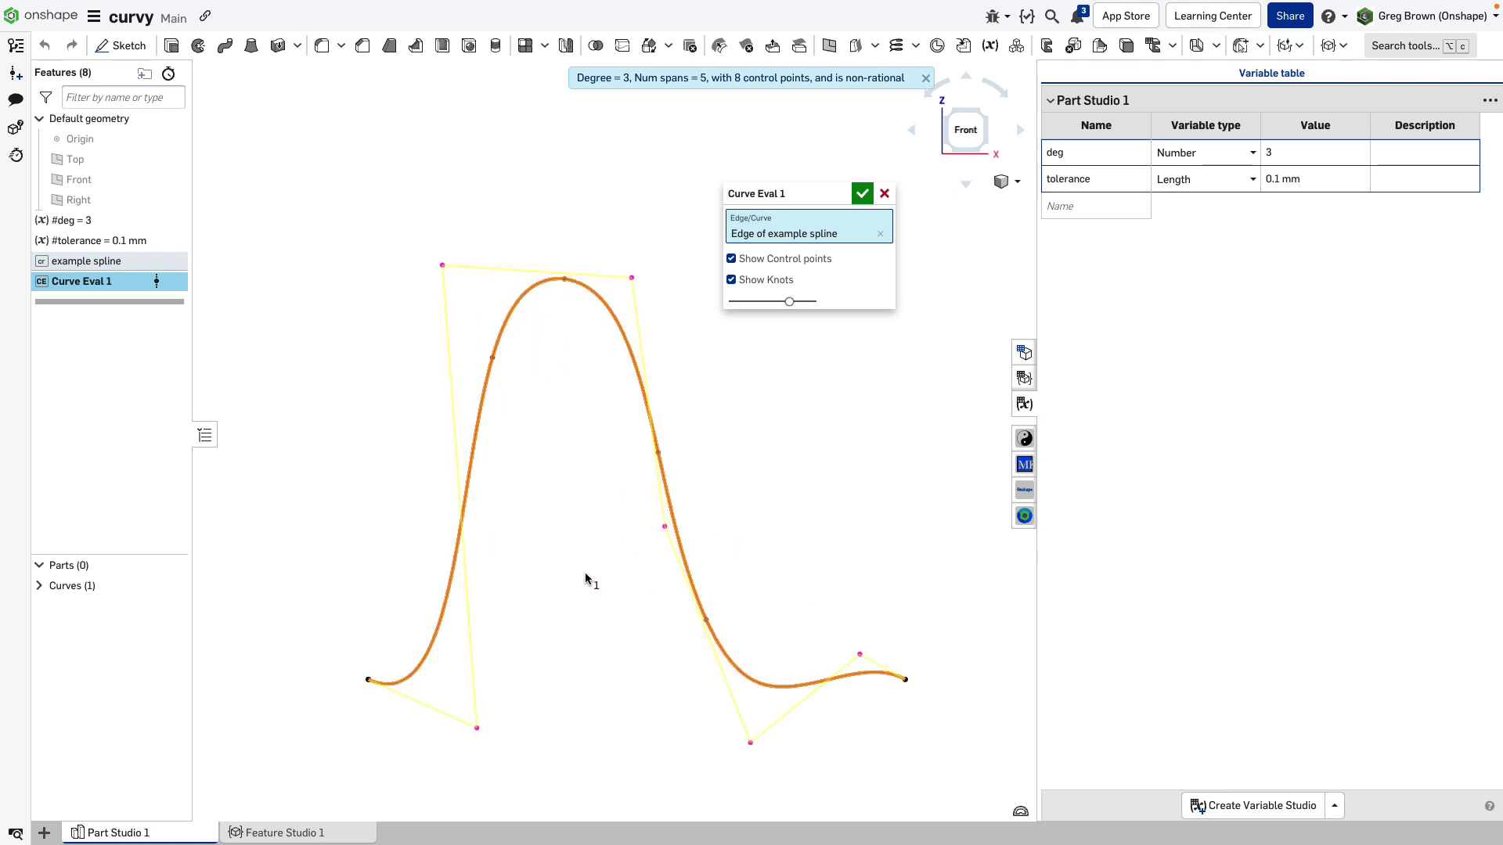
scroll(507, 352, "down", 1)
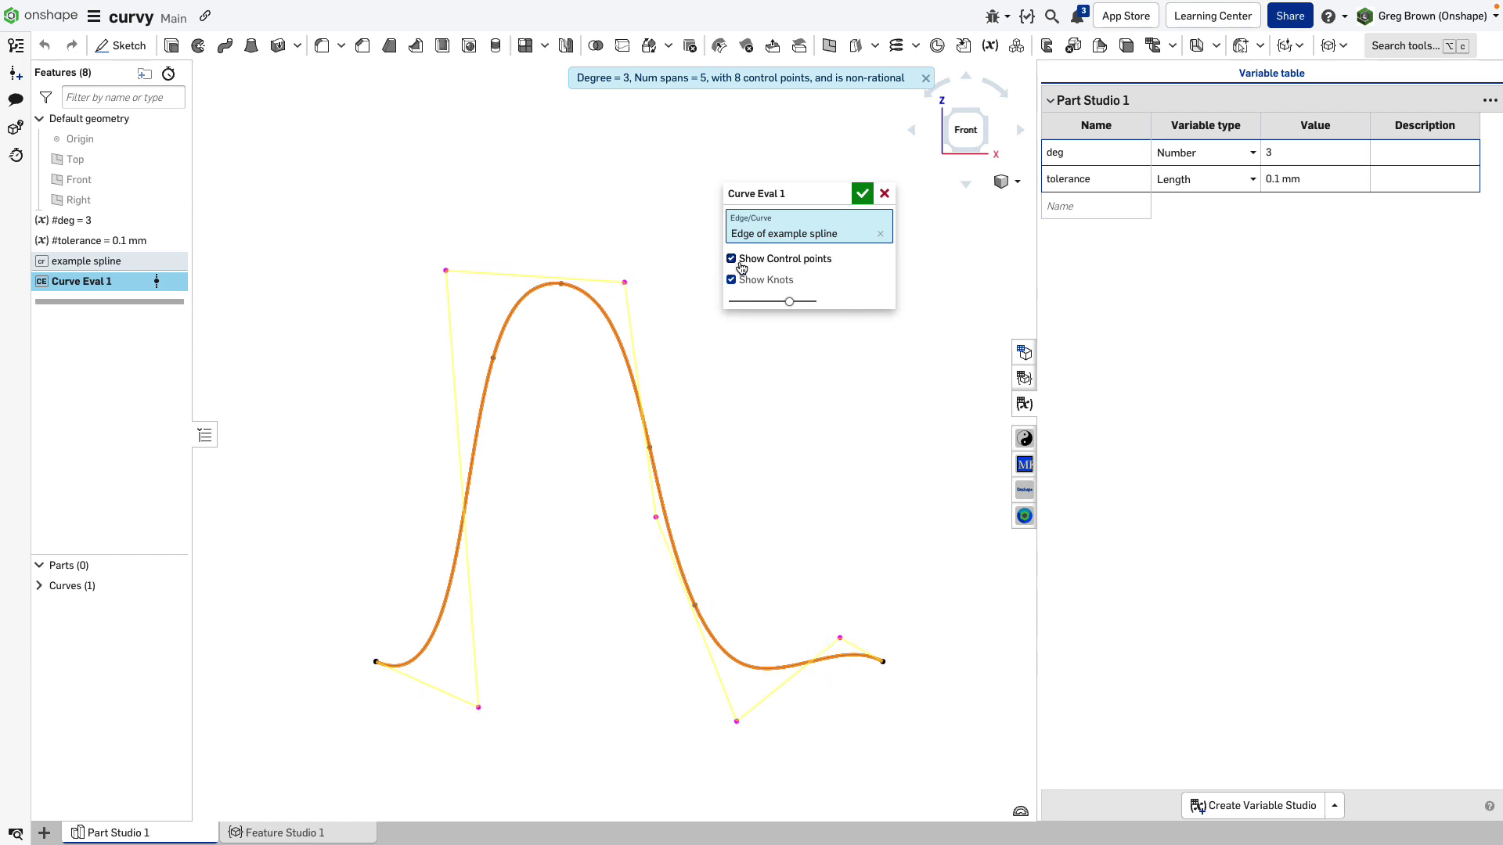
left_click(740, 287)
left_click(741, 261)
left_click(732, 259)
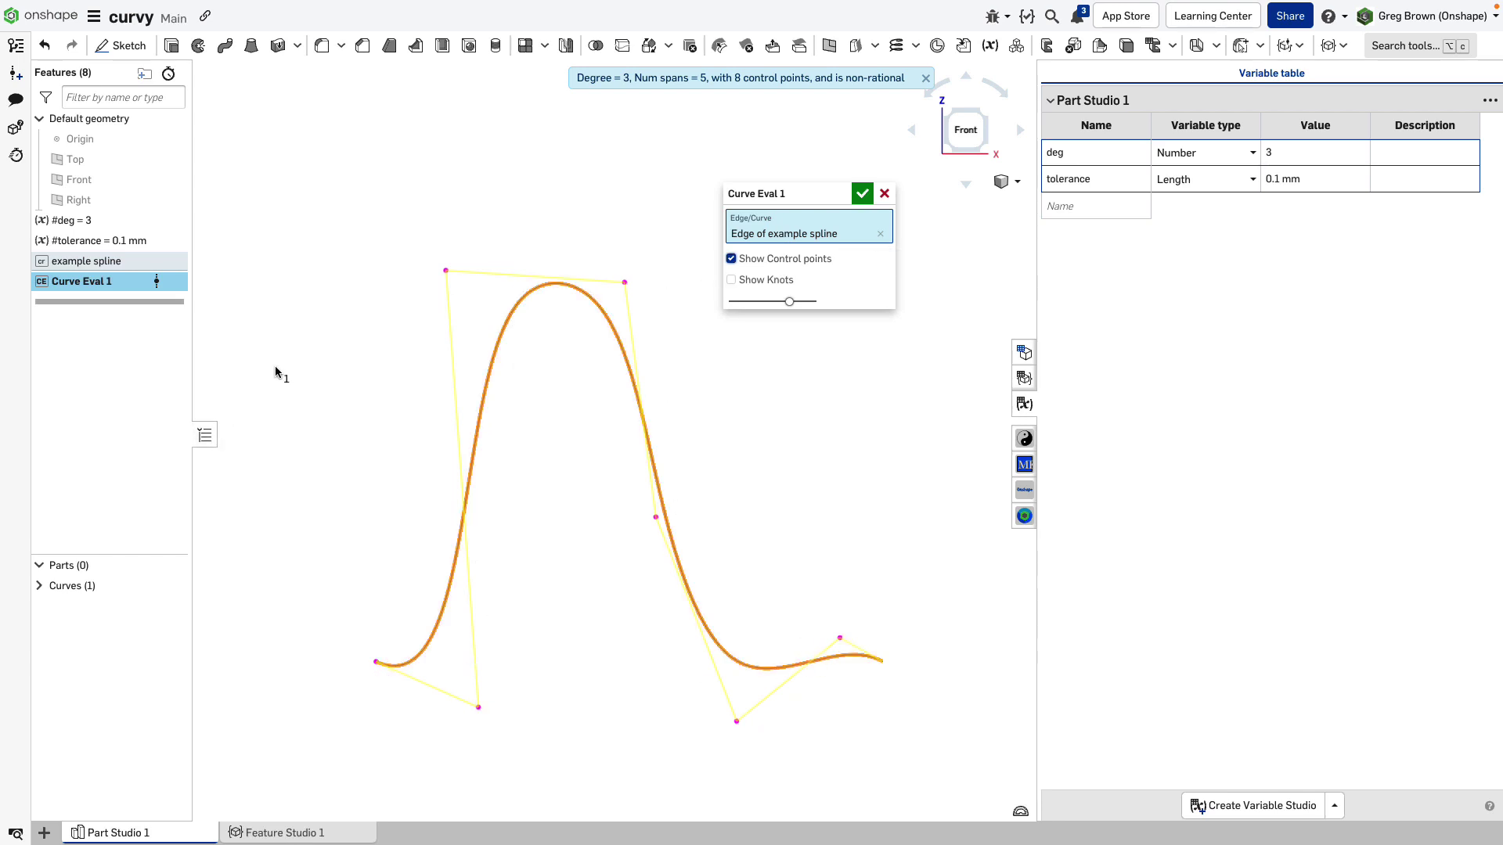
key("shift+c")
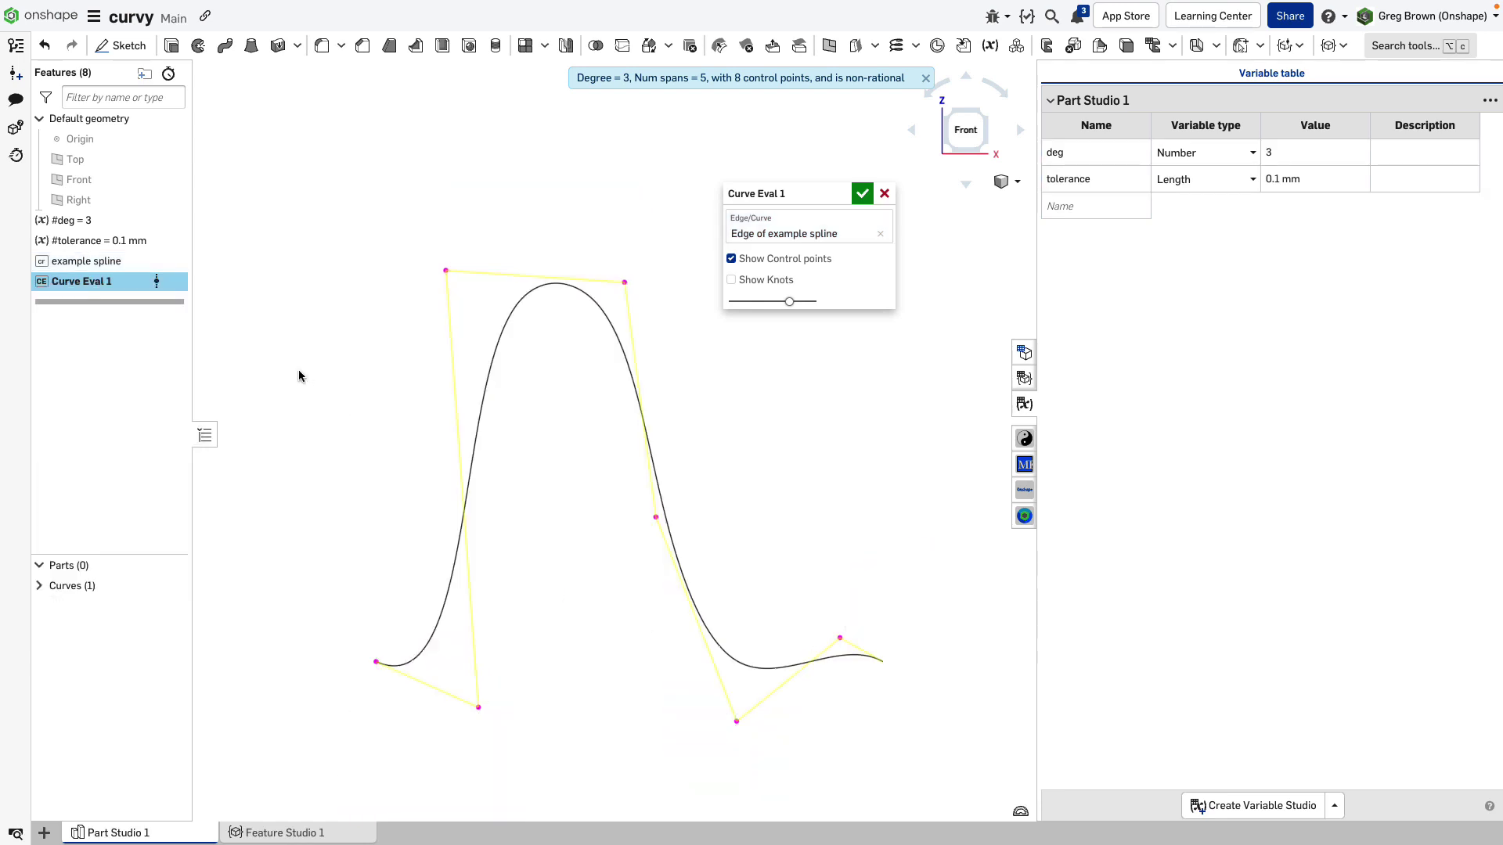
key("shift+c")
left_click_drag(789, 193, 803, 180)
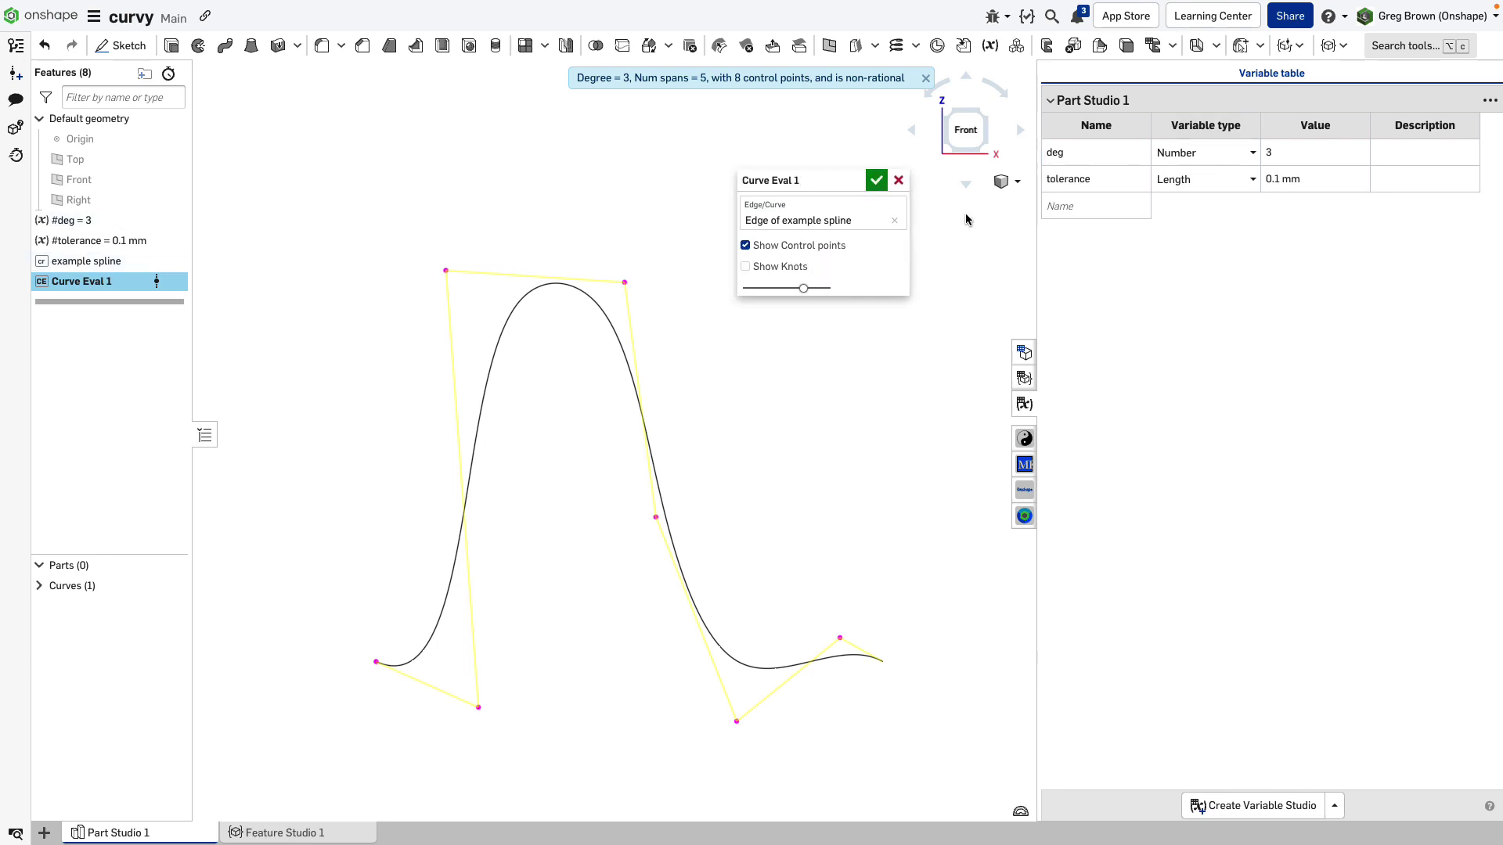
double_click(1276, 153)
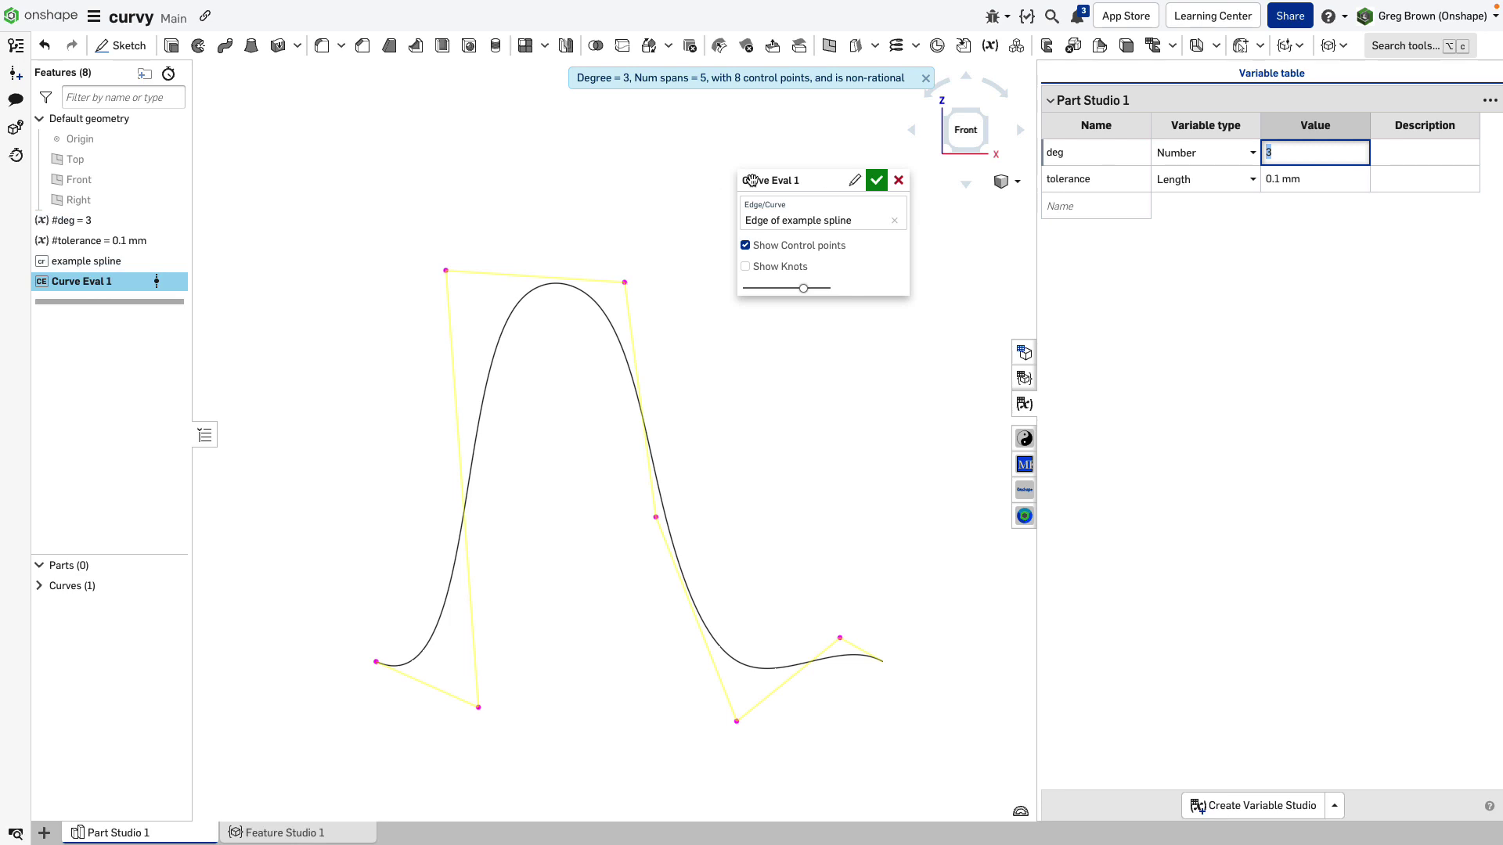
Move the Curve Eval 1 panel aside and set deg to 5, discarding a stray tolerance edit
left_click_drag(789, 182, 738, 210)
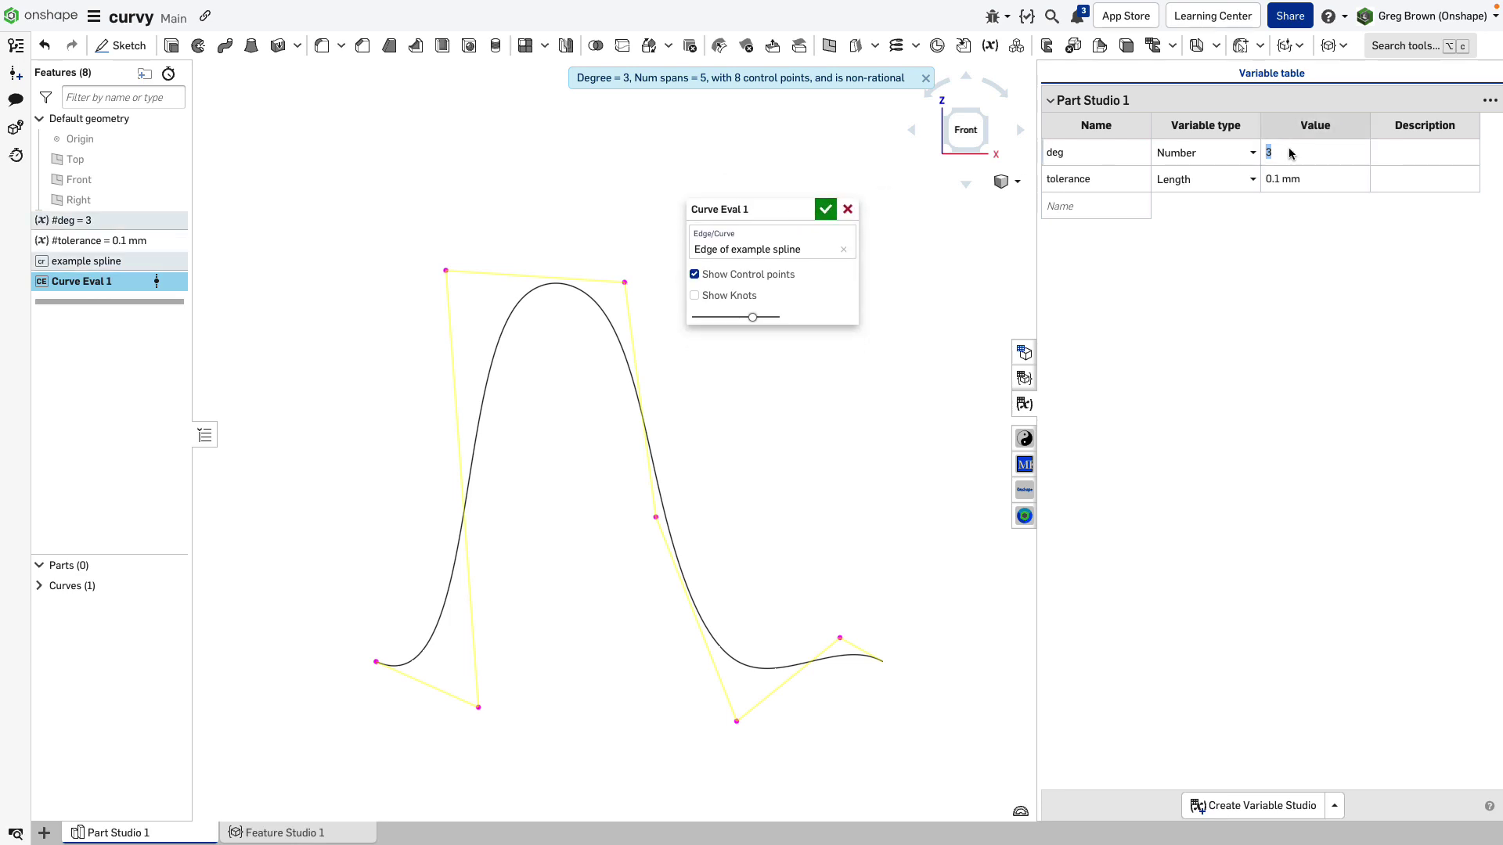
type("5")
key("Return")
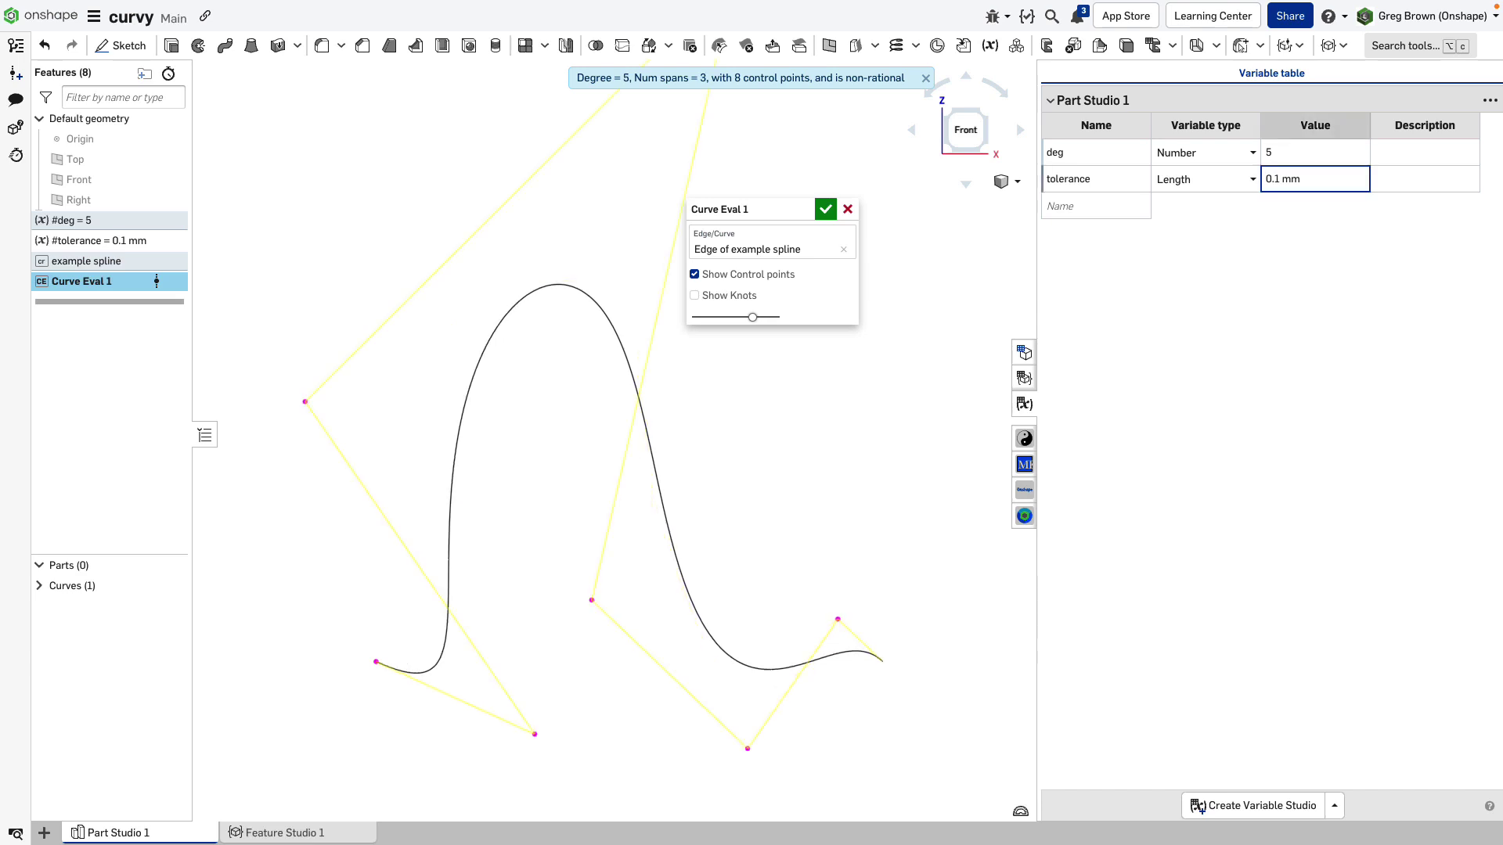
type("7")
key("Escape")
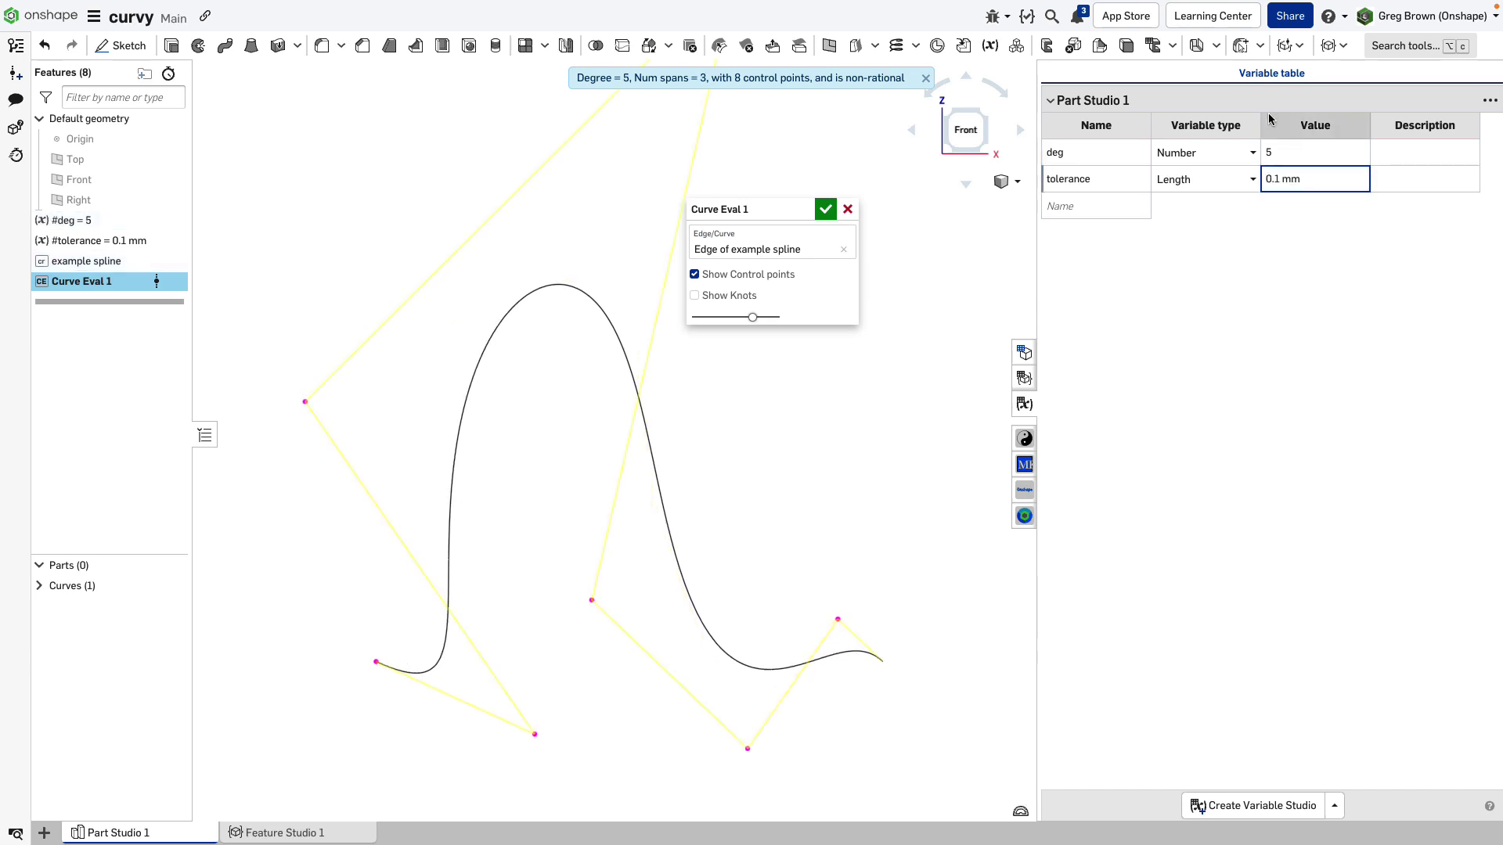
Change deg to 7 and zoom to inspect the reshaped spline
left_click(1286, 151)
type("7")
key("Return")
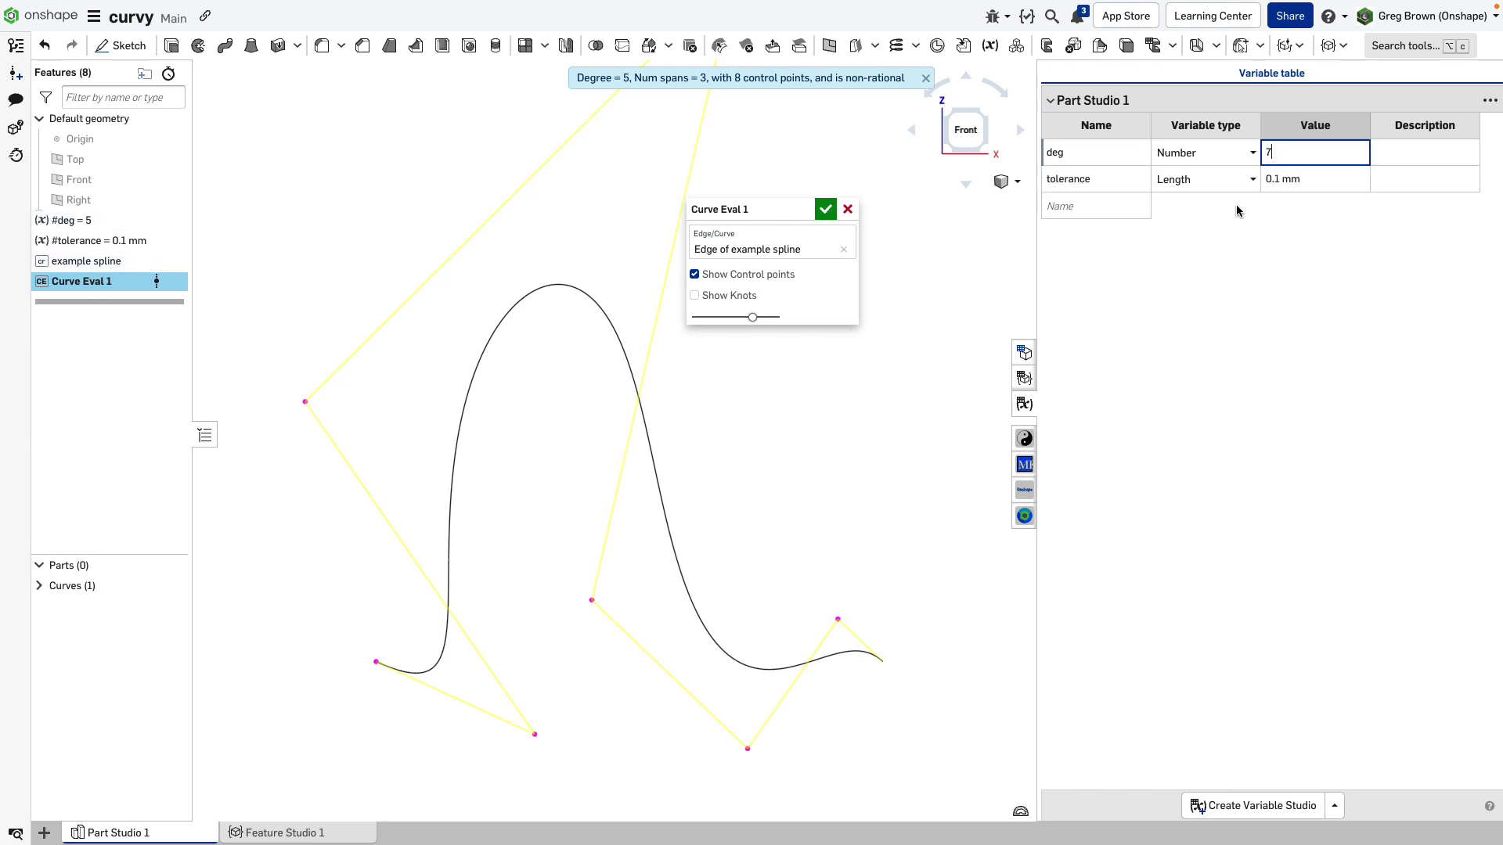
scroll(594, 517, "up", 5)
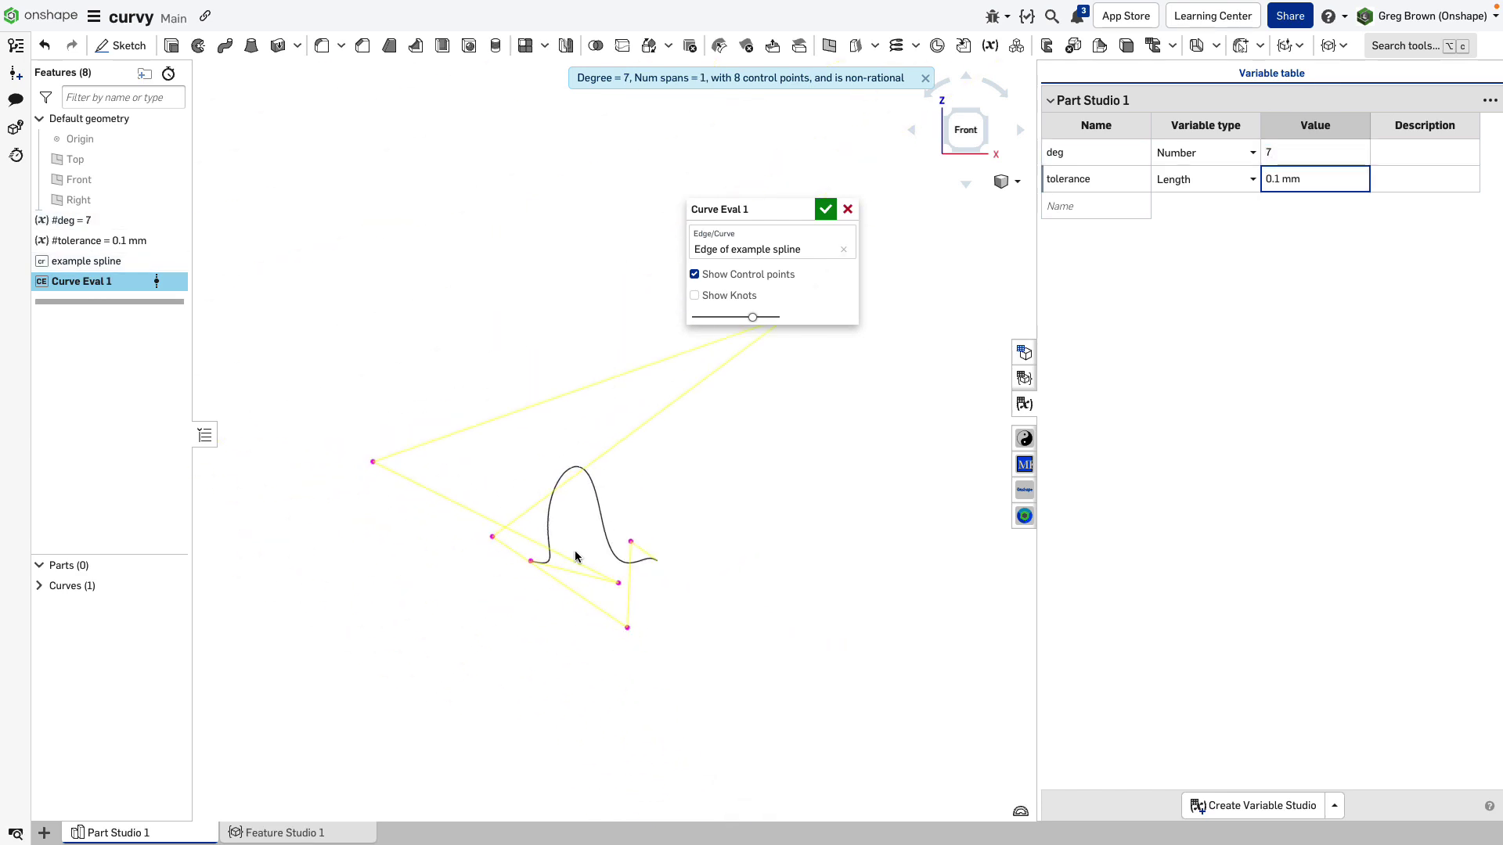
scroll(637, 433, "up", 3)
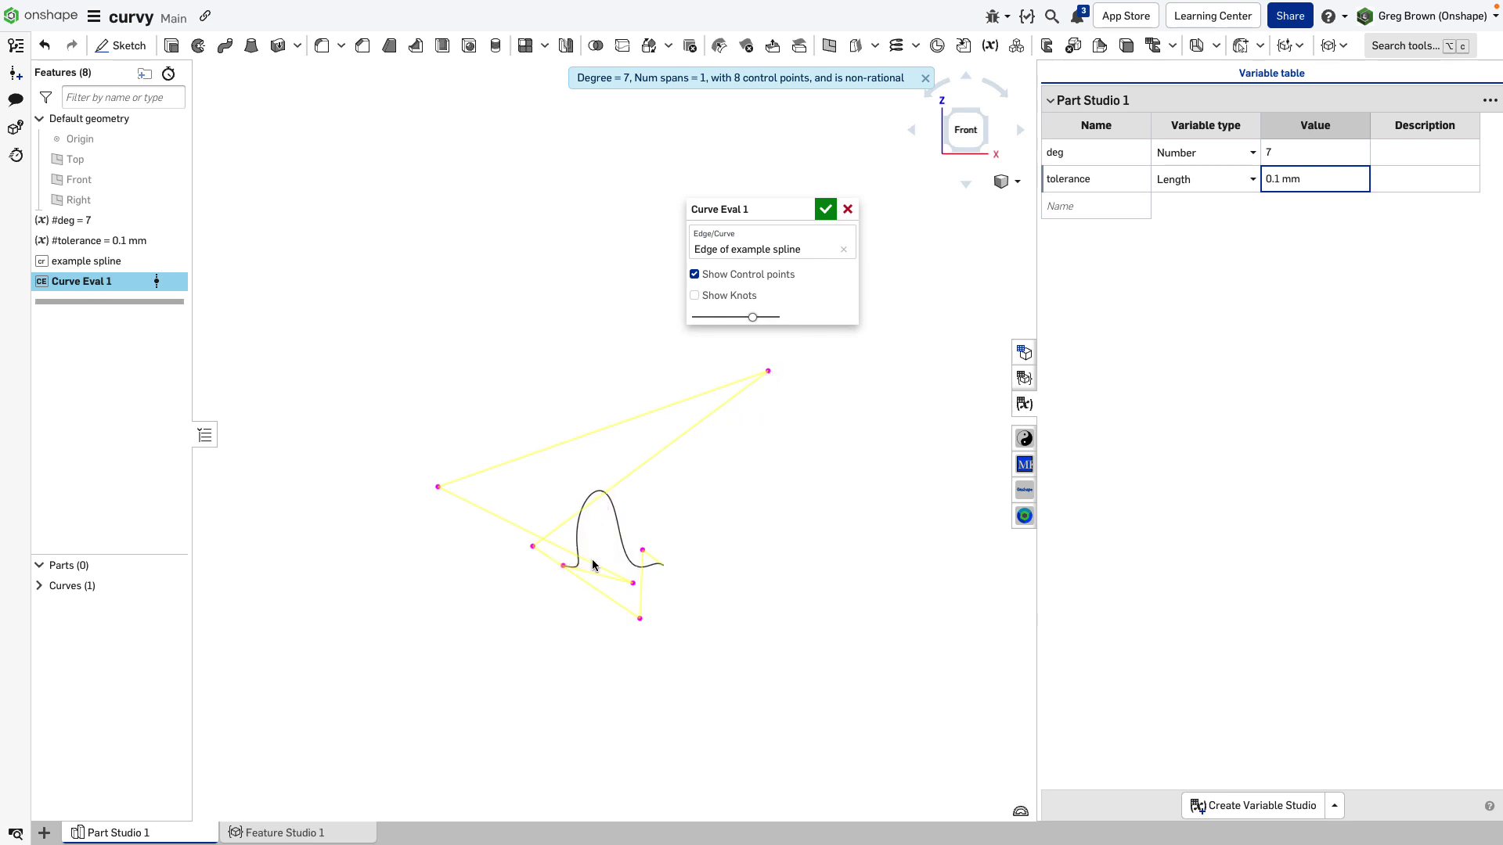
scroll(594, 553, "down", 1)
scroll(595, 553, "down", 2)
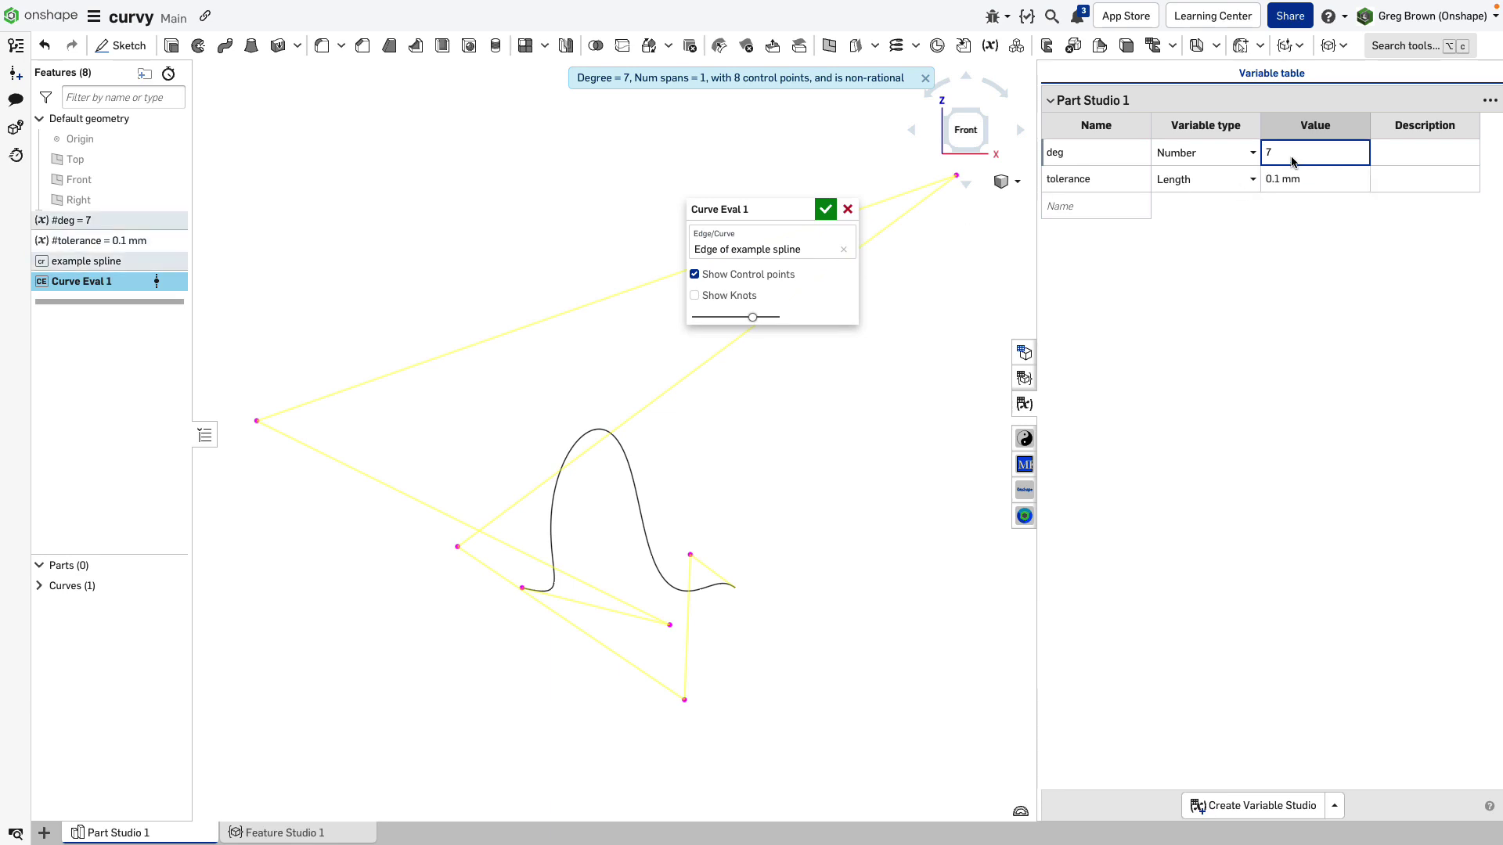
Return deg to 3
left_click(1292, 155)
type("3")
key("Return")
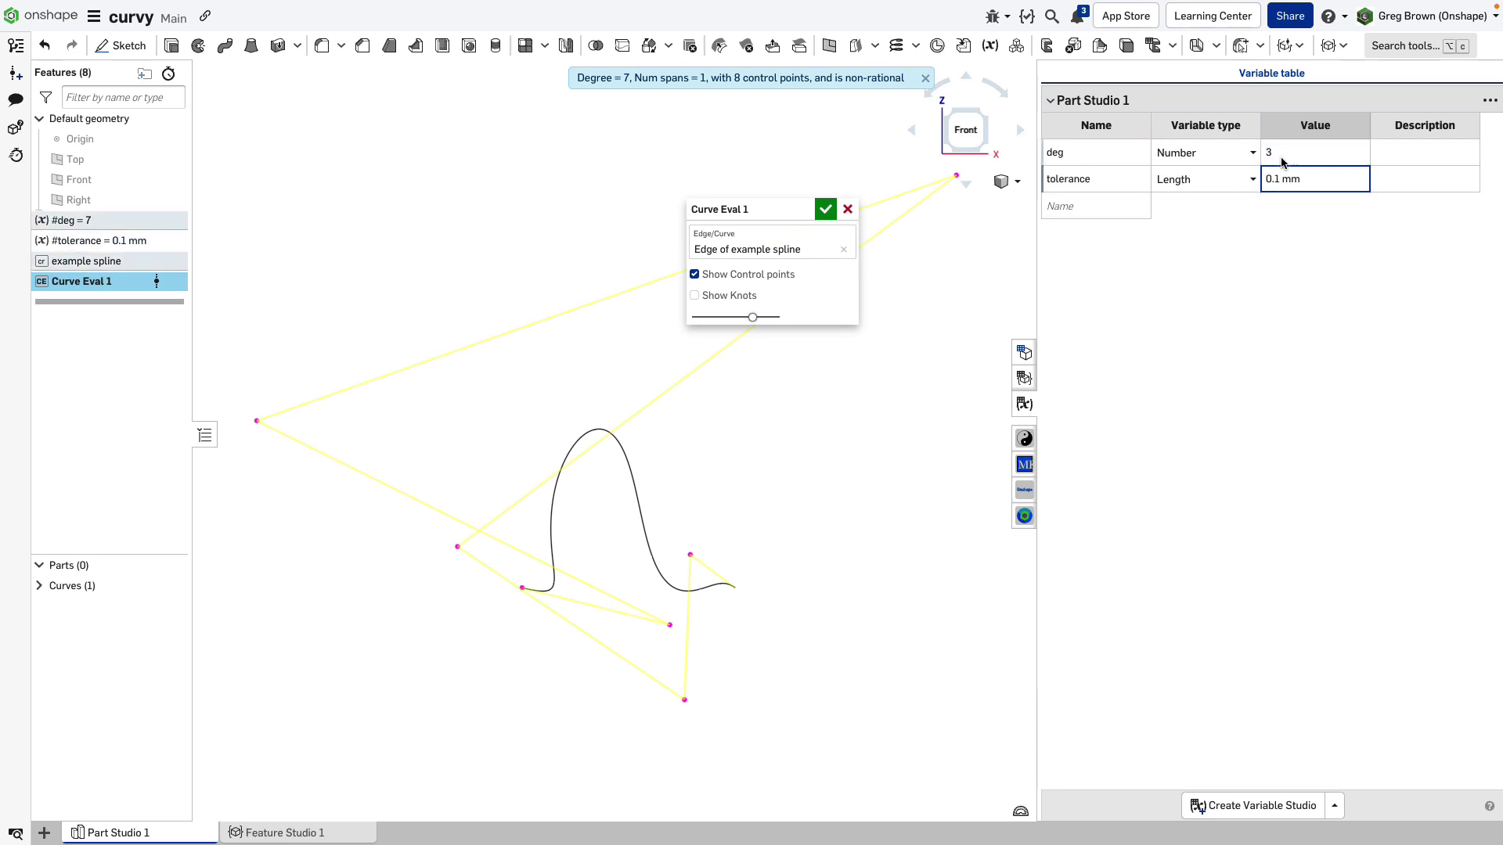
scroll(681, 553, "down", 2)
scroll(603, 608, "down", 3)
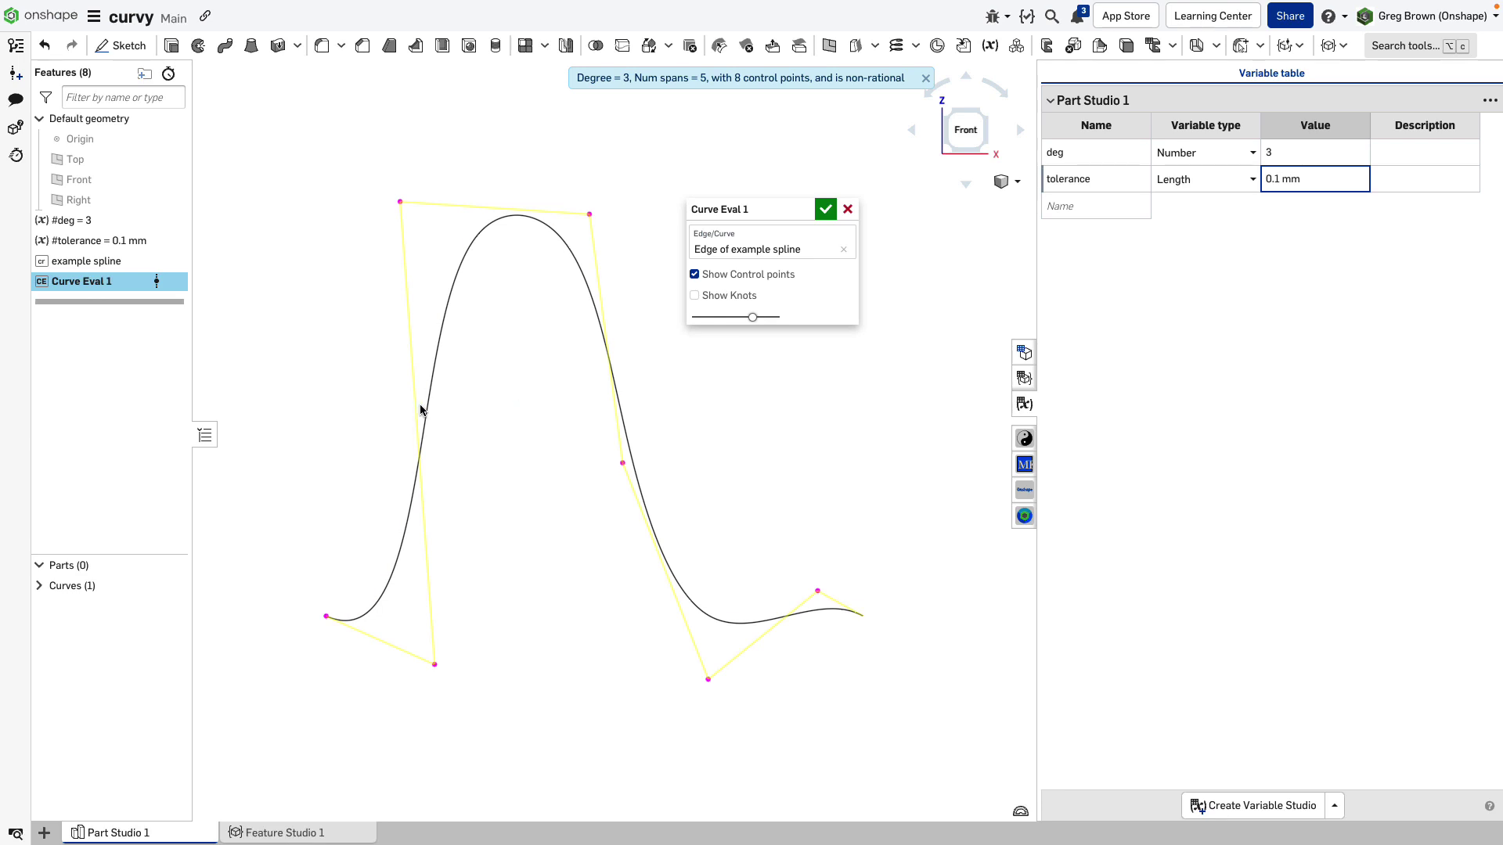
Replace the tolerance variable's 0.1 mm value with C
type("c")
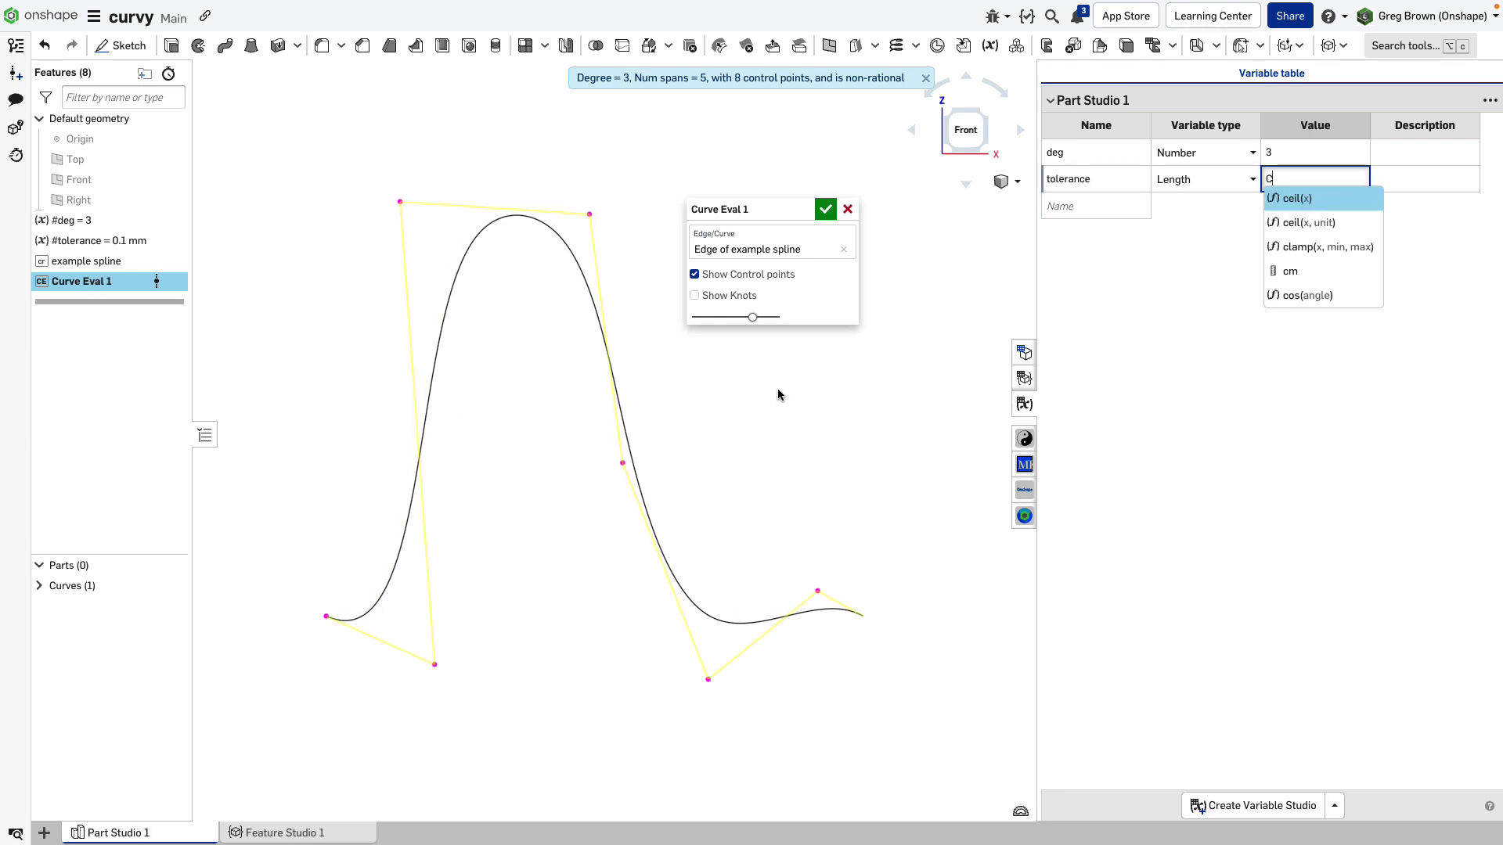
key("Escape")
key("Return")
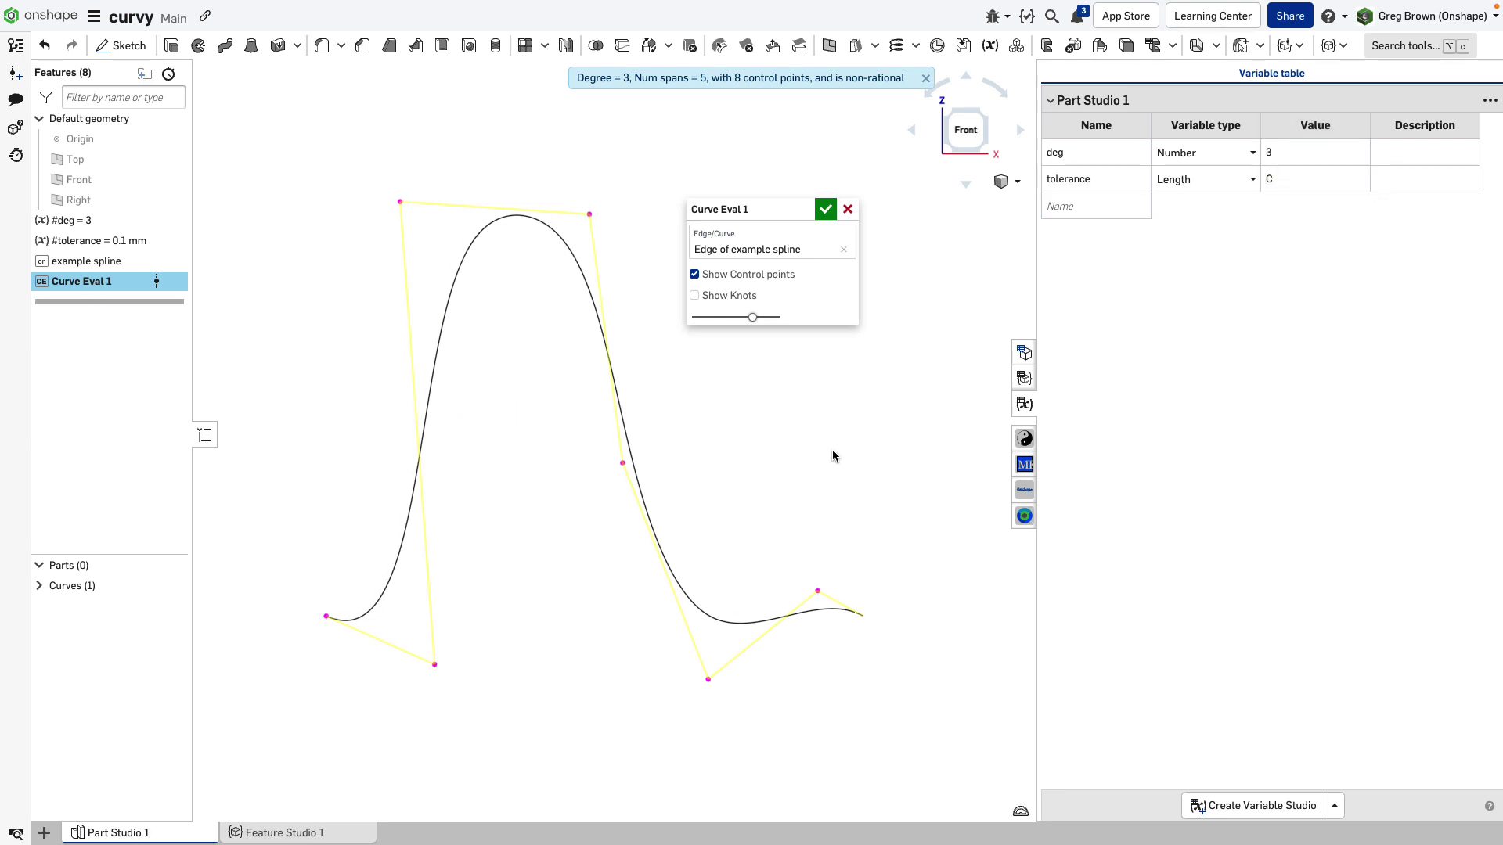
Cancel the Curve Eval 1 edit, then reopen Curve Eval 1 for editing
left_click(848, 209)
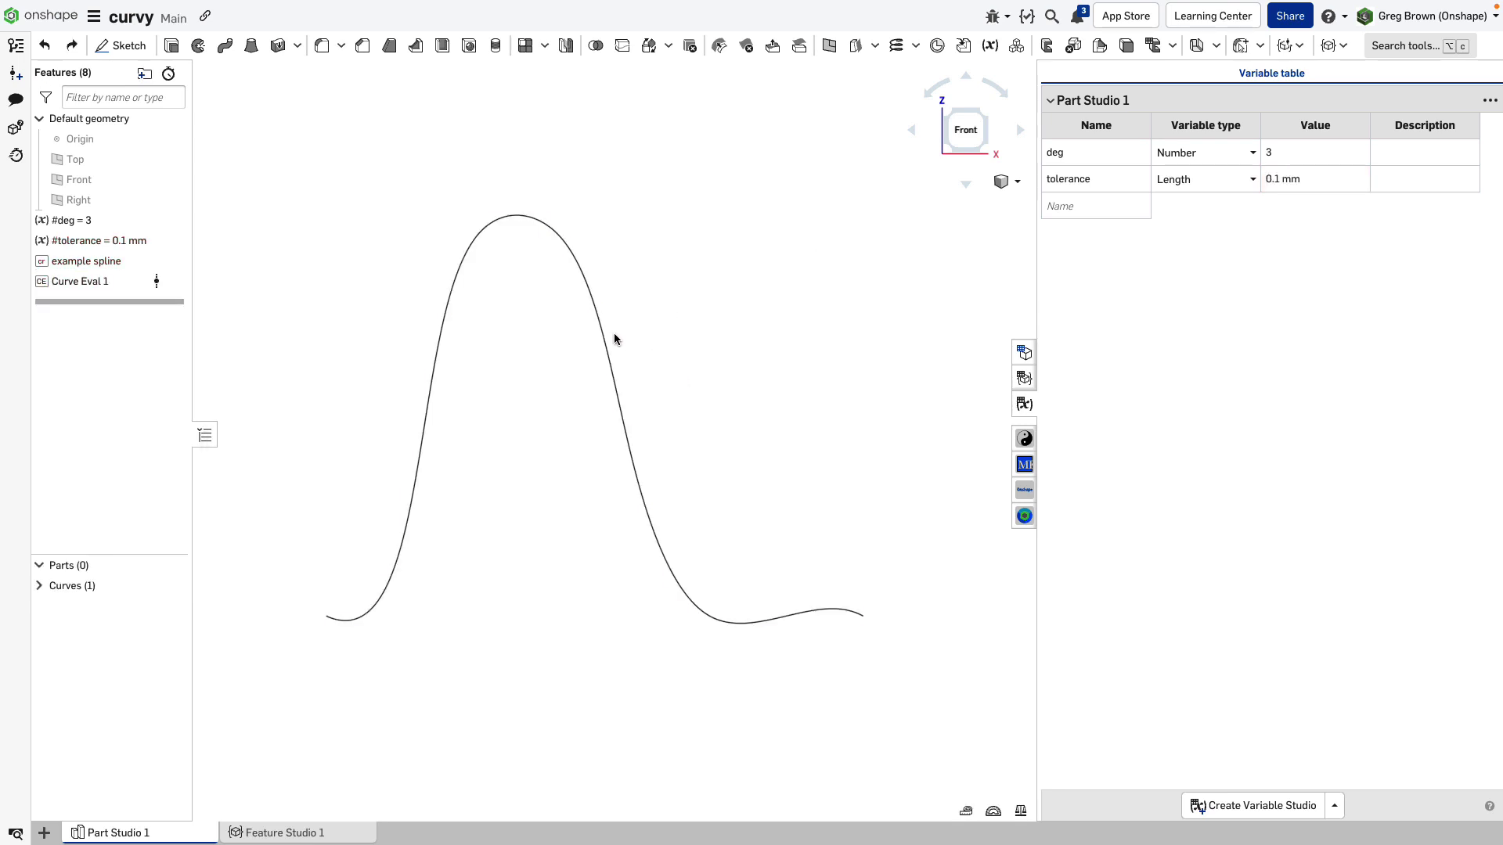
left_click(604, 327)
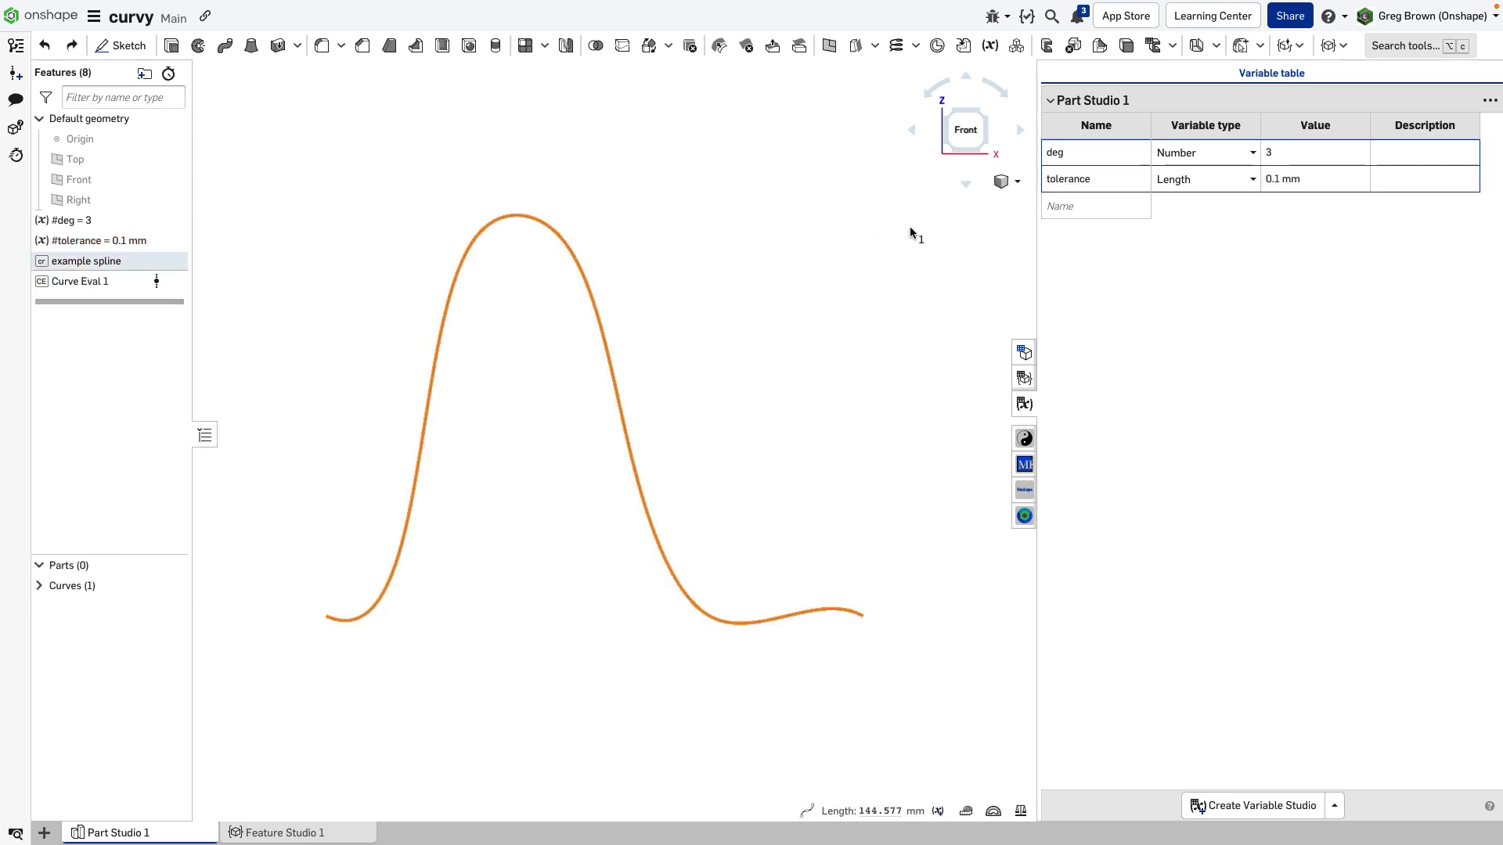
left_click(114, 282)
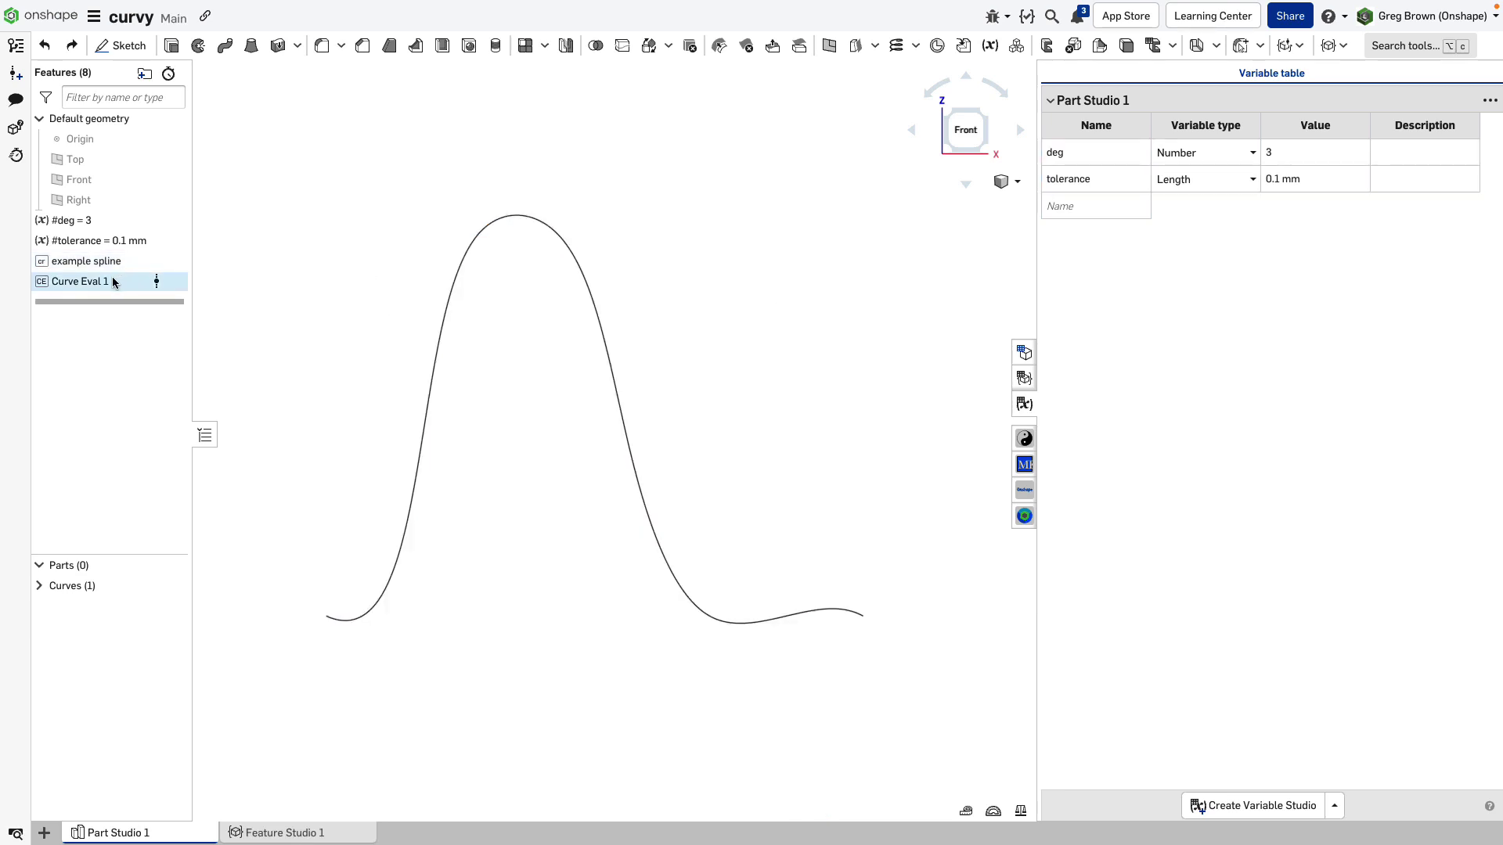
right_click(113, 282)
left_click(157, 312)
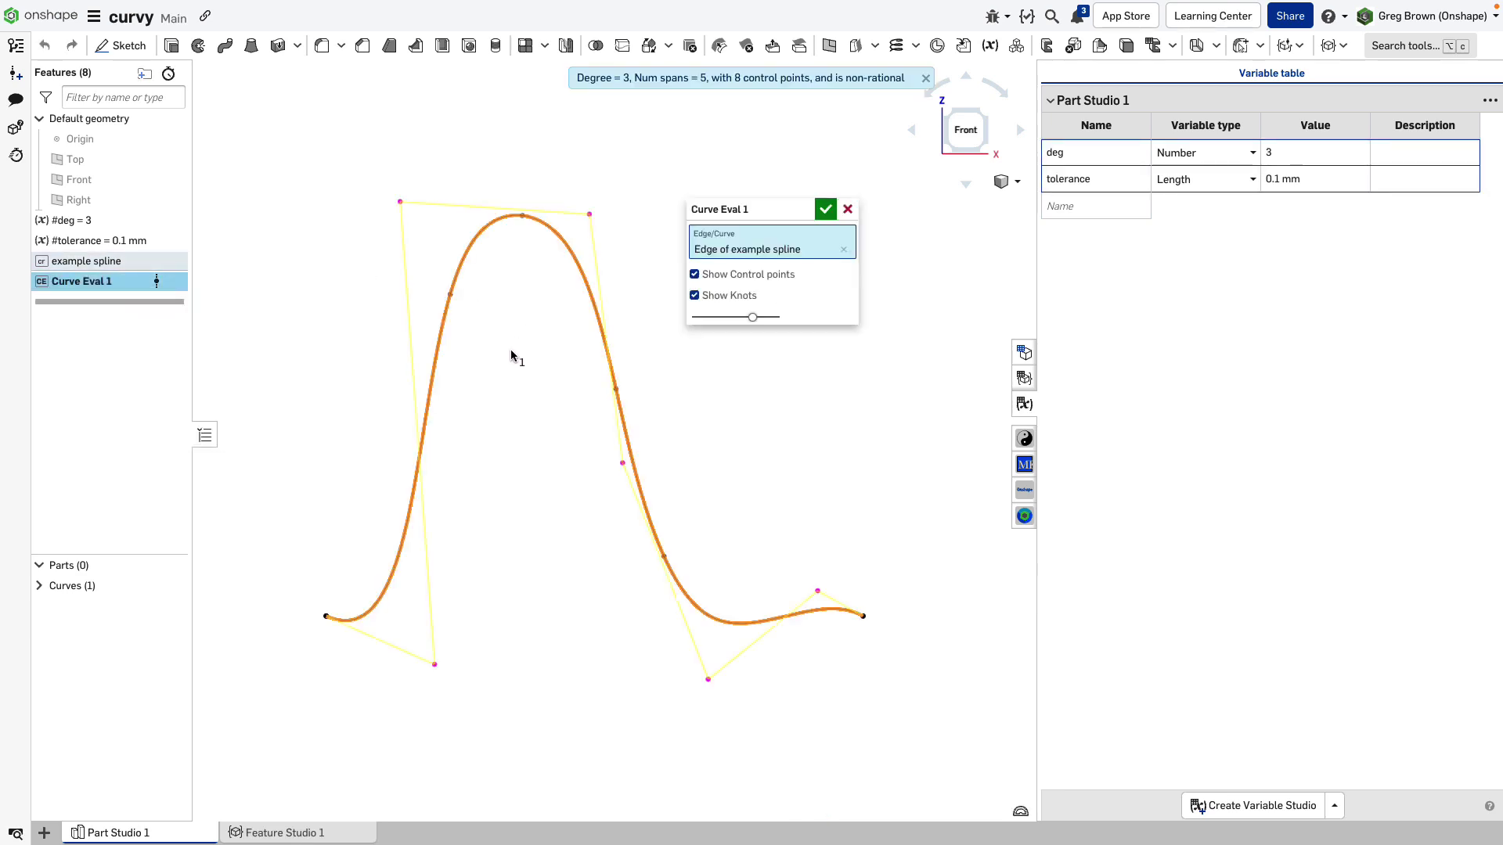
Briefly view curvature combs on the spline edge, then hide the control points
key("shift+c")
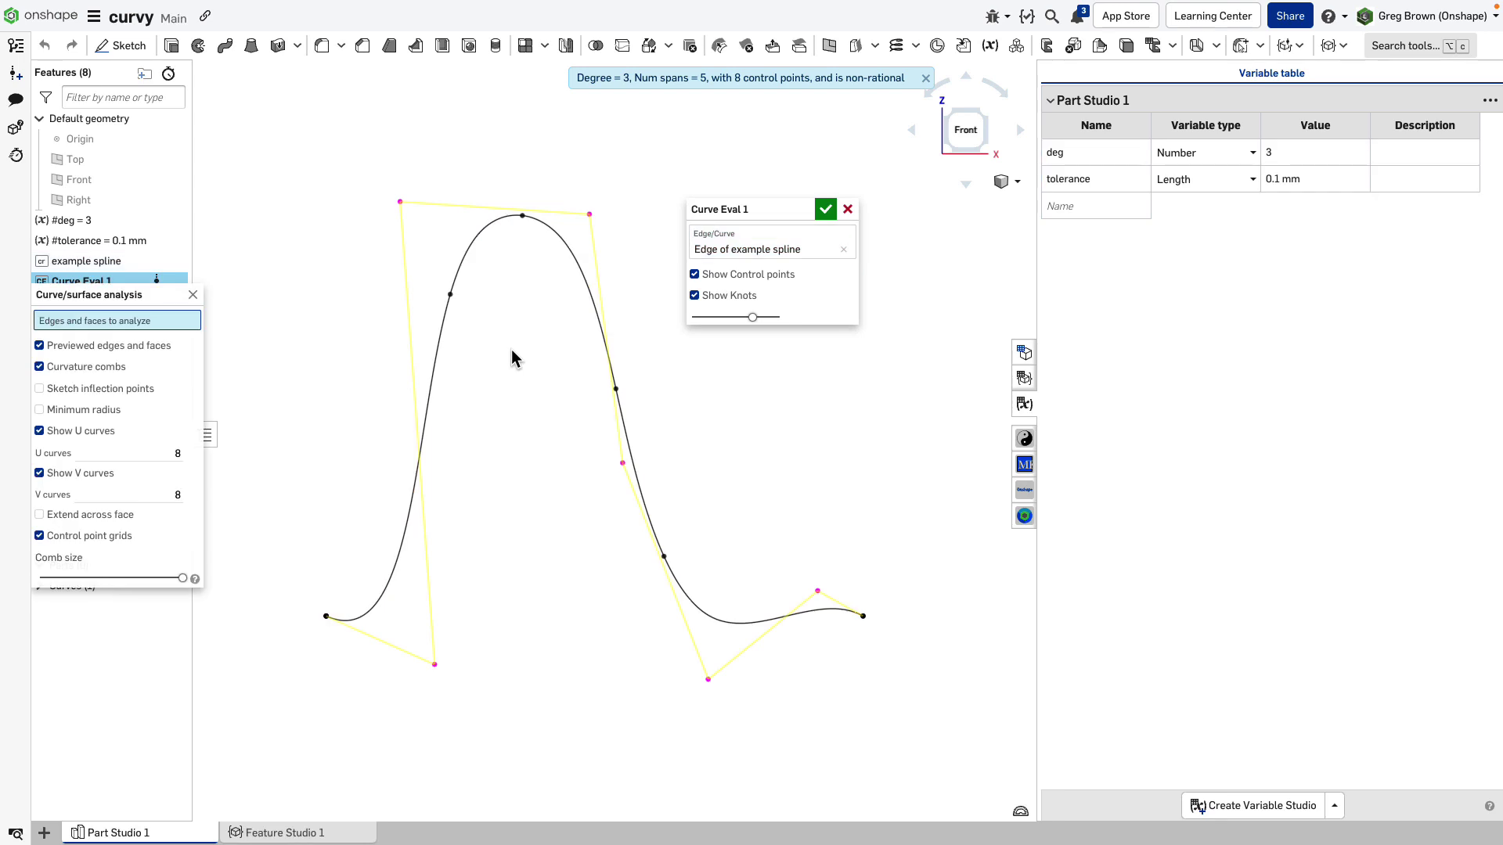
left_click(454, 280)
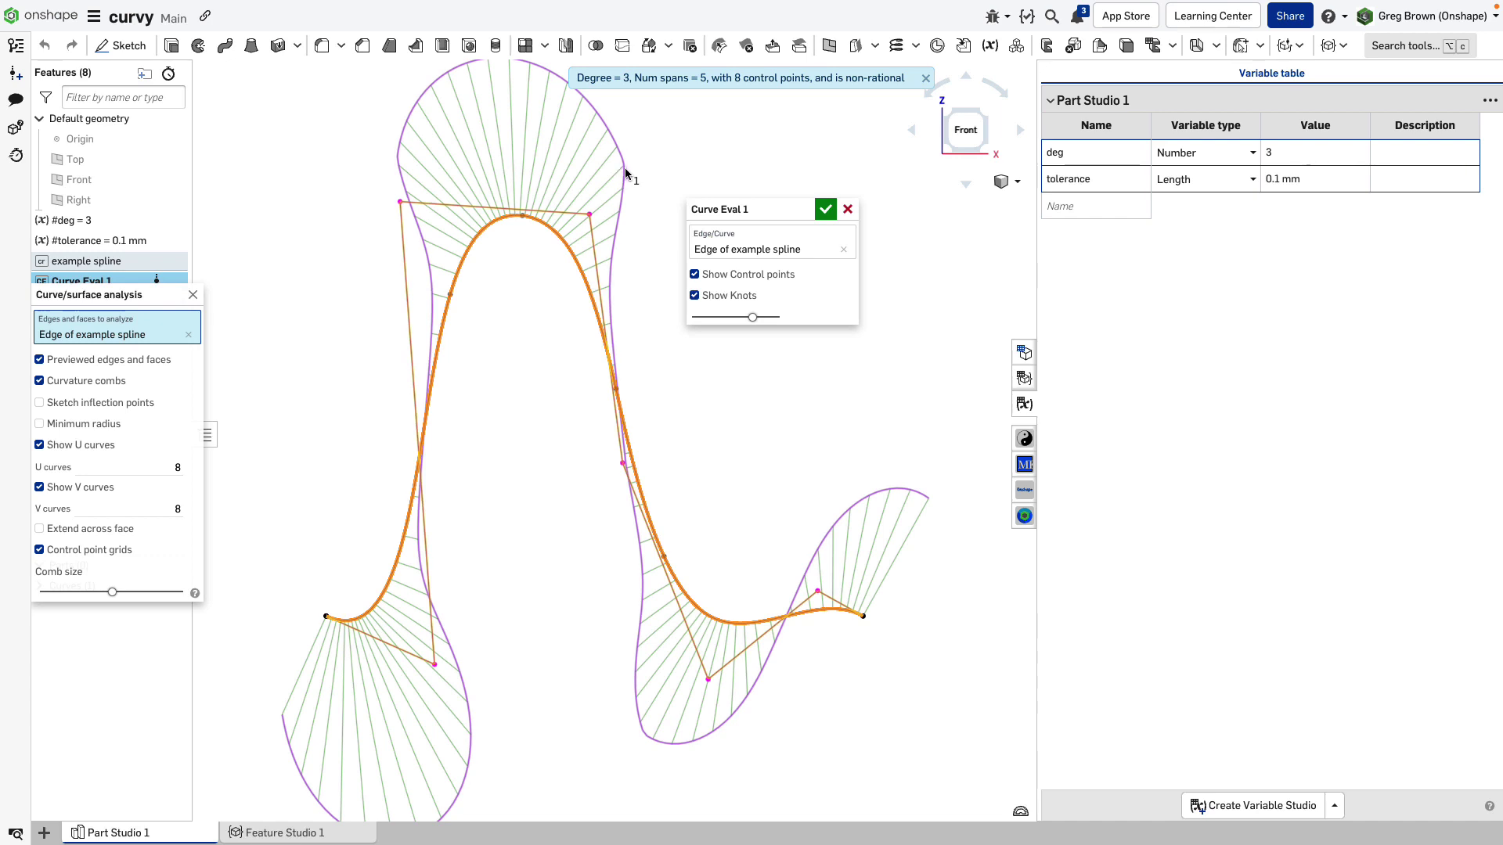
left_click(194, 296)
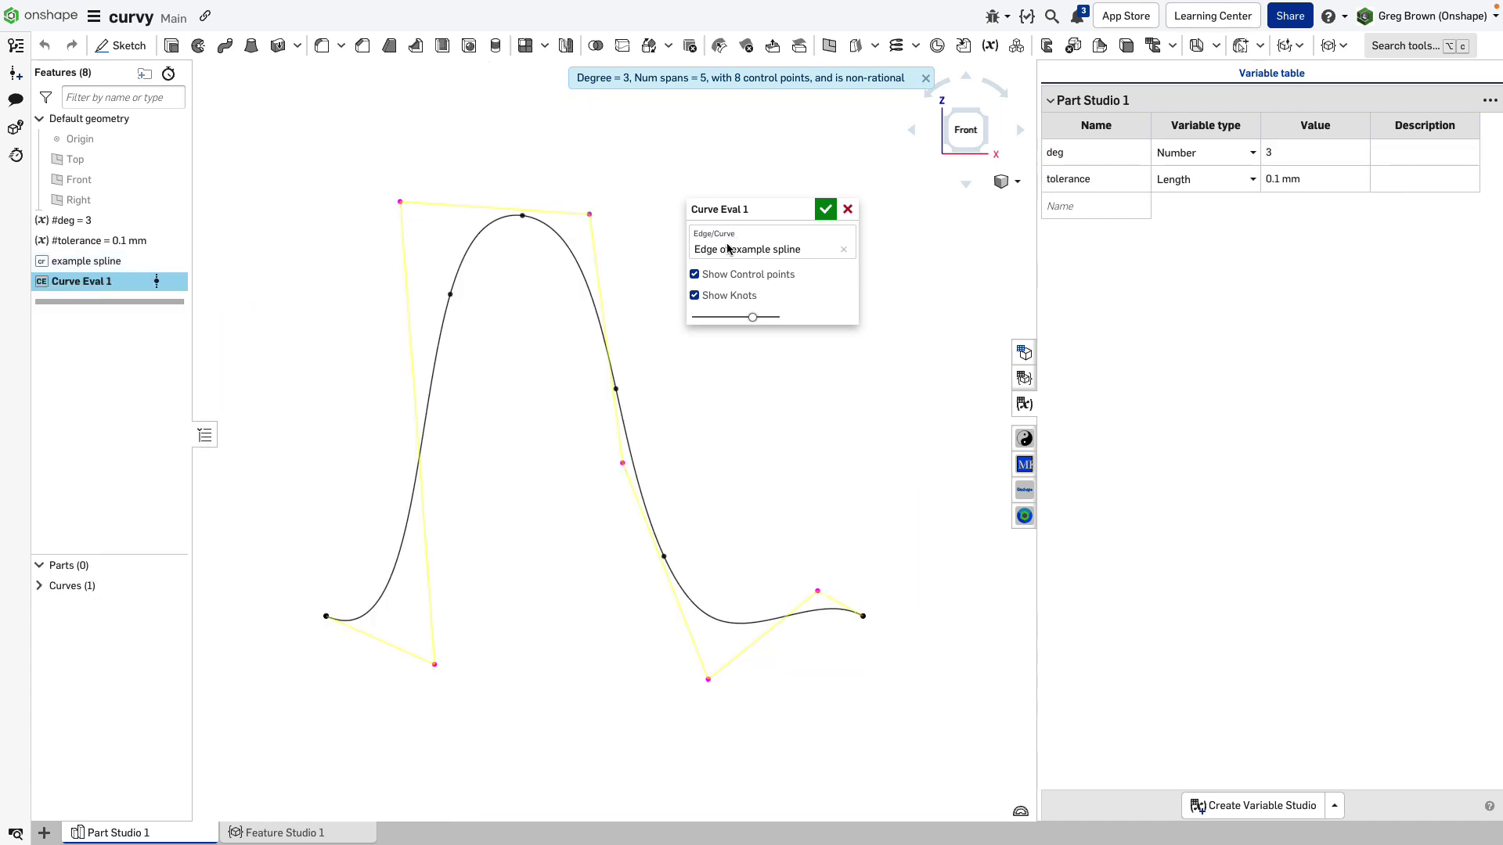
left_click(727, 280)
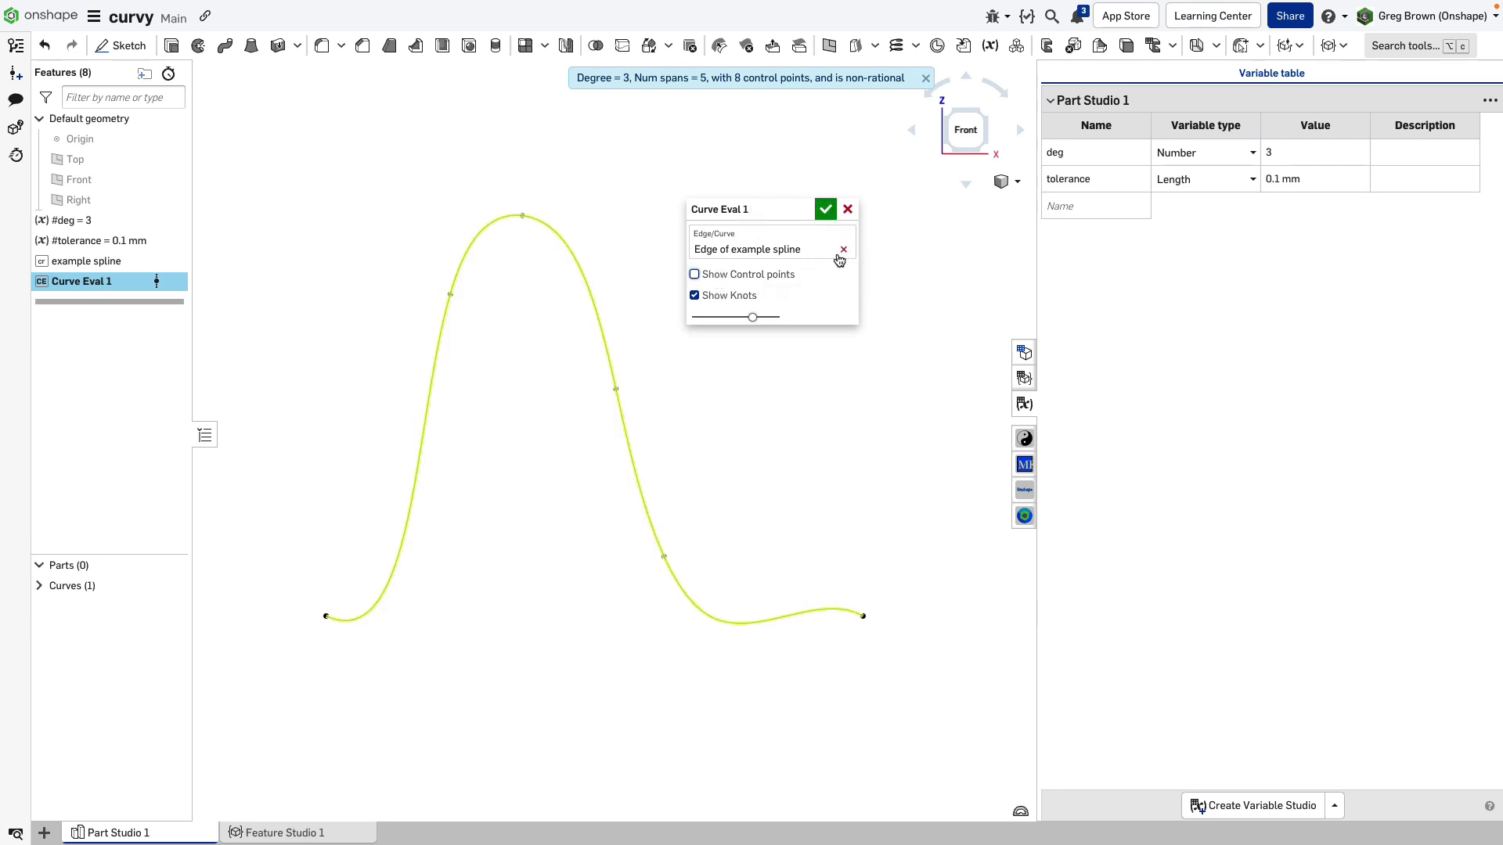
left_click(714, 303)
left_click(714, 302)
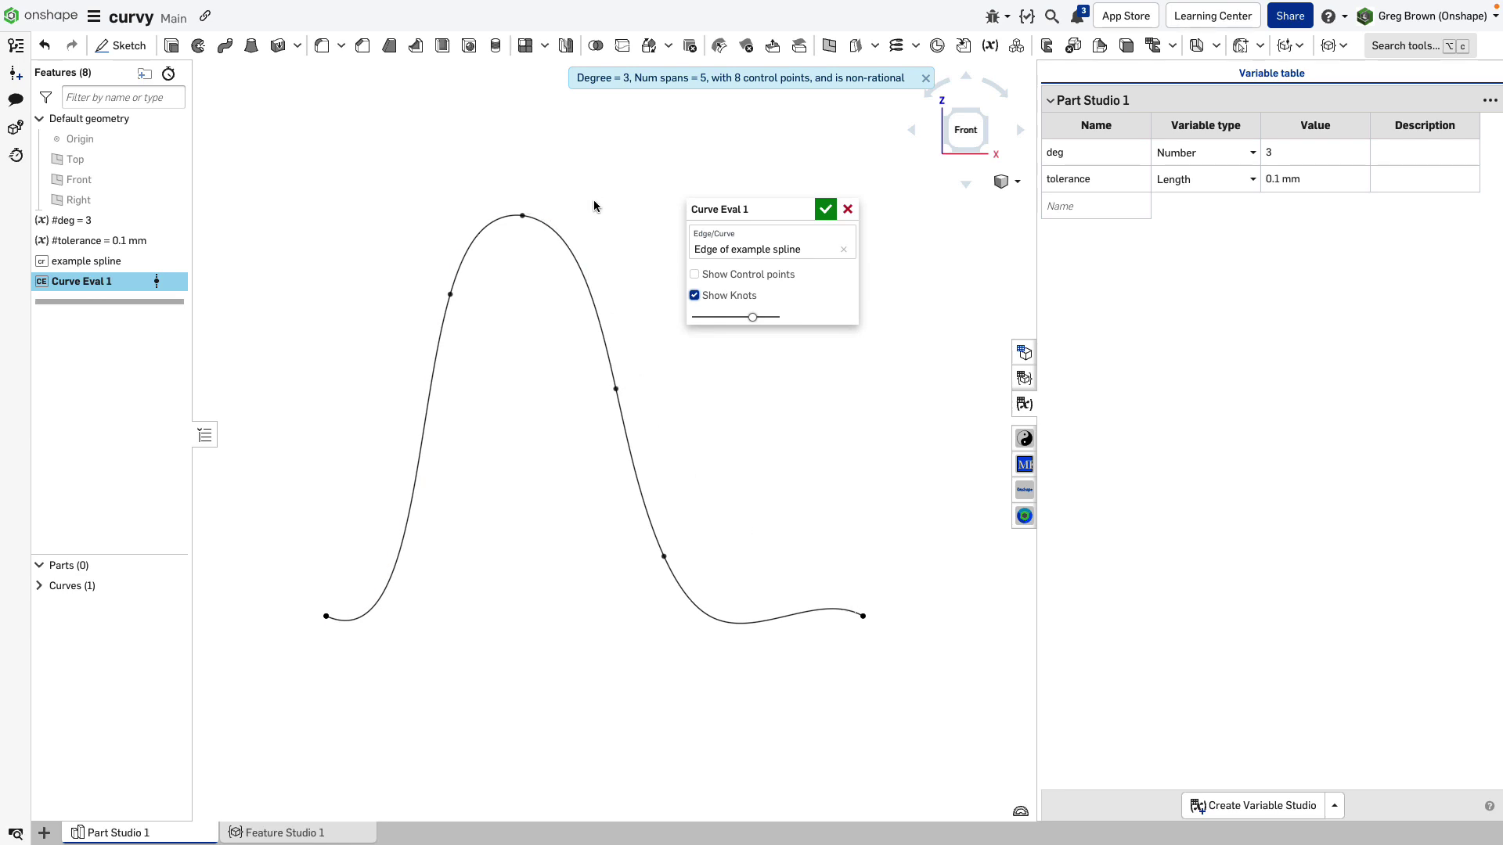
key("shift+c")
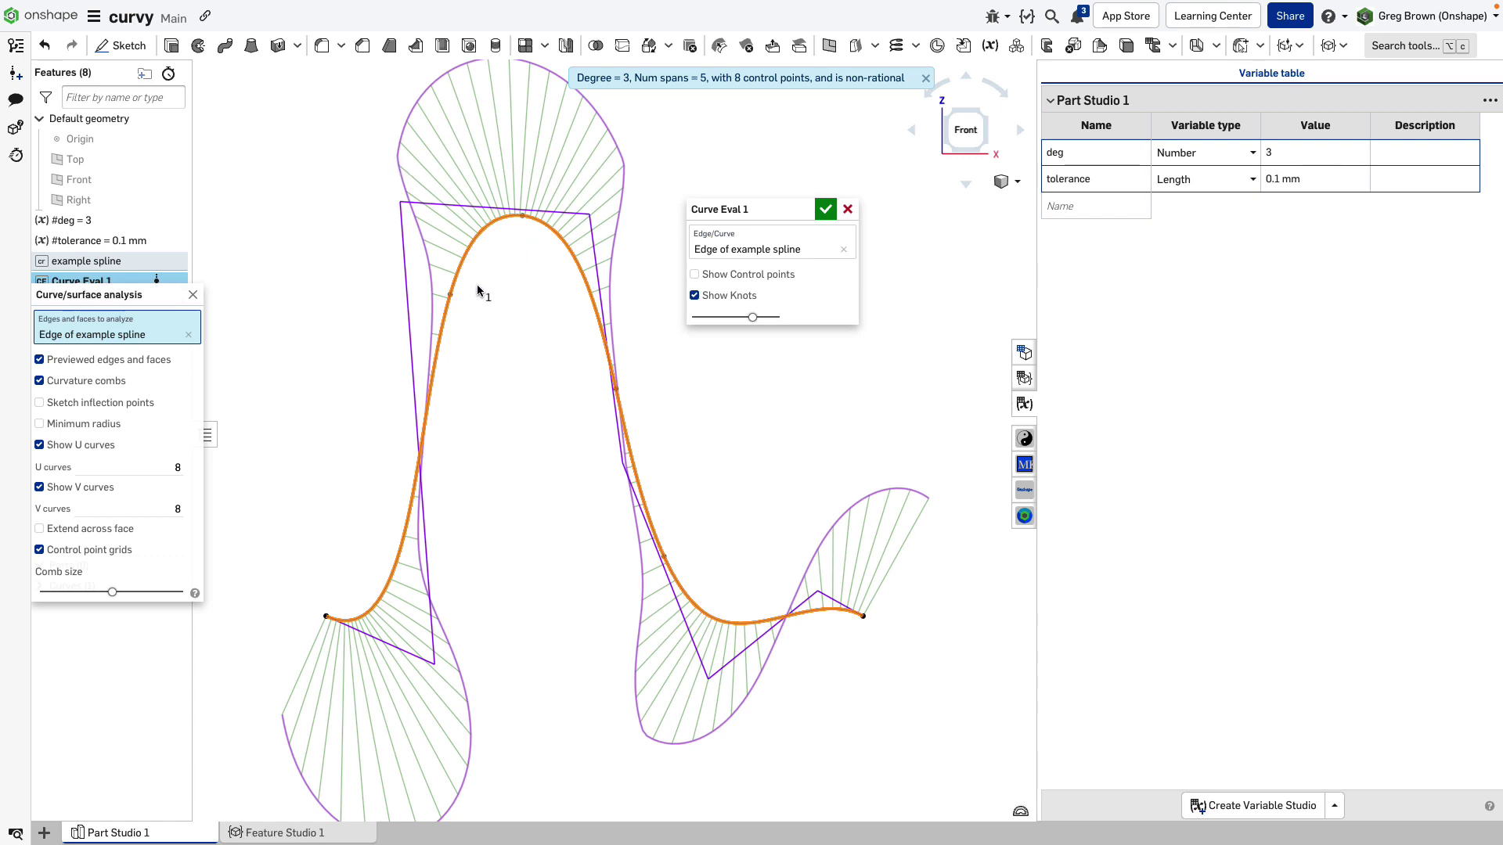
left_click(193, 296)
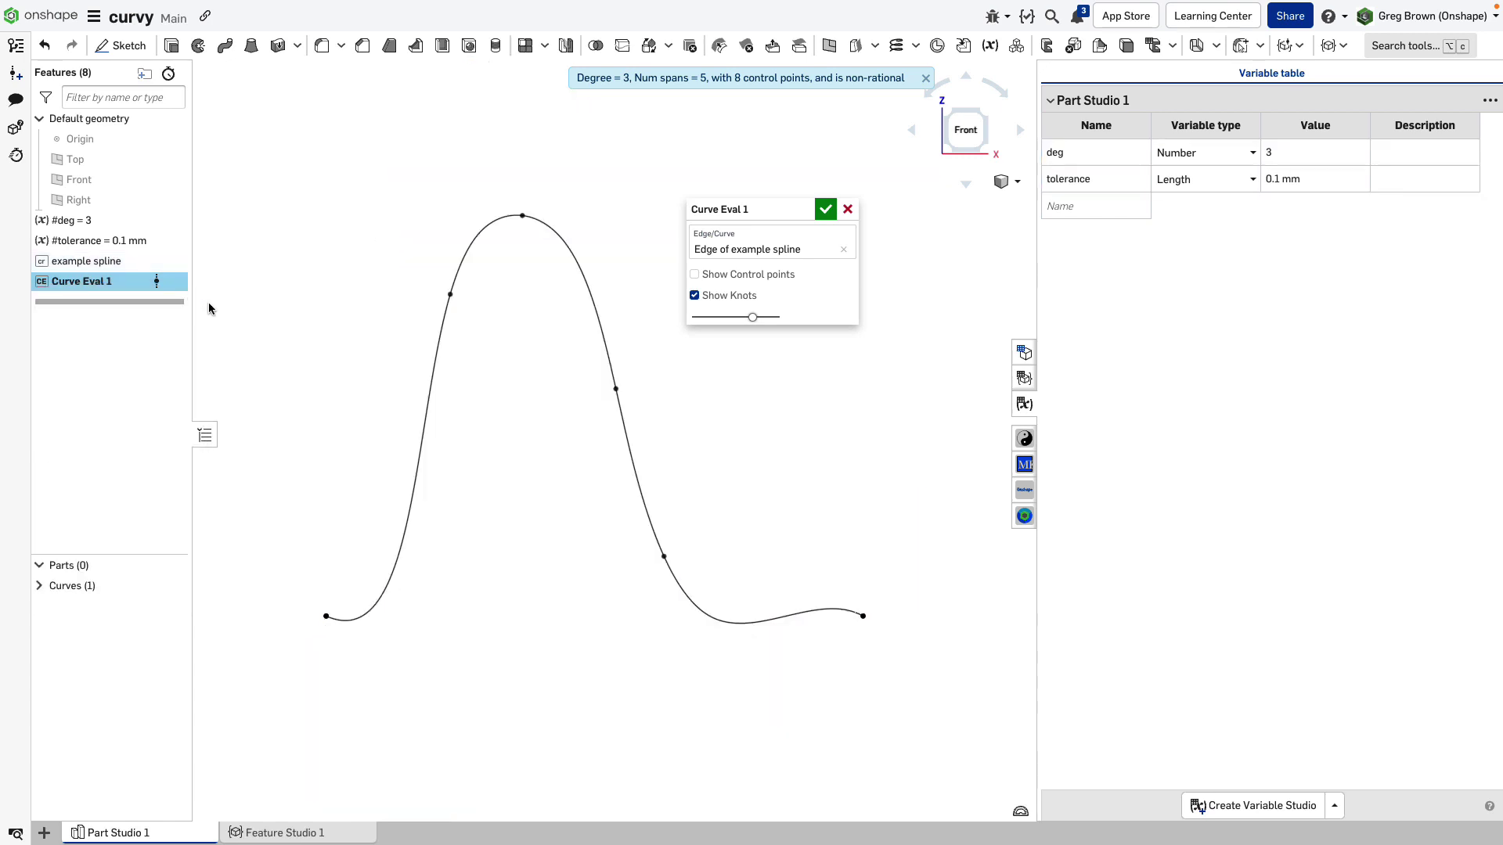
Set deg to 5, then to 7, giving a single-span degree-7 spline with 8 control points
left_click(1288, 154)
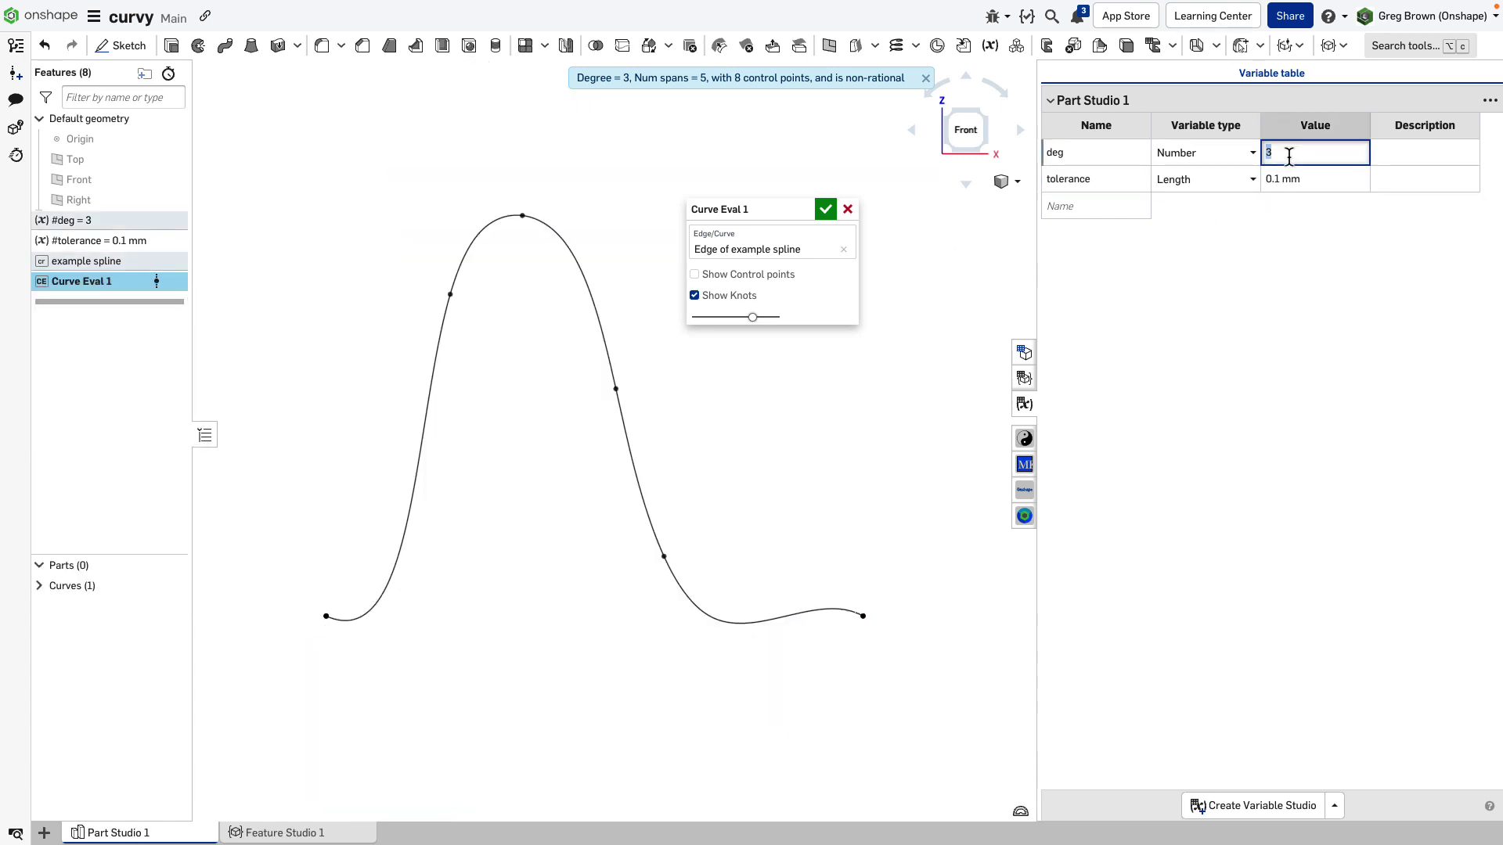
type("5")
key("Return")
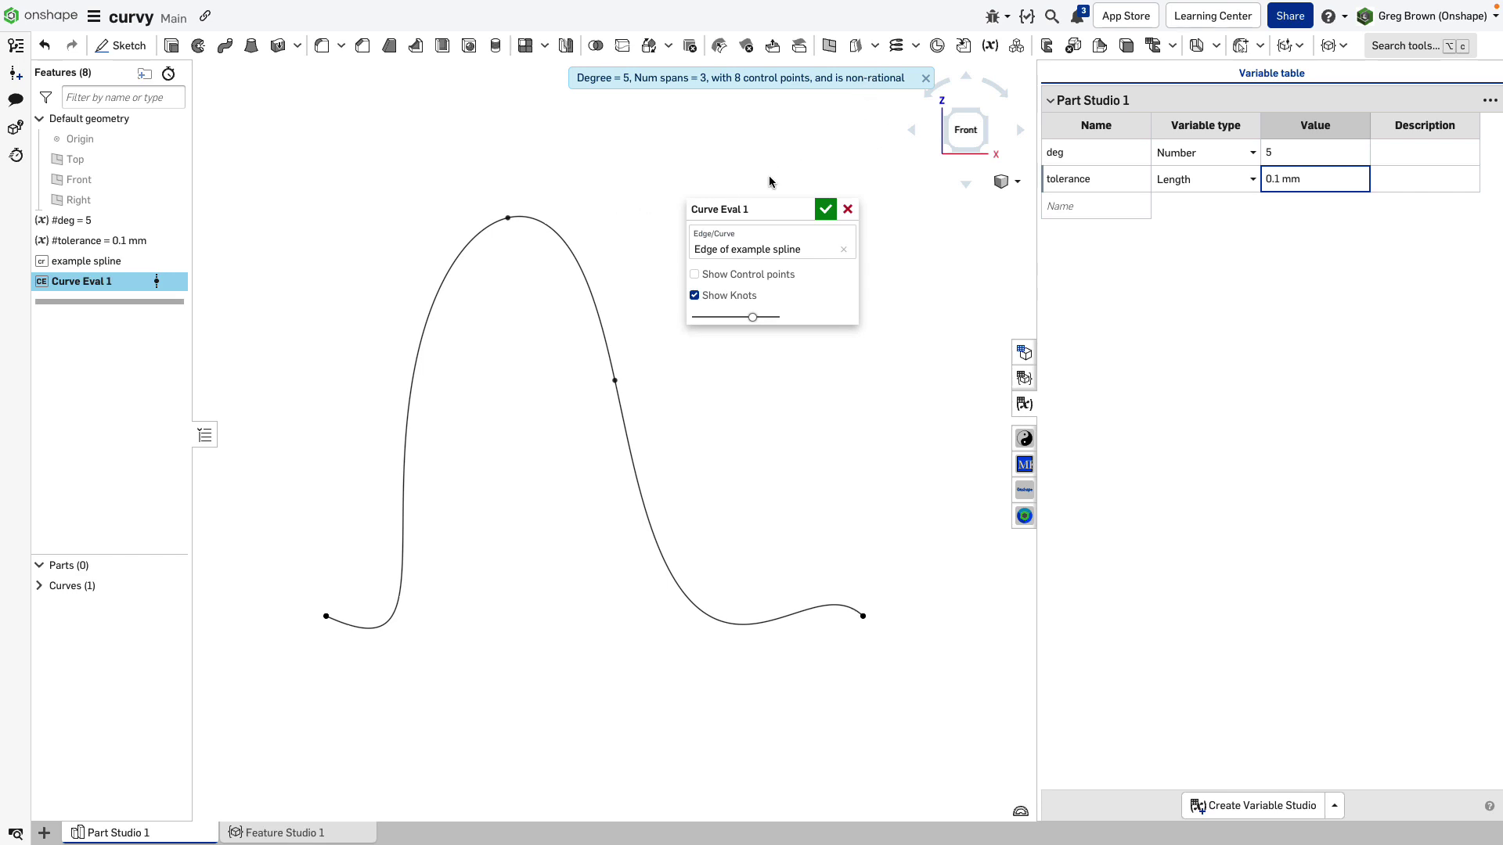
left_click(1274, 153)
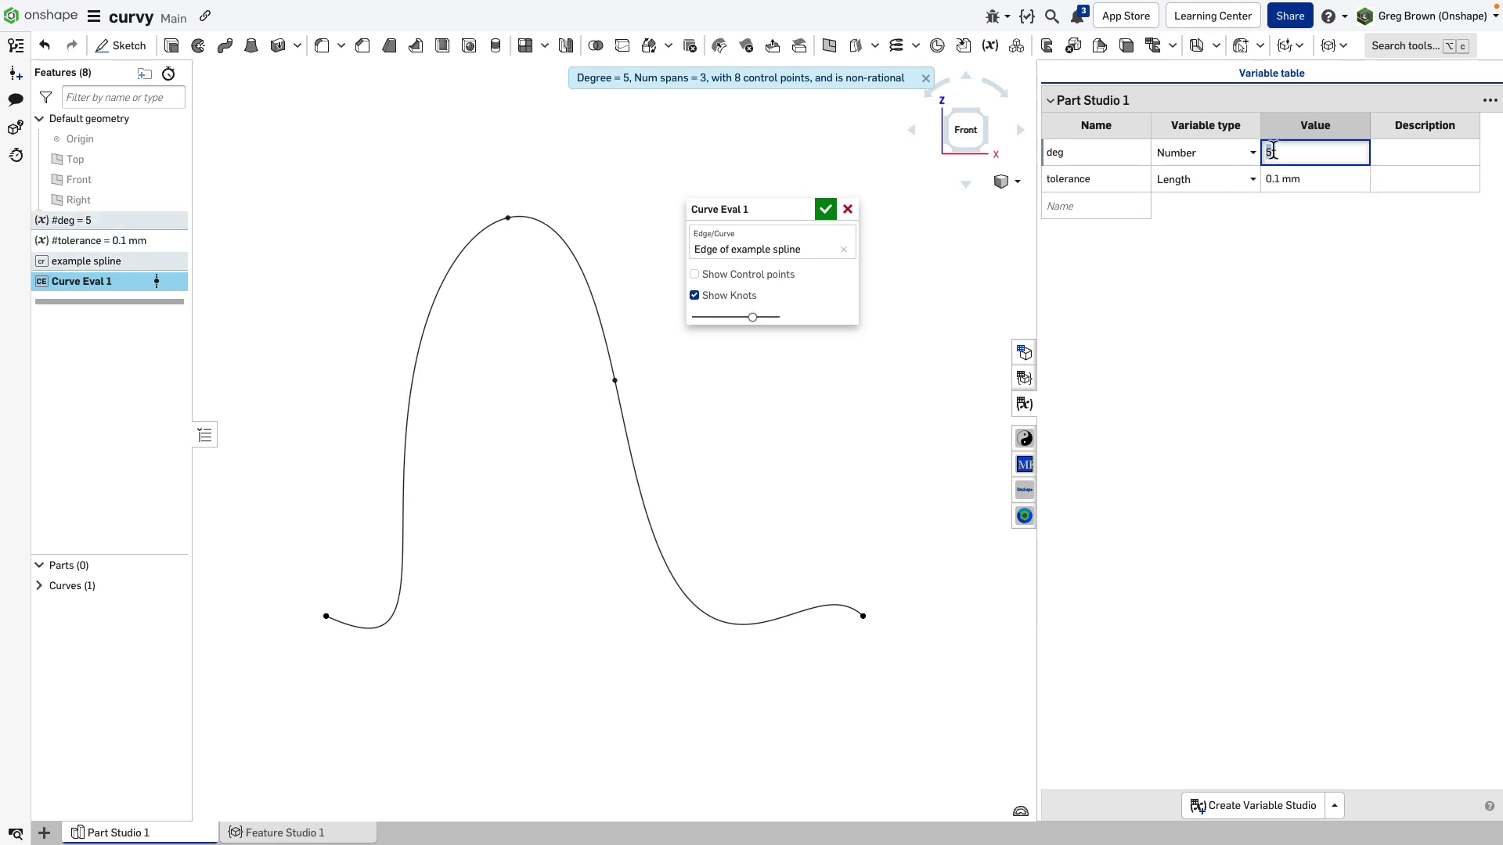
type("7")
key("Return")
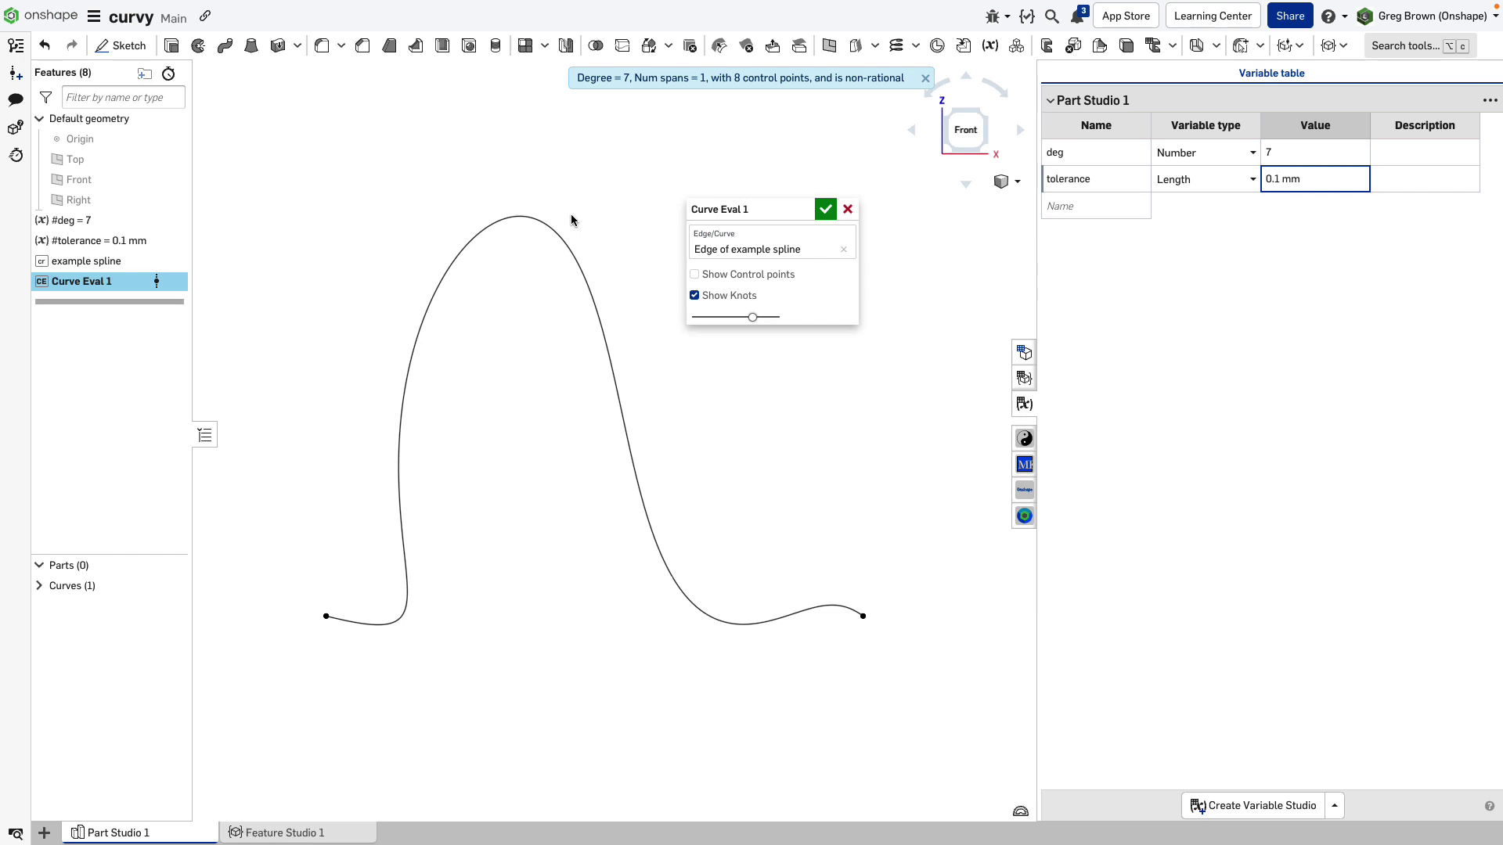
Show the degree-7 spline's control points and accept Curve Eval 1
left_click(694, 274)
scroll(475, 472, "down", 10)
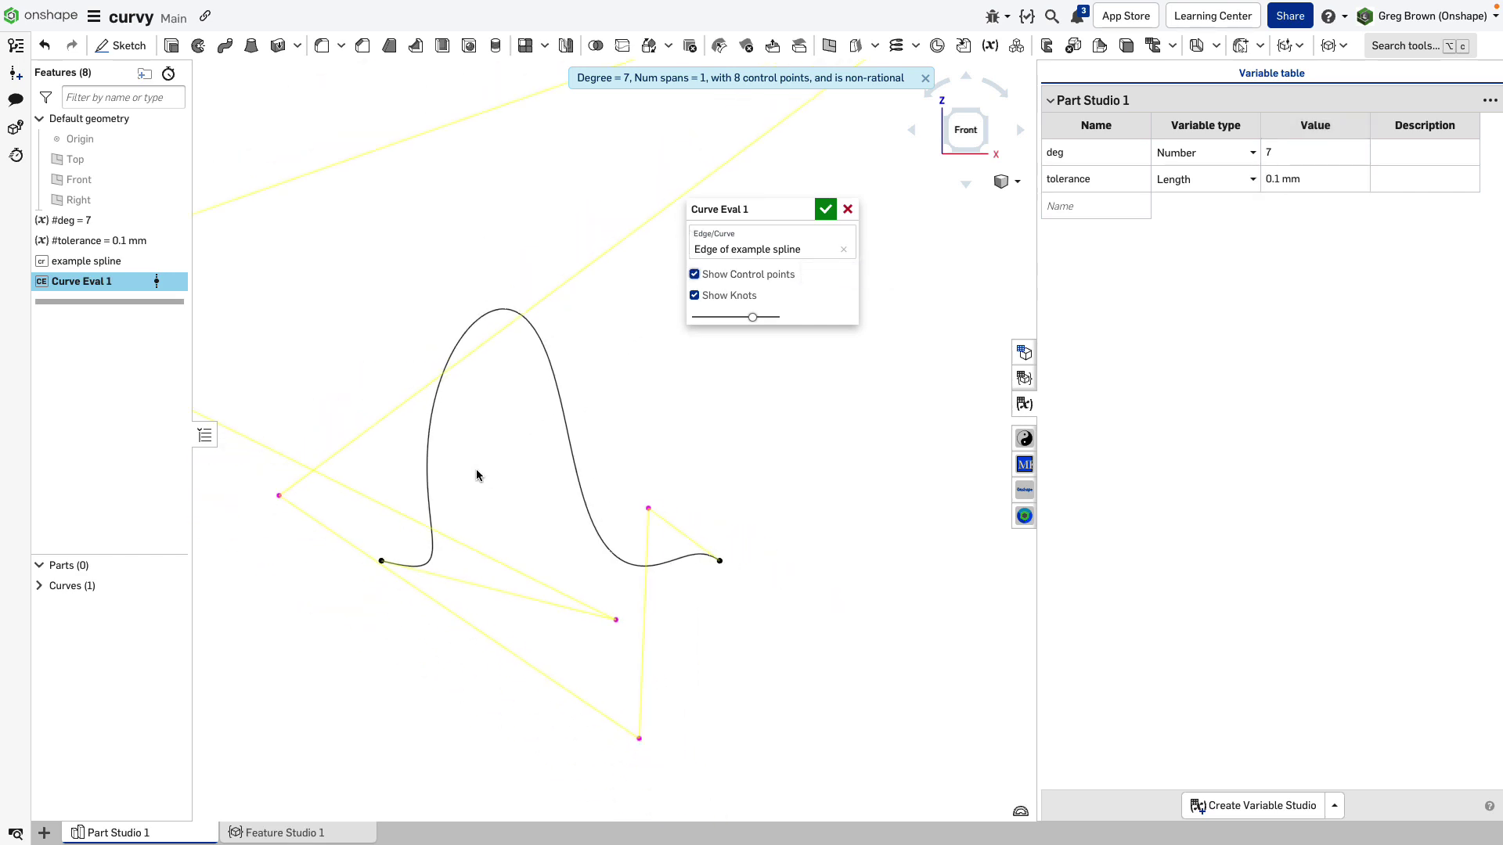
scroll(517, 474, "down", 1)
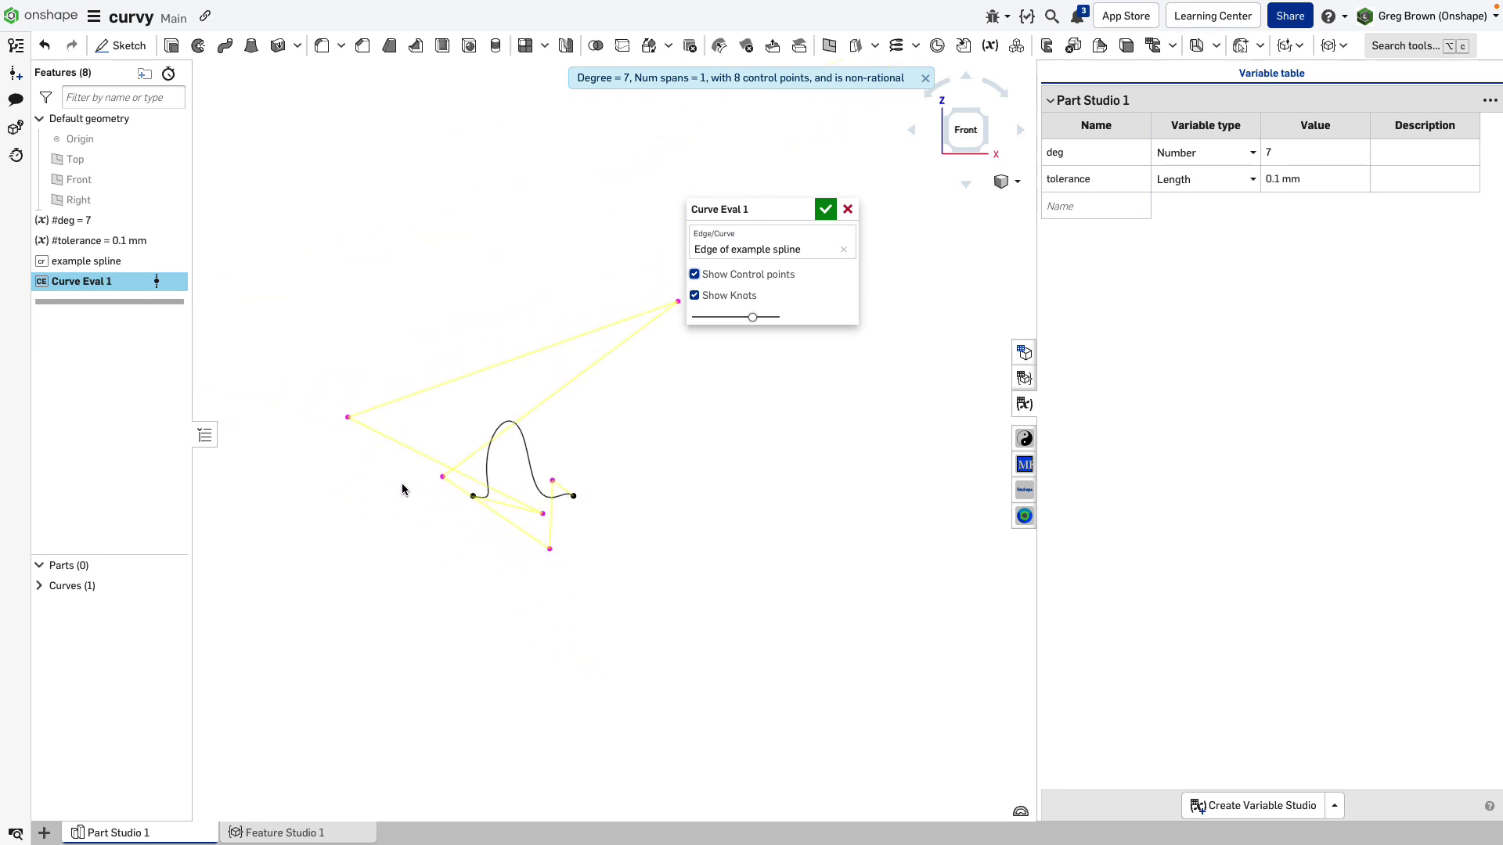
scroll(597, 440, "up", 5)
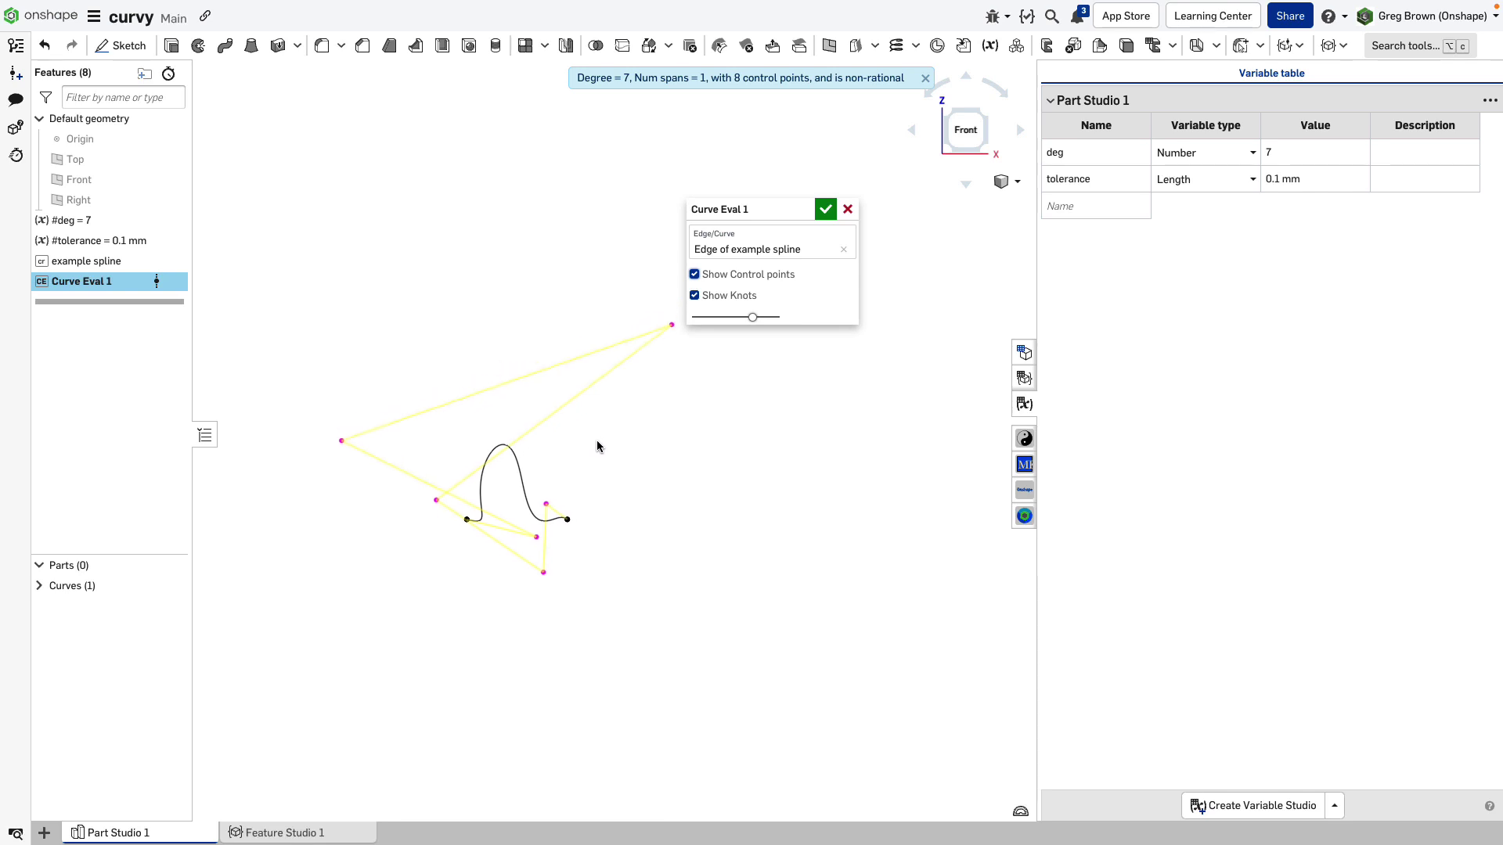
scroll(511, 527, "up", 1)
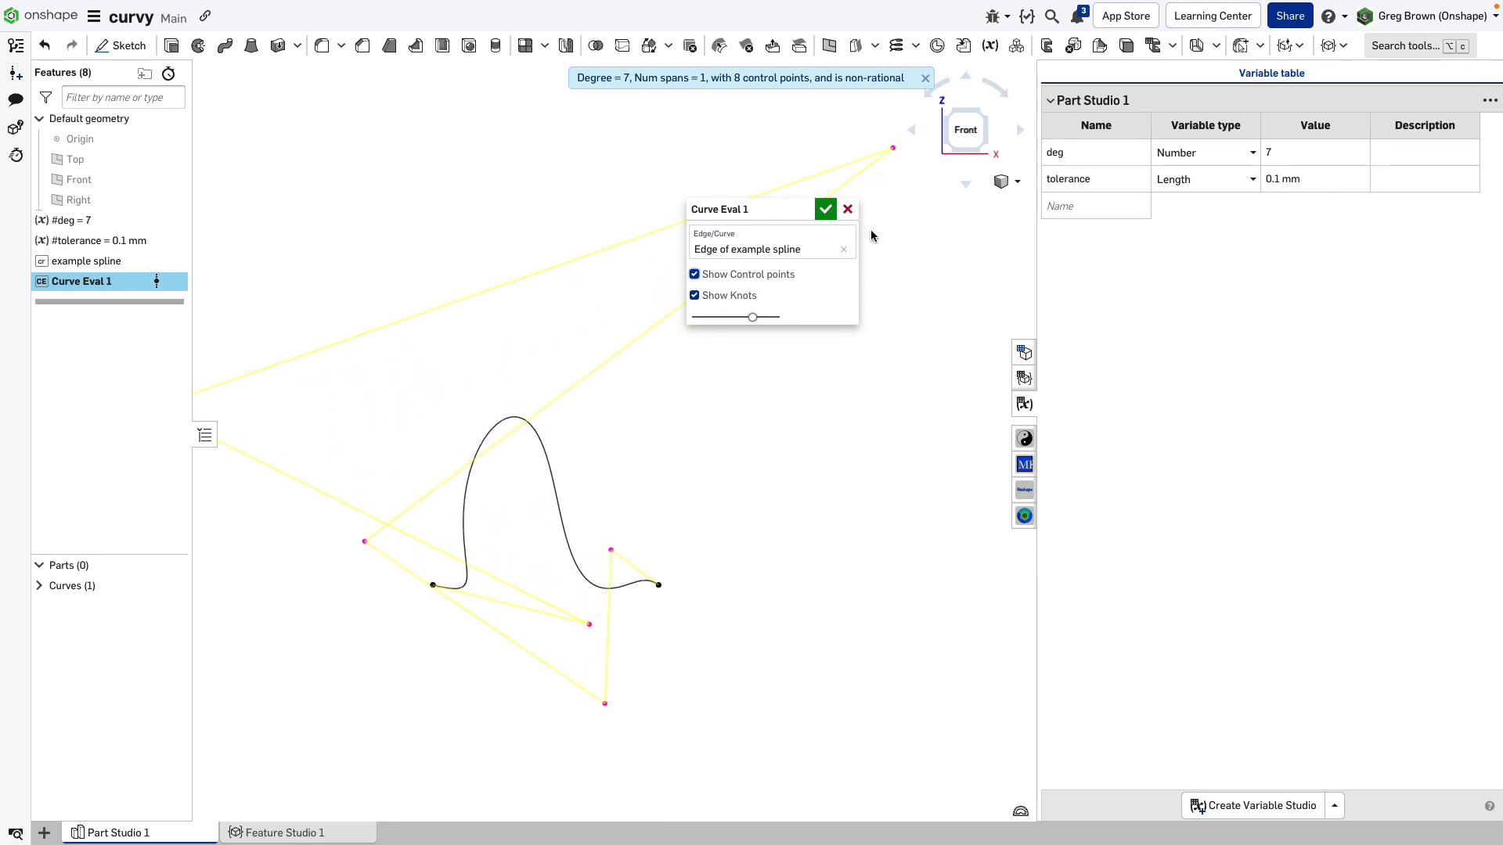
left_click(827, 210)
Start a new sketch on the Front plane
scroll(511, 558, "up", 3)
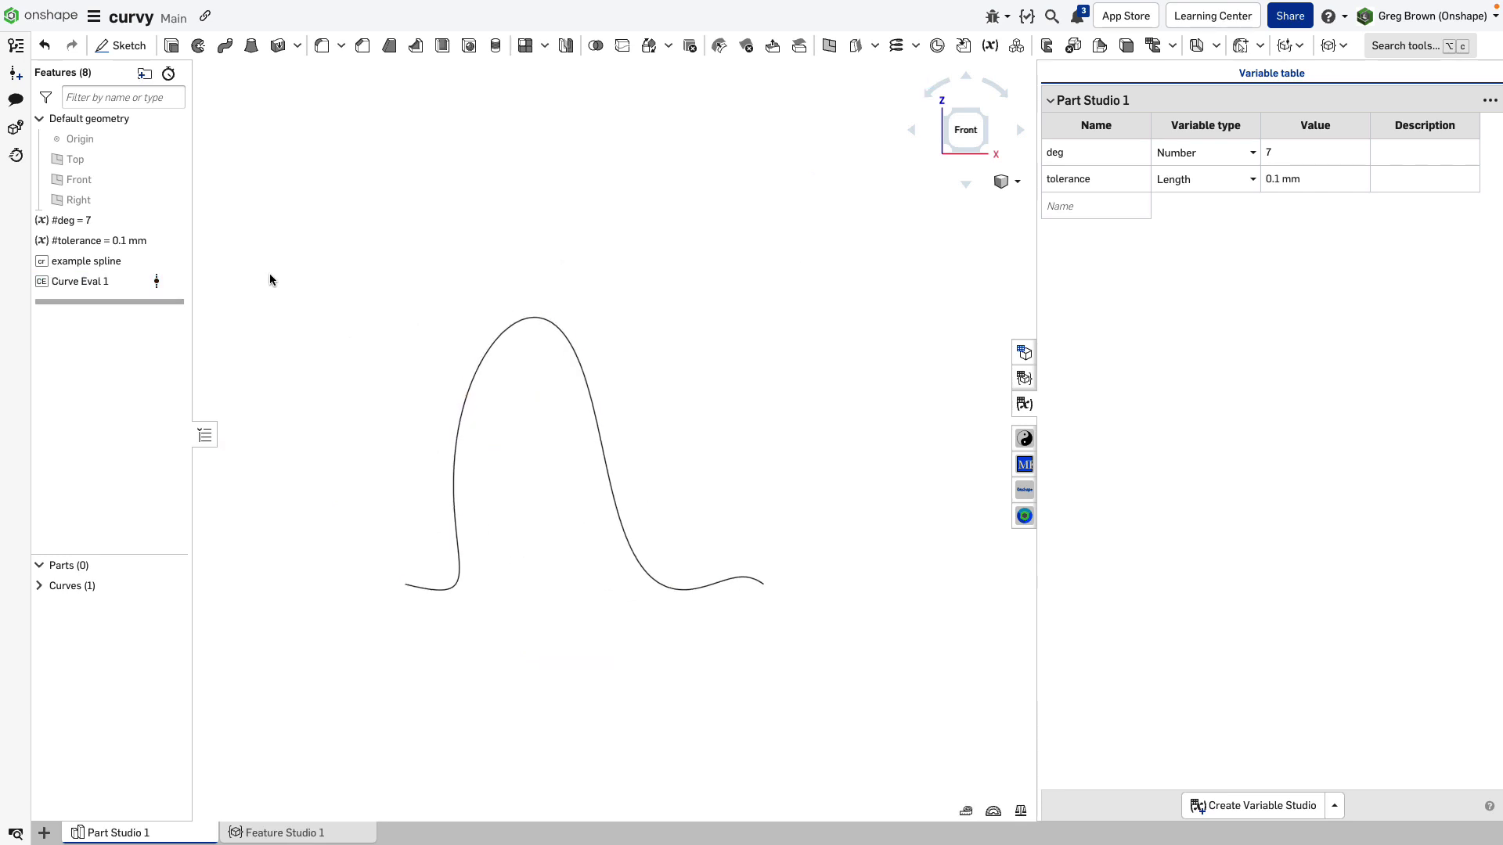
left_click(97, 179)
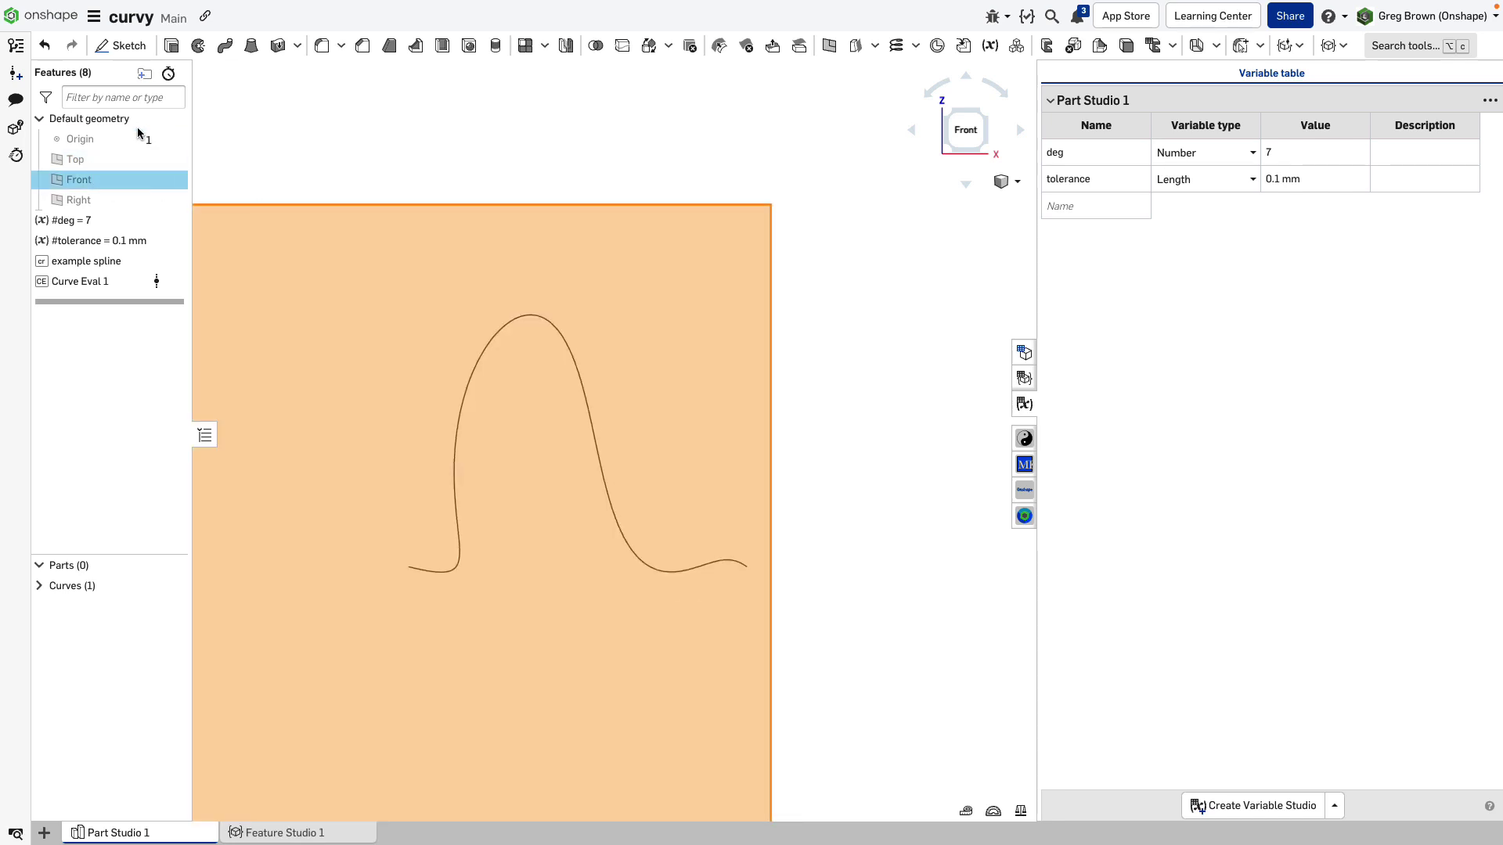
left_click(122, 46)
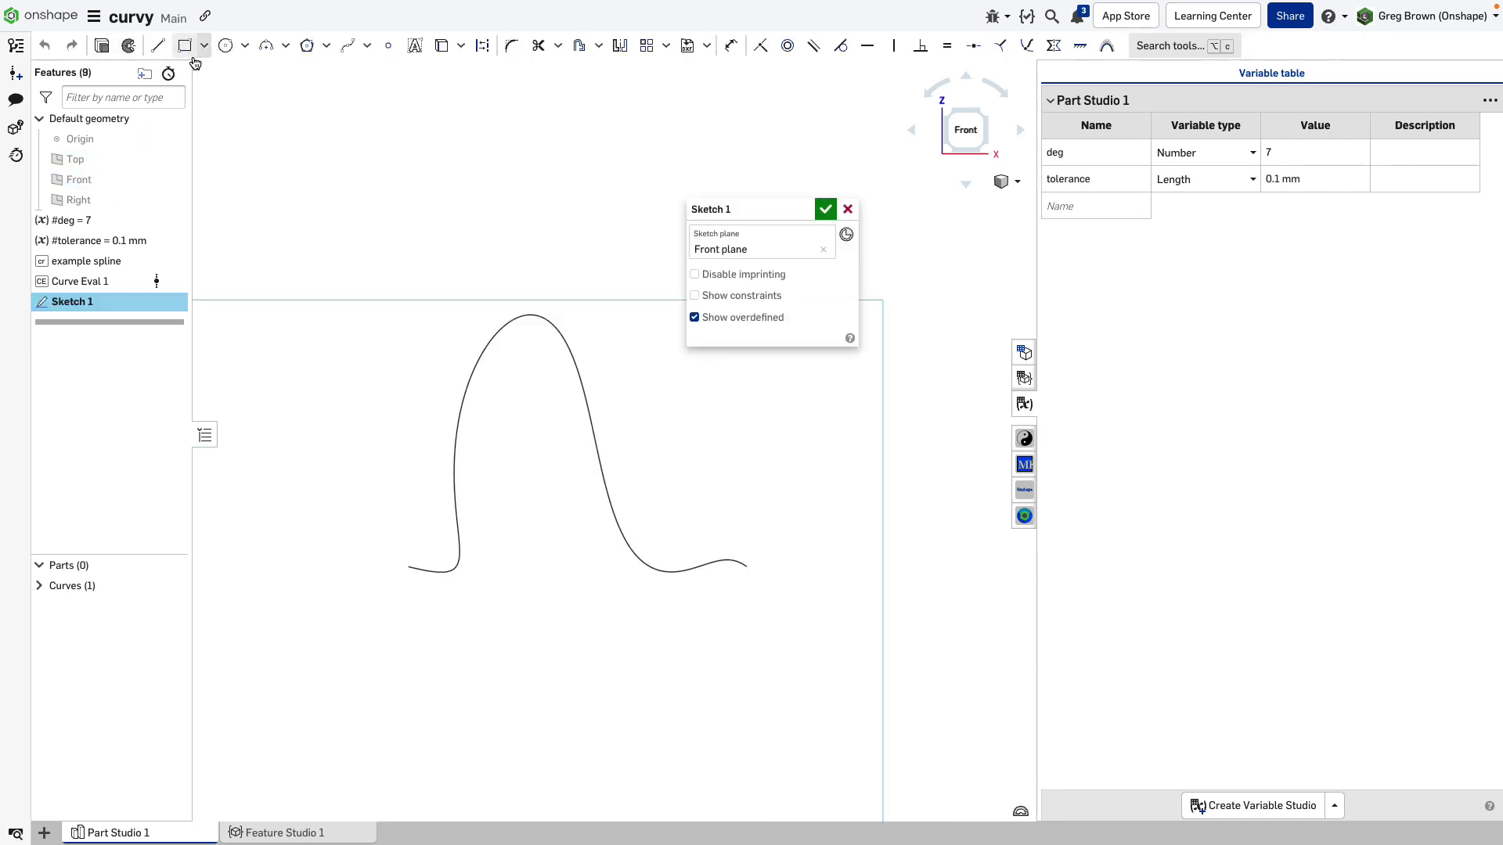
Switch the spline tool to its Bezier variant
left_click(345, 48)
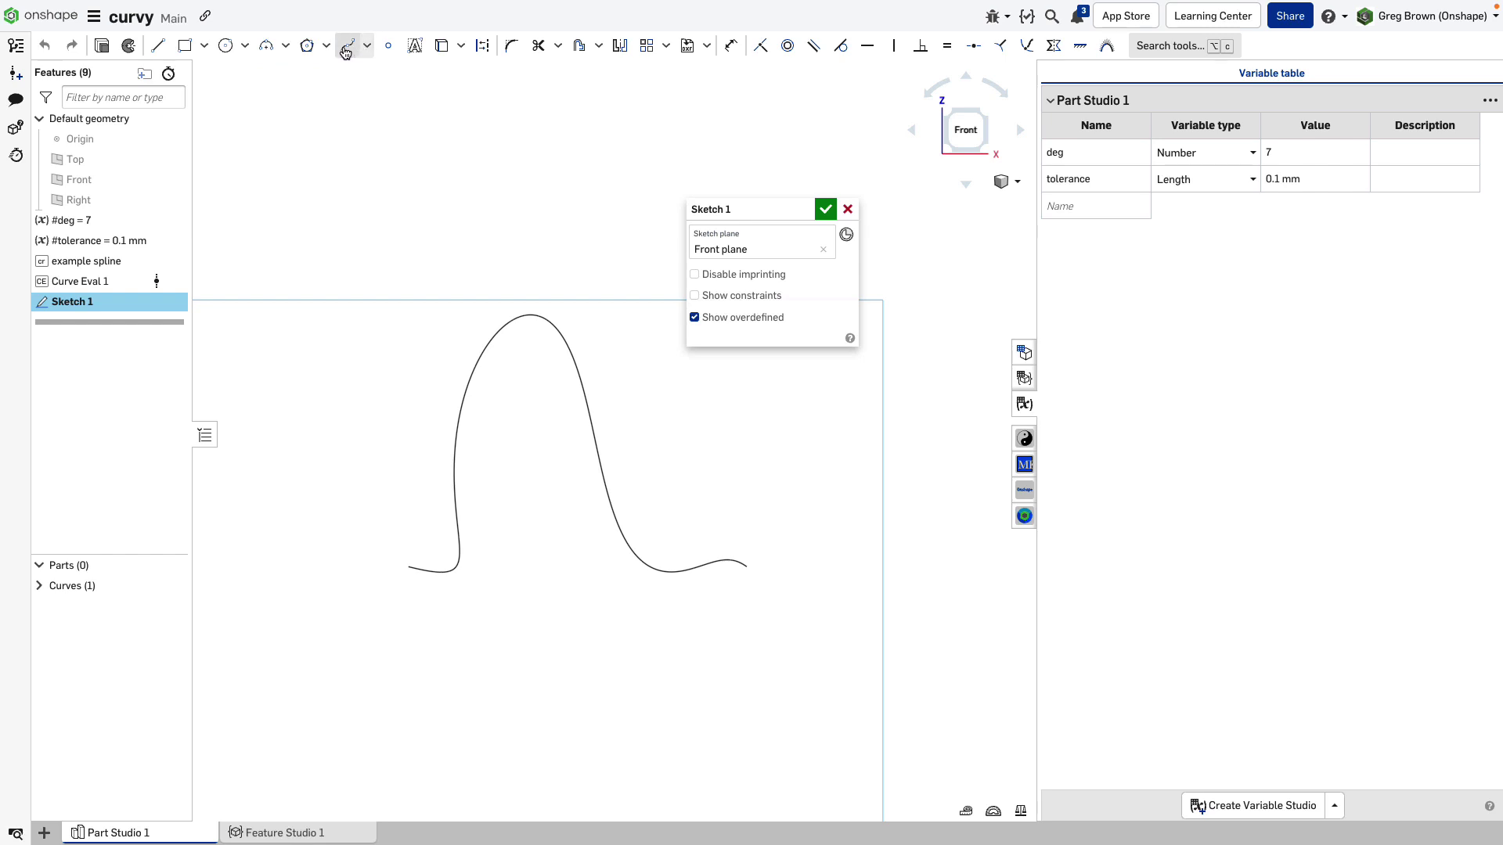
left_click(367, 47)
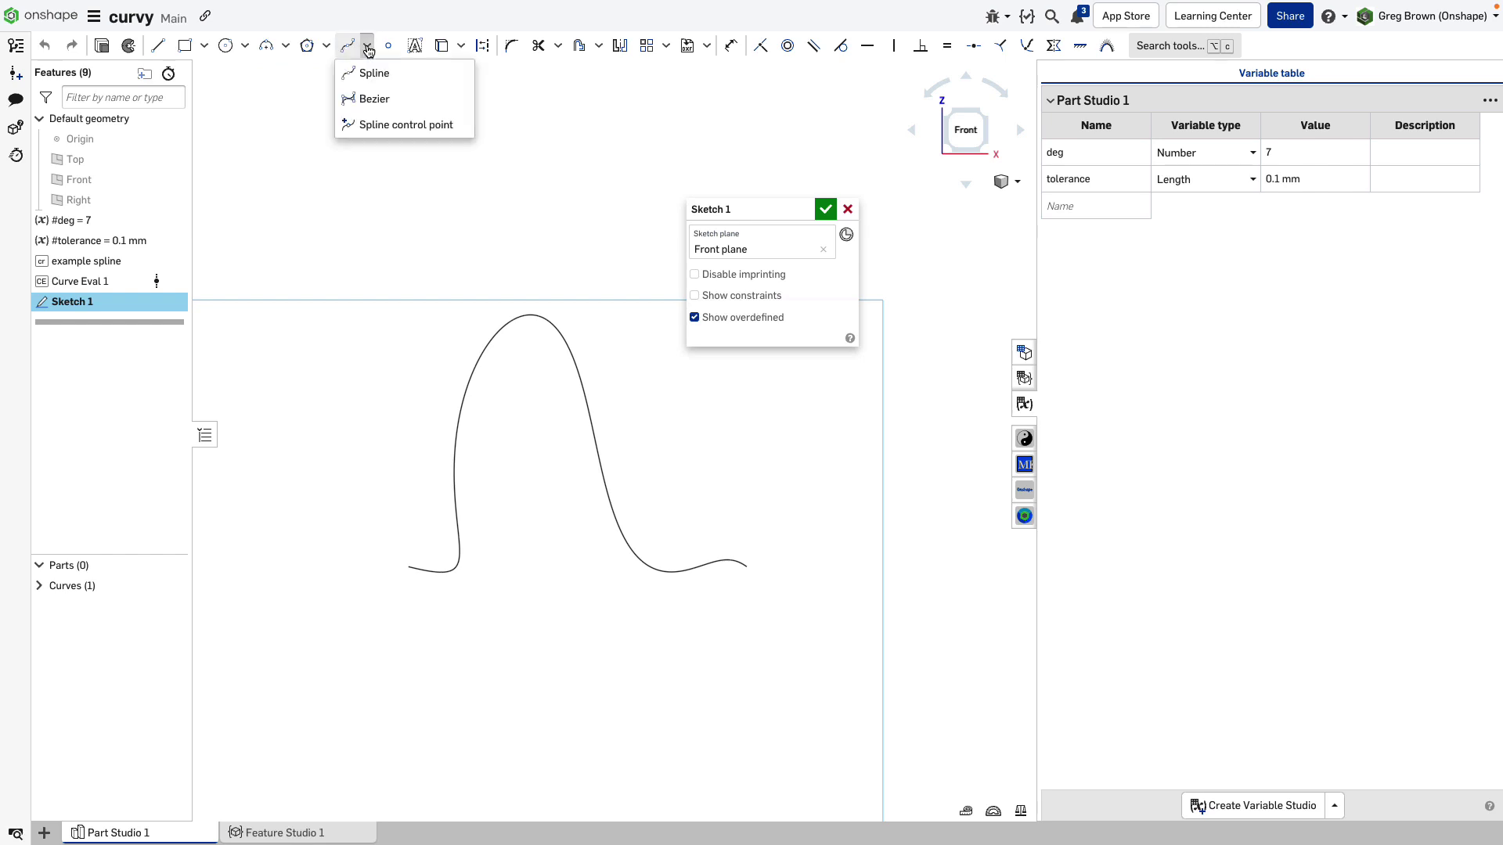
left_click(406, 100)
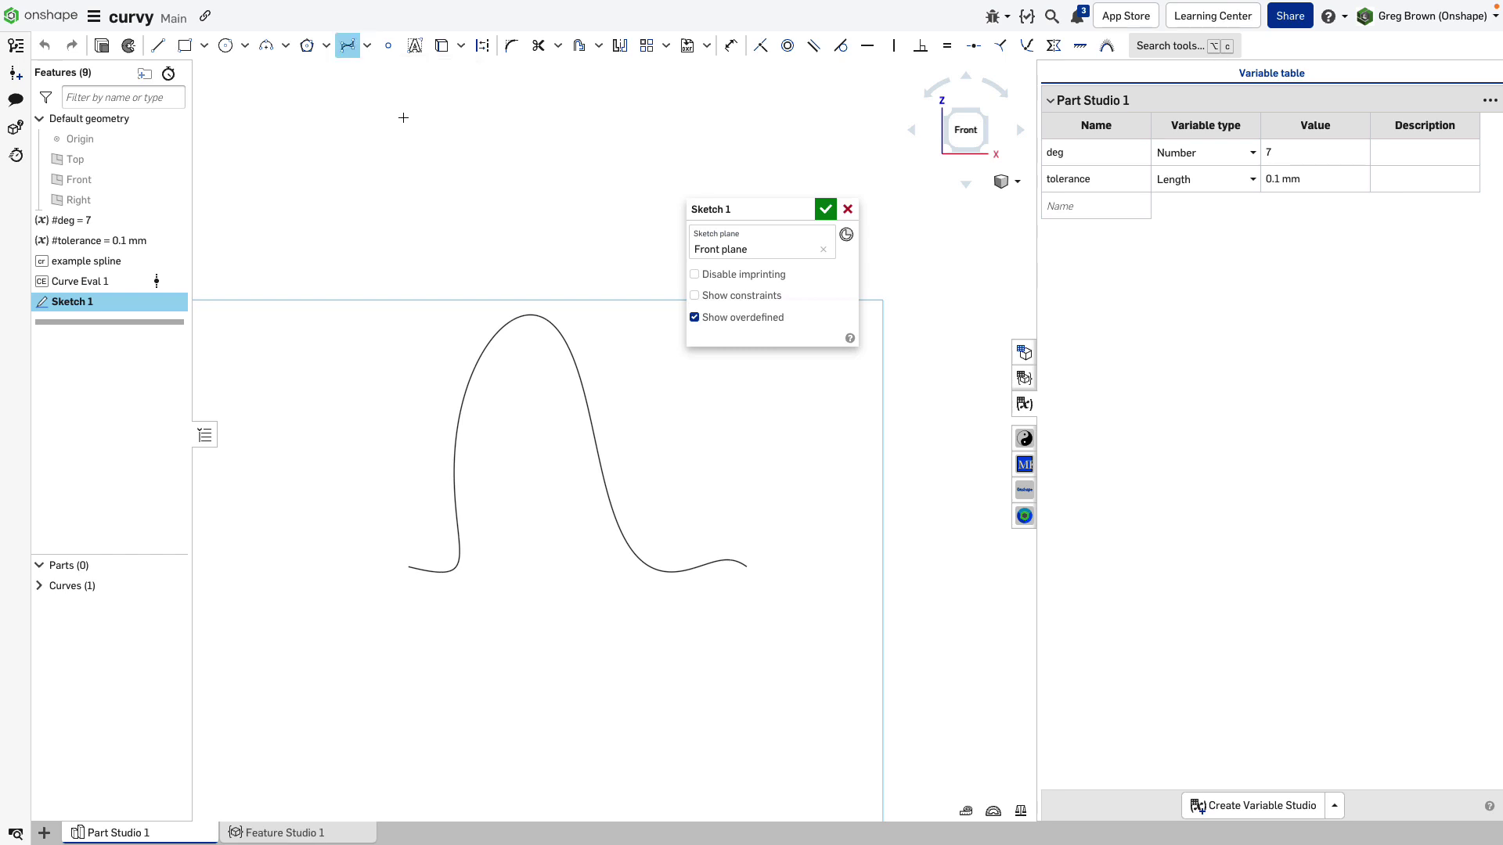
left_click(404, 577)
key("Escape")
Draw a nine-point Bezier from the example spline's left endpoint to its right endpoint
left_click(346, 45)
left_click(408, 567)
left_click(472, 626)
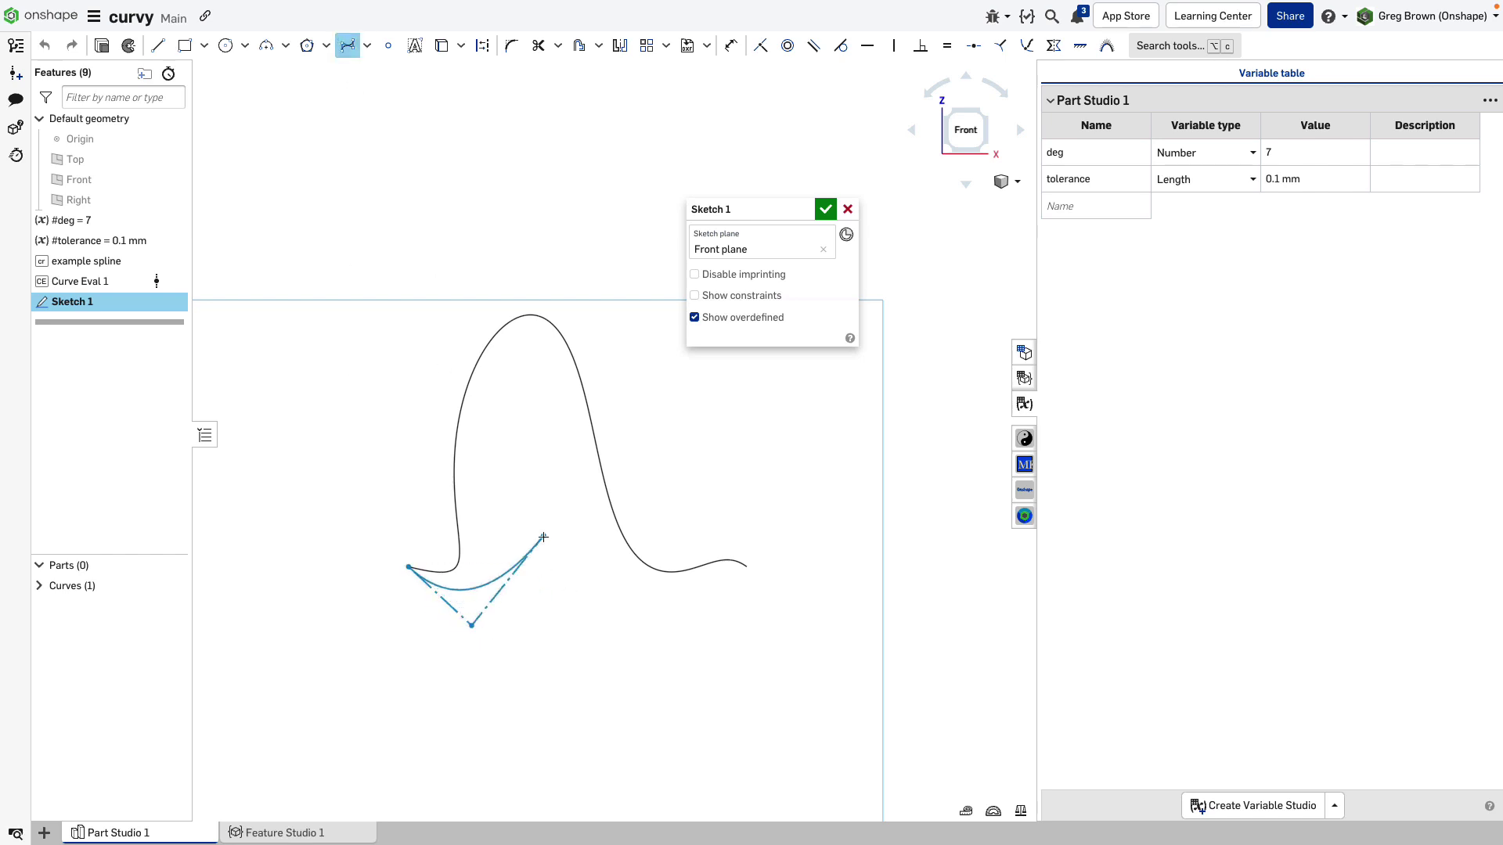
left_click(486, 454)
left_click(400, 188)
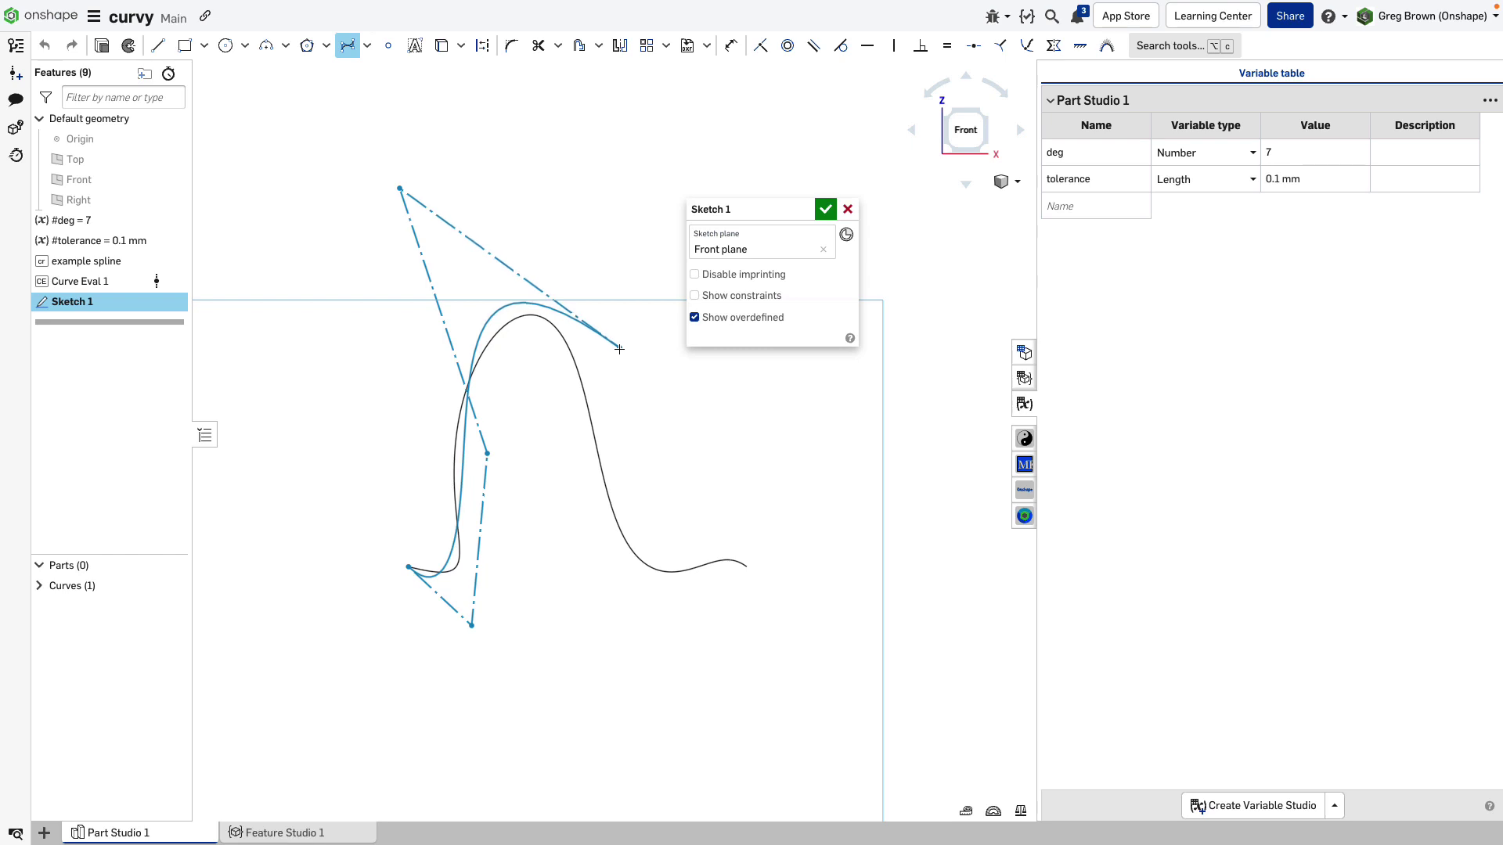
left_click(636, 374)
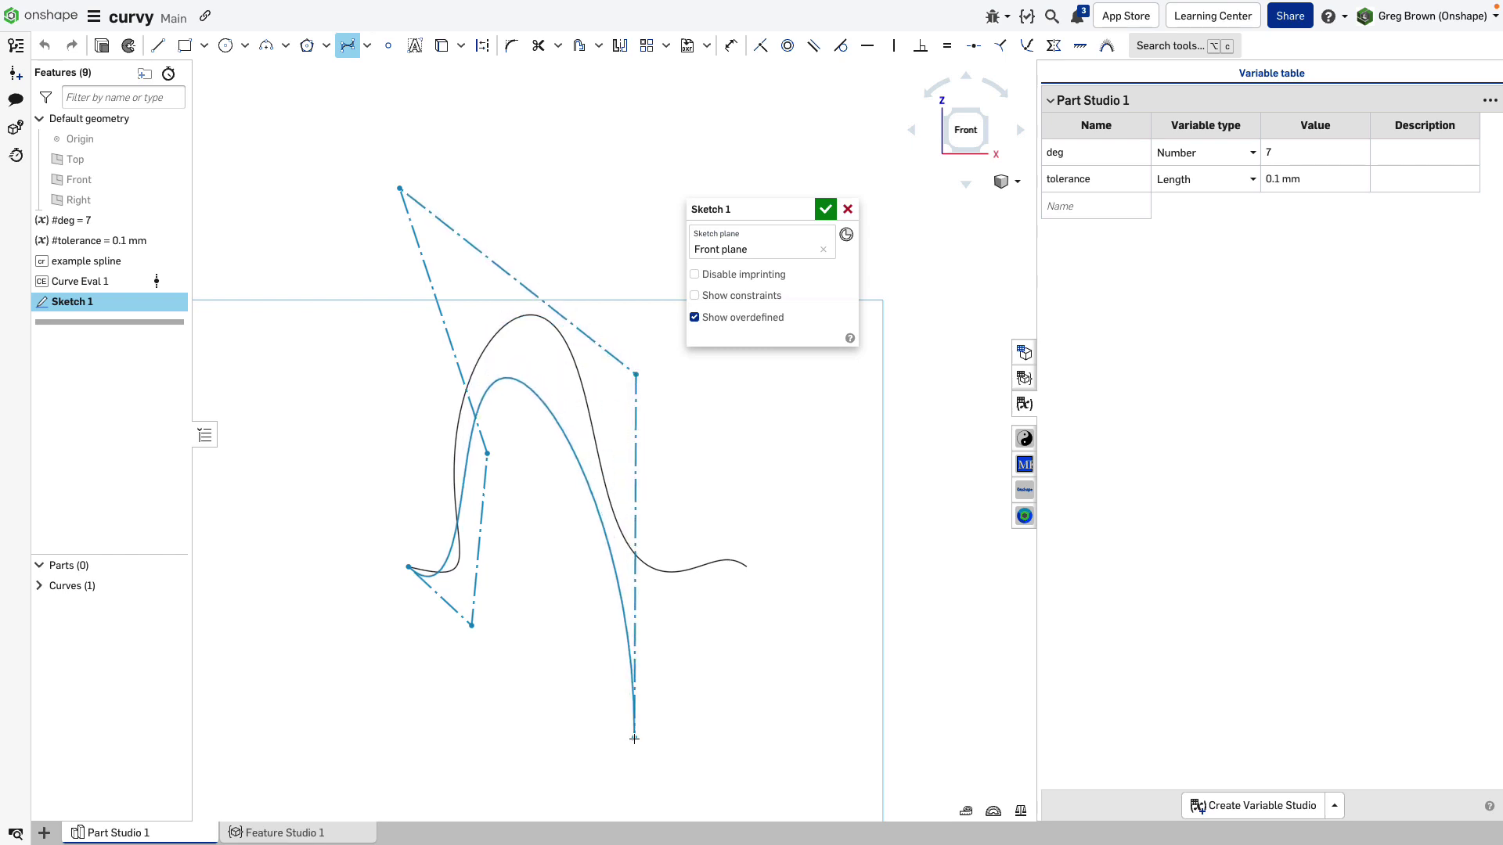
left_click(652, 688)
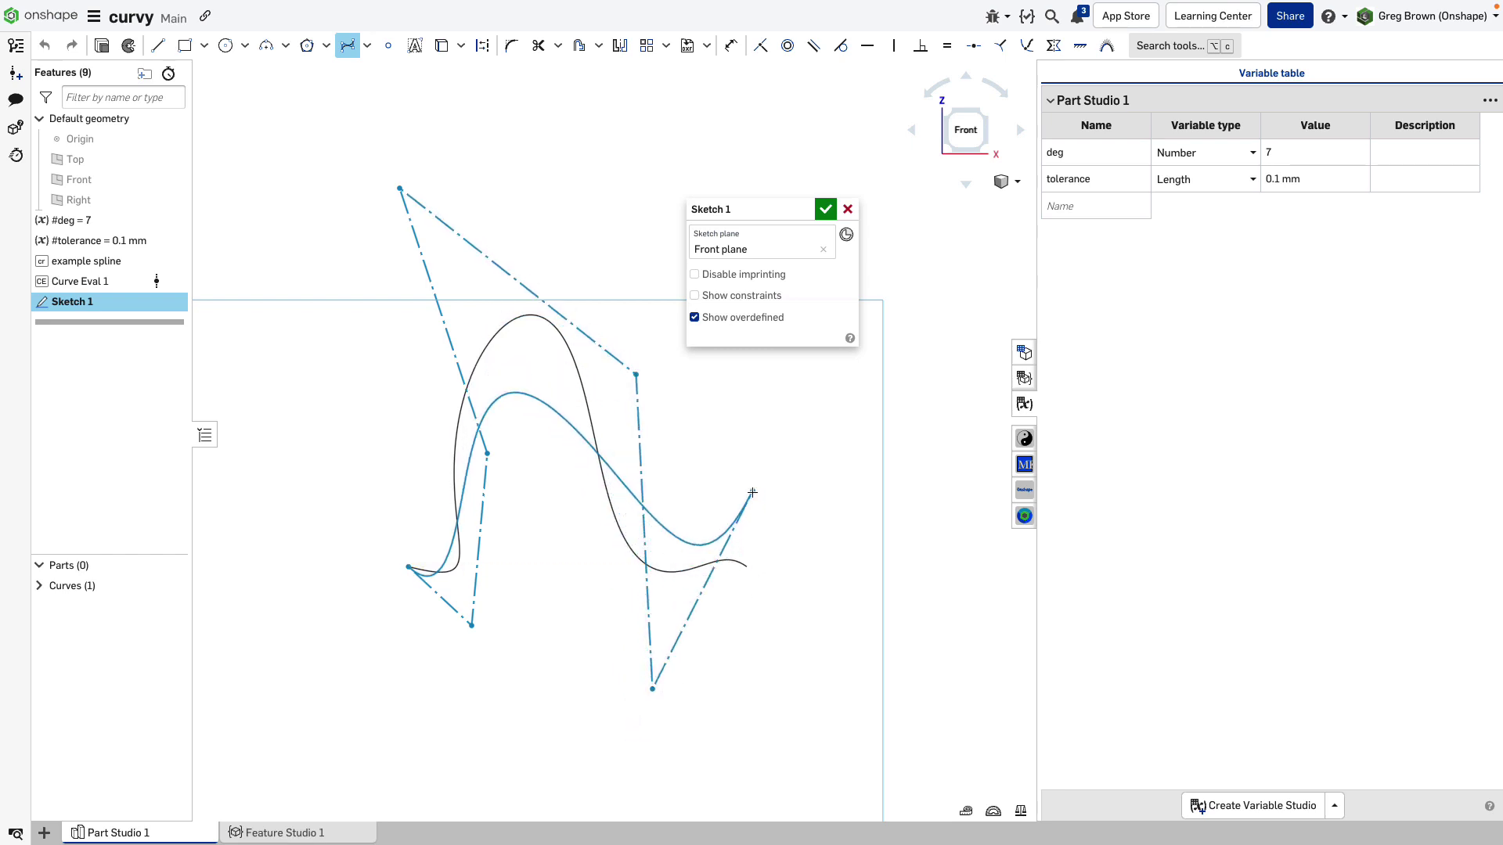
left_click(682, 542)
left_click(699, 536)
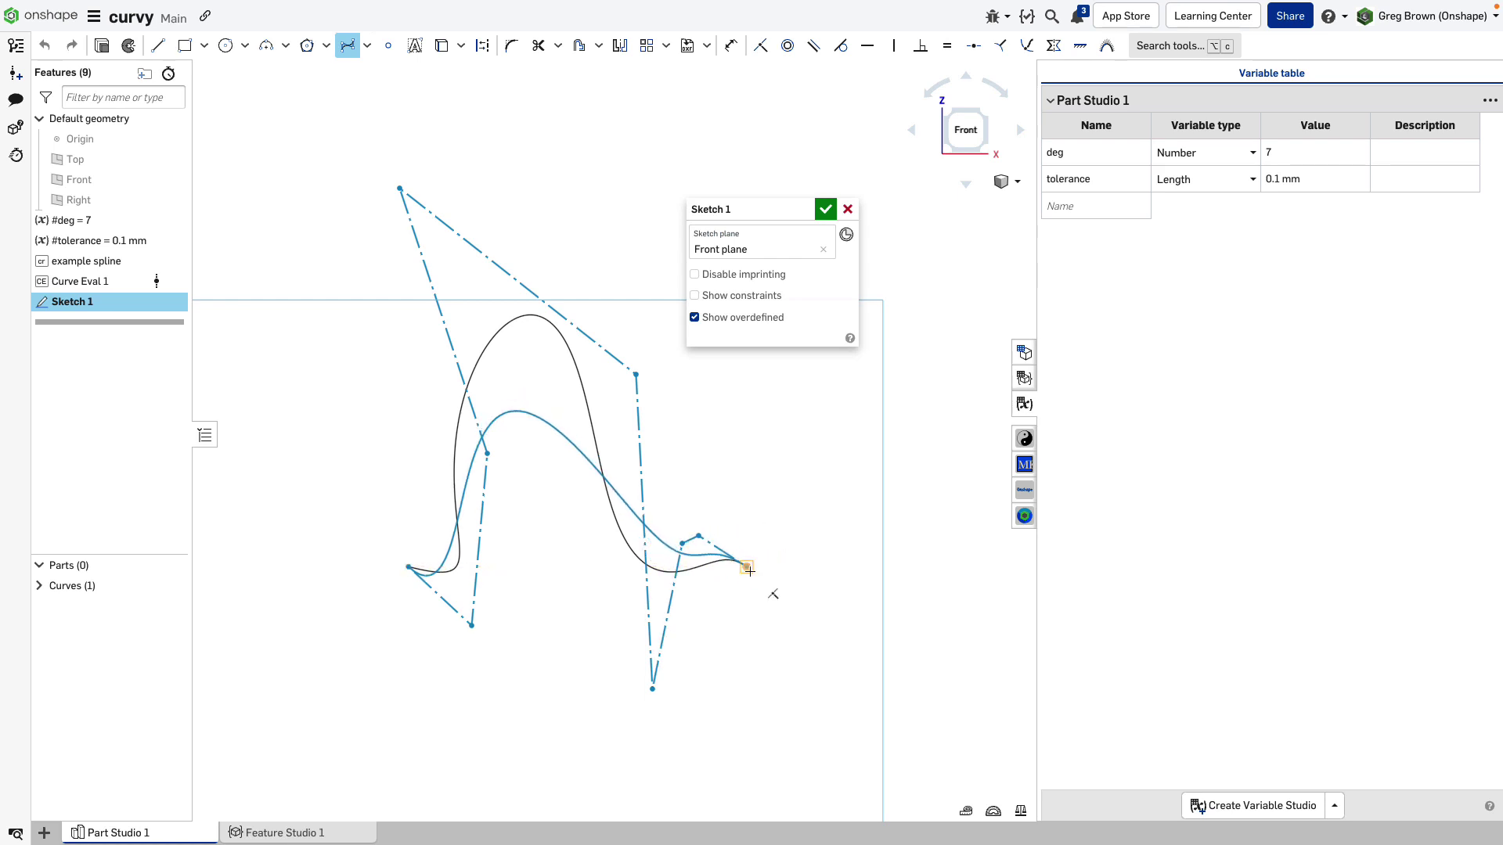
left_click(747, 568)
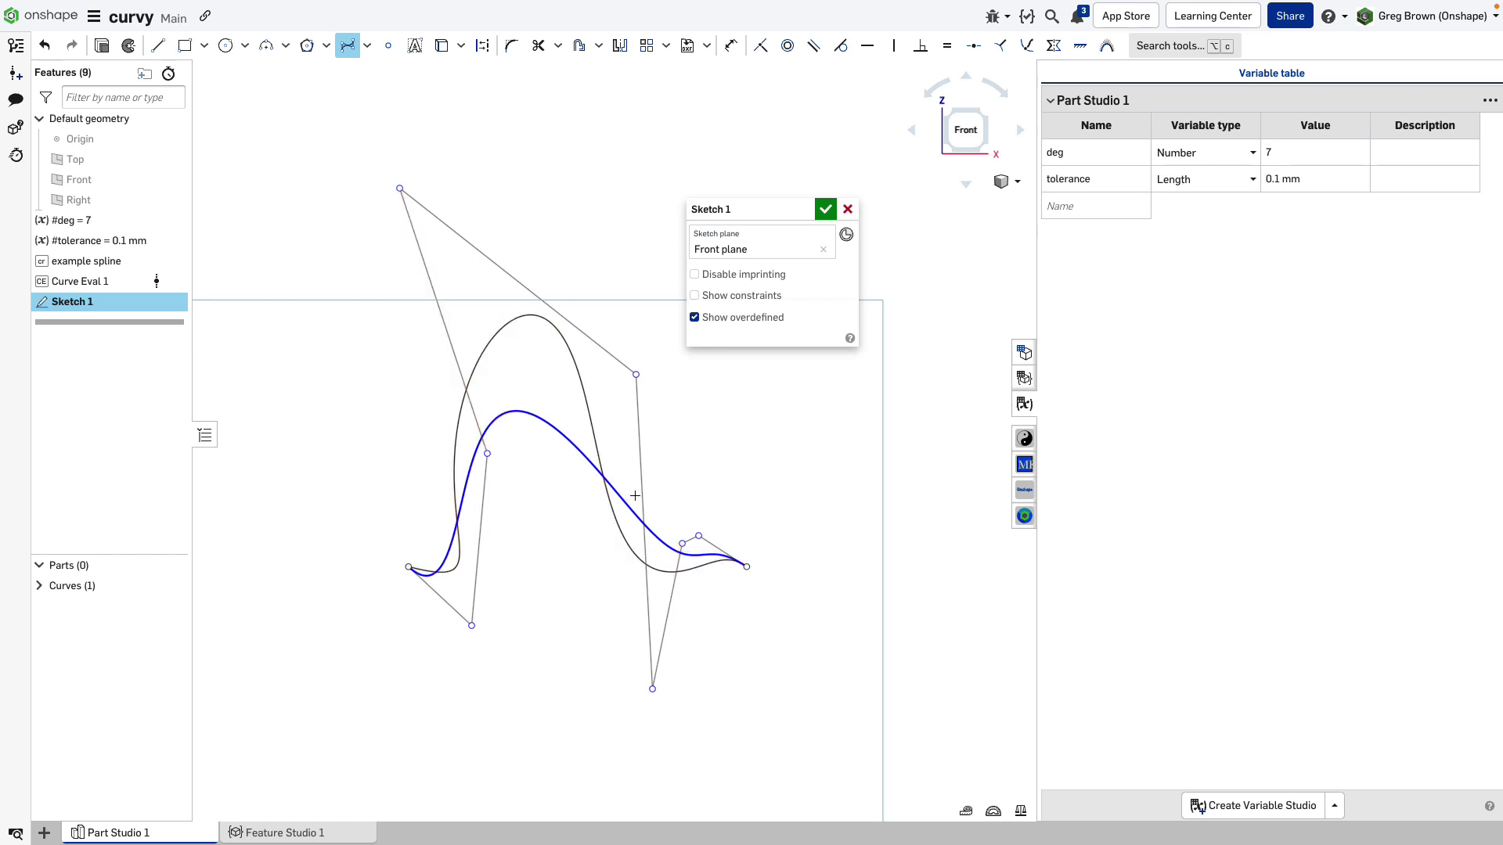
Delete one control point near the Bezier's right end
scroll(712, 510, "up", 2)
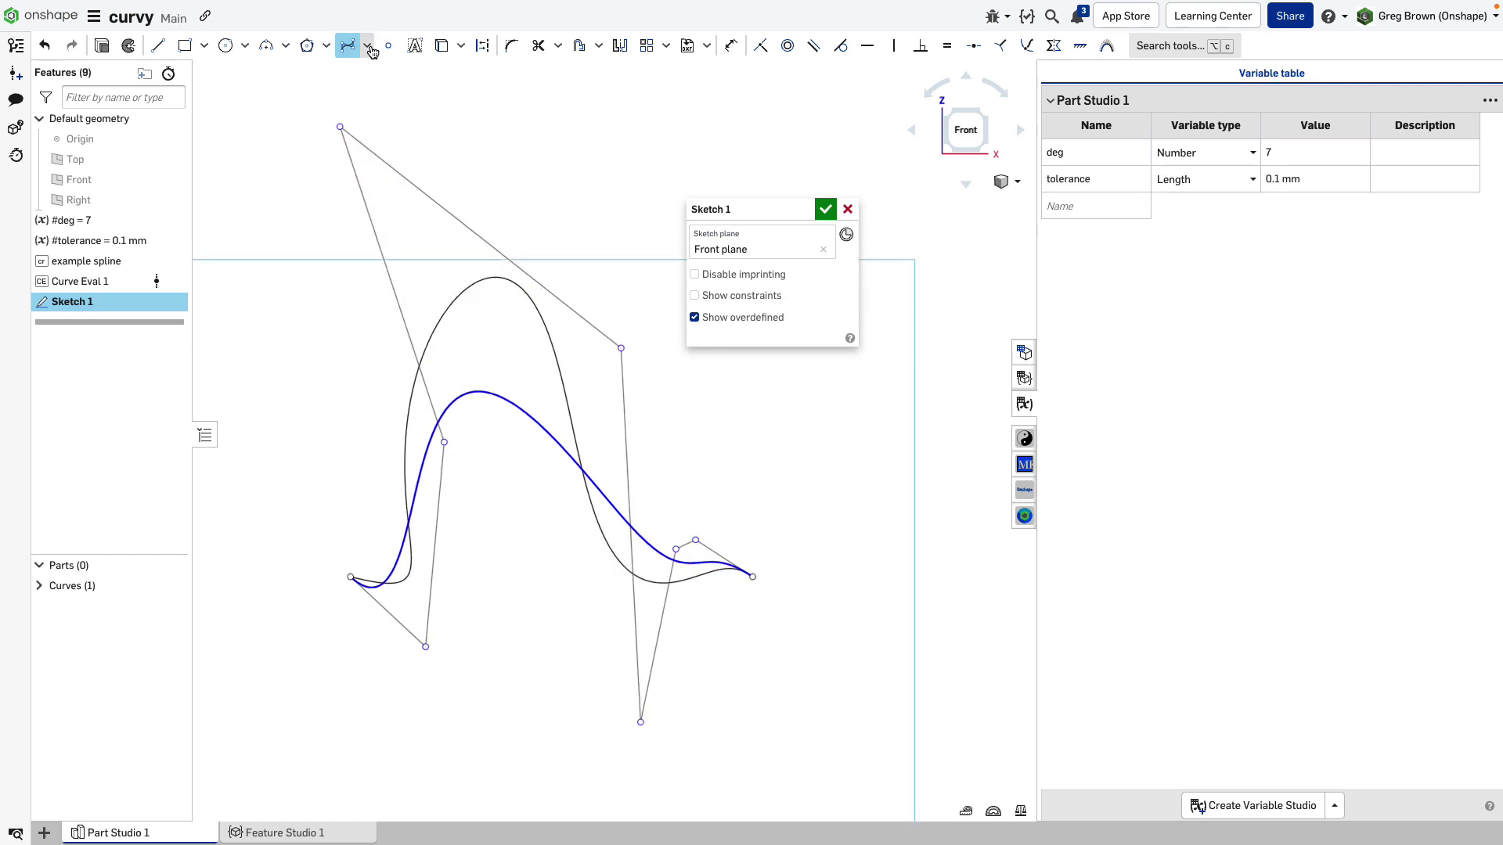
left_click(348, 46)
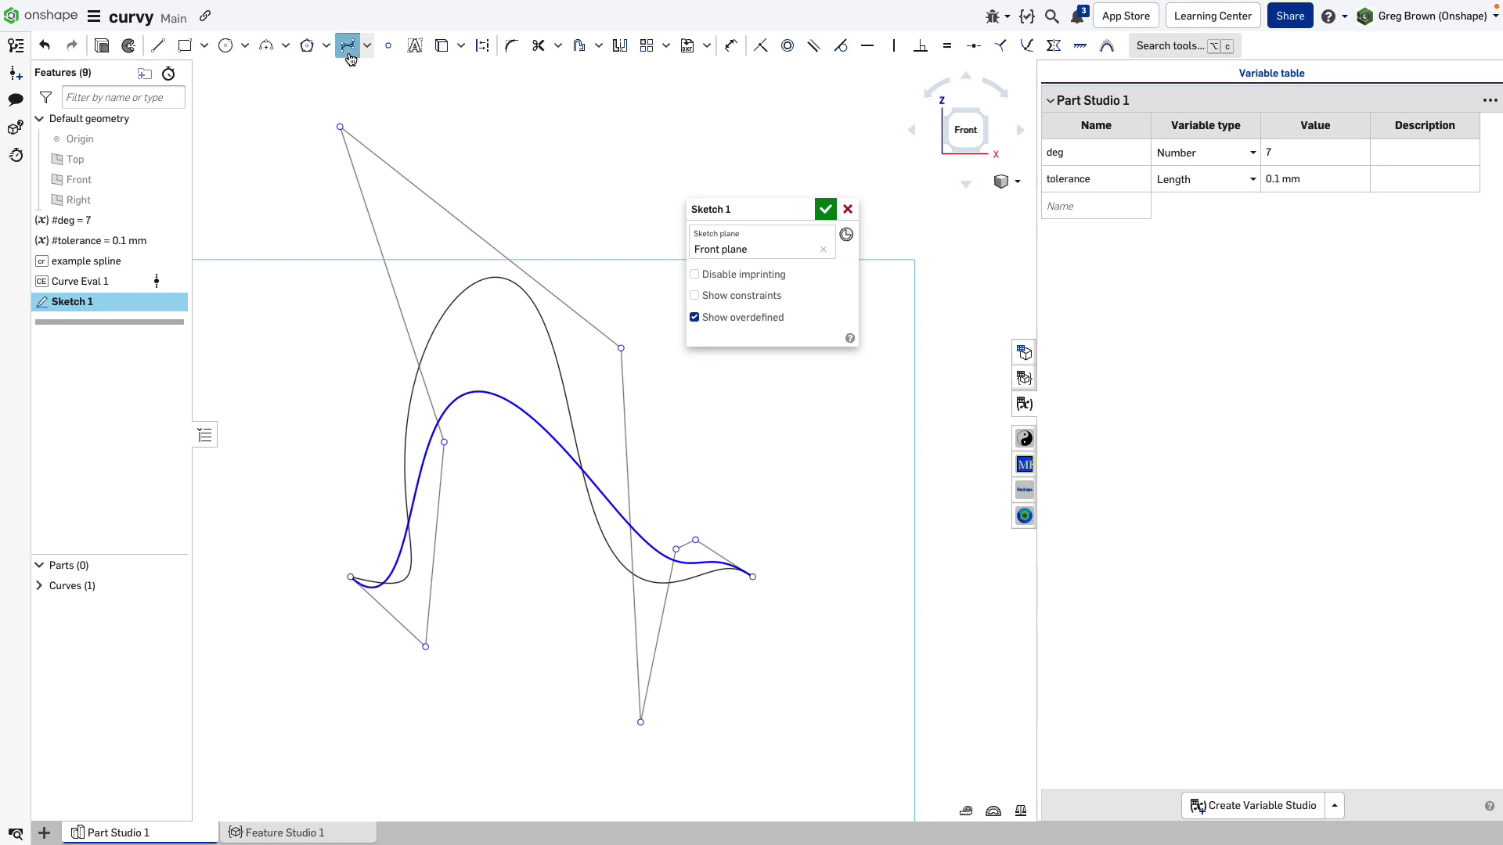
right_click(678, 552)
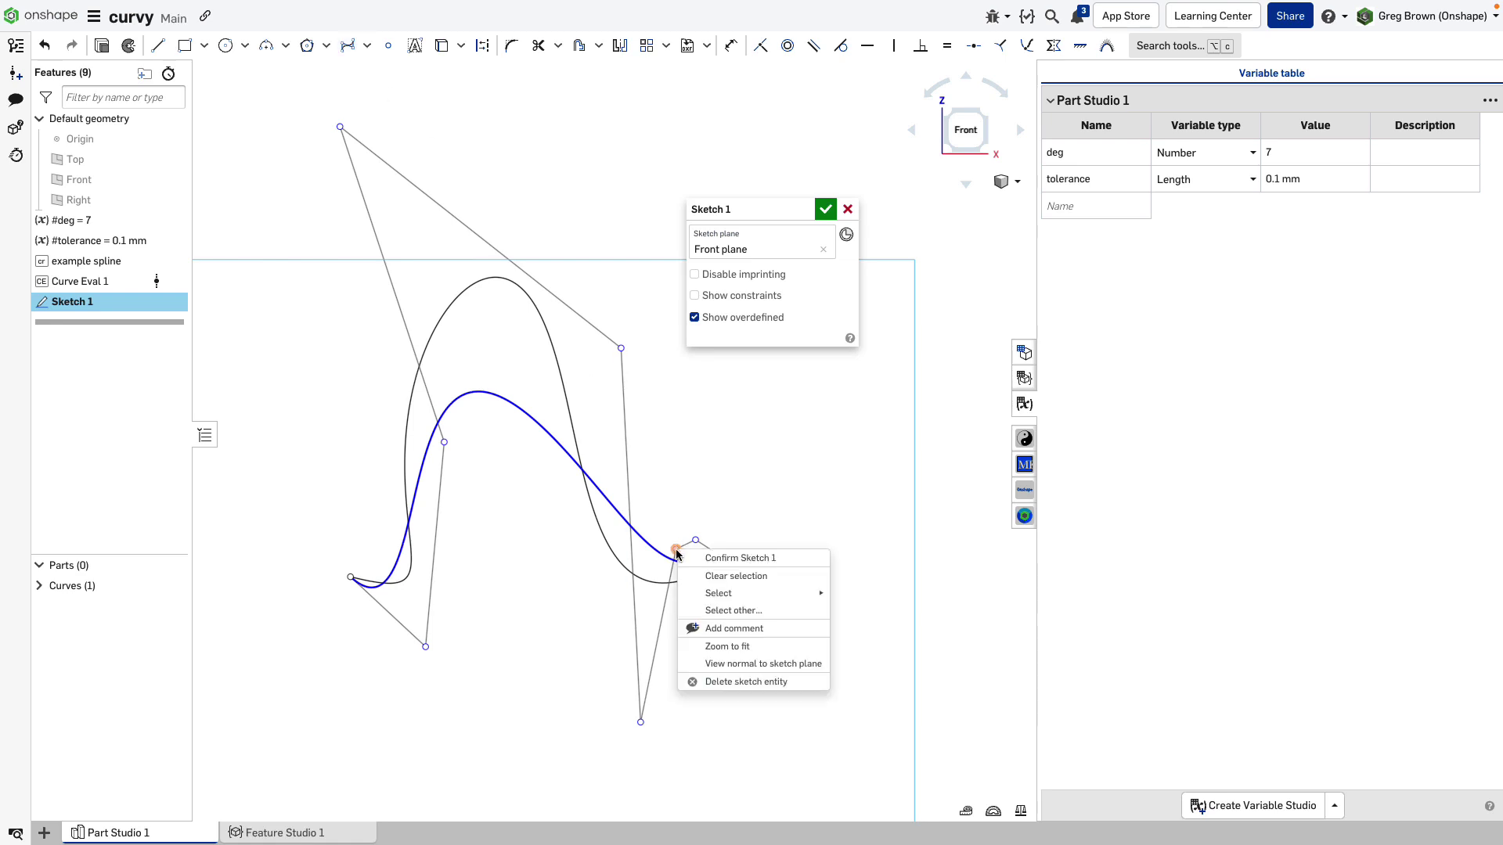
left_click(745, 681)
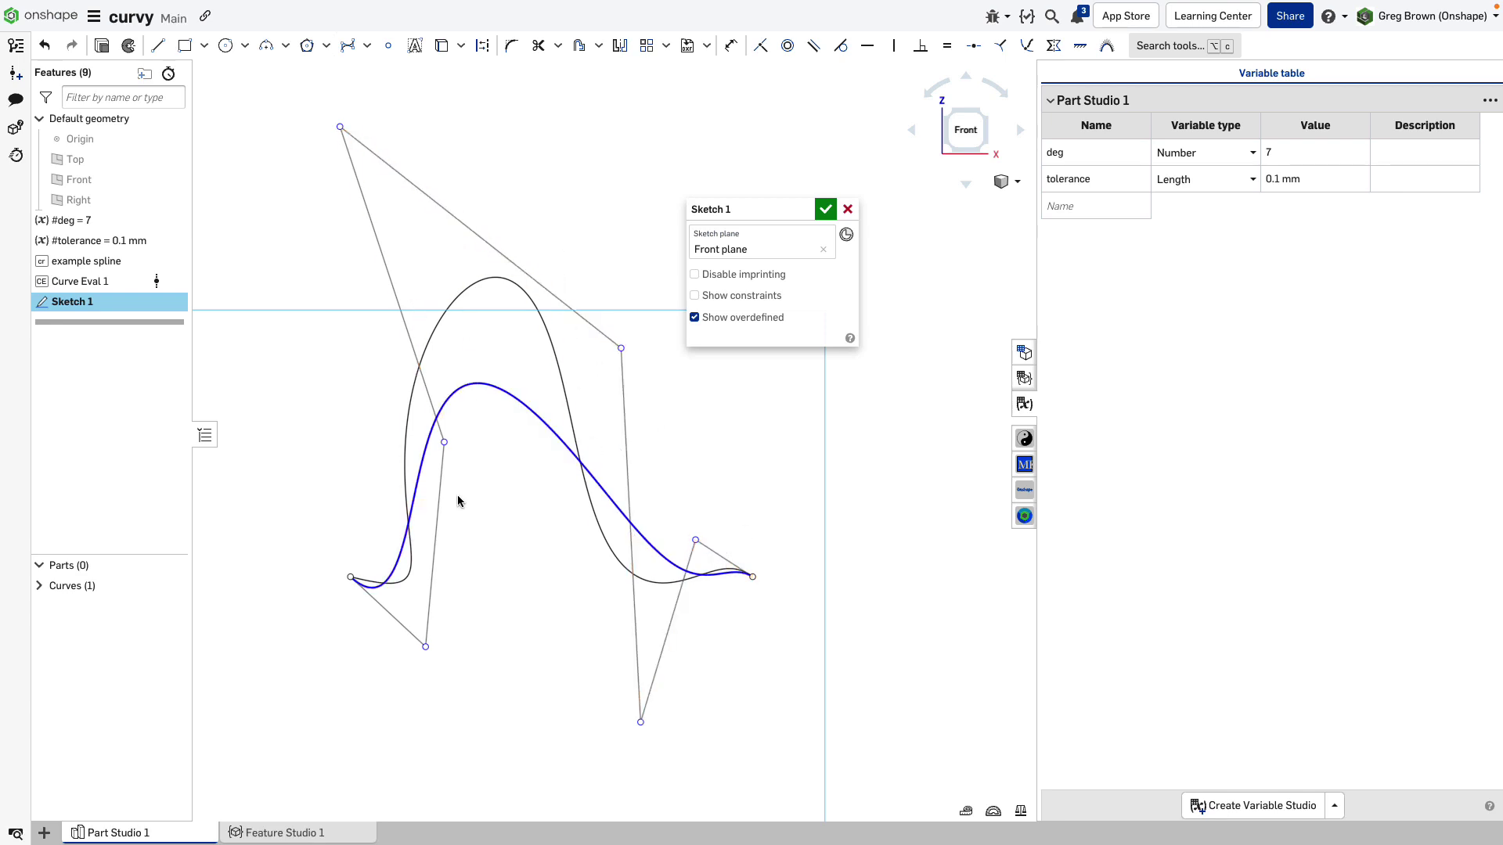
left_click(536, 321)
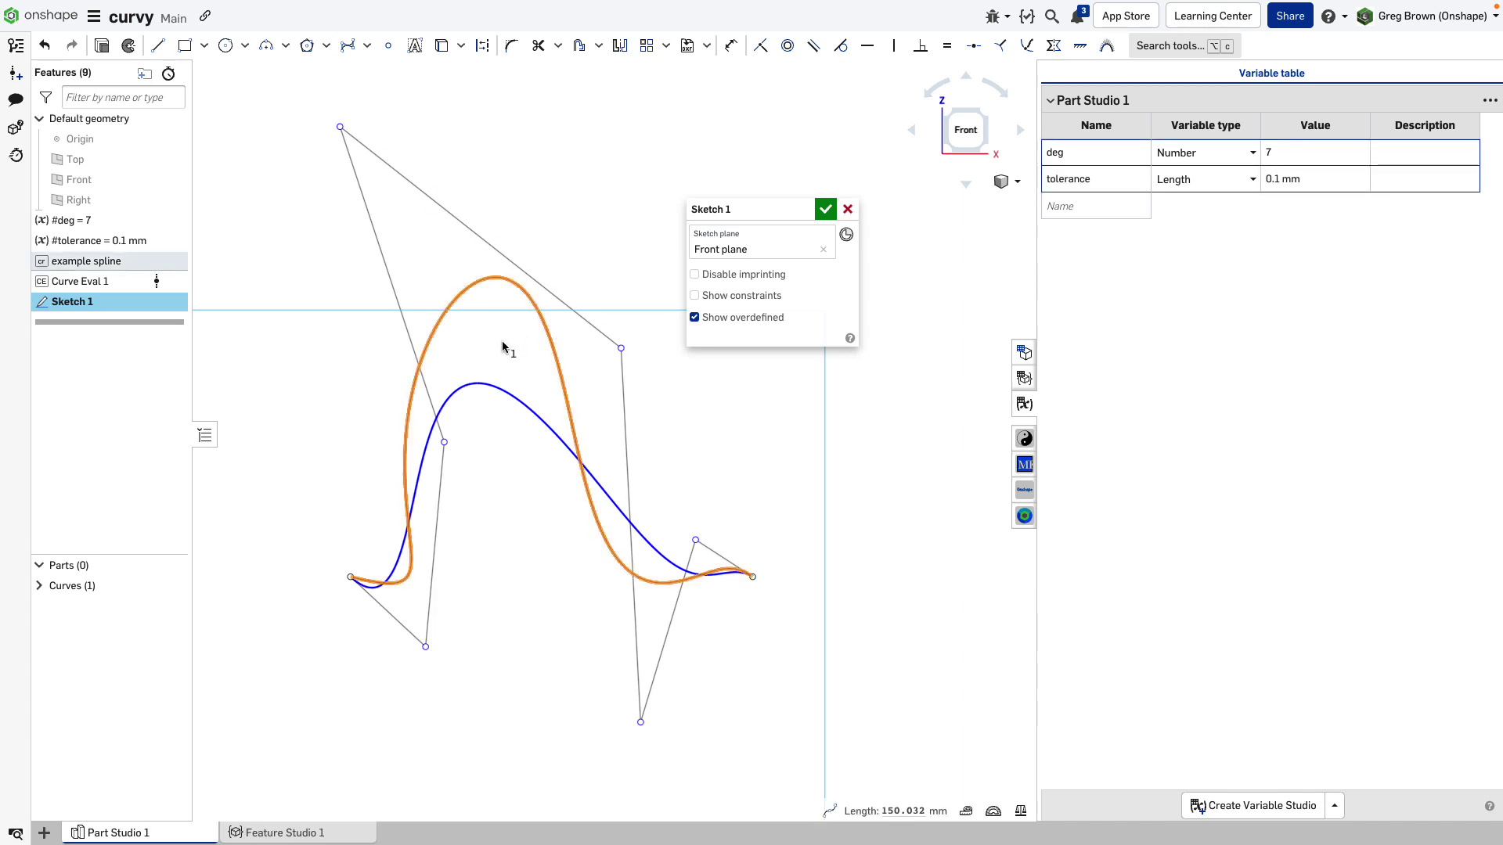
key("shift+c")
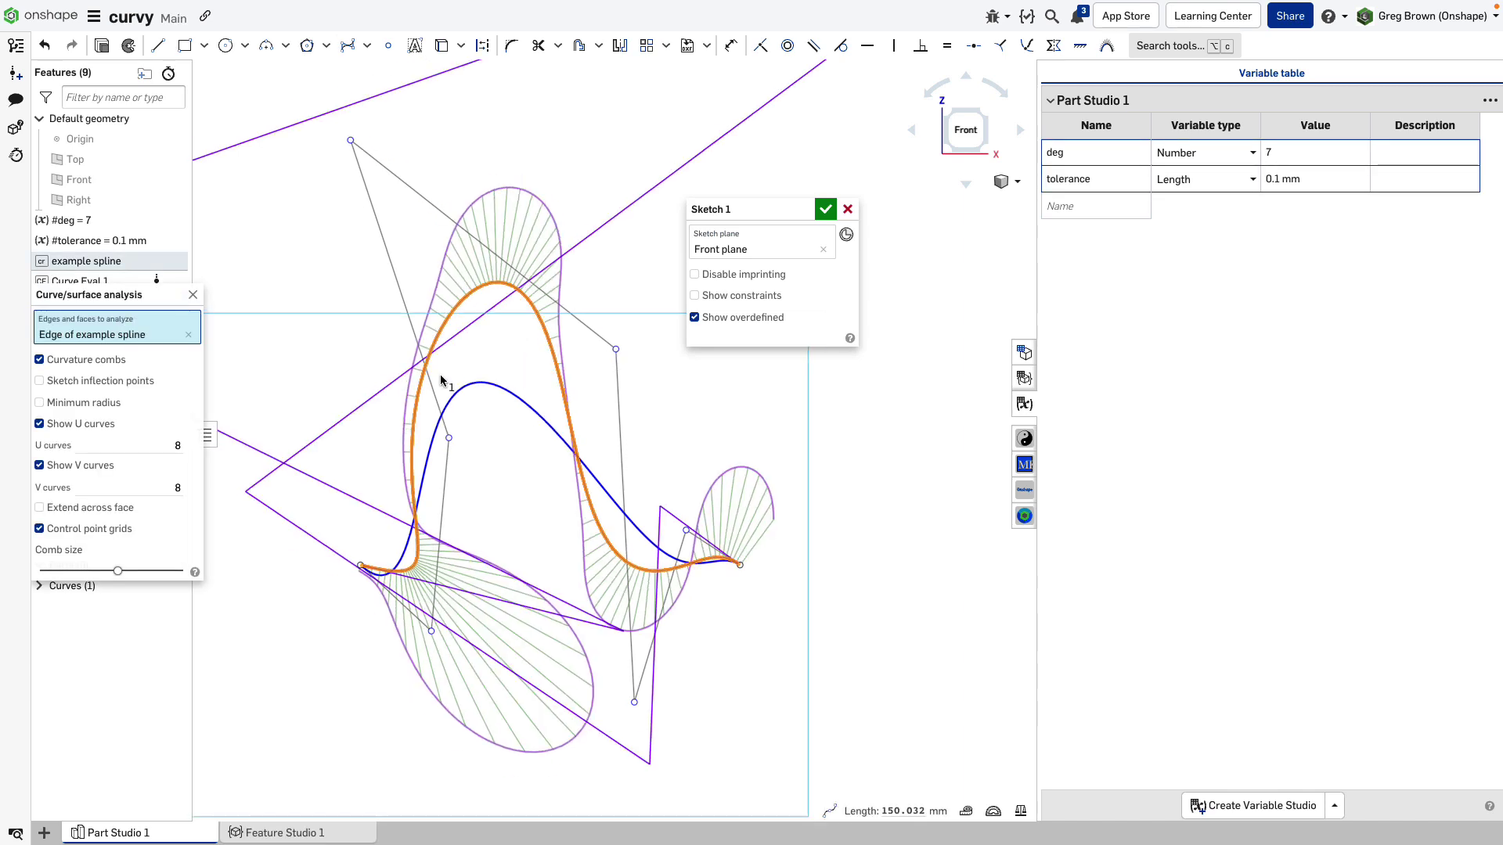
left_click(88, 528)
left_click(88, 528)
left_click(88, 528)
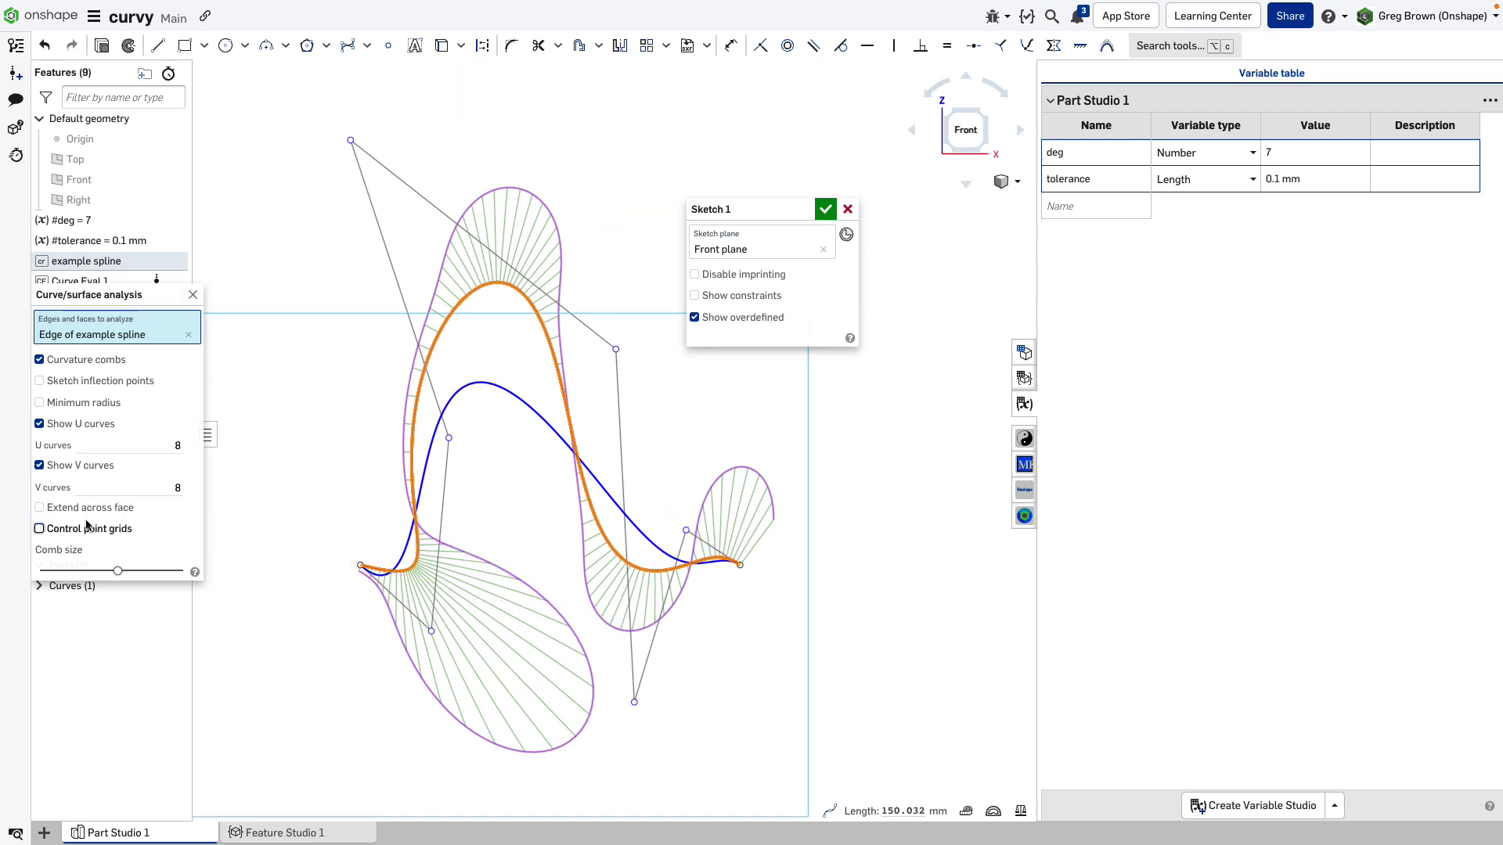
left_click(193, 294)
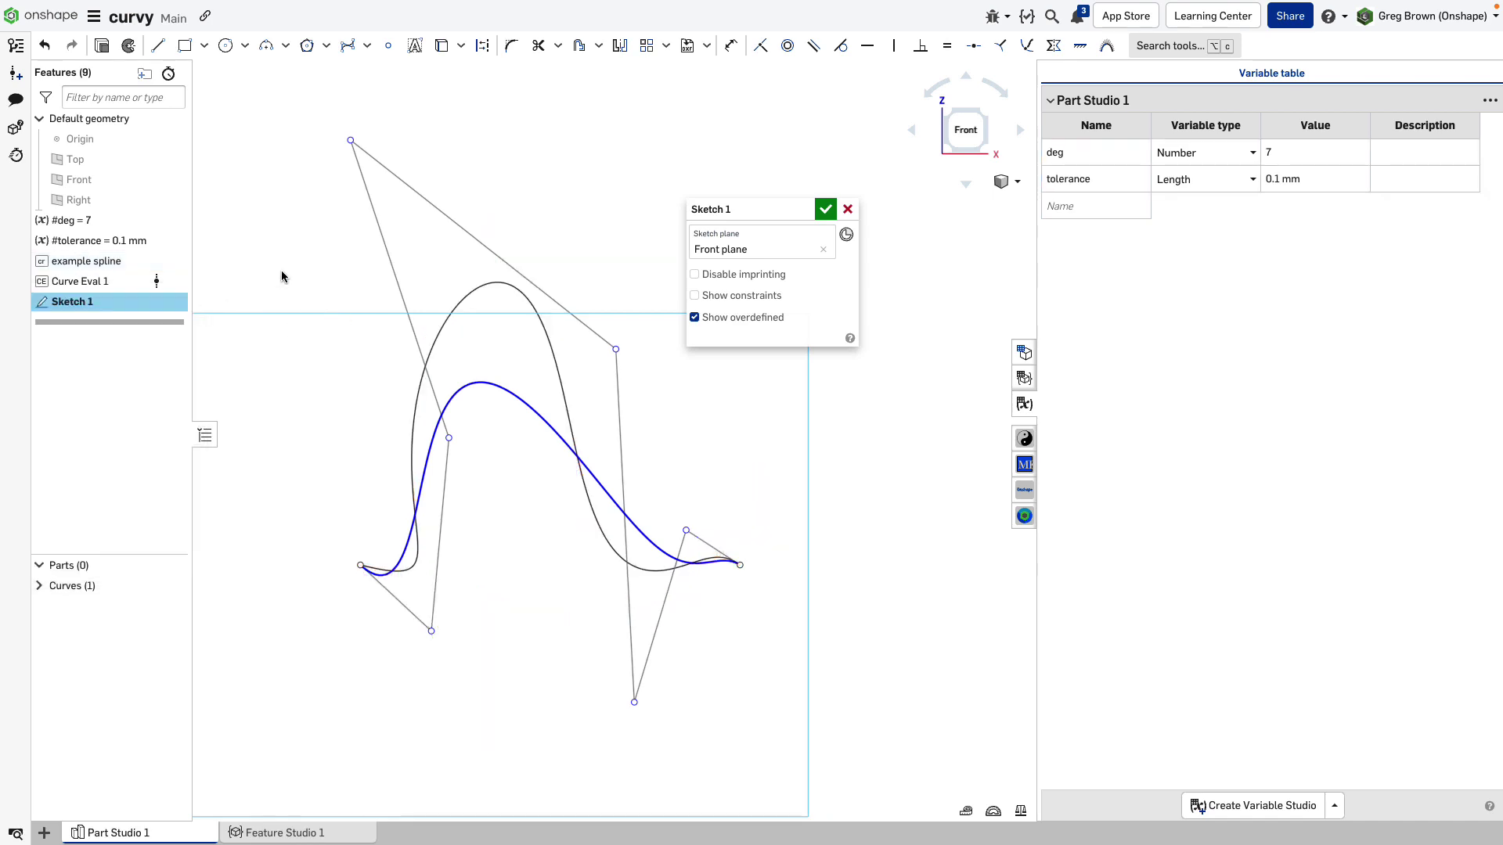
left_click(497, 388)
Drag the Bezier's left, top and bottom control points to roughly match the example spline
left_click_drag(432, 631, 495, 626)
left_click_drag(451, 441, 353, 391)
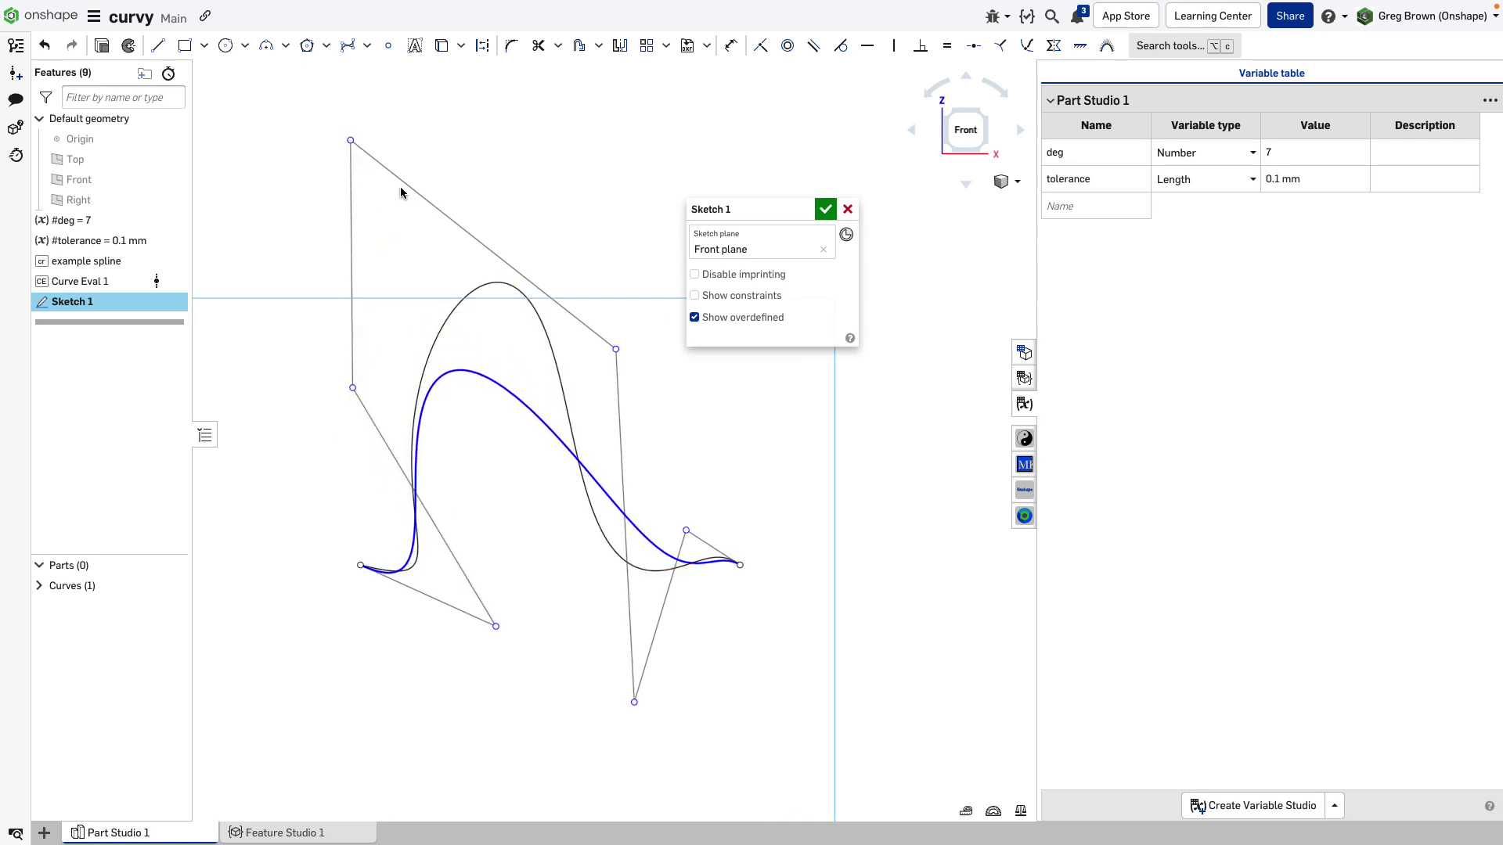
left_click_drag(350, 141, 492, 74)
scroll(340, 509, "down", 5)
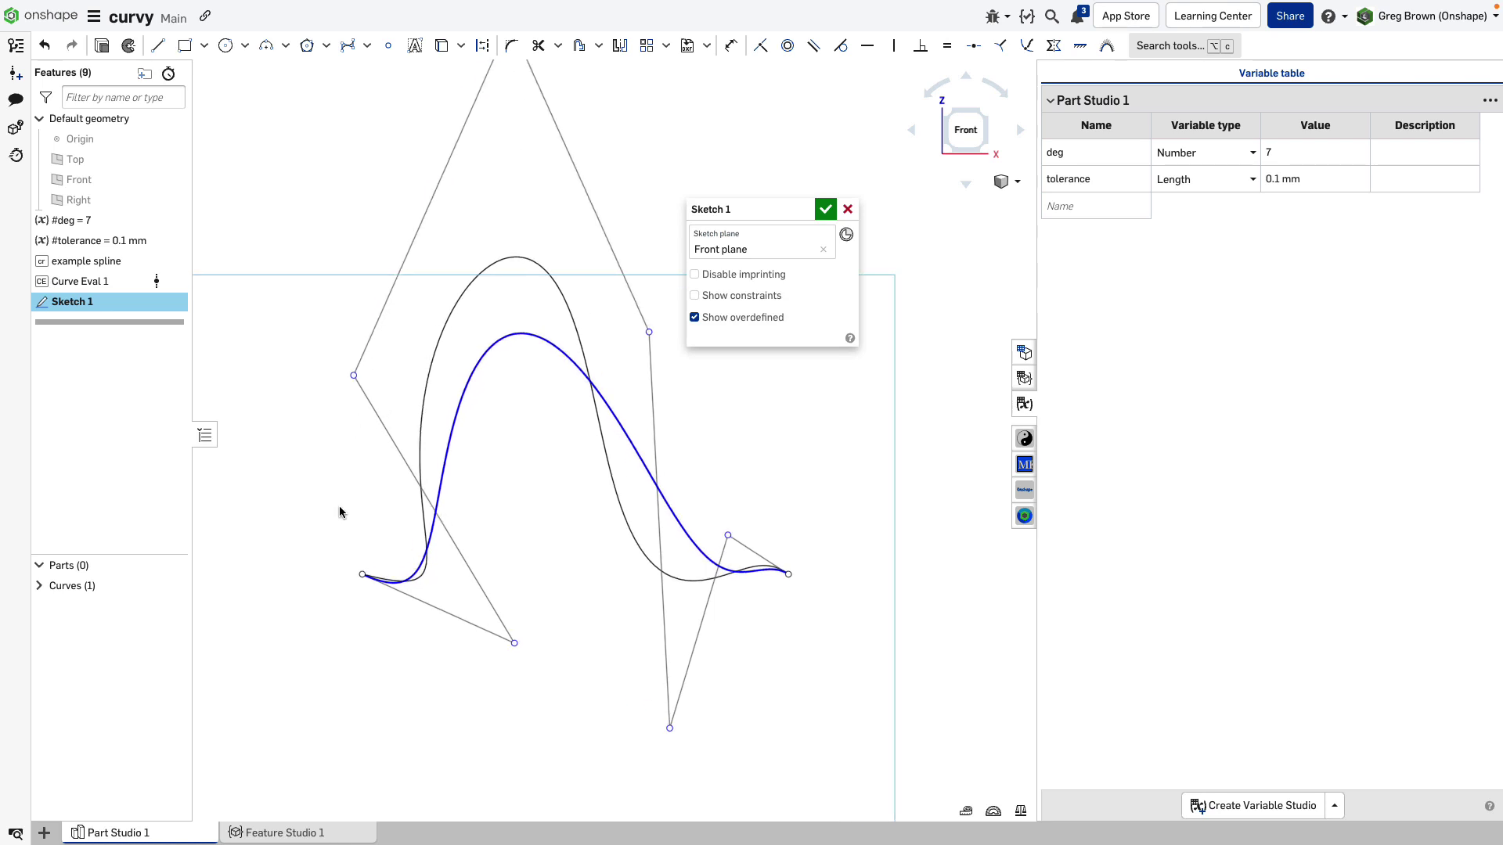
left_click_drag(382, 401, 374, 319)
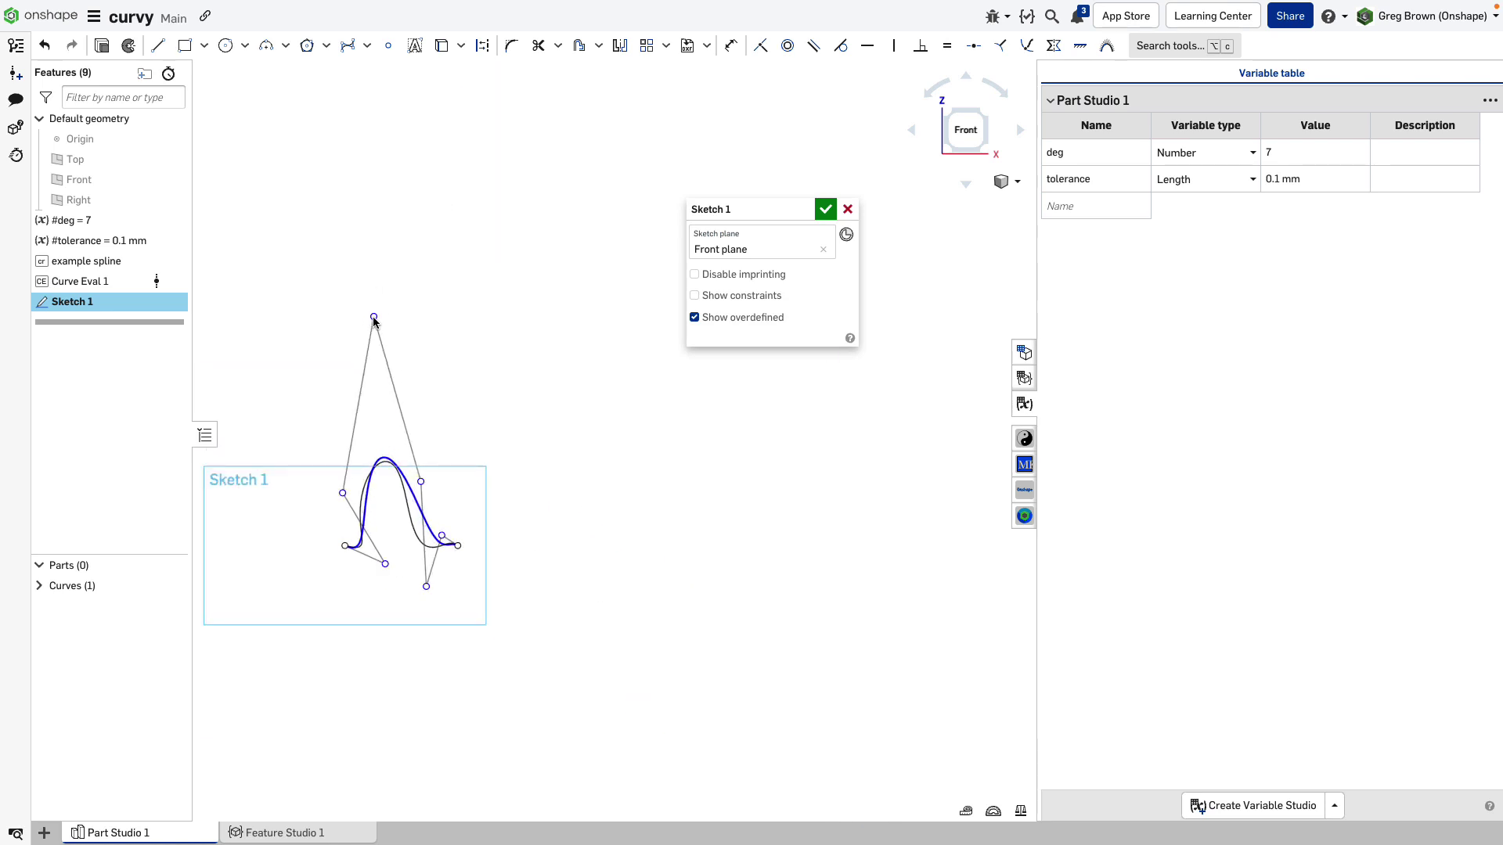
mouse_move(421, 483)
left_mouse_down()
mouse_move(483, 464)
mouse_move(429, 491)
left_mouse_up()
left_click_drag(427, 587, 399, 623)
scroll(307, 610, "up", 5)
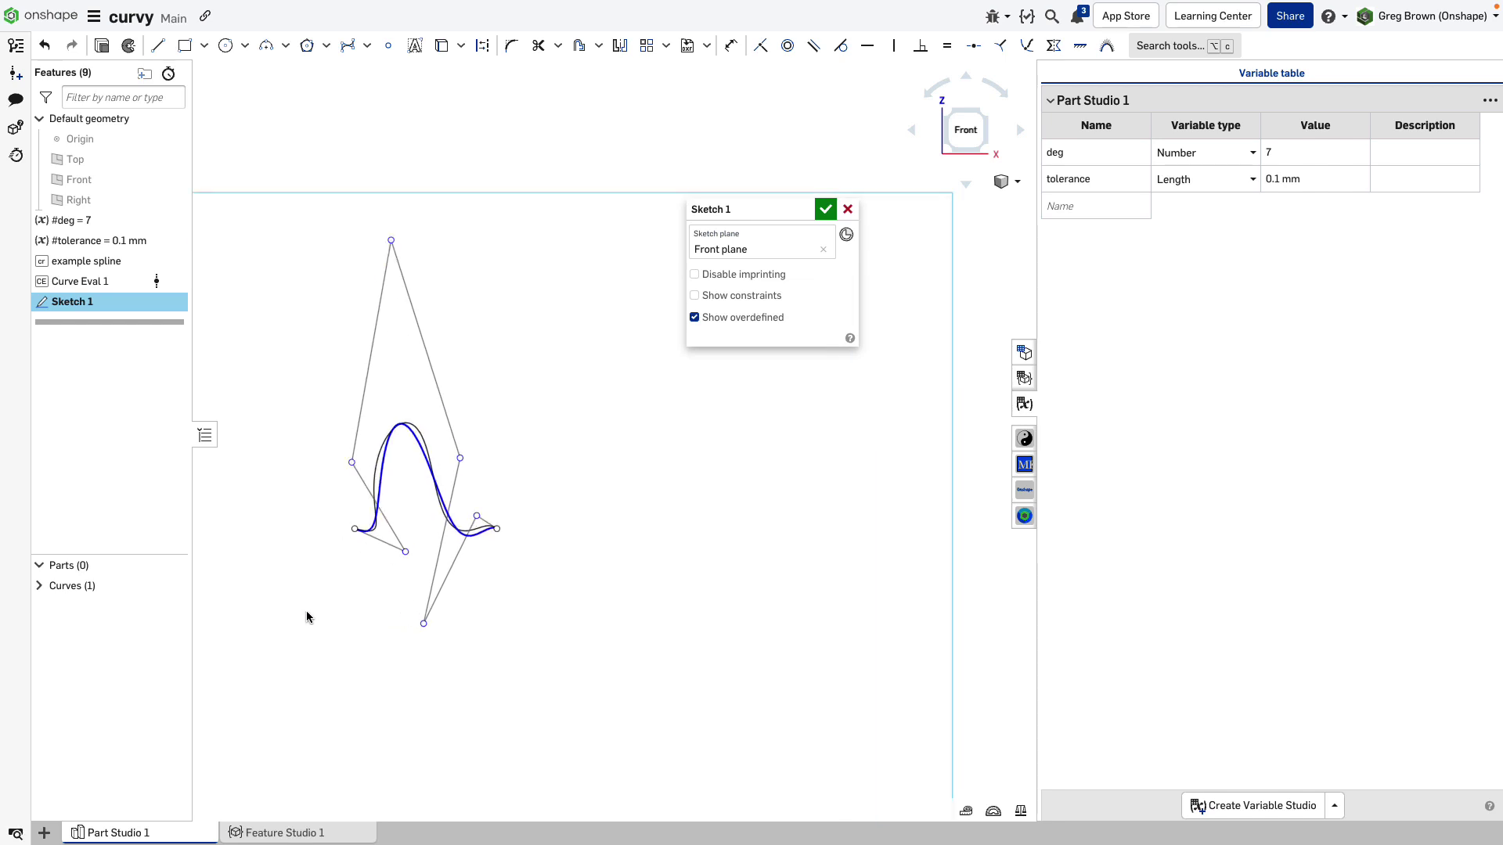
scroll(517, 637, "down", 2)
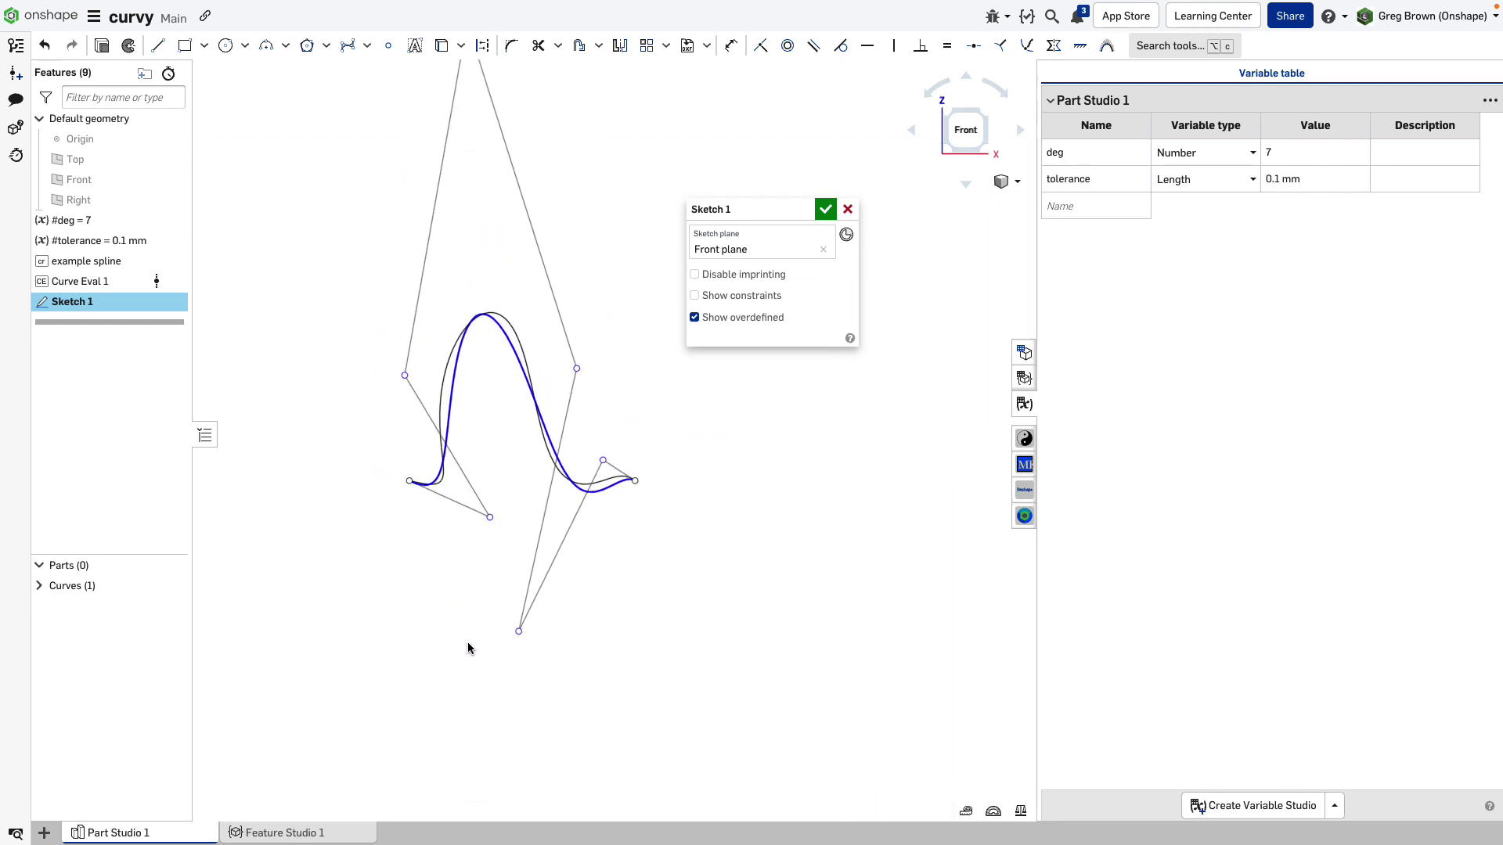
scroll(427, 472, "up", 1)
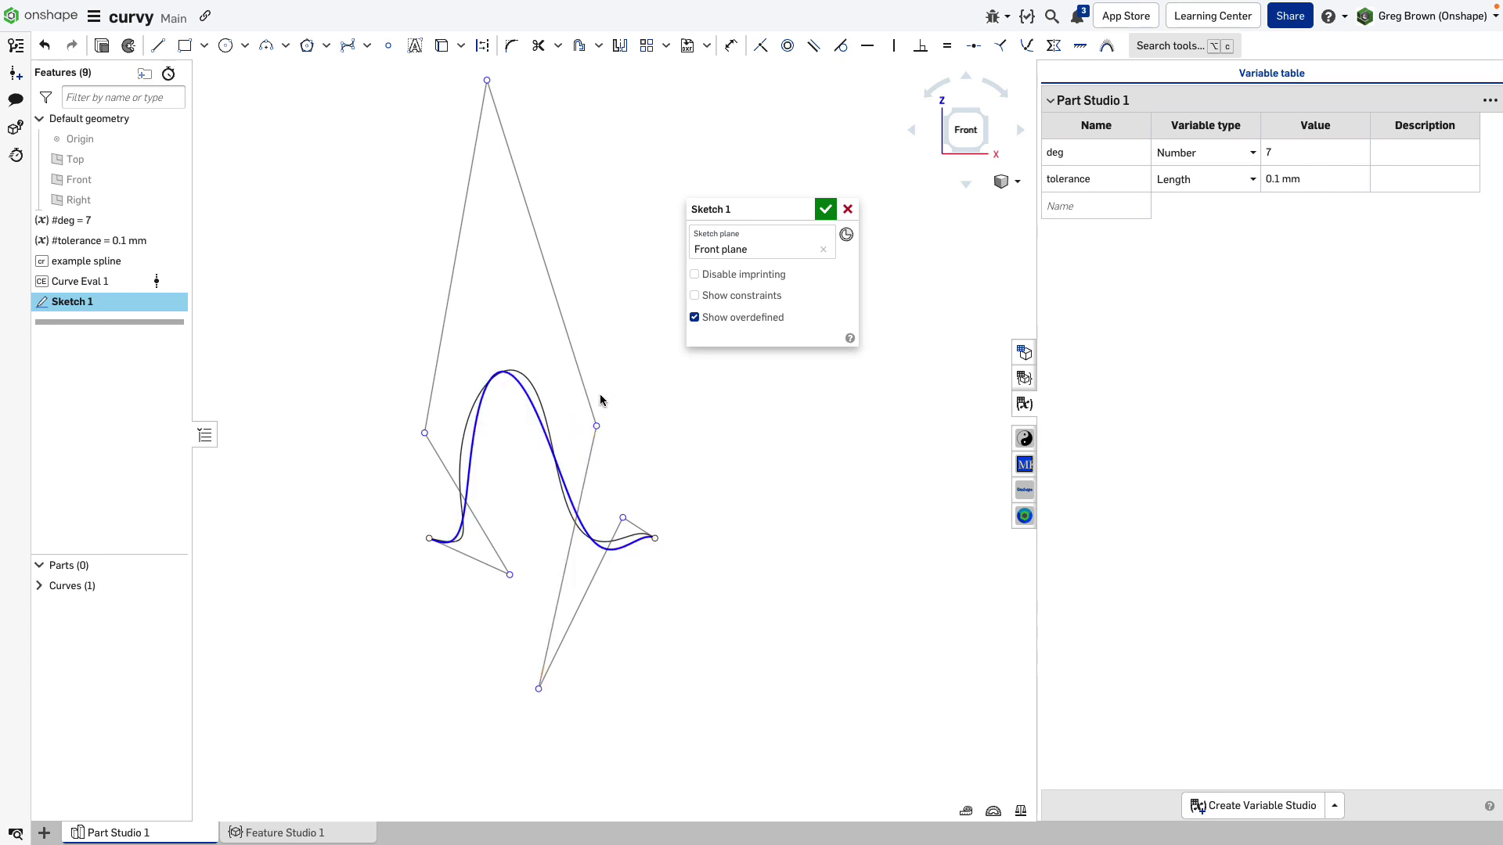
scroll(499, 544, "down", 2)
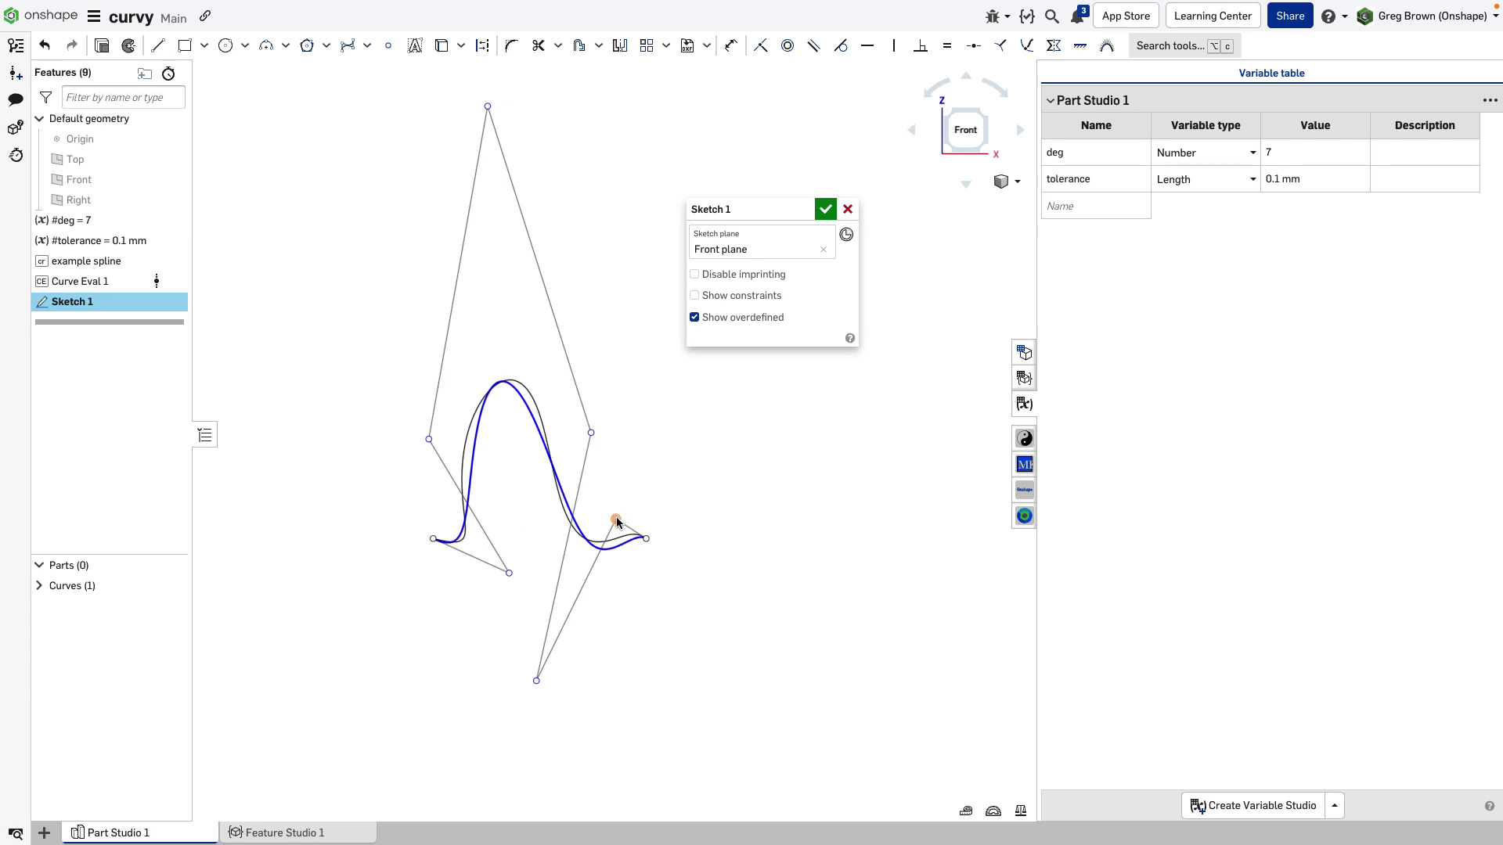
Fine-tune the right, top, left and lower control points to overlay the grey curve
mouse_move(616, 519)
left_mouse_down()
mouse_move(599, 514)
mouse_move(614, 507)
left_mouse_up()
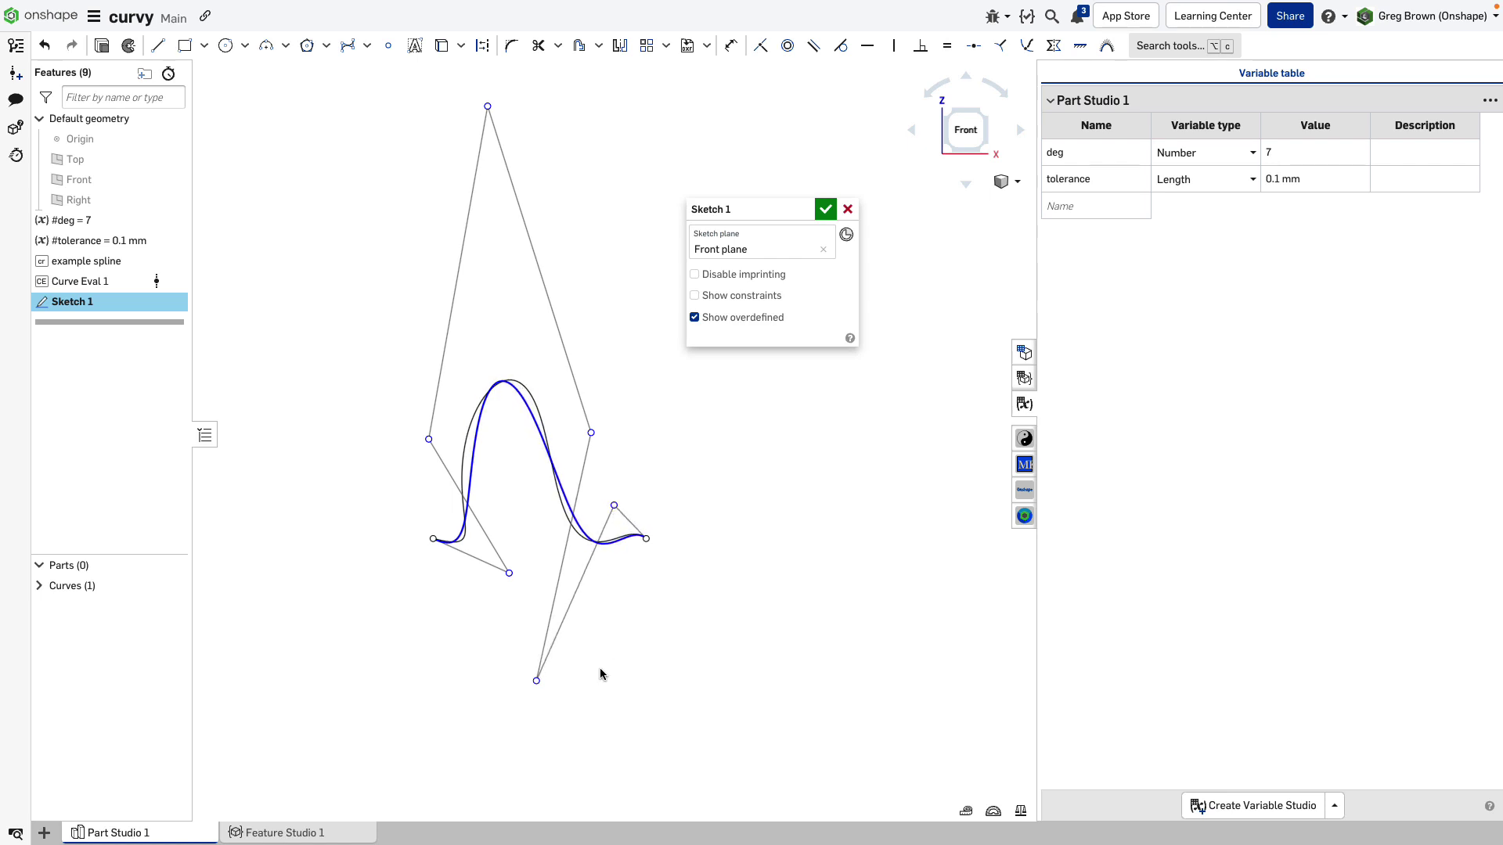
mouse_move(536, 682)
left_mouse_down()
mouse_move(540, 667)
mouse_move(496, 670)
mouse_move(510, 723)
mouse_move(660, 726)
mouse_move(439, 725)
mouse_move(526, 622)
mouse_move(509, 678)
left_mouse_up()
mouse_move(591, 432)
left_mouse_down()
mouse_move(622, 431)
mouse_move(594, 434)
left_mouse_up()
mouse_move(488, 106)
left_mouse_down()
mouse_move(459, 124)
mouse_move(517, 99)
left_mouse_up()
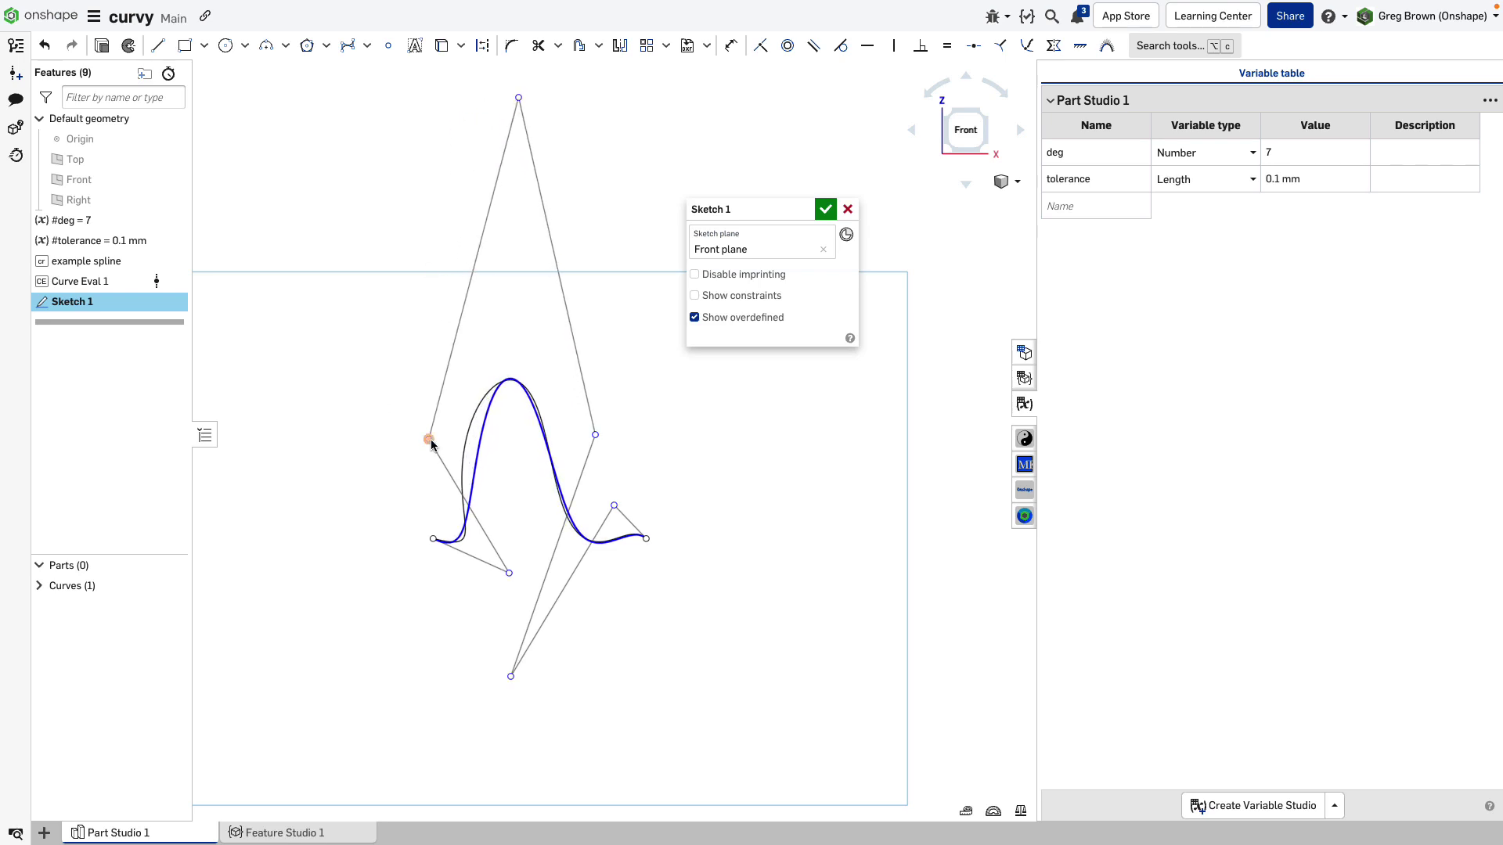
left_click_drag(427, 438, 397, 455)
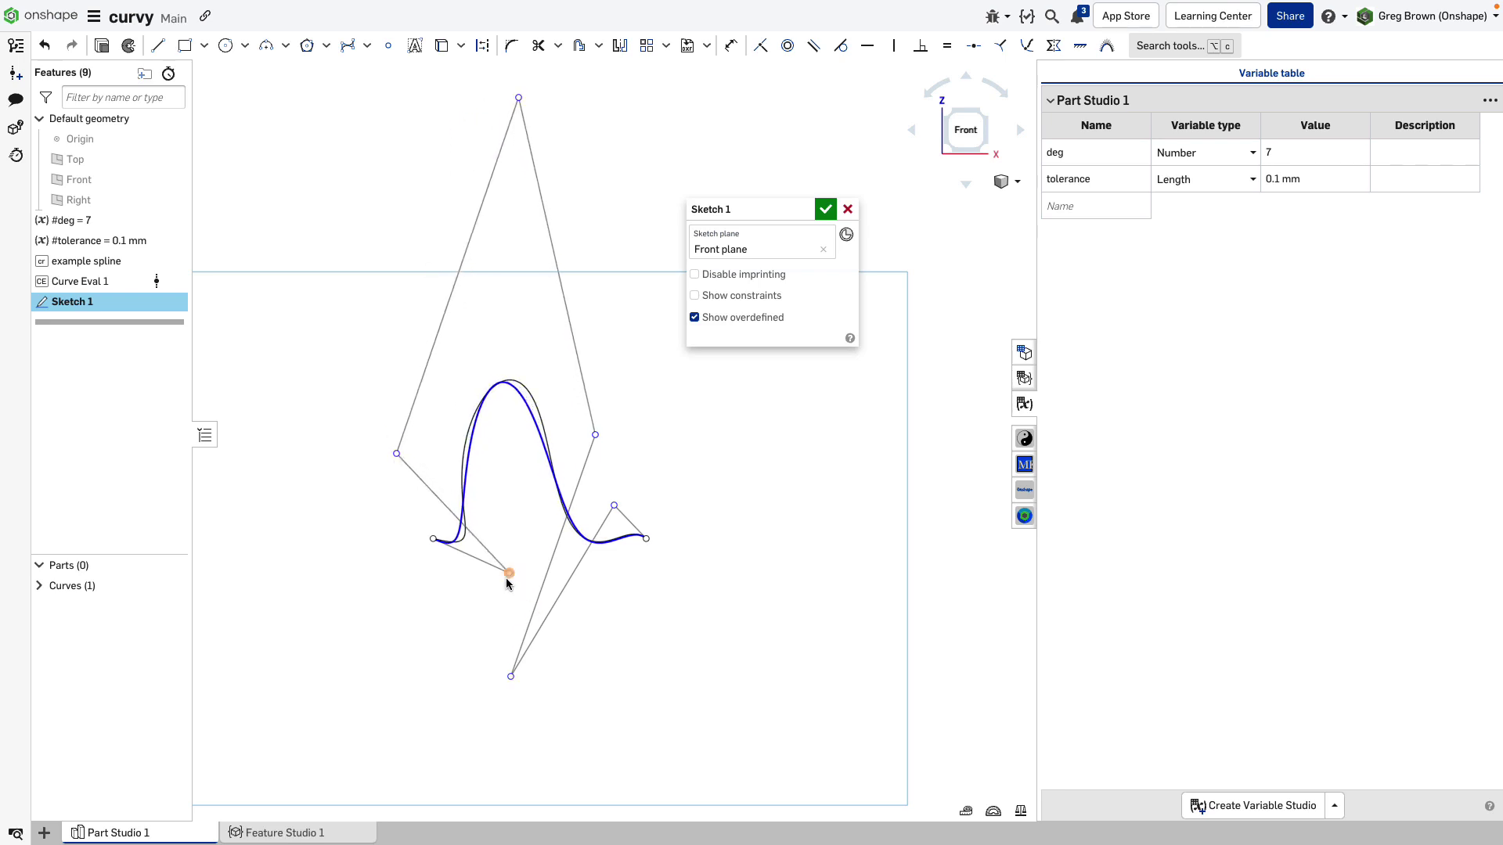
mouse_move(507, 576)
left_mouse_down()
mouse_move(491, 572)
mouse_move(529, 577)
left_mouse_up()
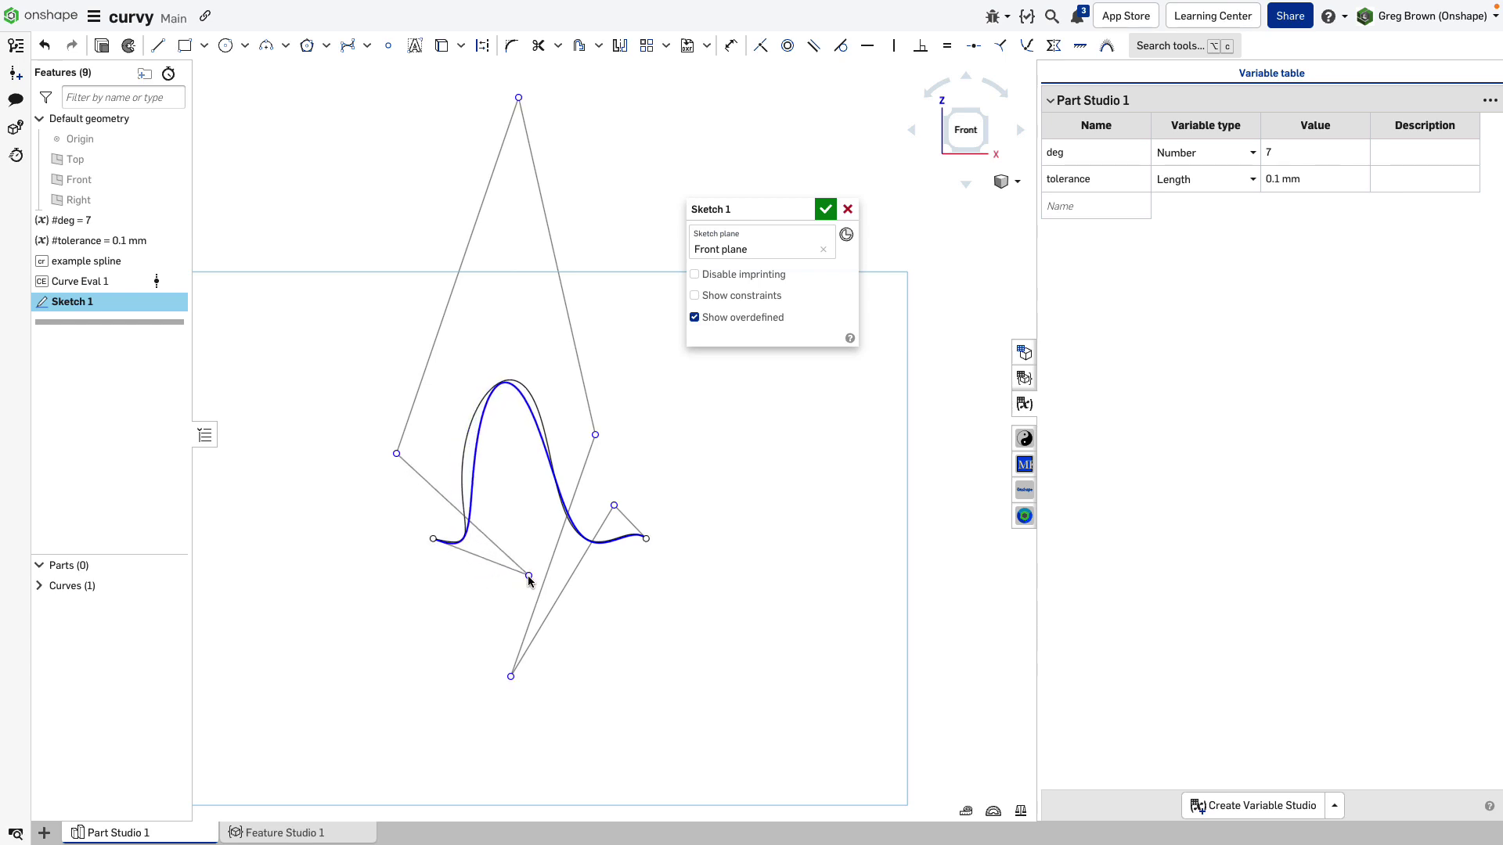
left_click_drag(397, 454, 374, 436)
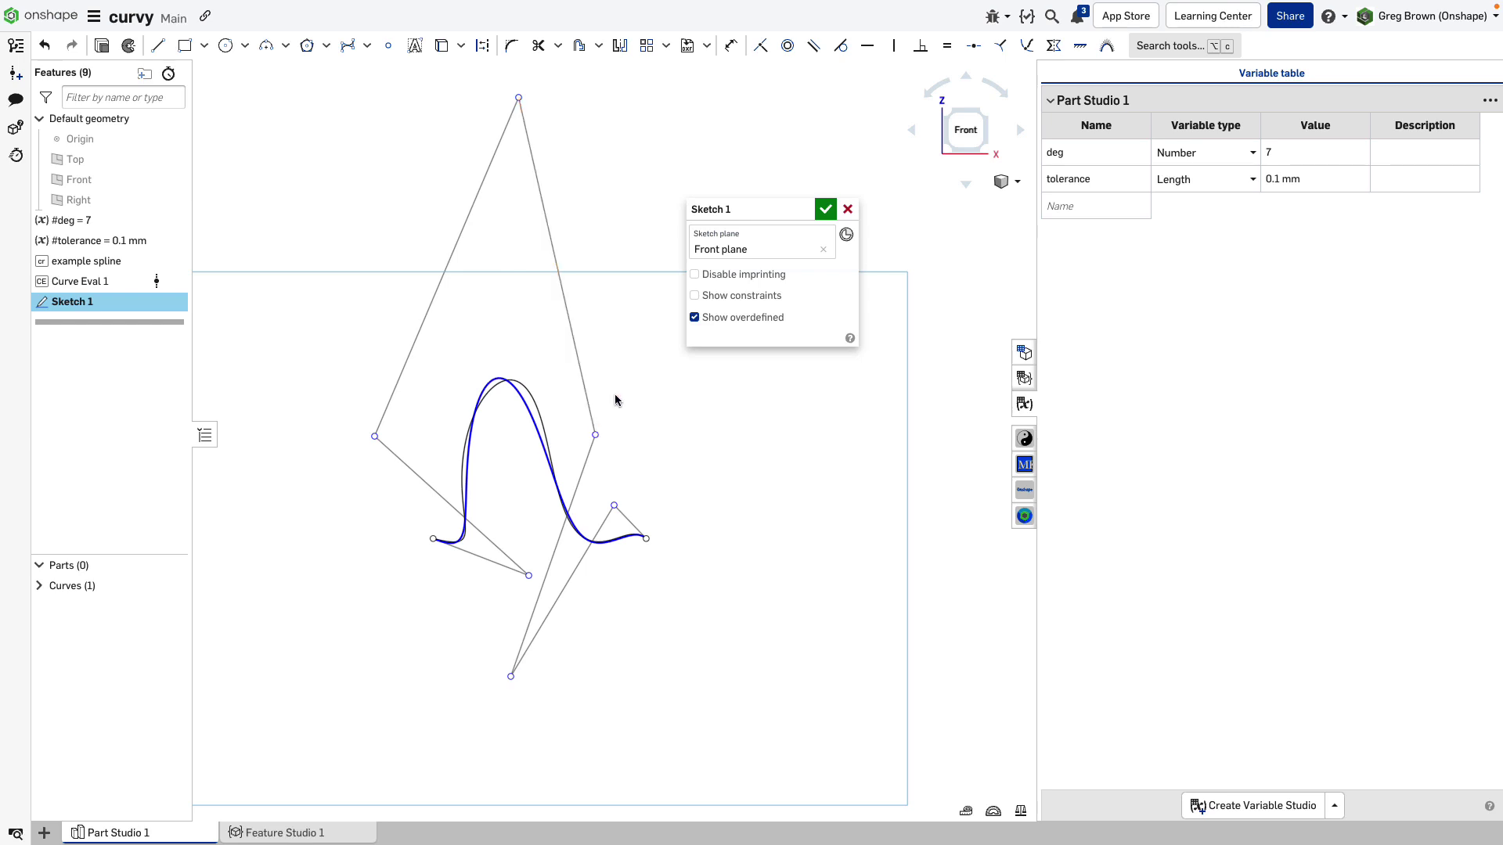
Accept Sketch 1, delete it from the feature list, and select the 150.032 mm example spline
left_click(825, 209)
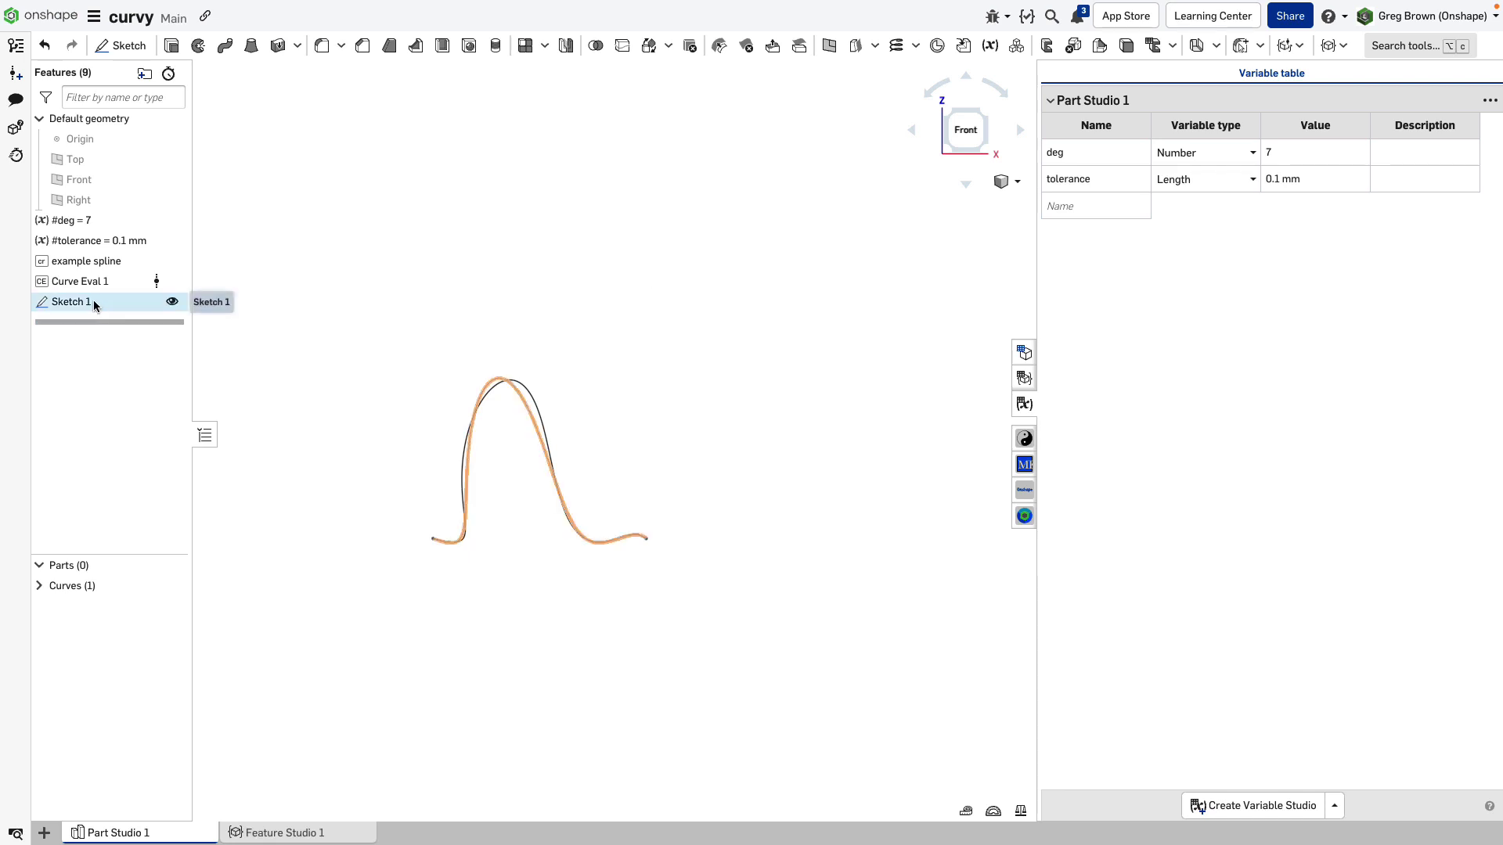
scroll(450, 493, "up", 5)
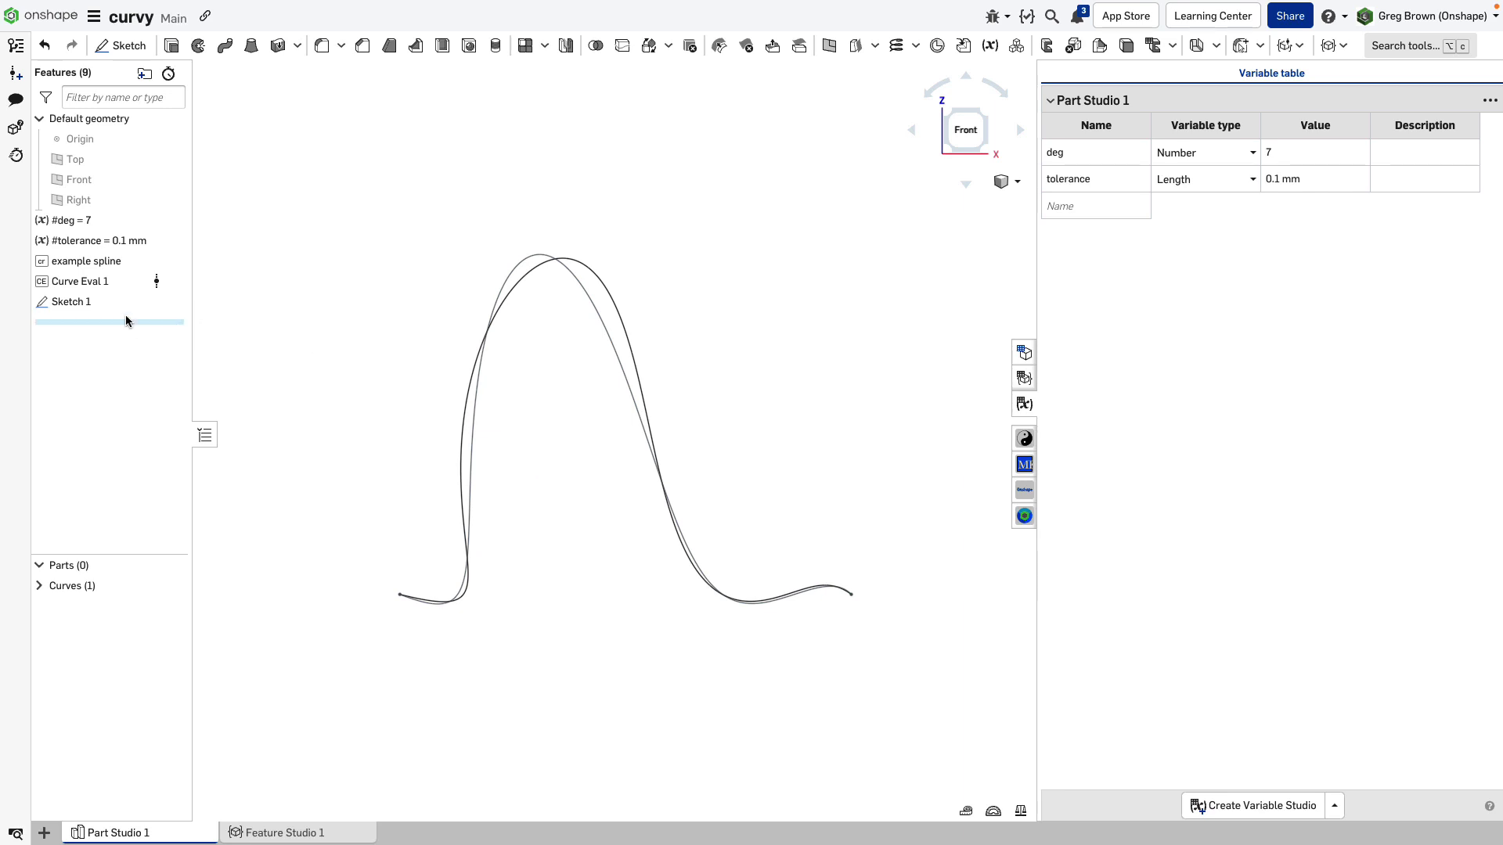
left_click(82, 303)
key("Delete")
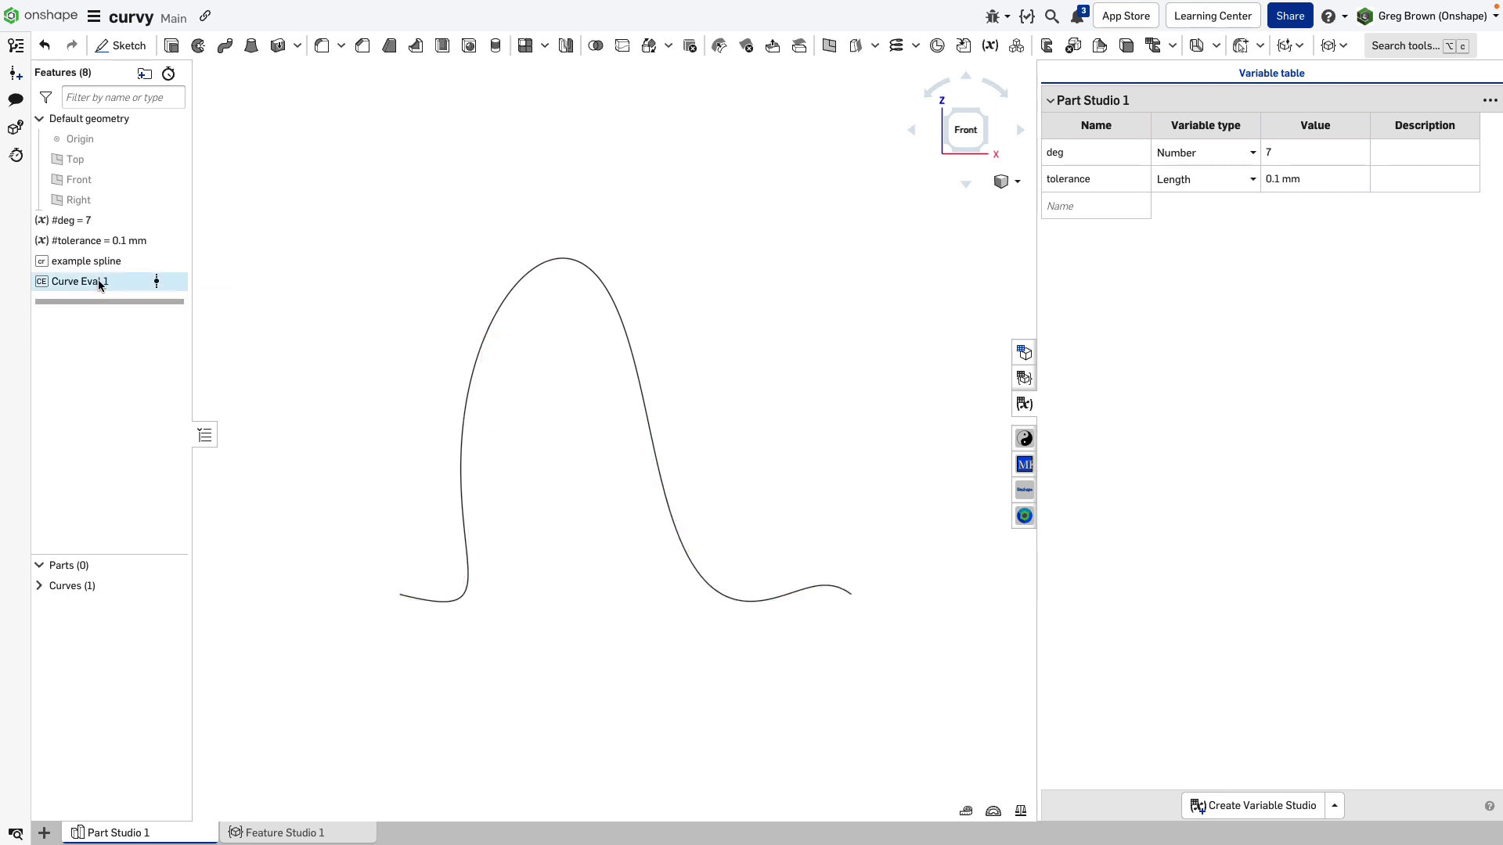
left_click(505, 289)
Show curvature combs on the example spline, set deg to 5, then close the analysis
key("shift+c")
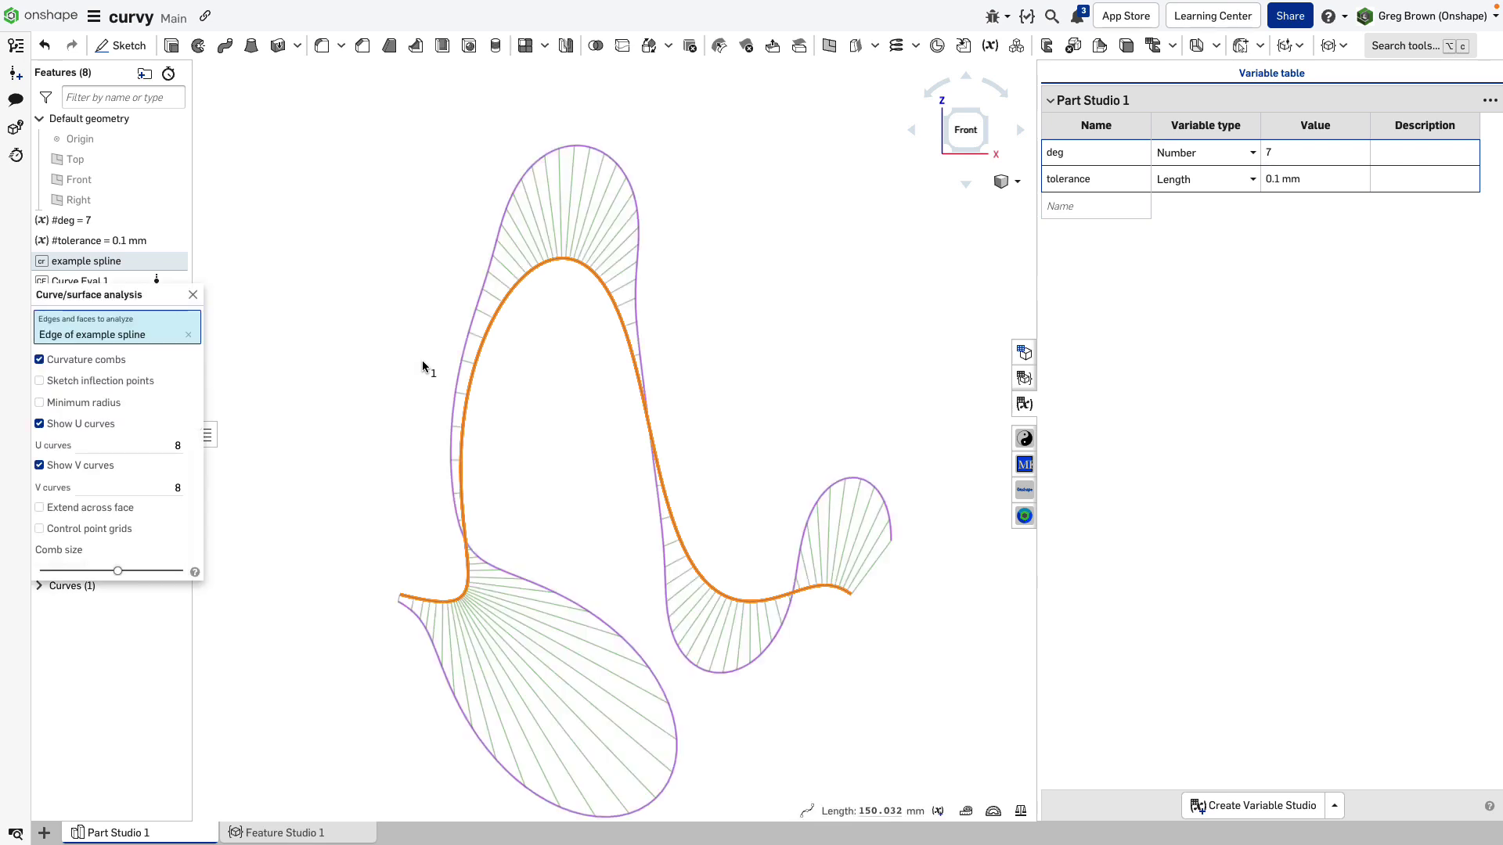
left_click(1292, 149)
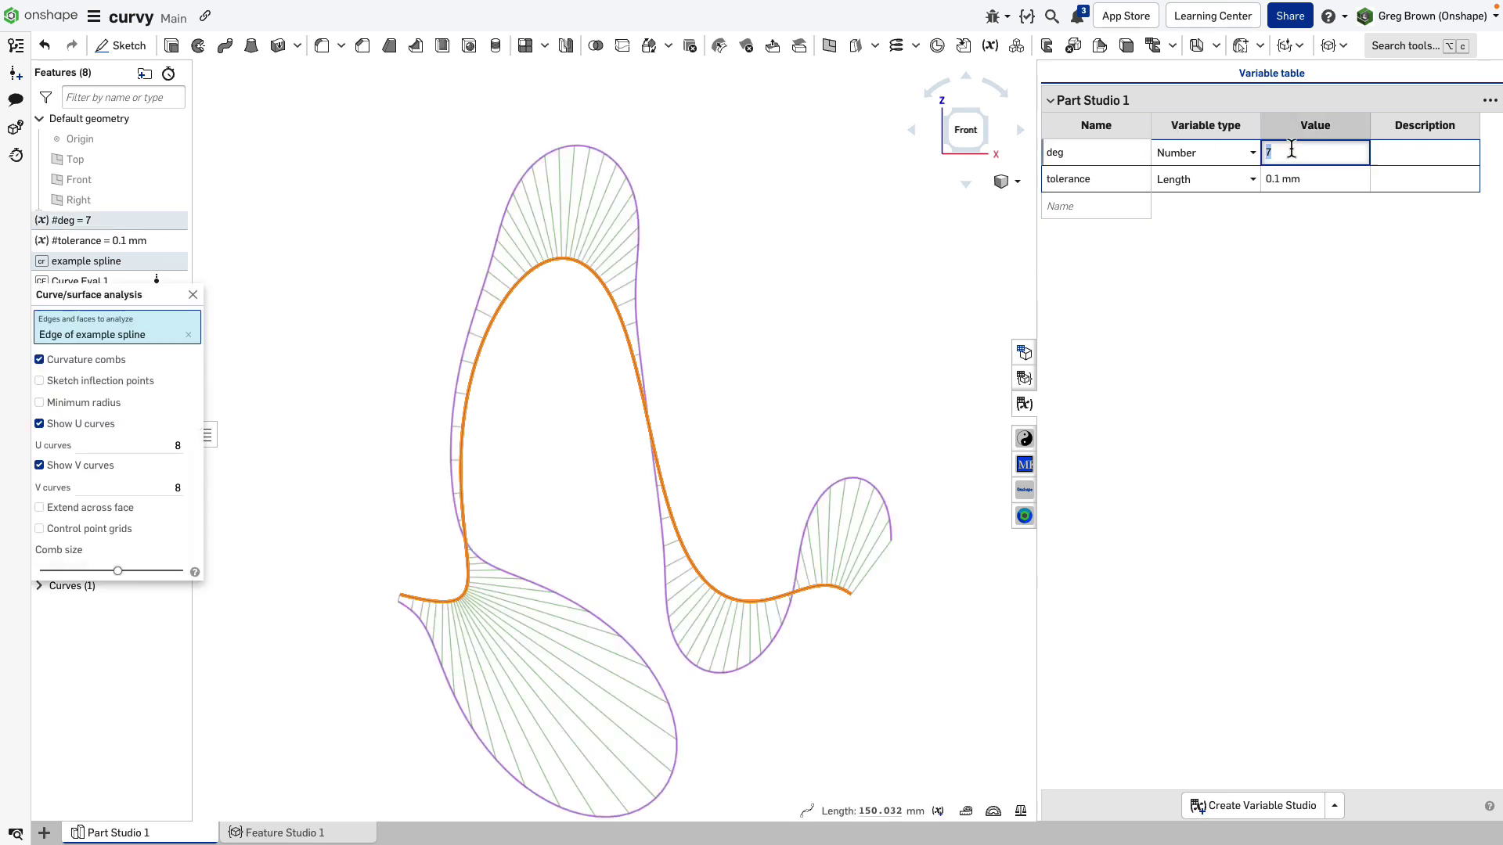
type("5")
key("Return")
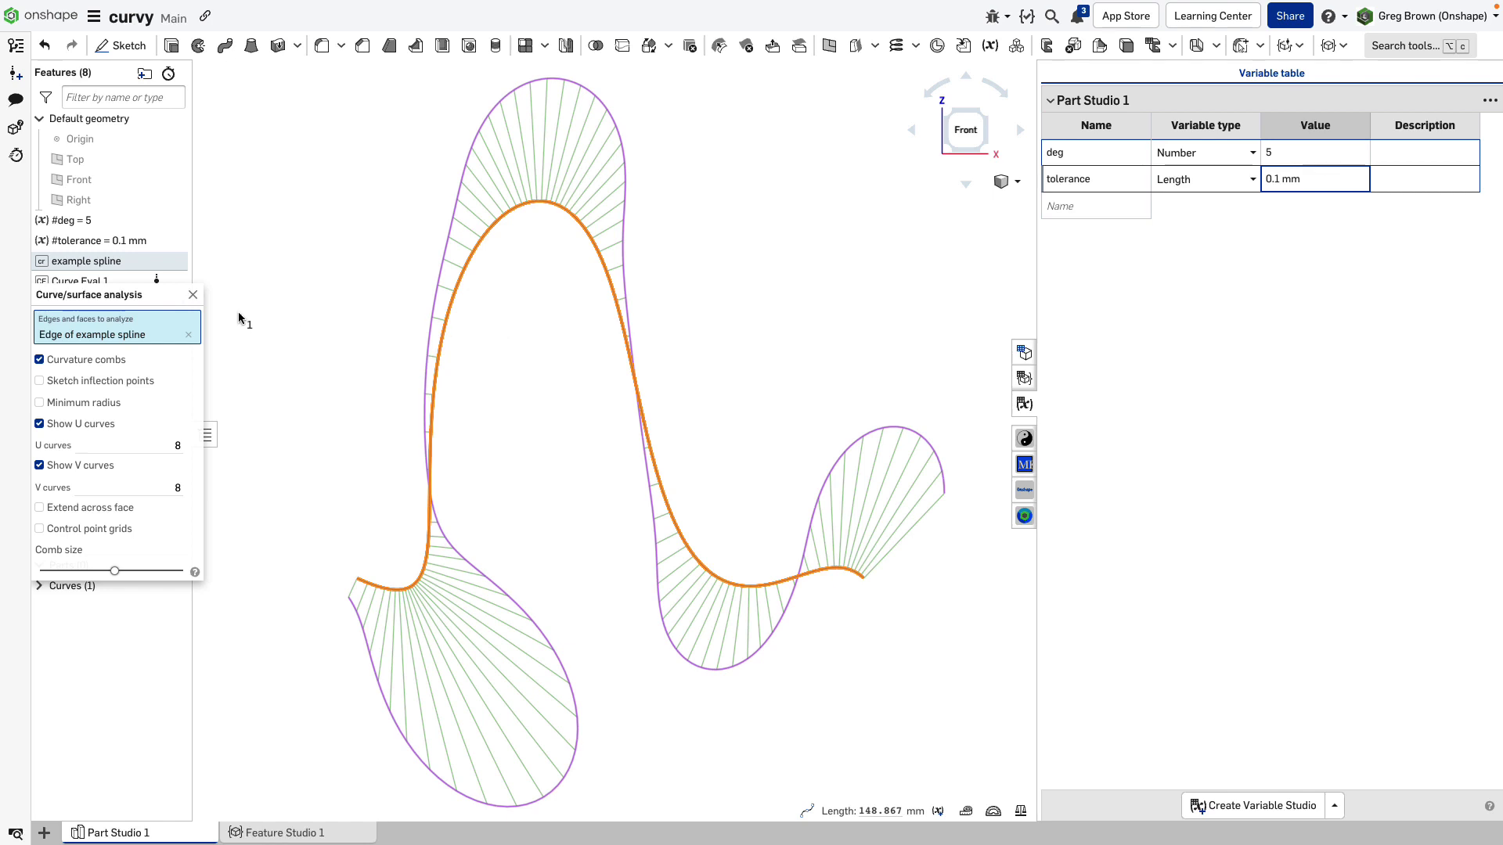
left_click(195, 297)
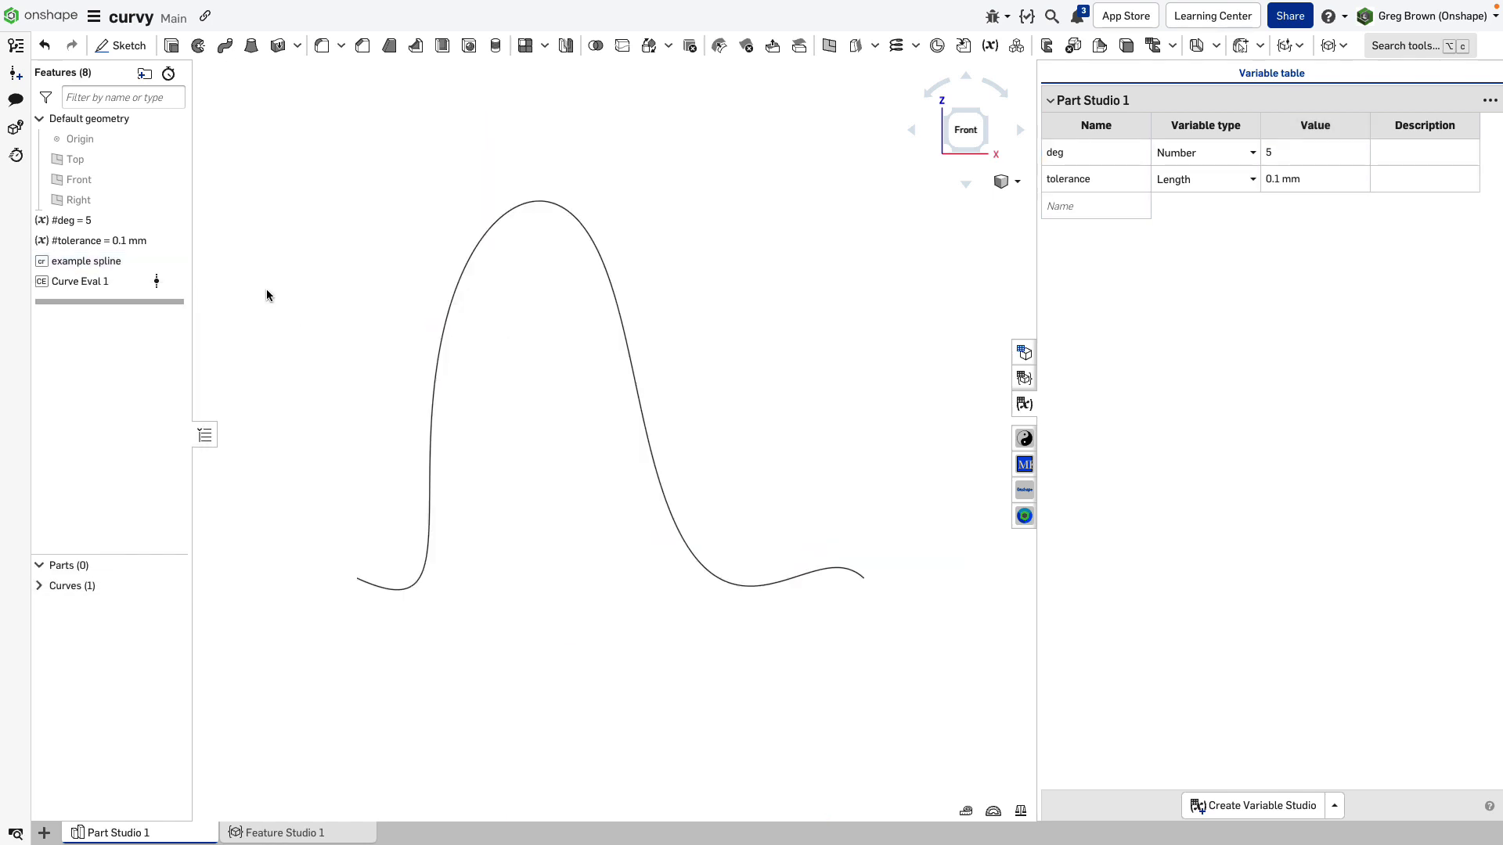
scroll(351, 288, "down", 1)
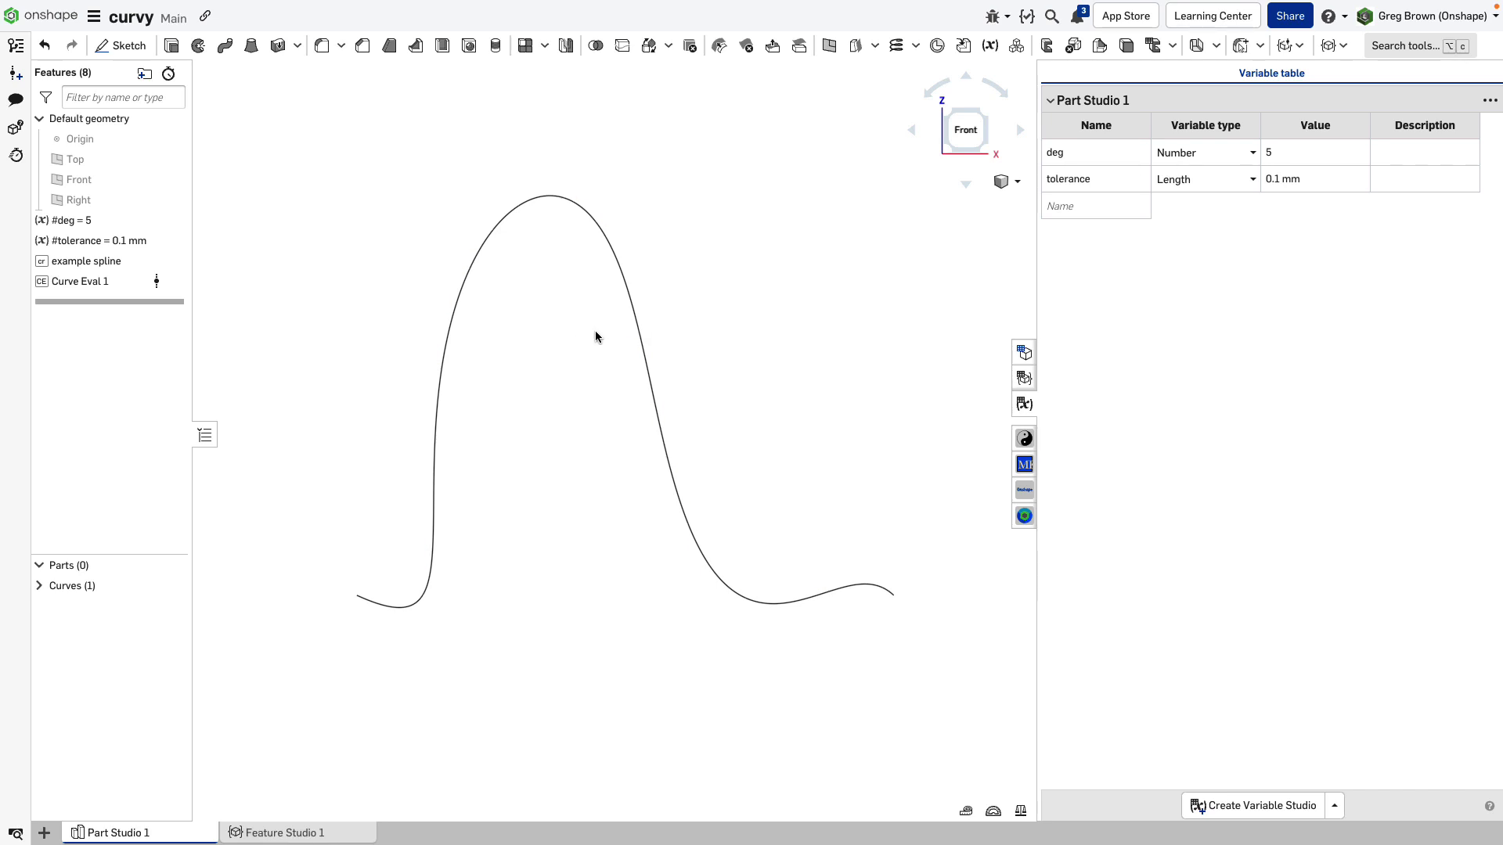
left_click(915, 47)
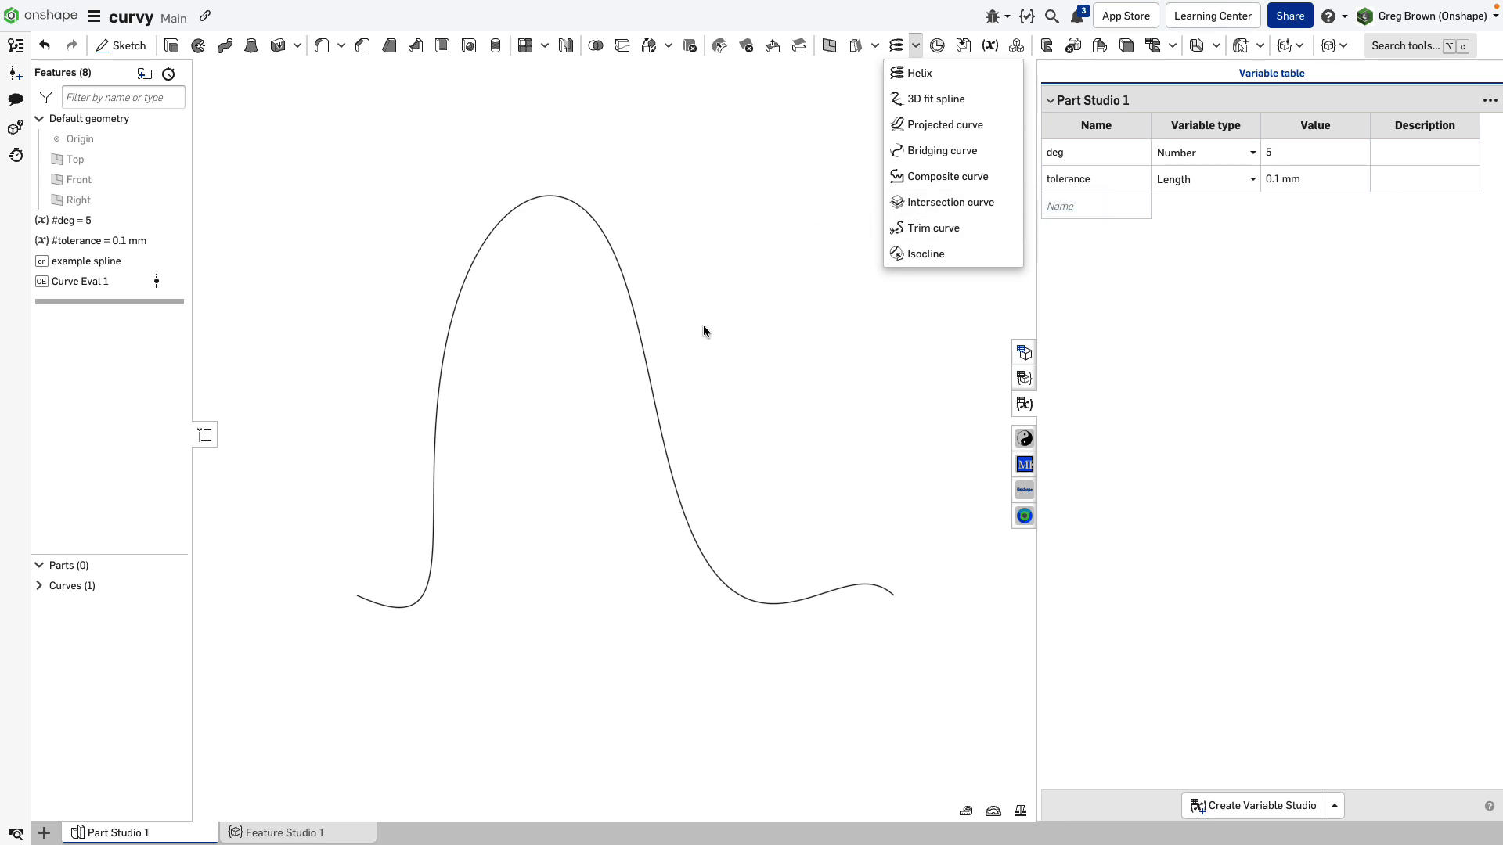
scroll(670, 325, "up", 2)
left_click(667, 324)
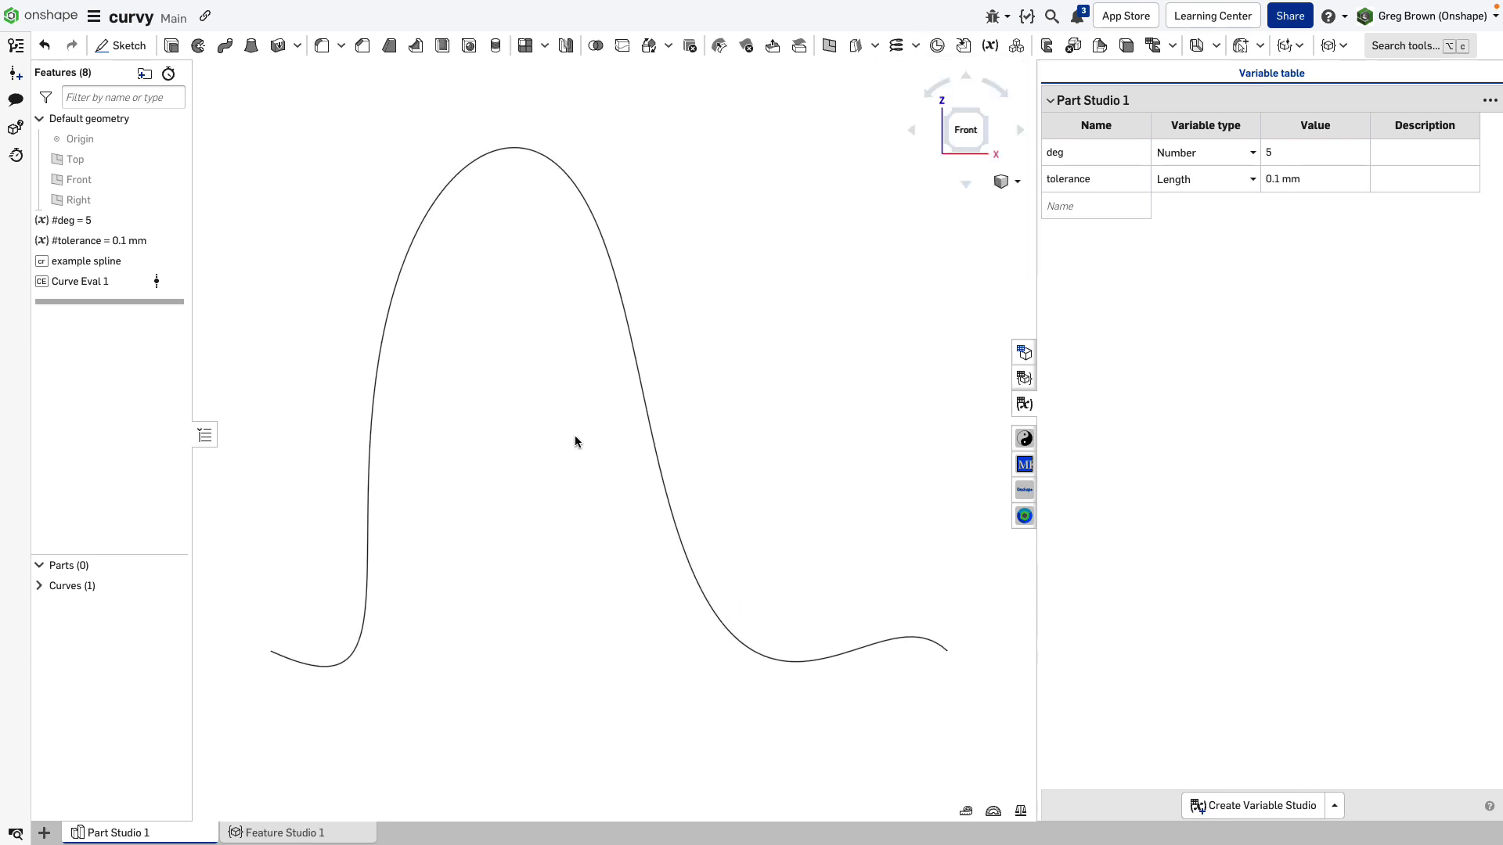
scroll(574, 438, "up", 1)
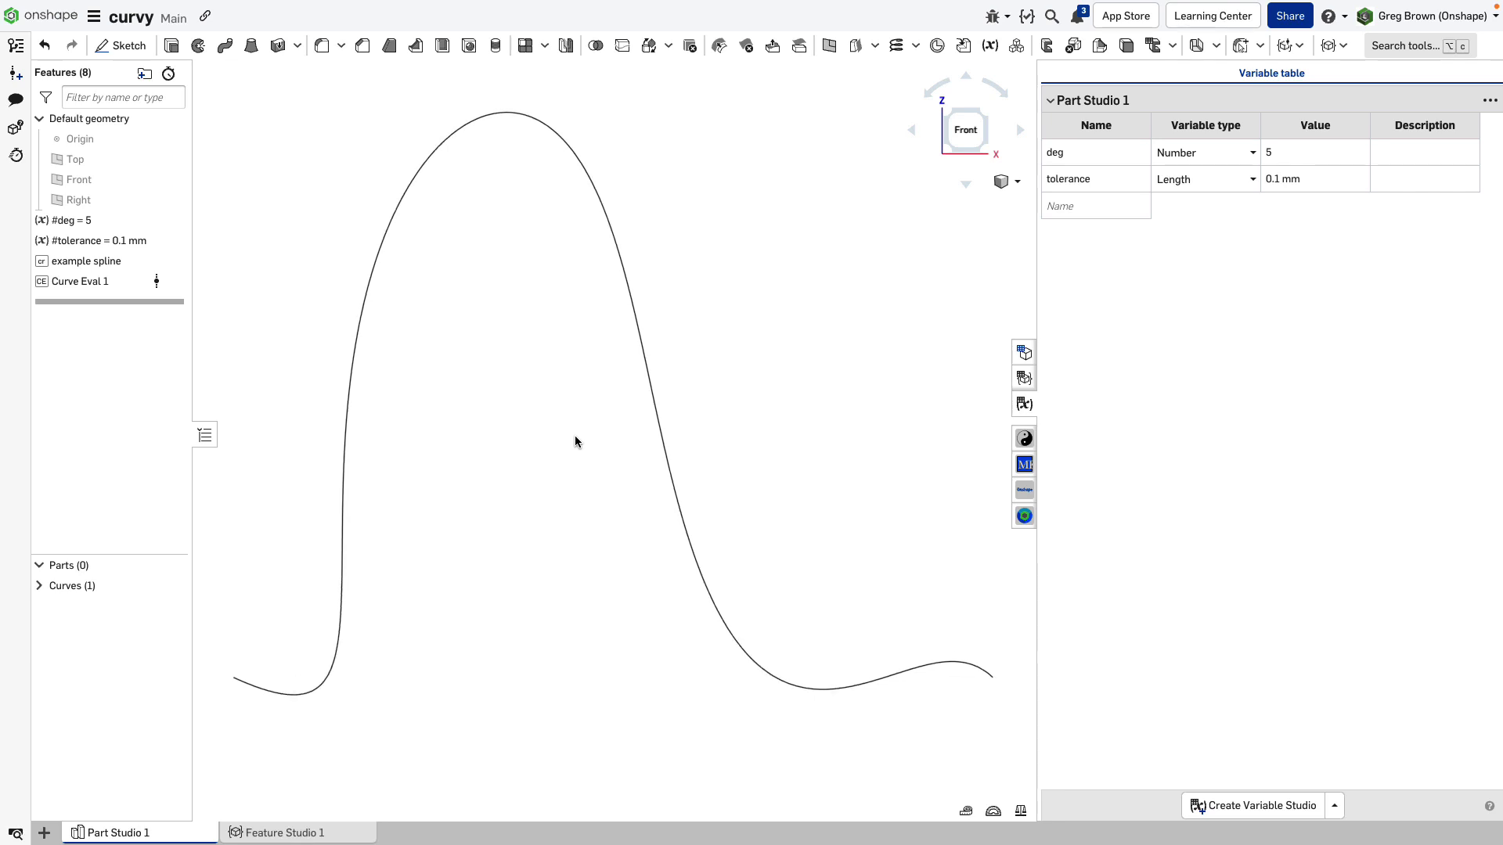